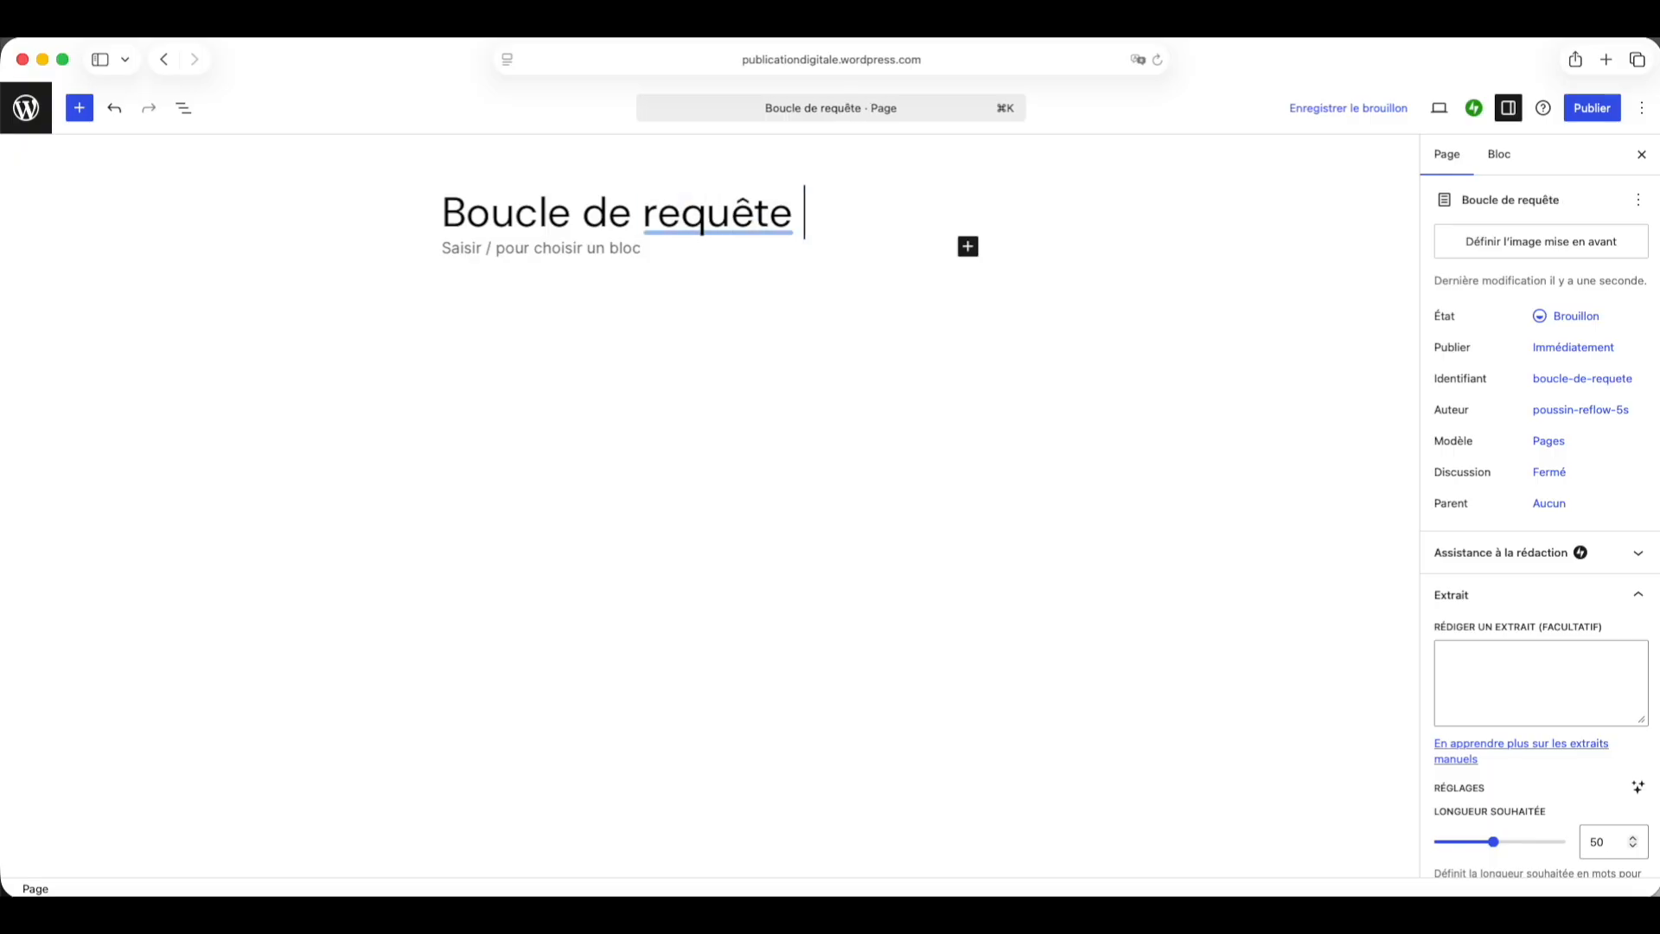
Step: Add a Query Loop block below the page title, starting from scratch with the Titre et date variant
key(Return)
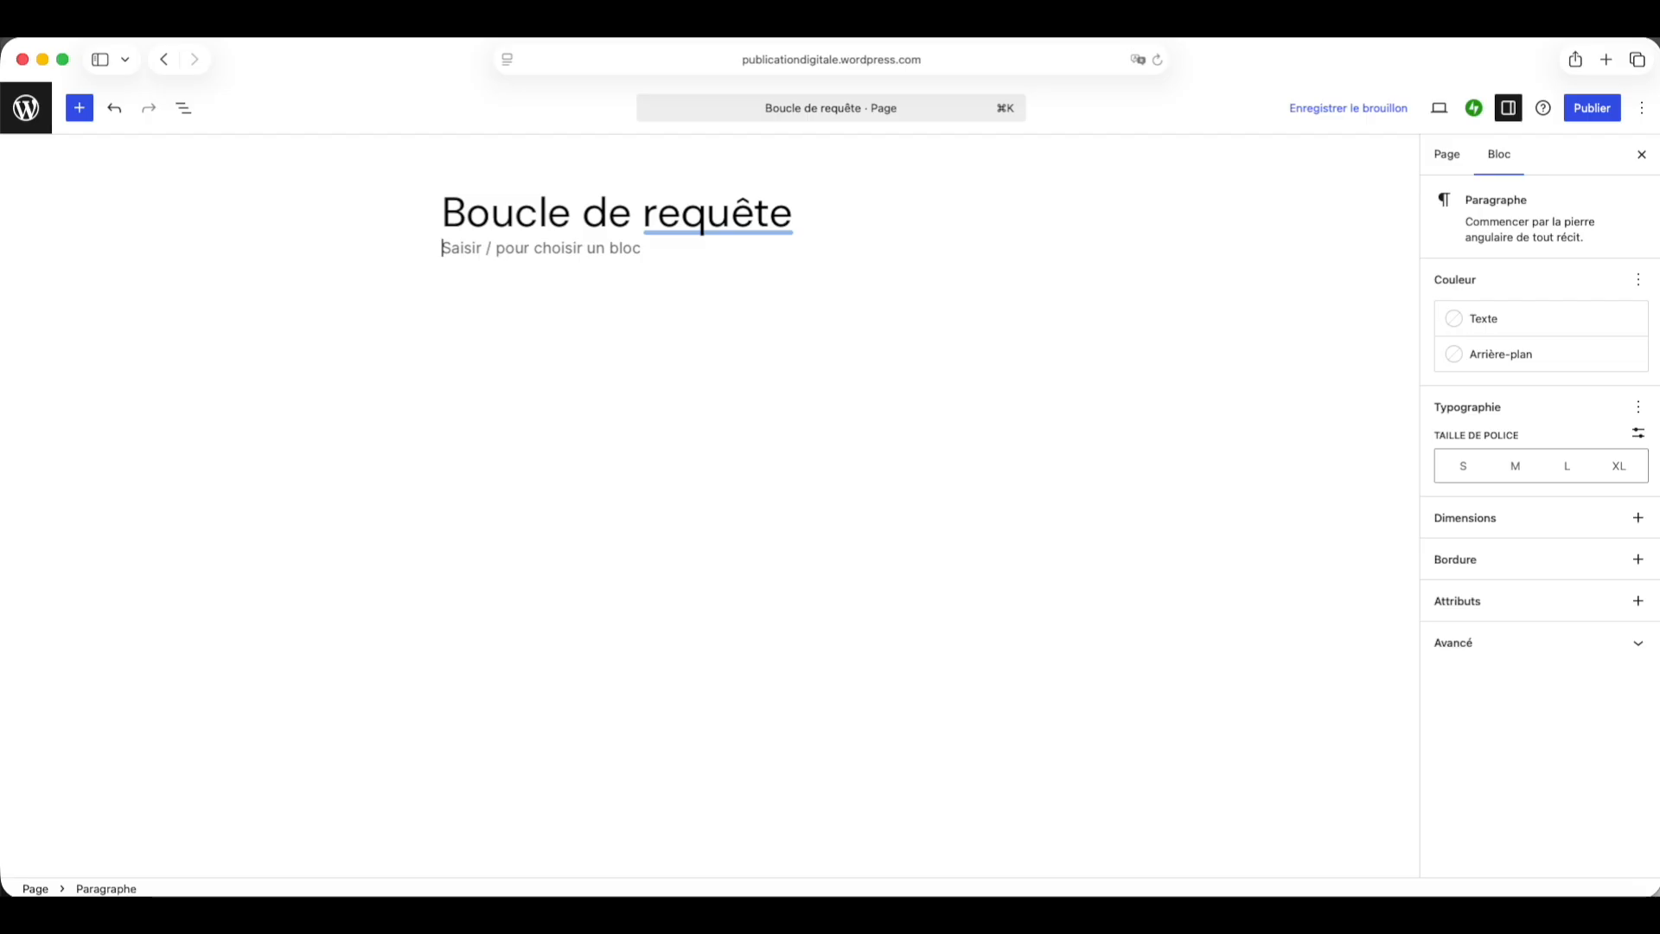
click(184, 112)
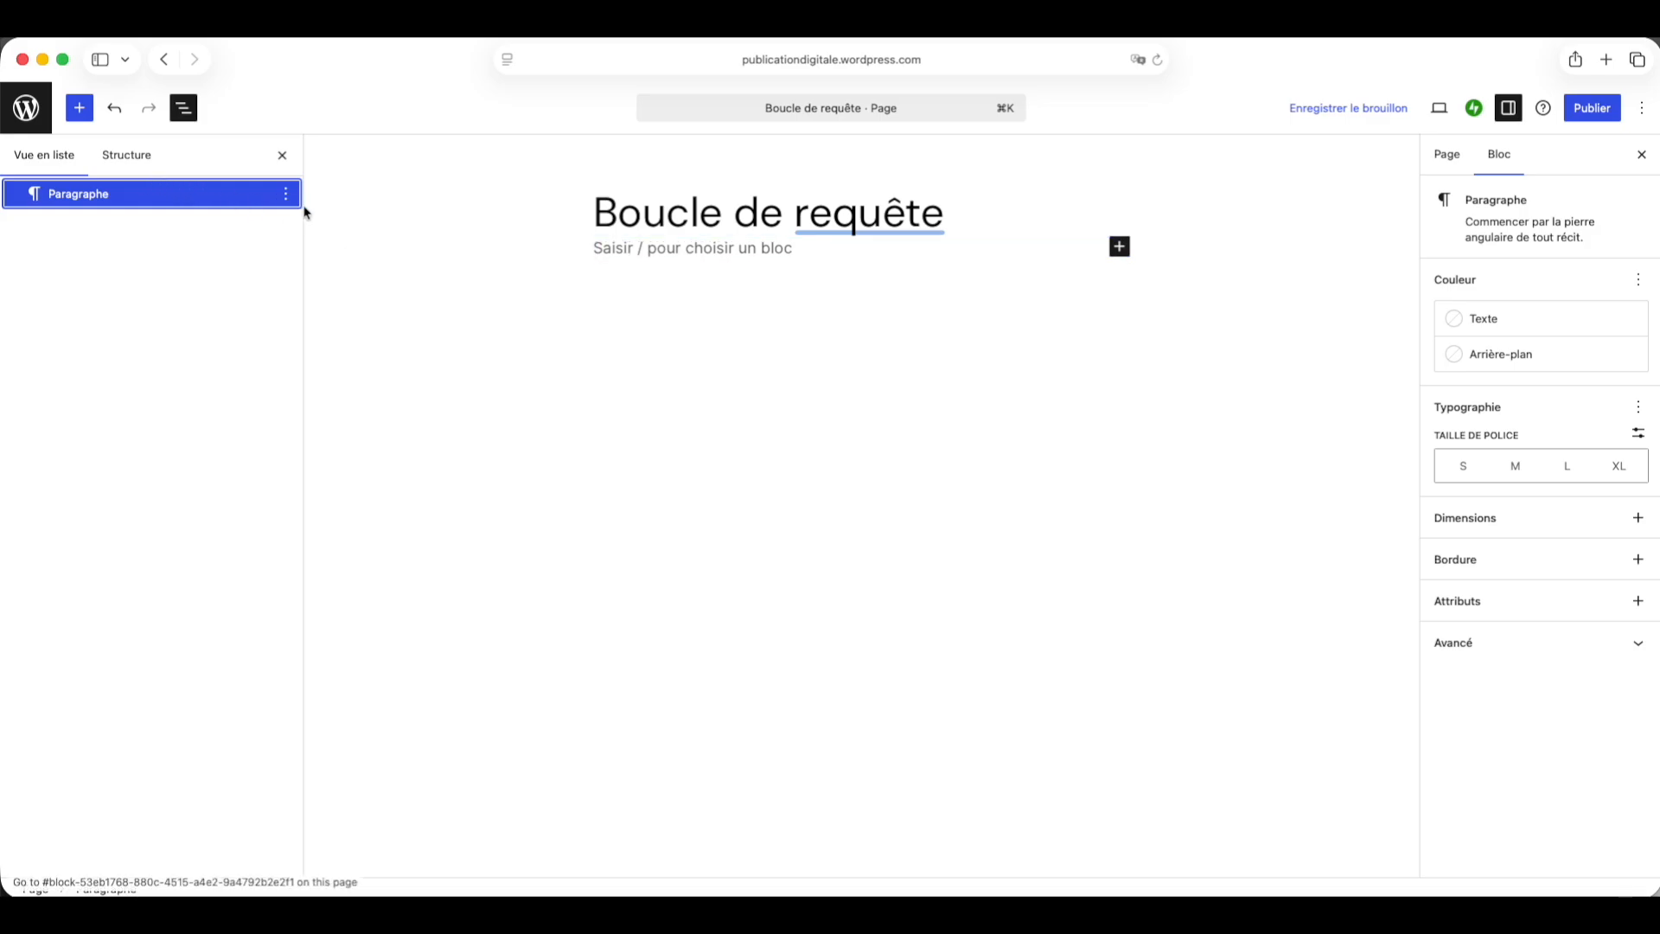
click(620, 252)
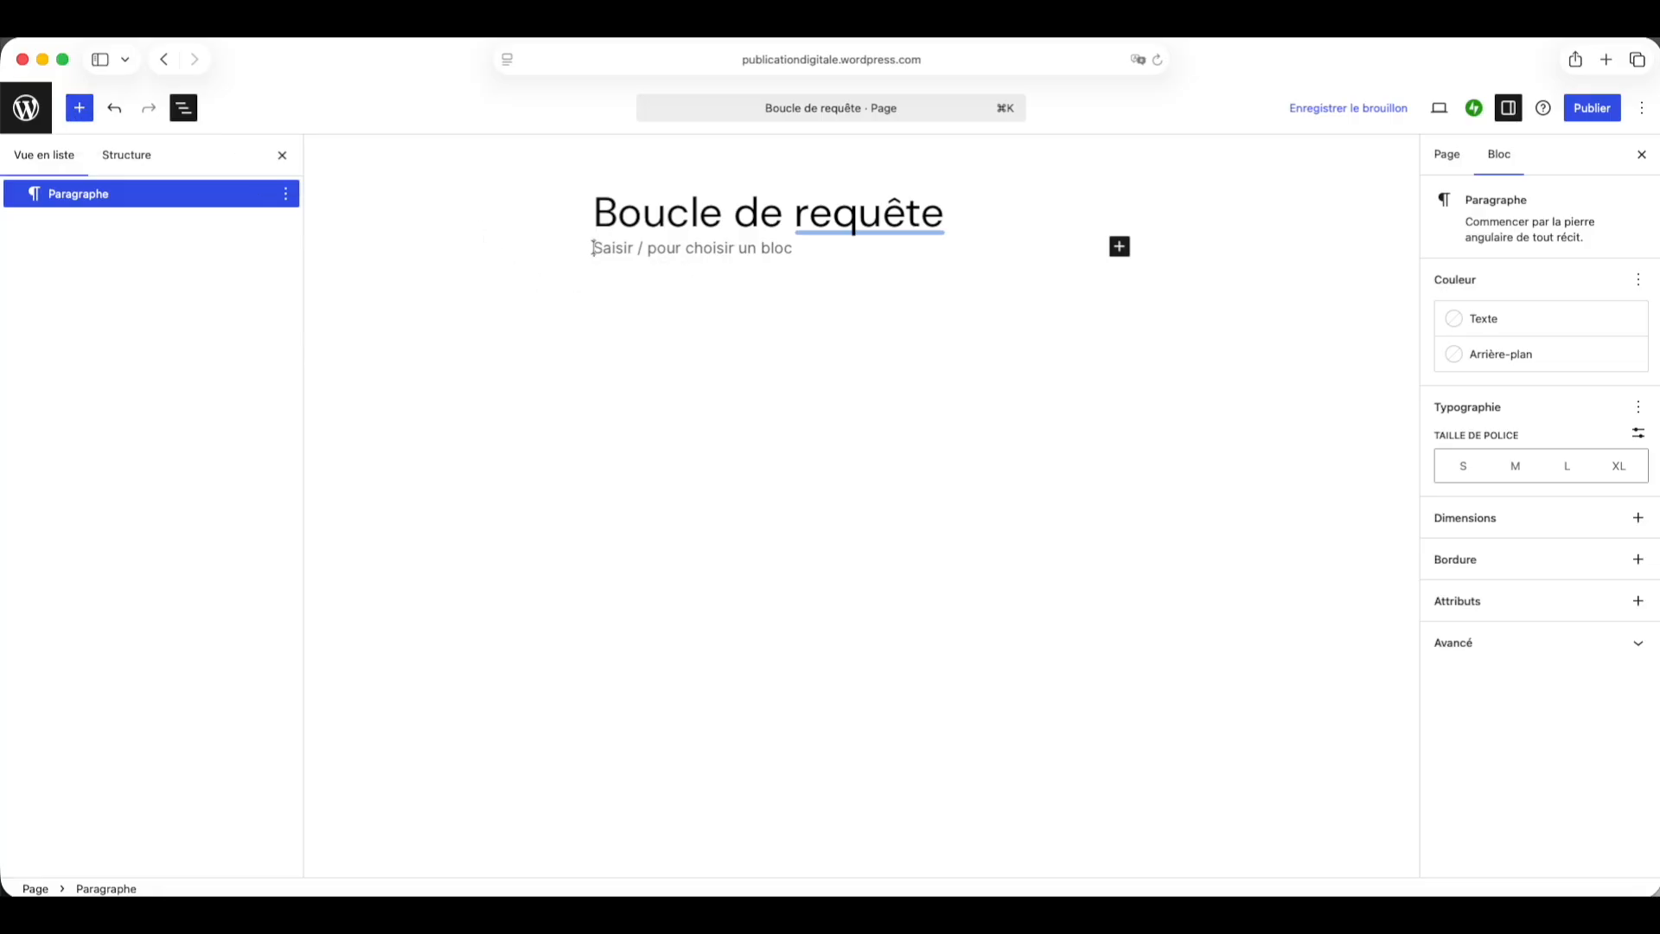
text(/bou)
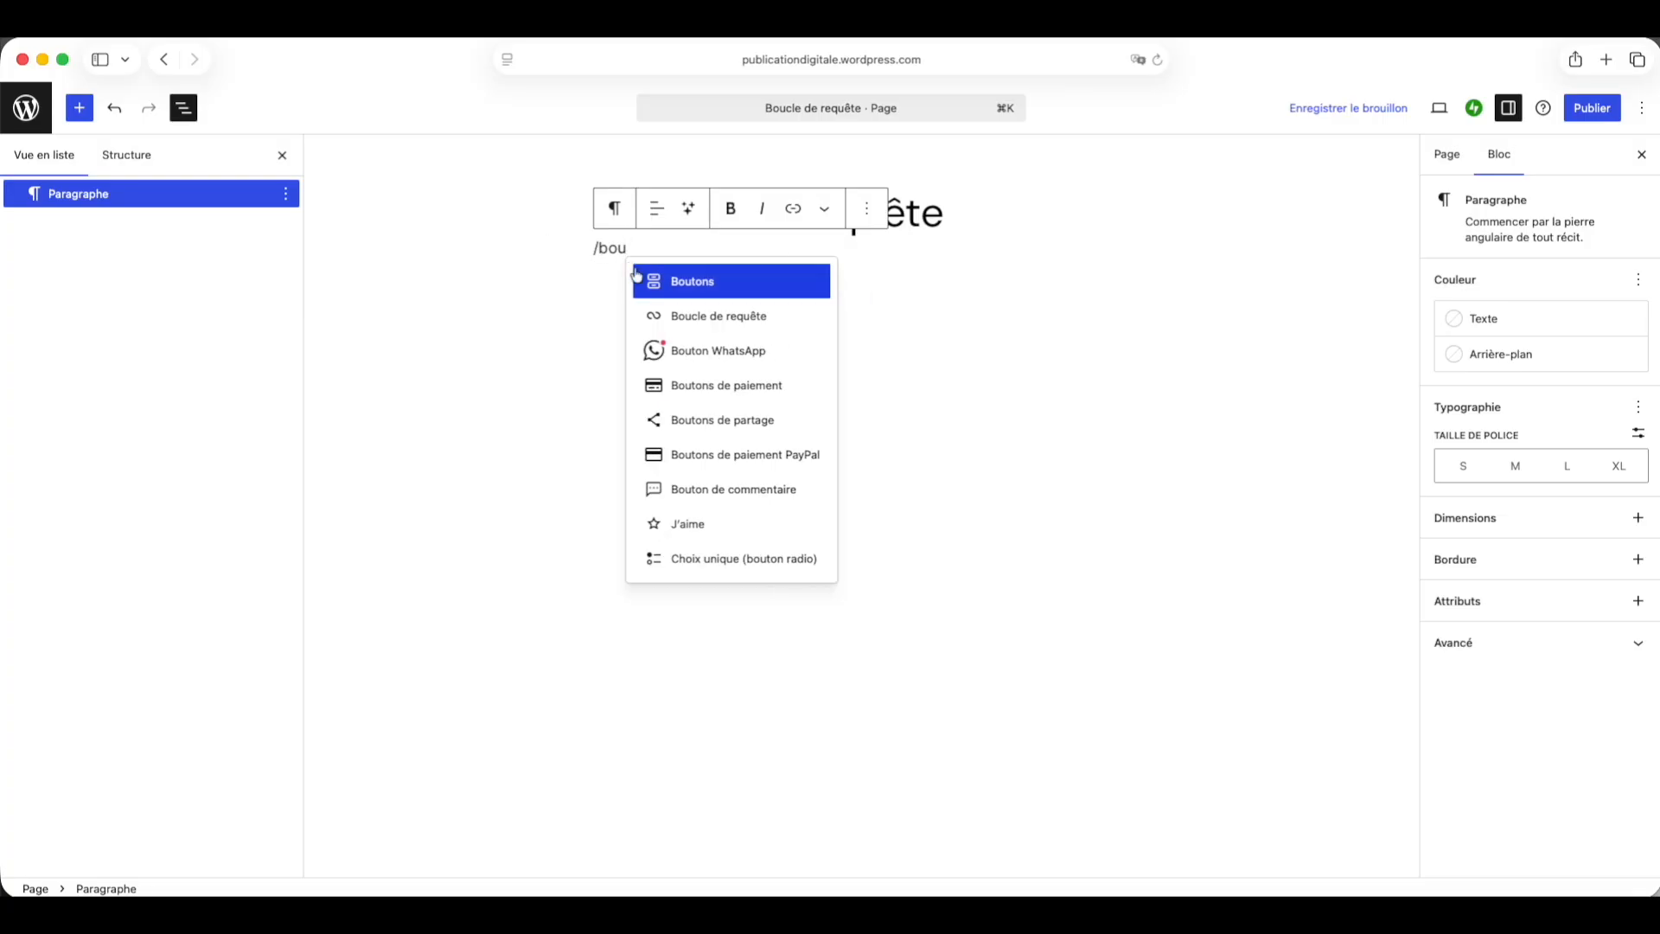
click(696, 327)
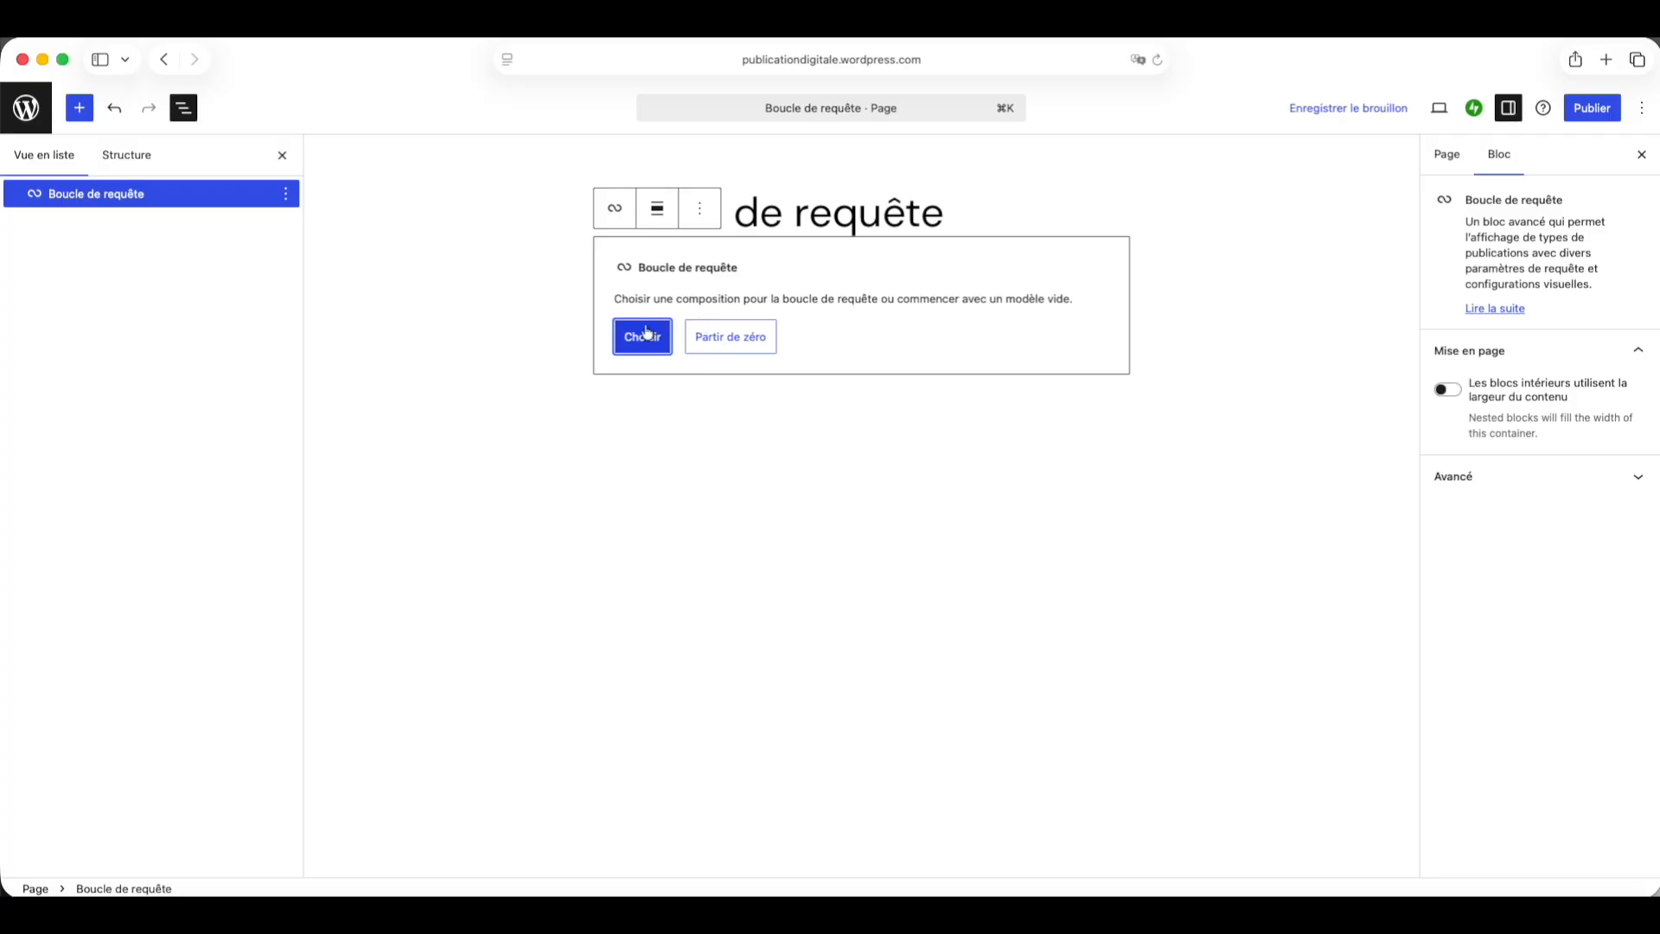
click(730, 336)
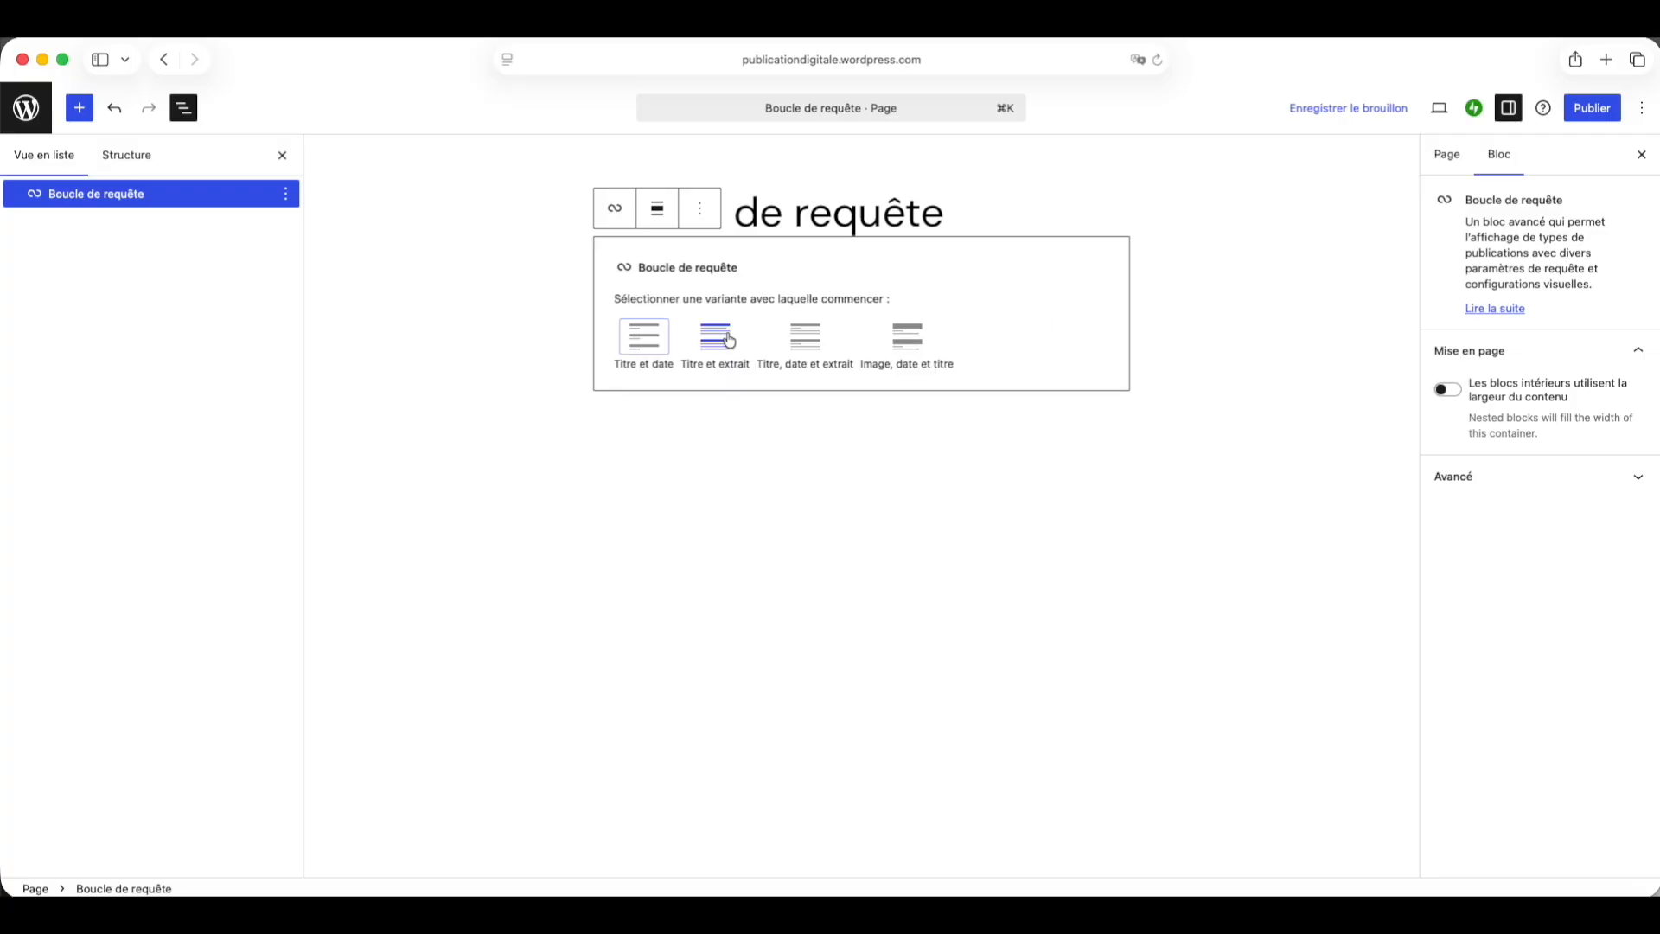
click(644, 343)
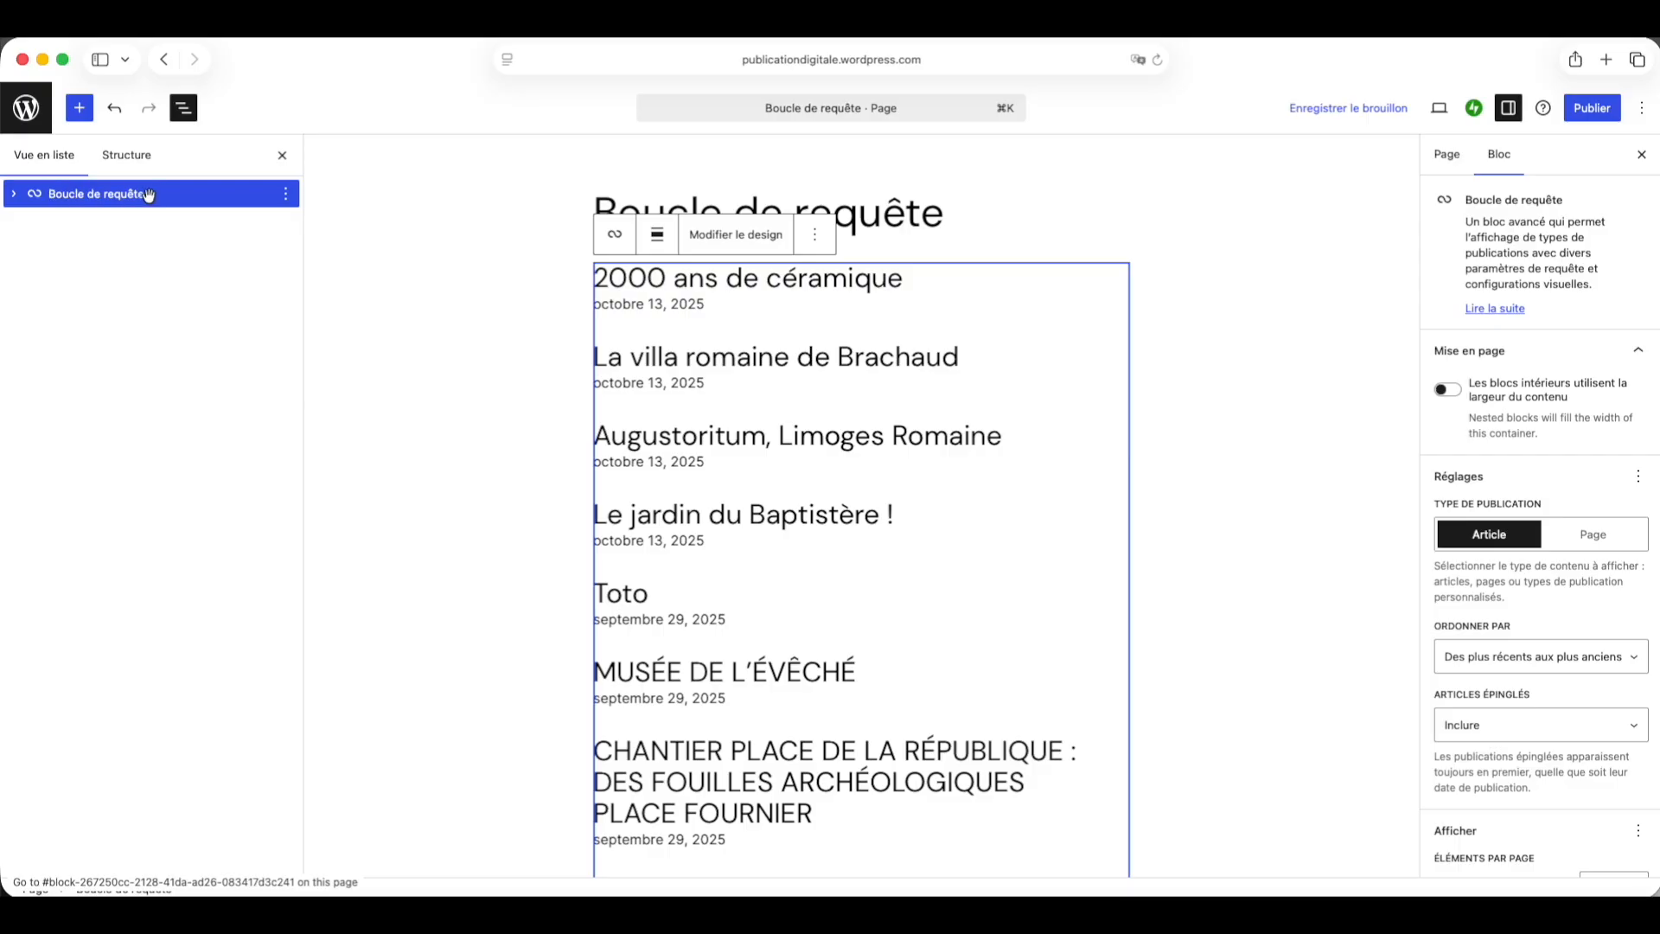
Step: Switch the query loop's post template to grid view
click(13, 195)
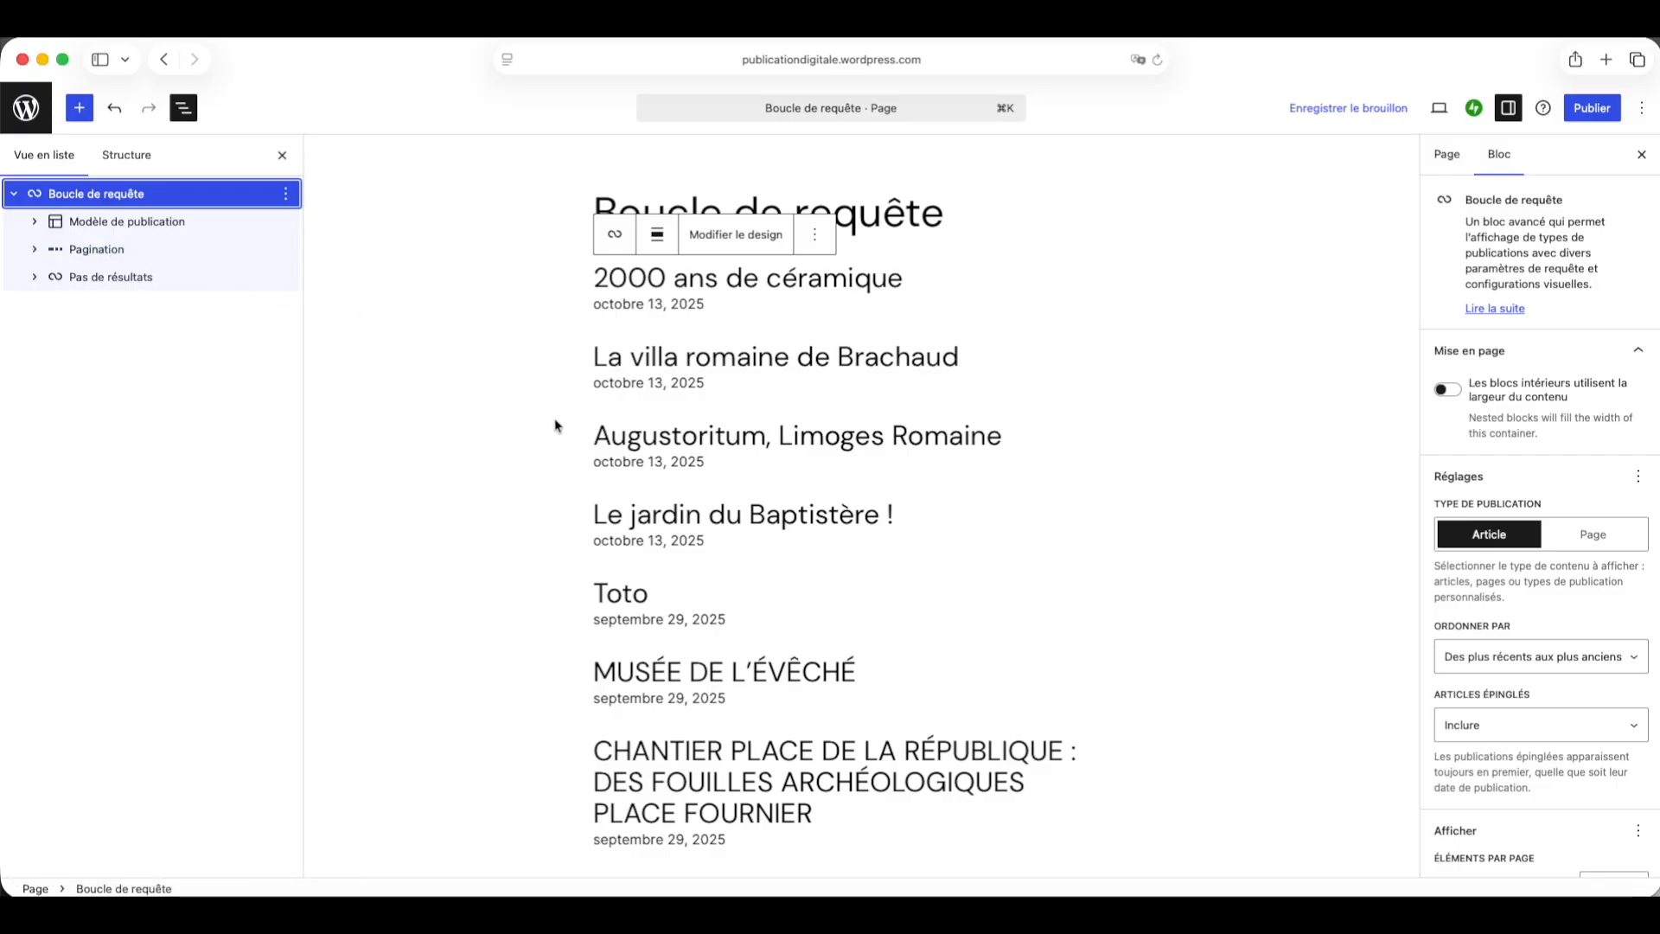
scroll(555, 425, down, 10)
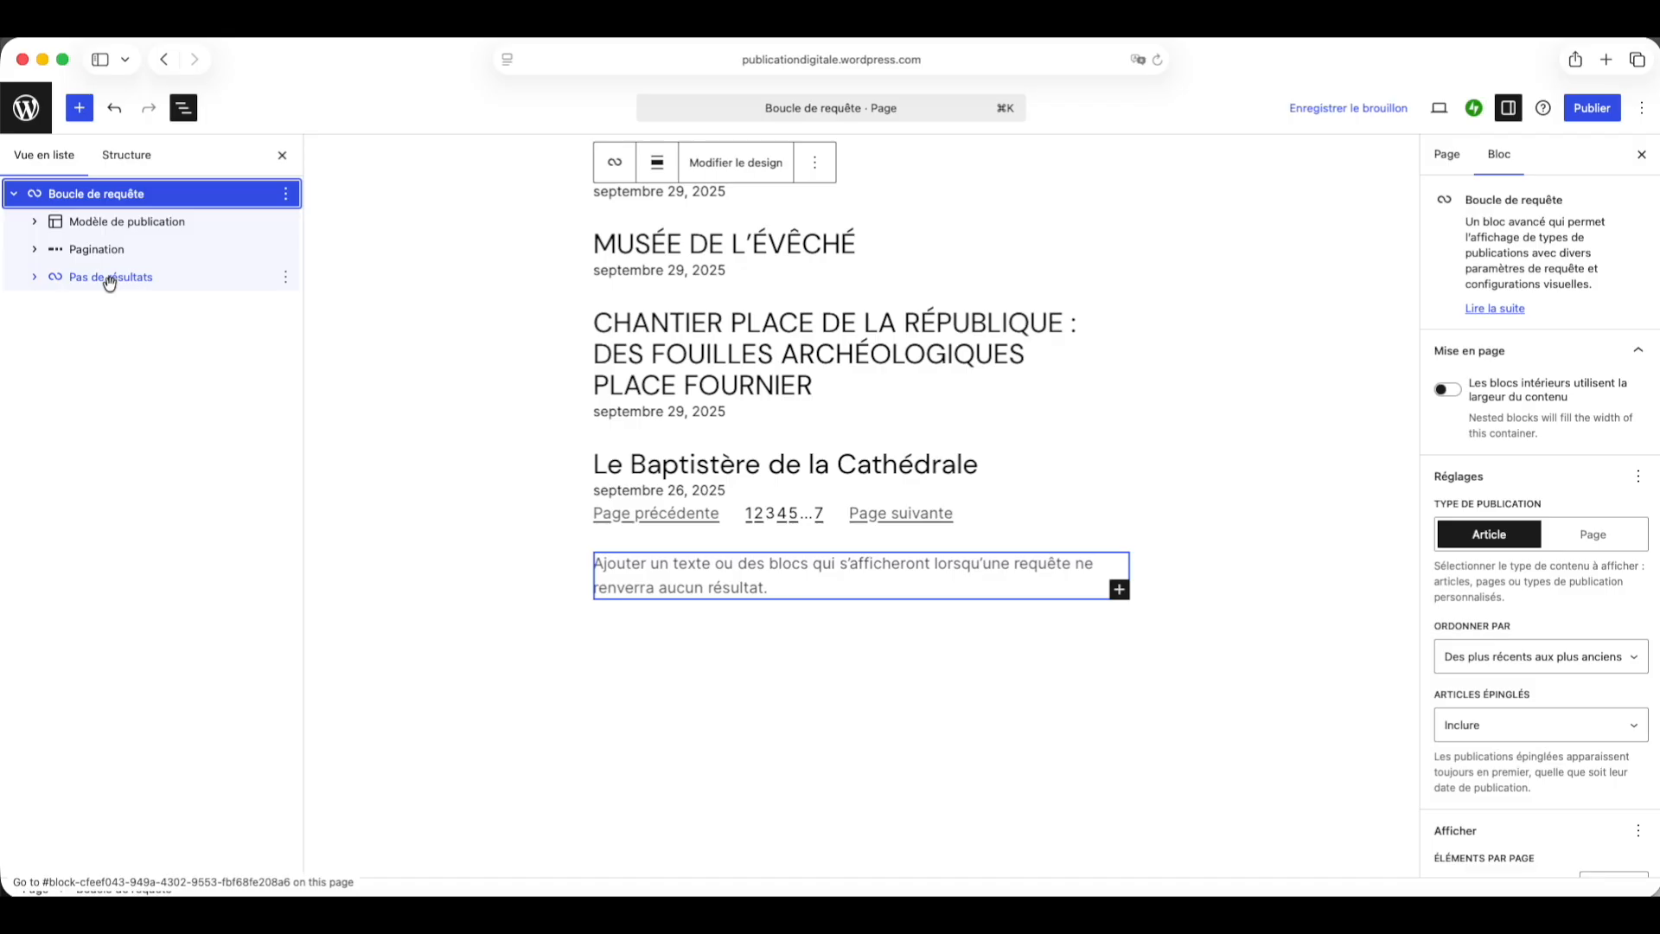
click(37, 226)
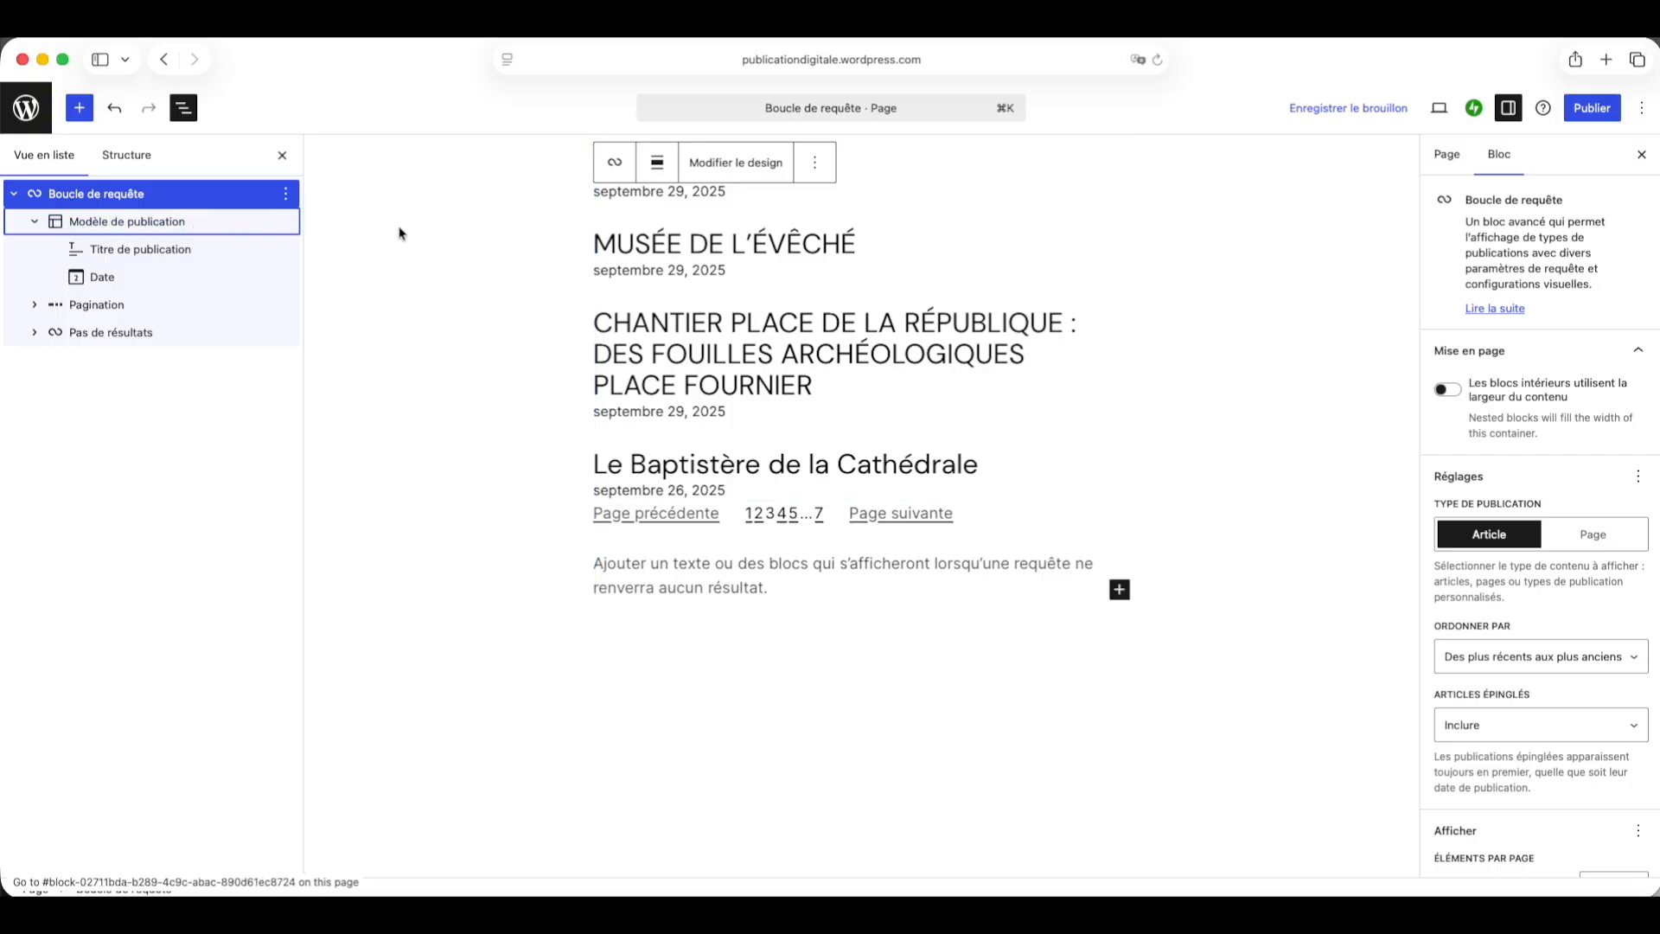
scroll(692, 268, up, 5)
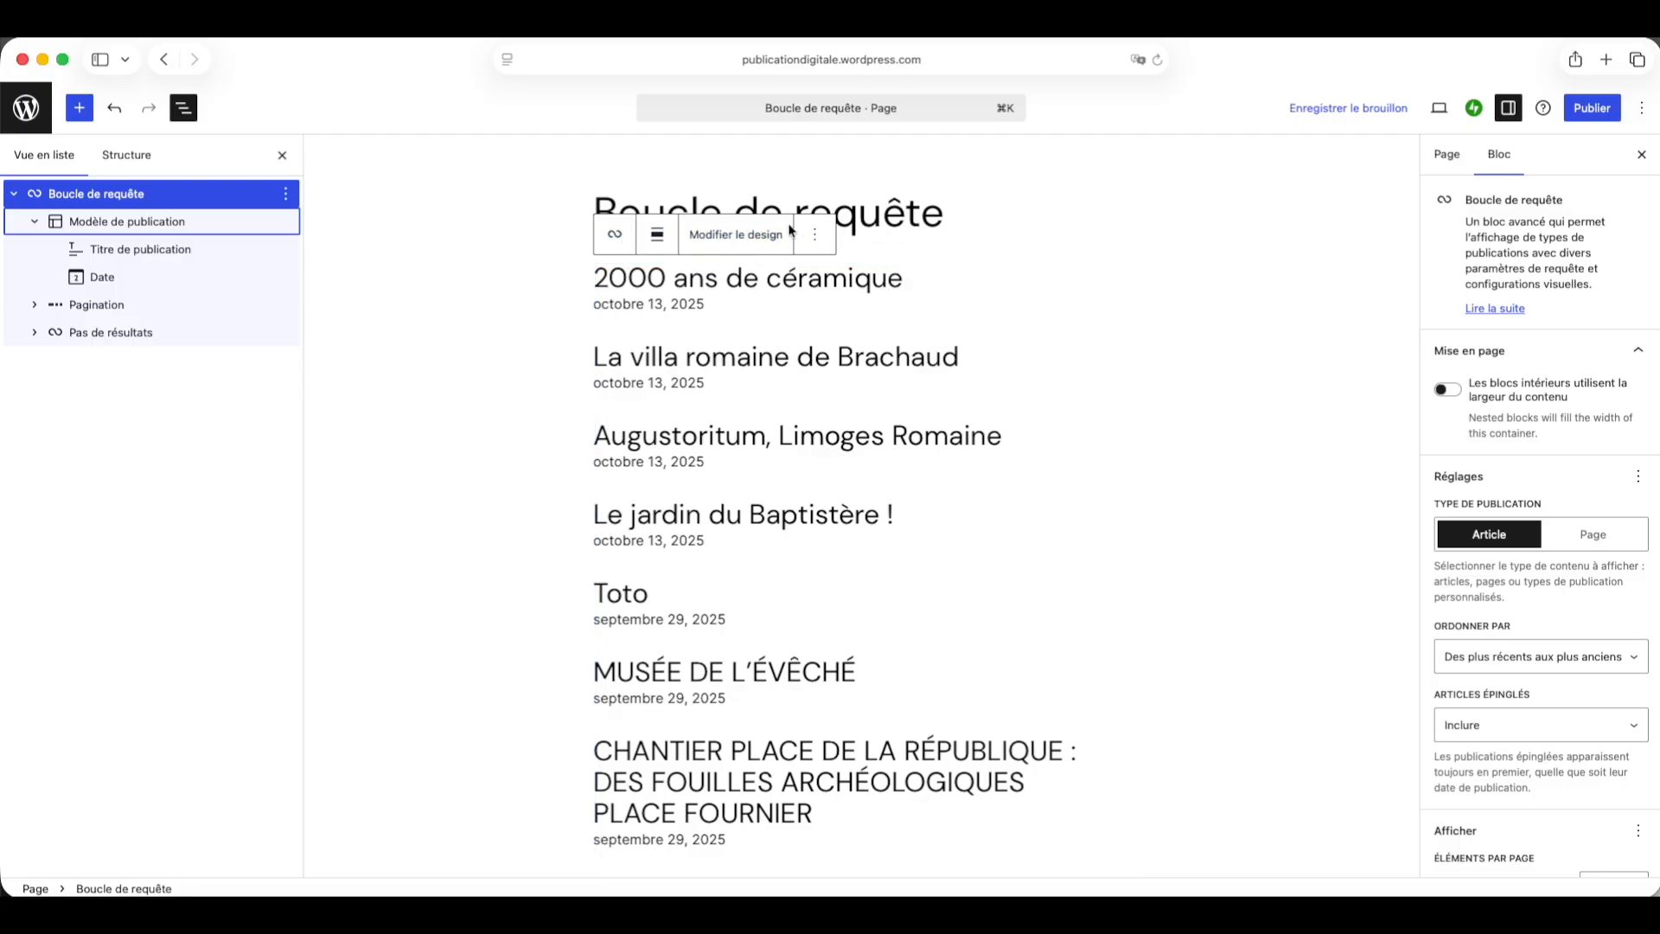
click(151, 222)
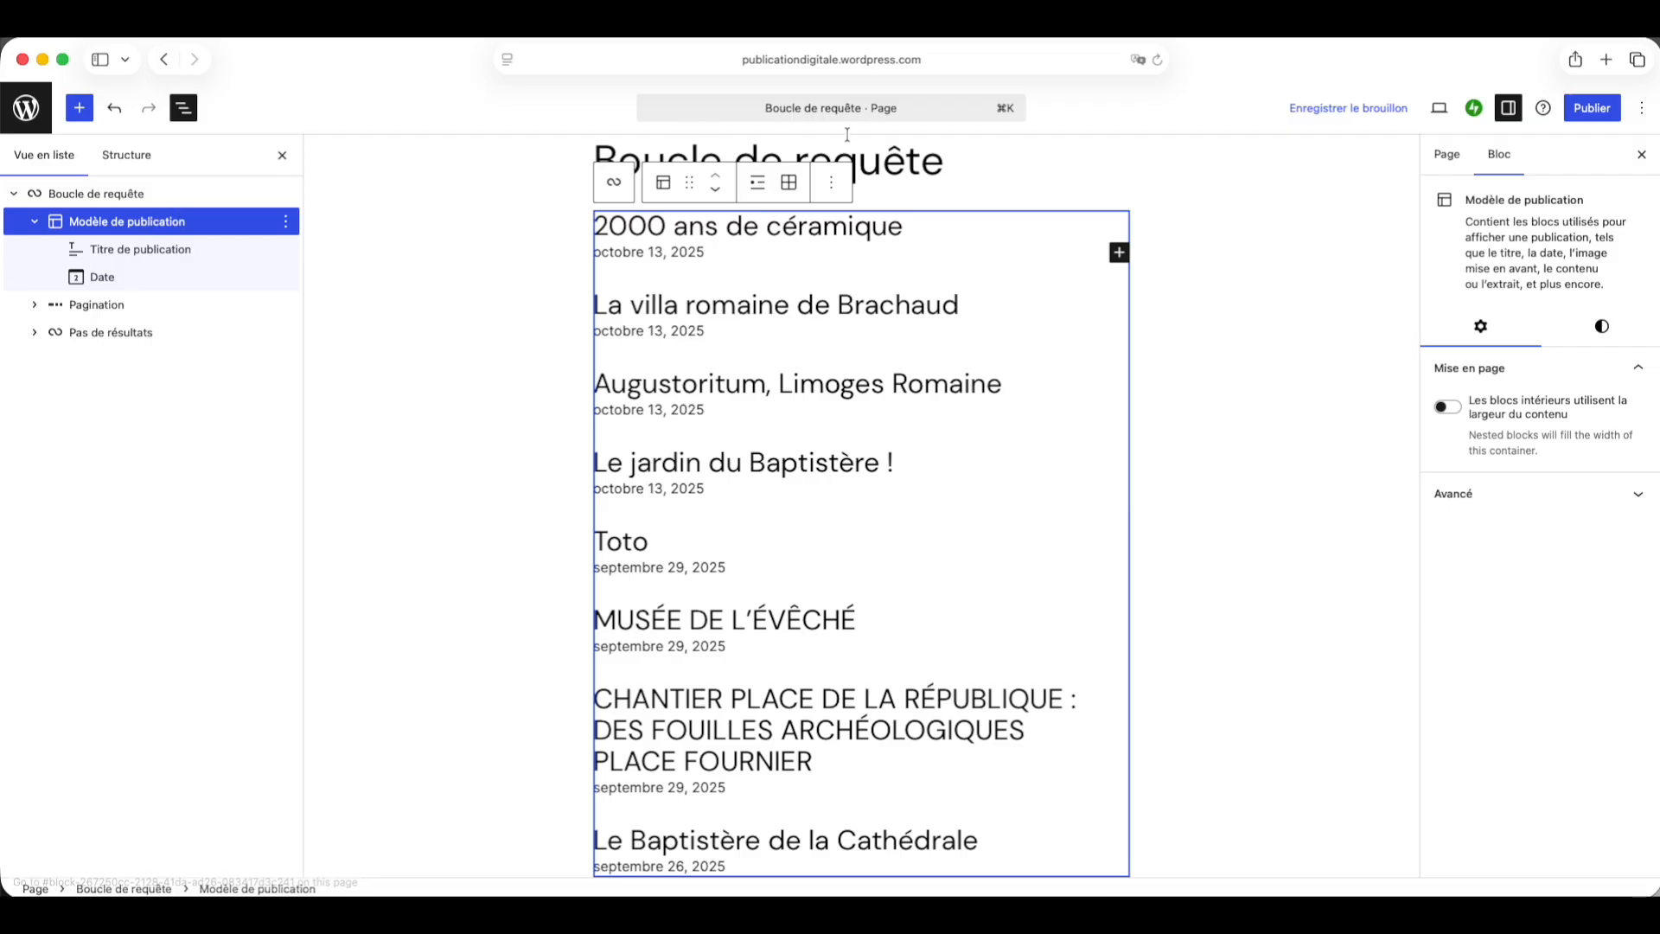
click(788, 185)
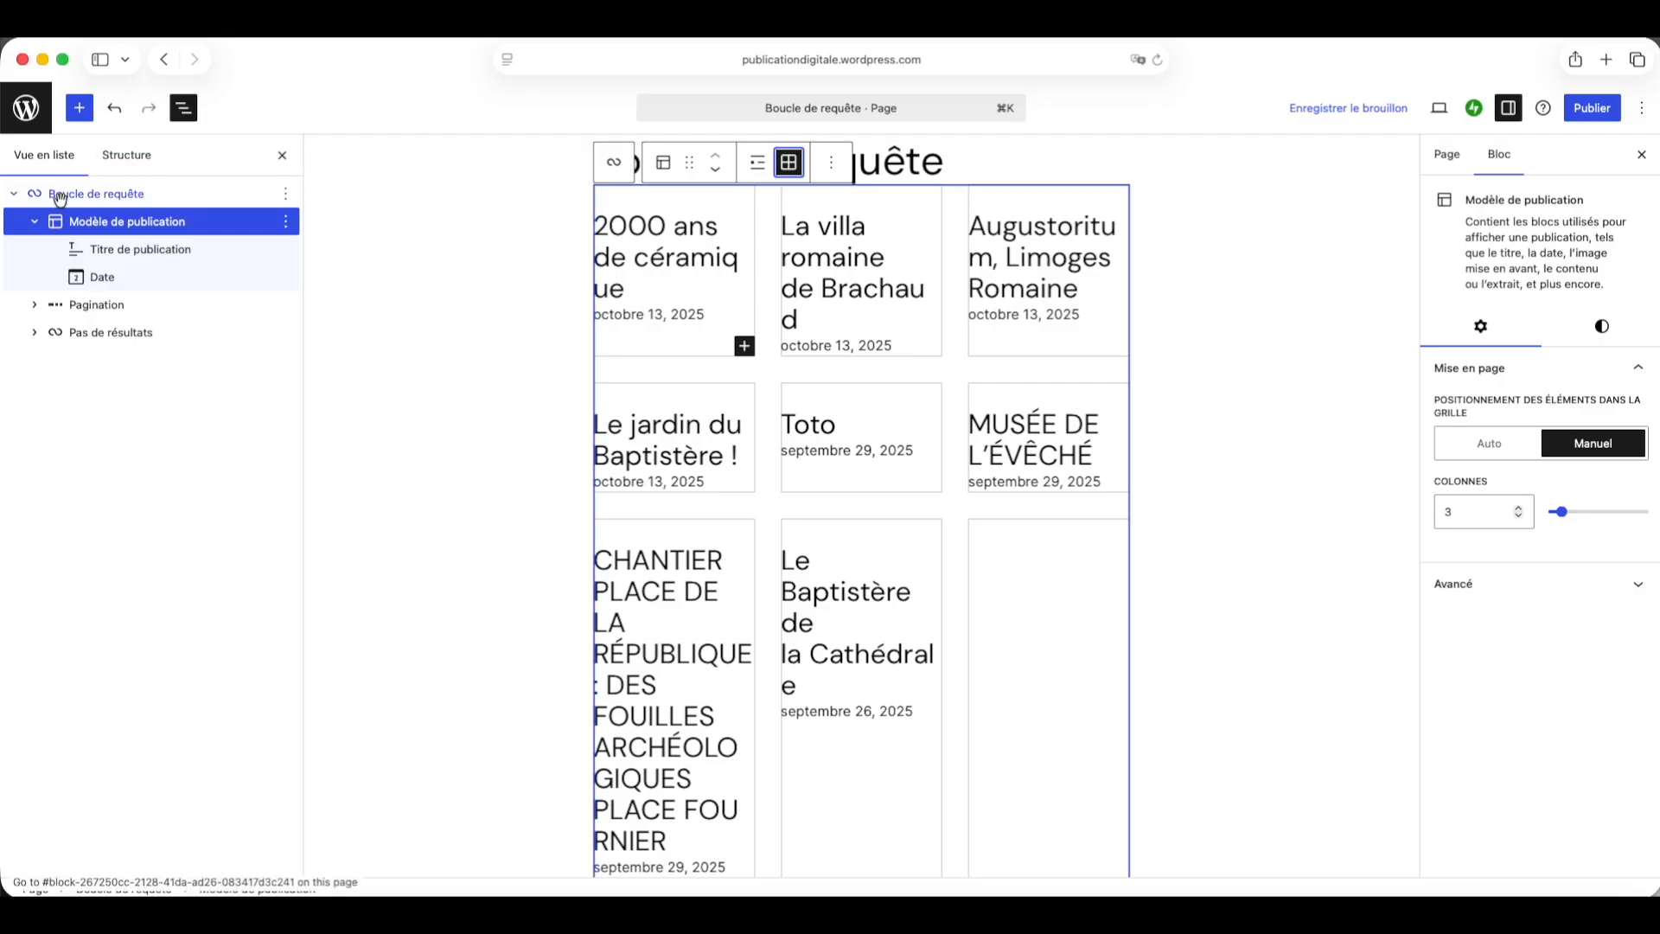
Step: Insert a Banner block after the post template and set it to use the featured image
click(81, 109)
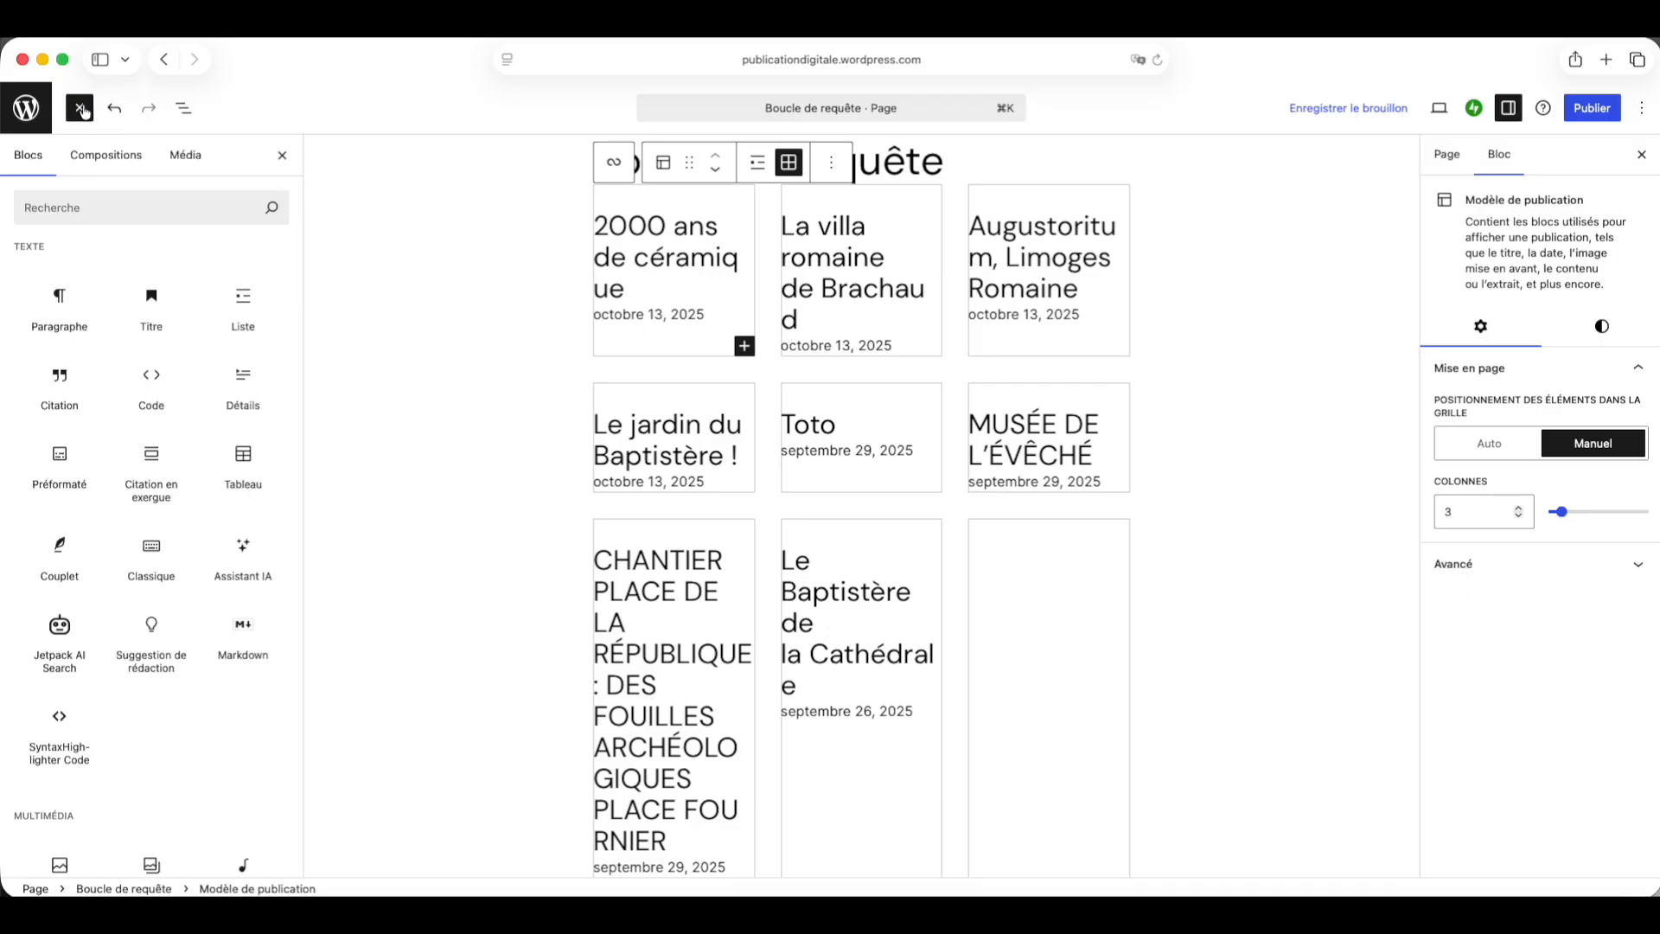
key(Tab)
click(83, 112)
click(99, 207)
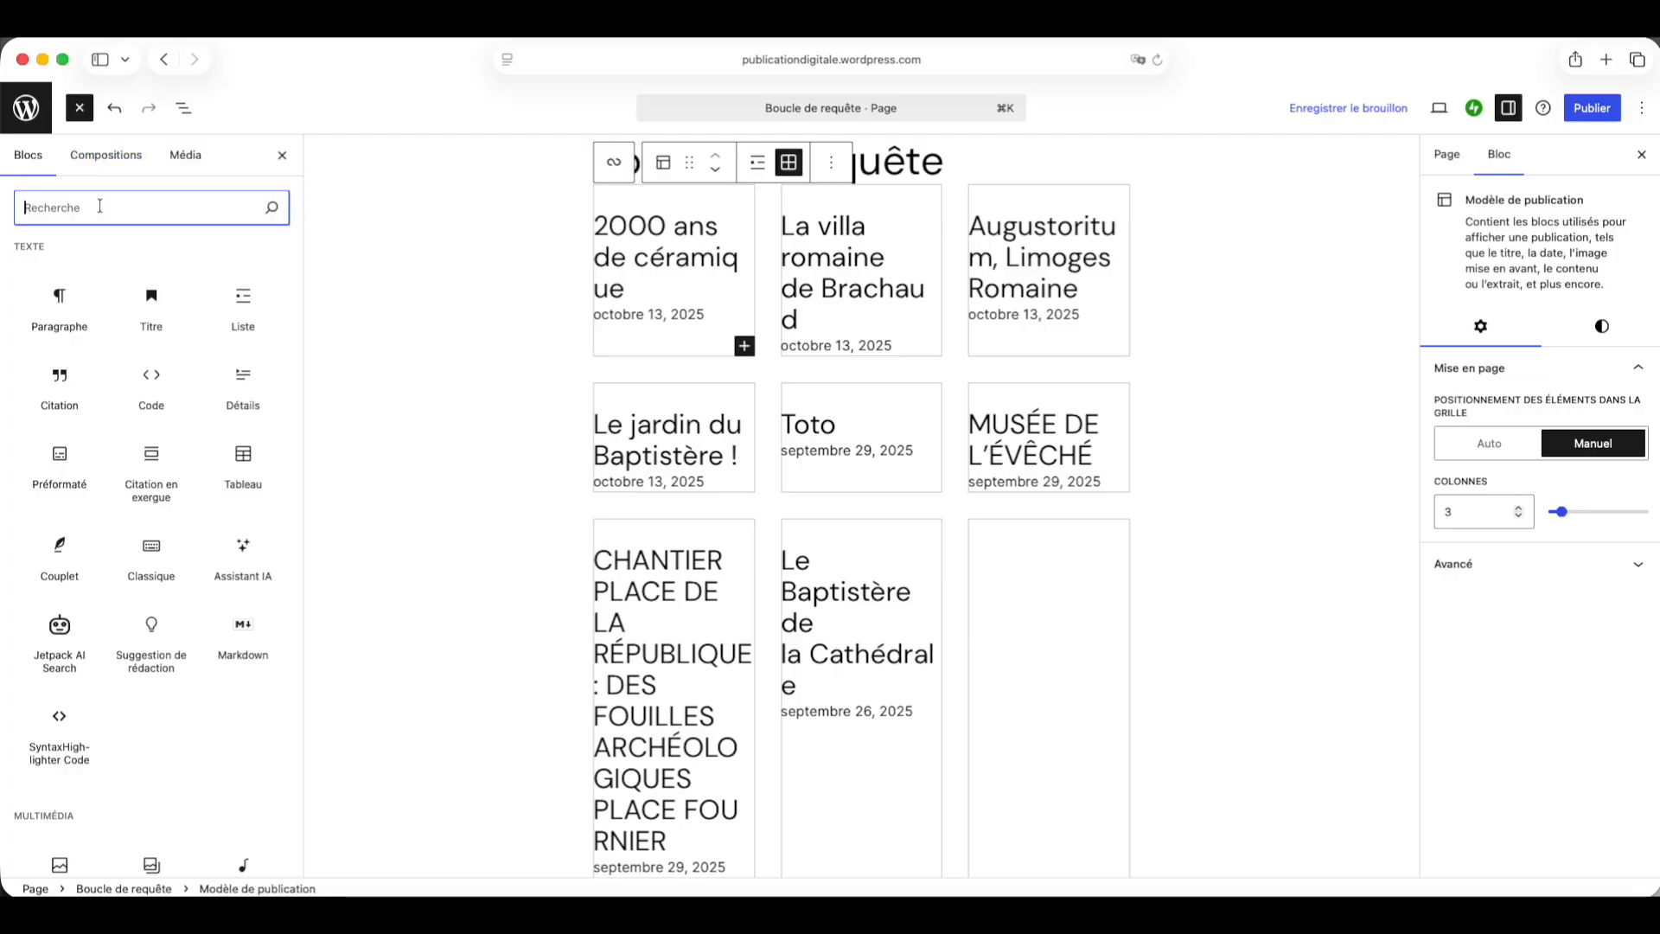
text(bann)
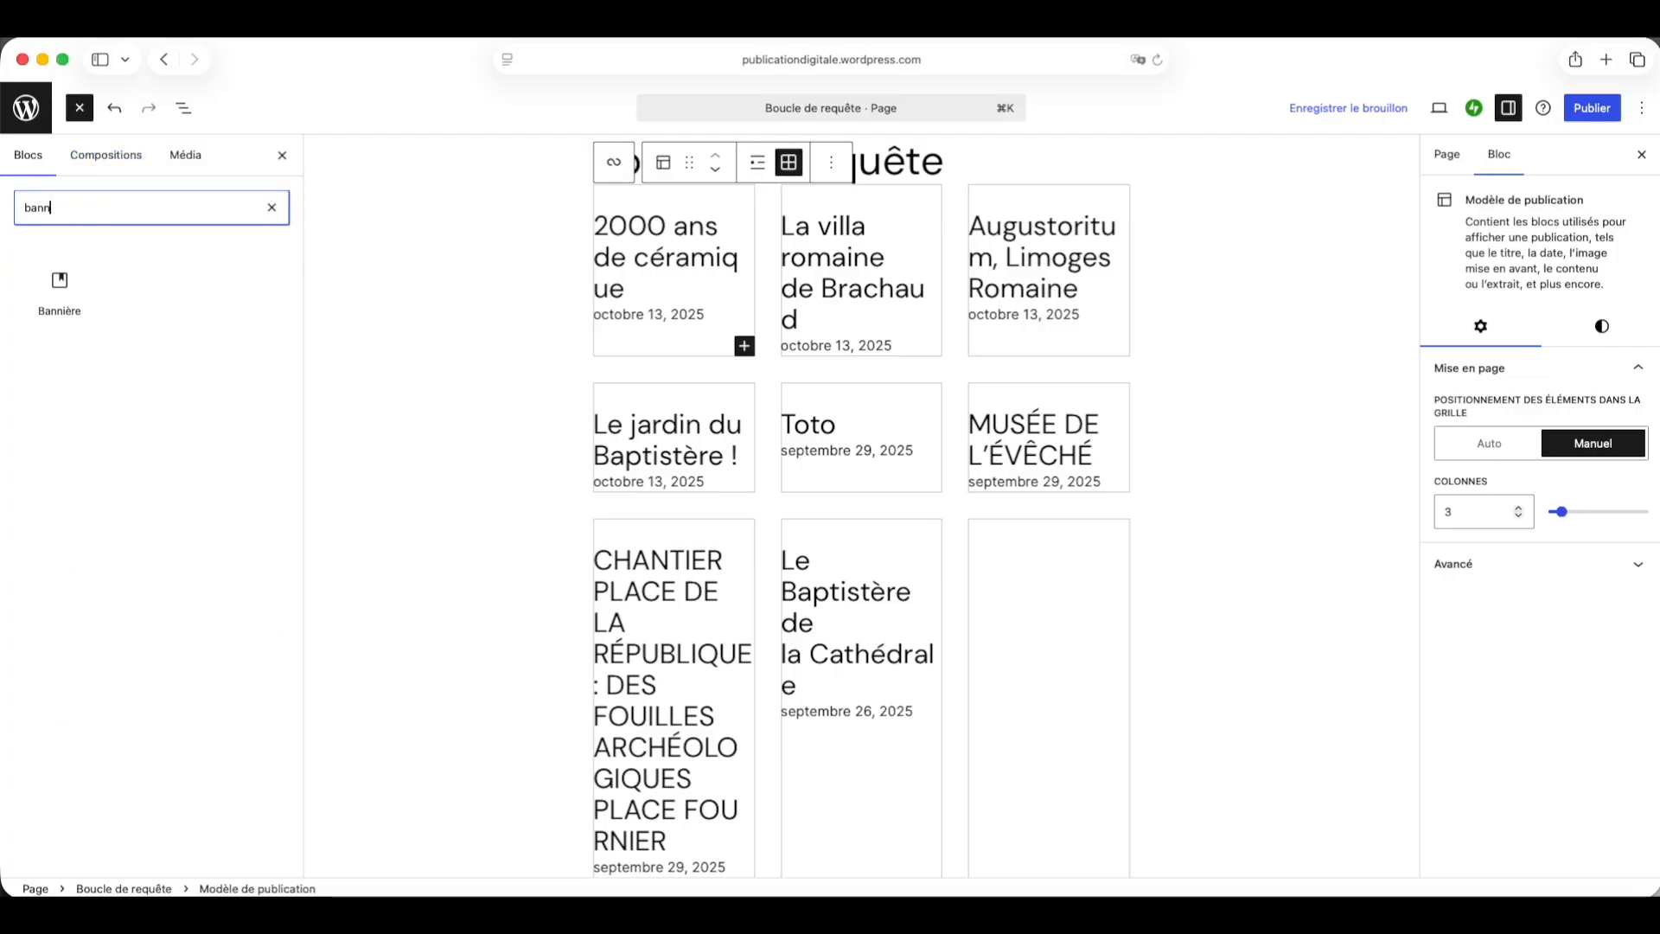
click(60, 286)
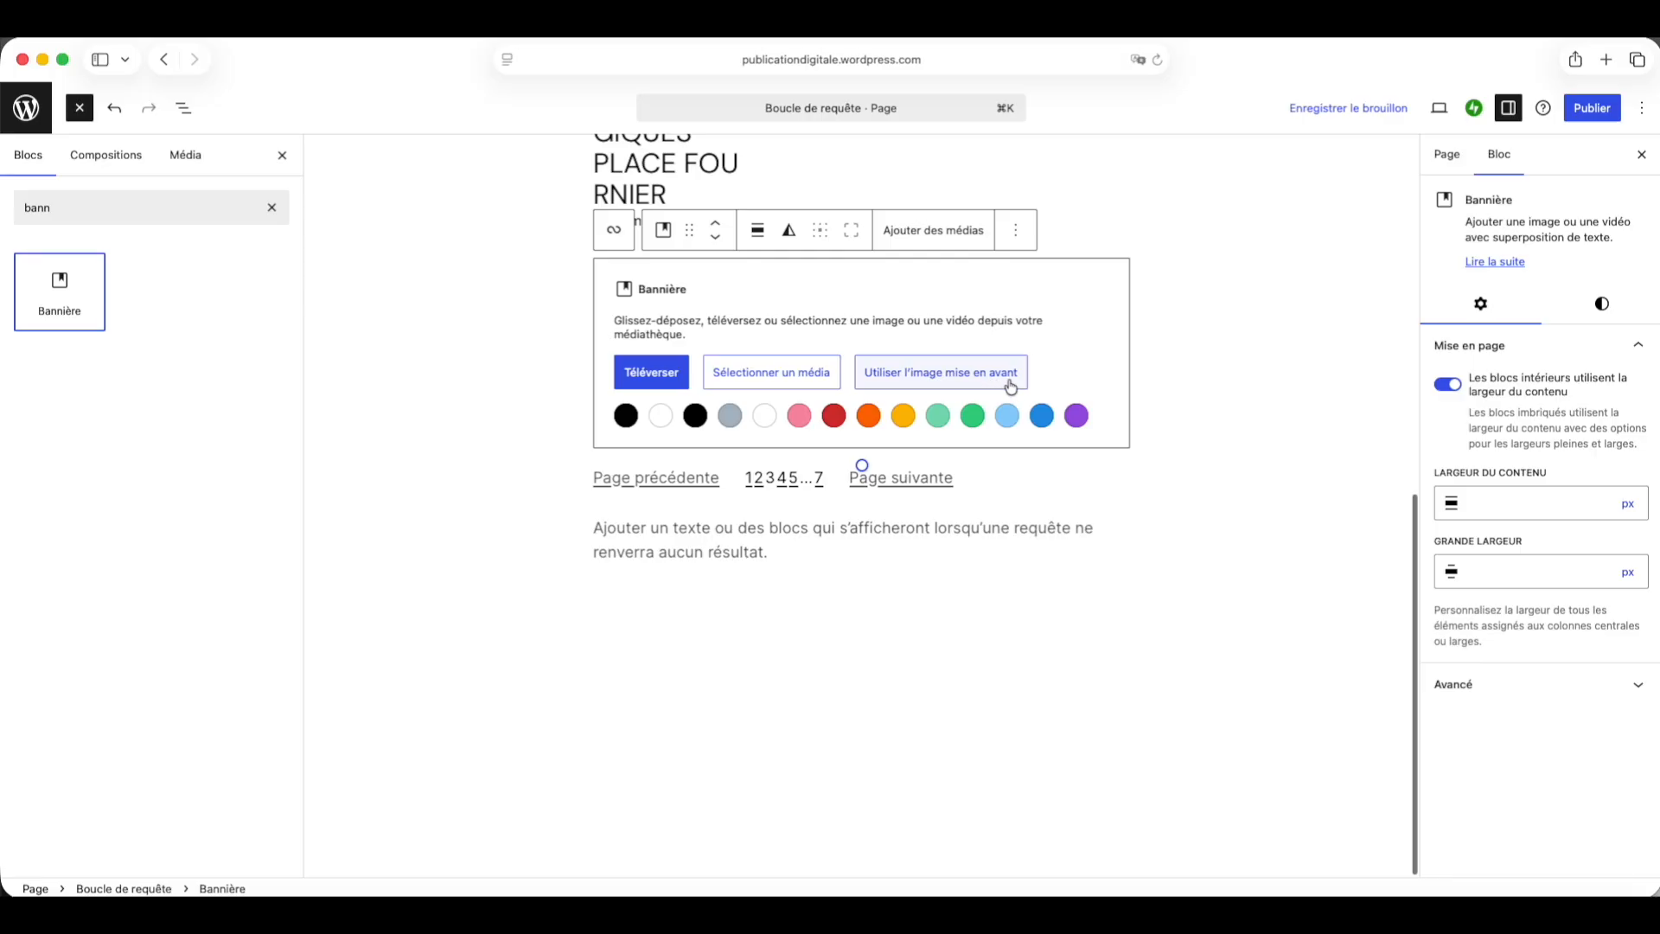
click(888, 372)
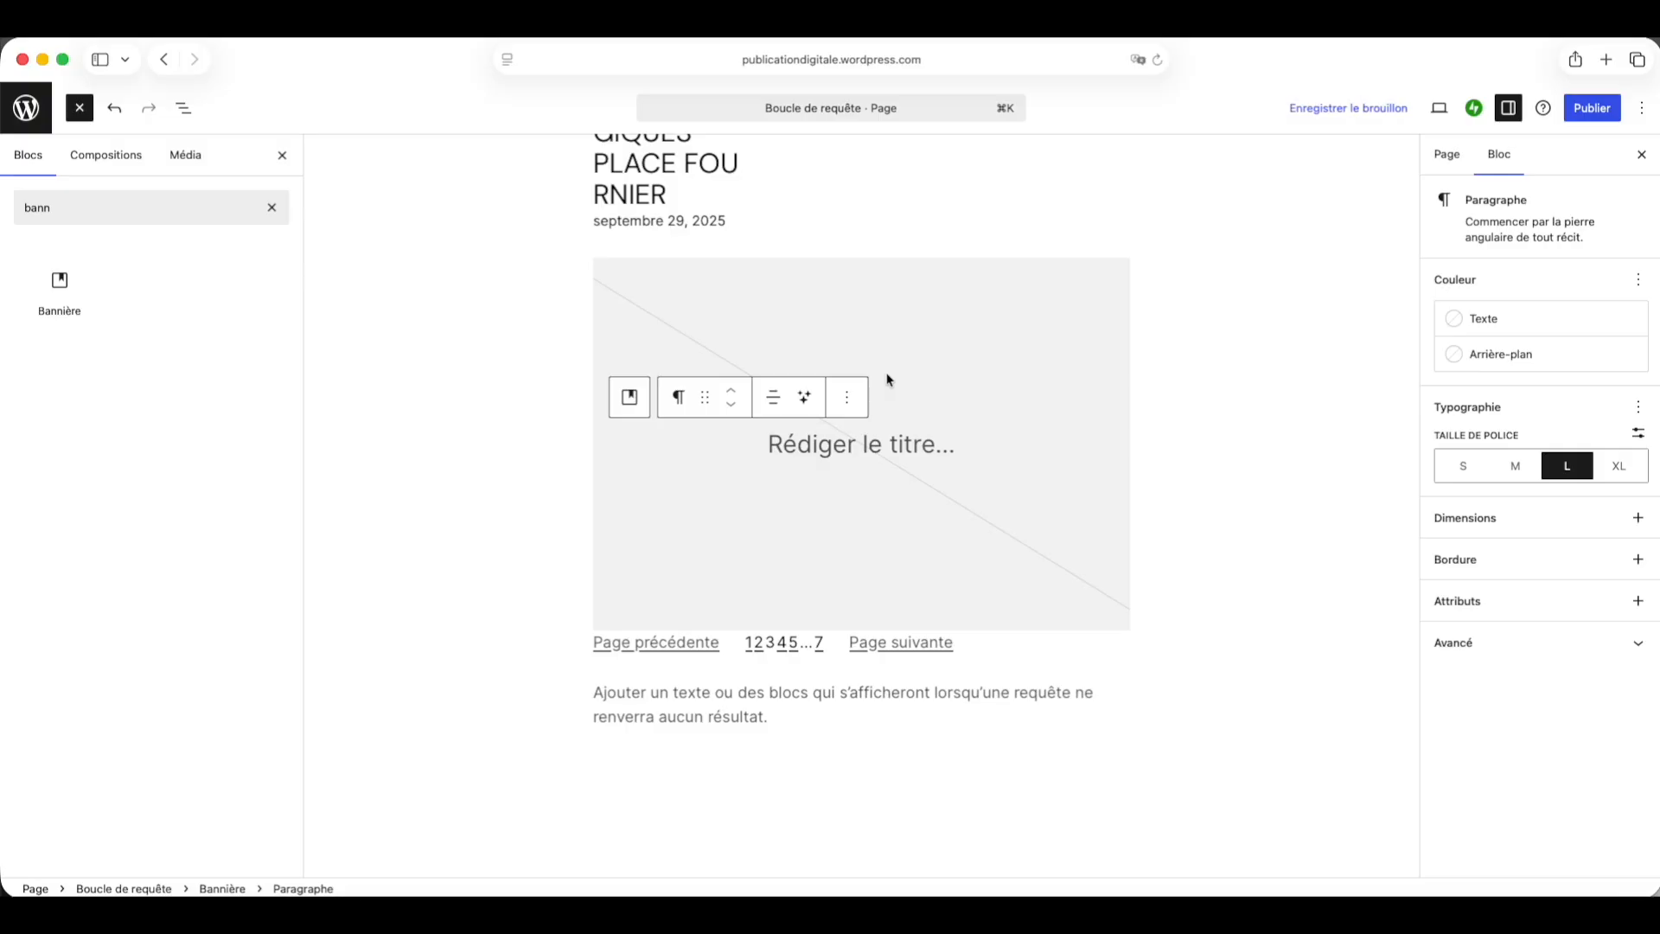
Step: Move the Banner block inside the post template, above the post title
scroll(888, 378, up, 10)
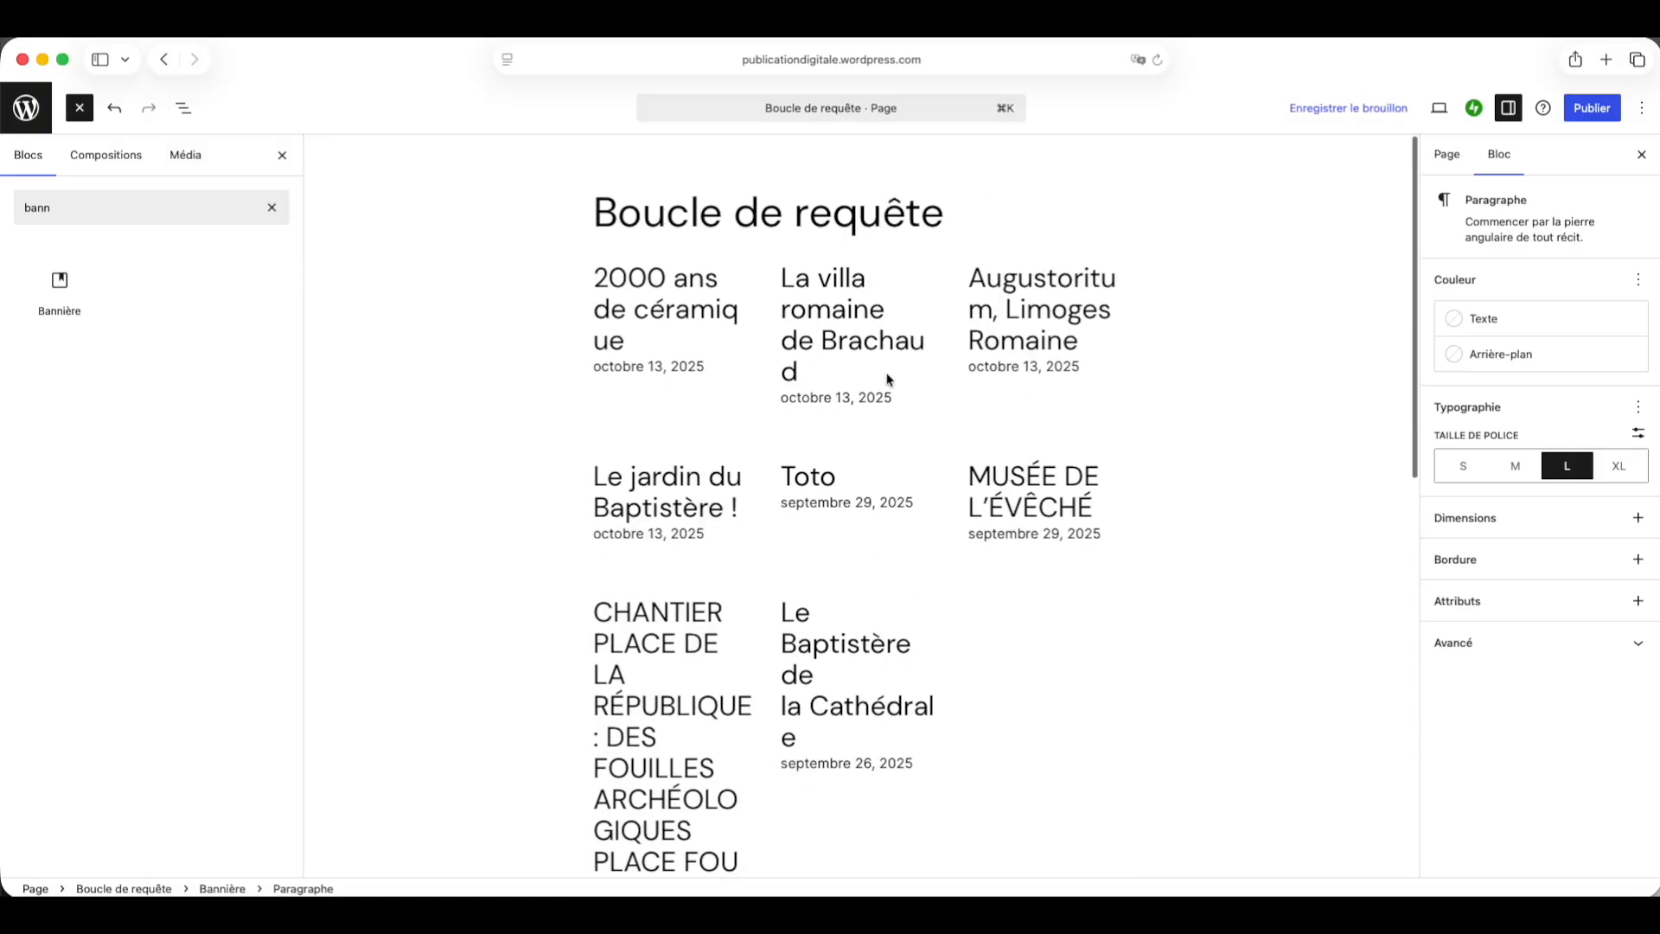
scroll(888, 378, down, 10)
scroll(888, 377, up, 1)
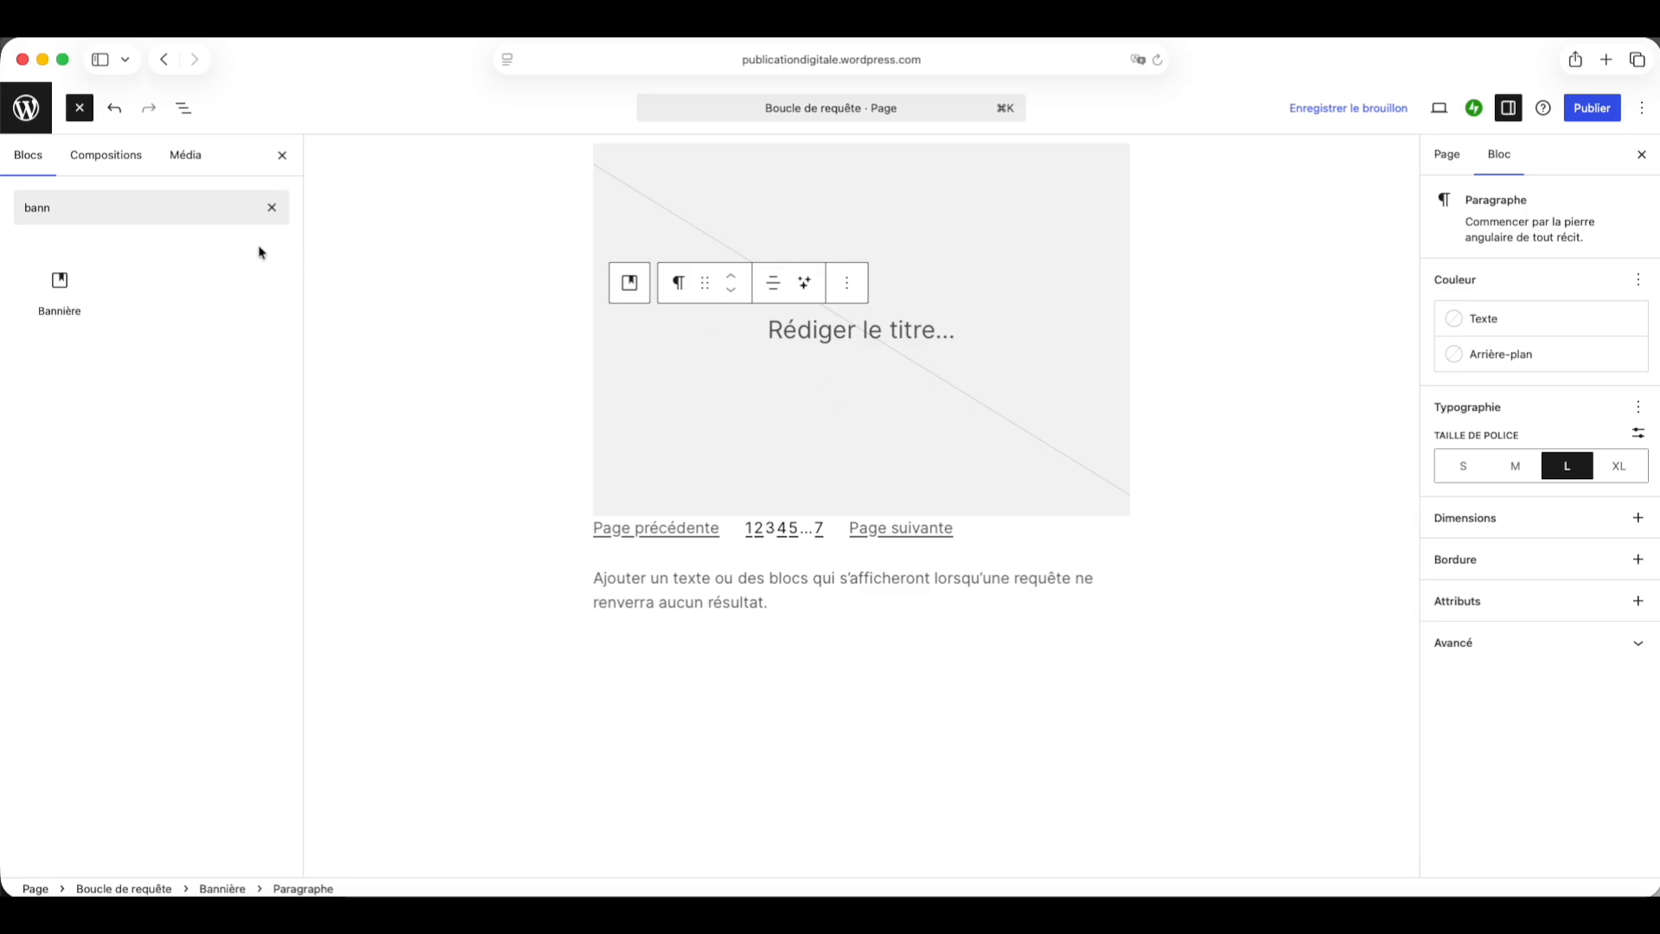
click(183, 108)
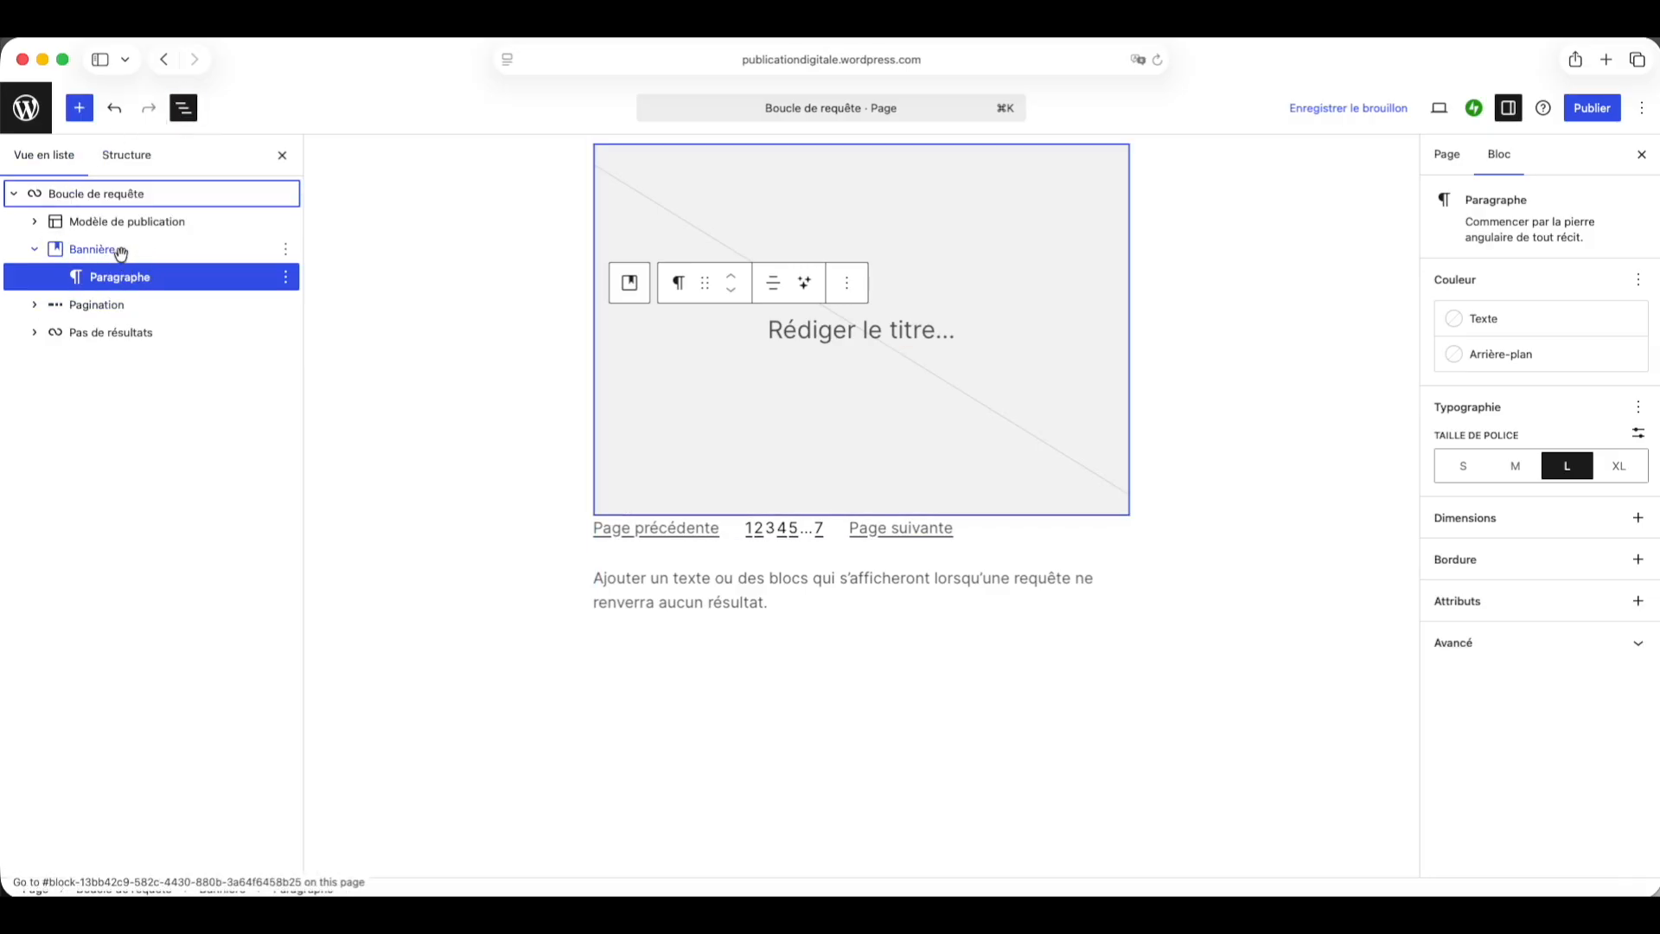
click(37, 222)
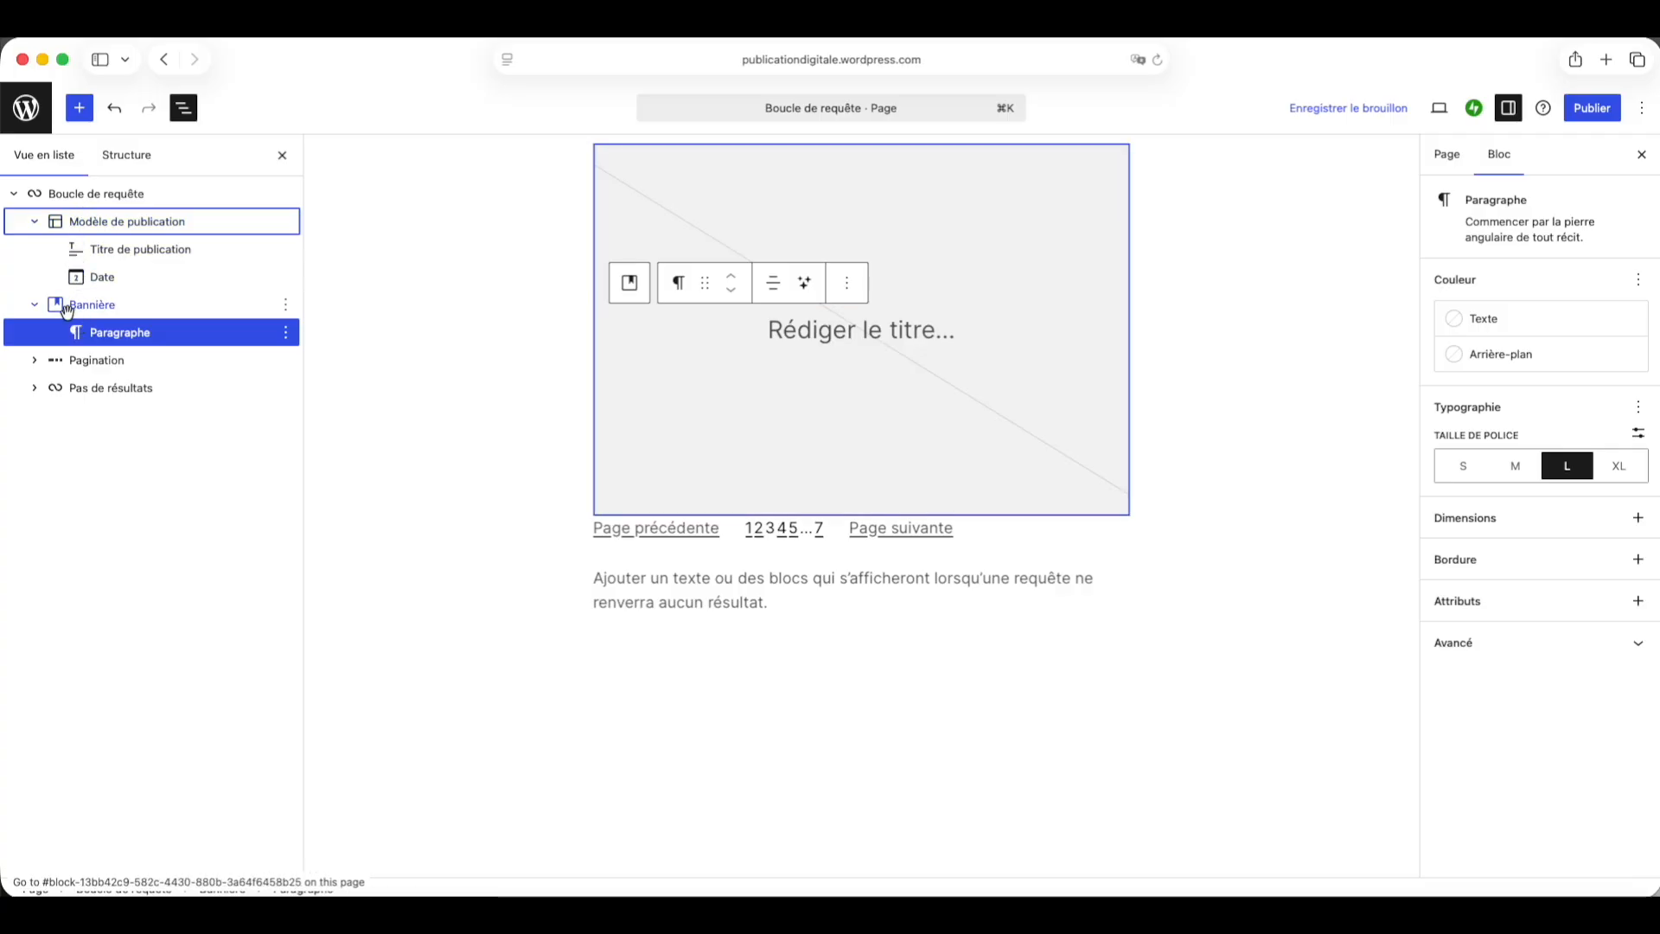
drag(78, 309, 112, 237)
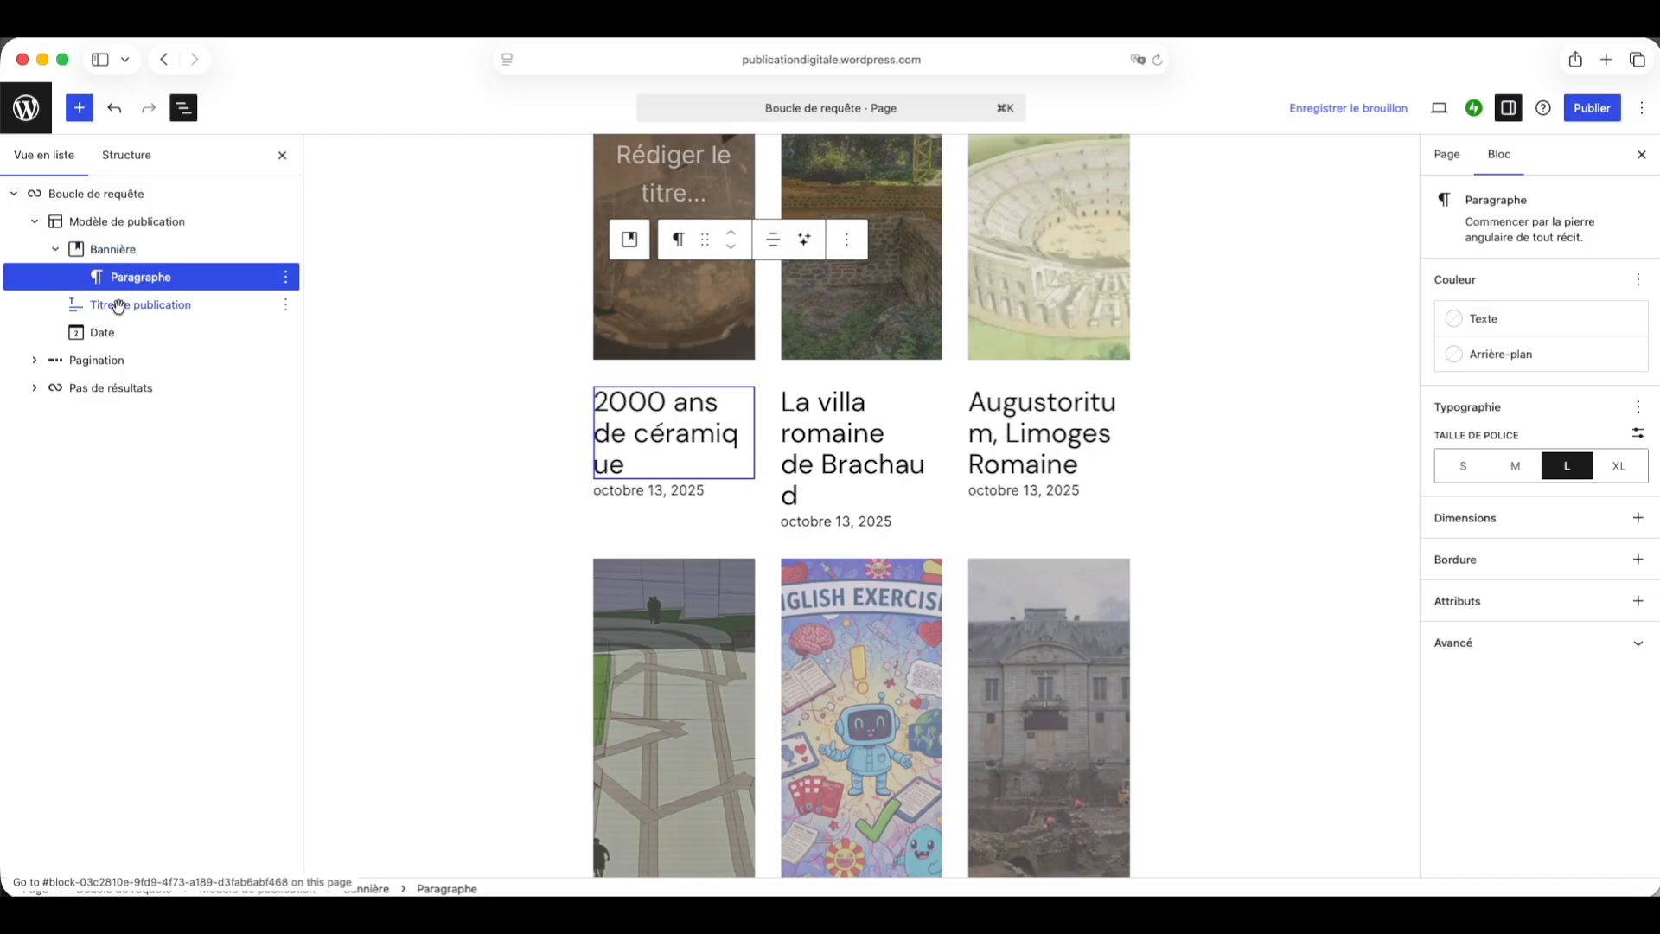
Step: Move the post title block into the banner, below its placeholder paragraph
drag(118, 306, 112, 253)
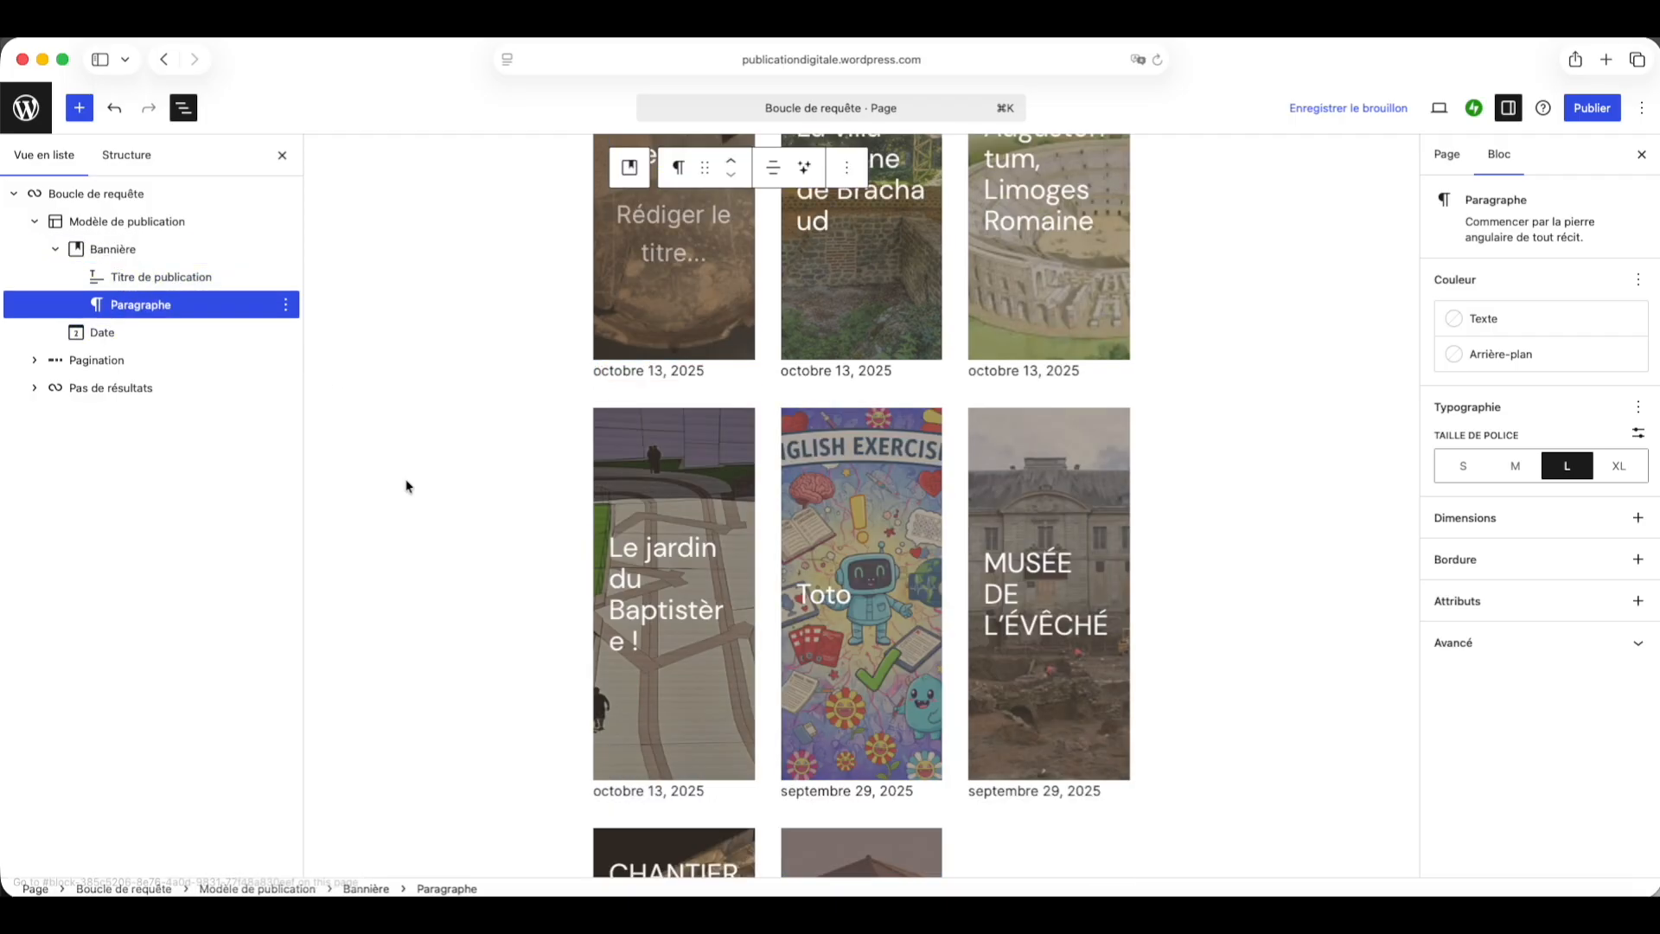
scroll(748, 561, up, 5)
scroll(748, 561, up, 1)
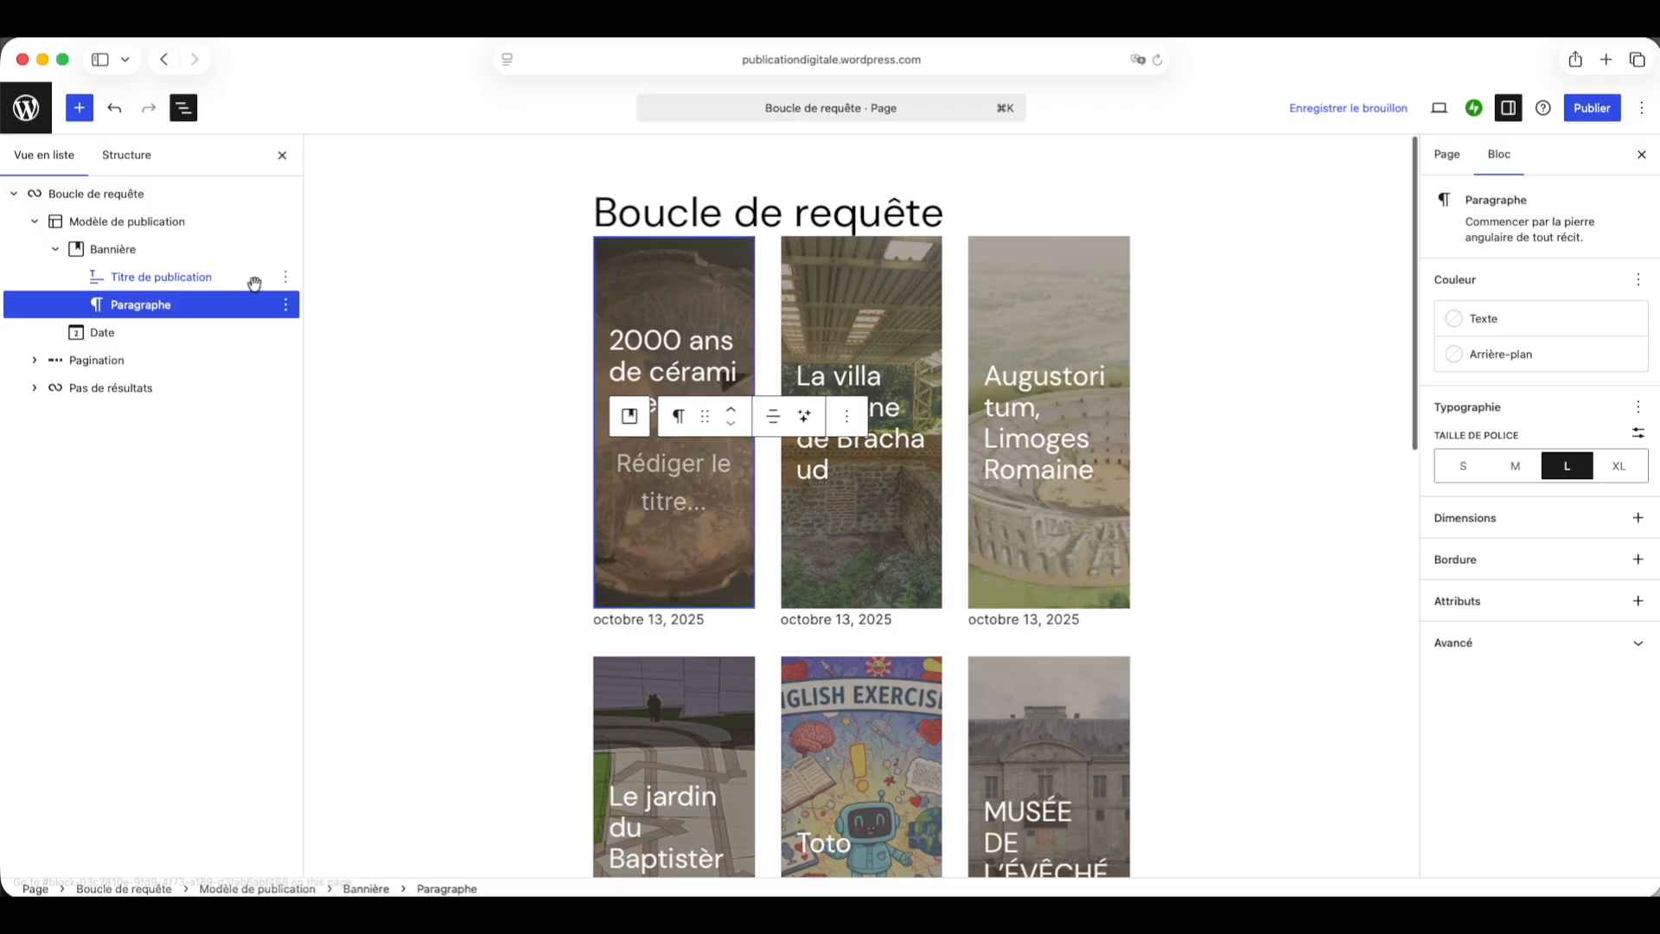
Step: Delete the empty placeholder paragraph from the banner
click(285, 306)
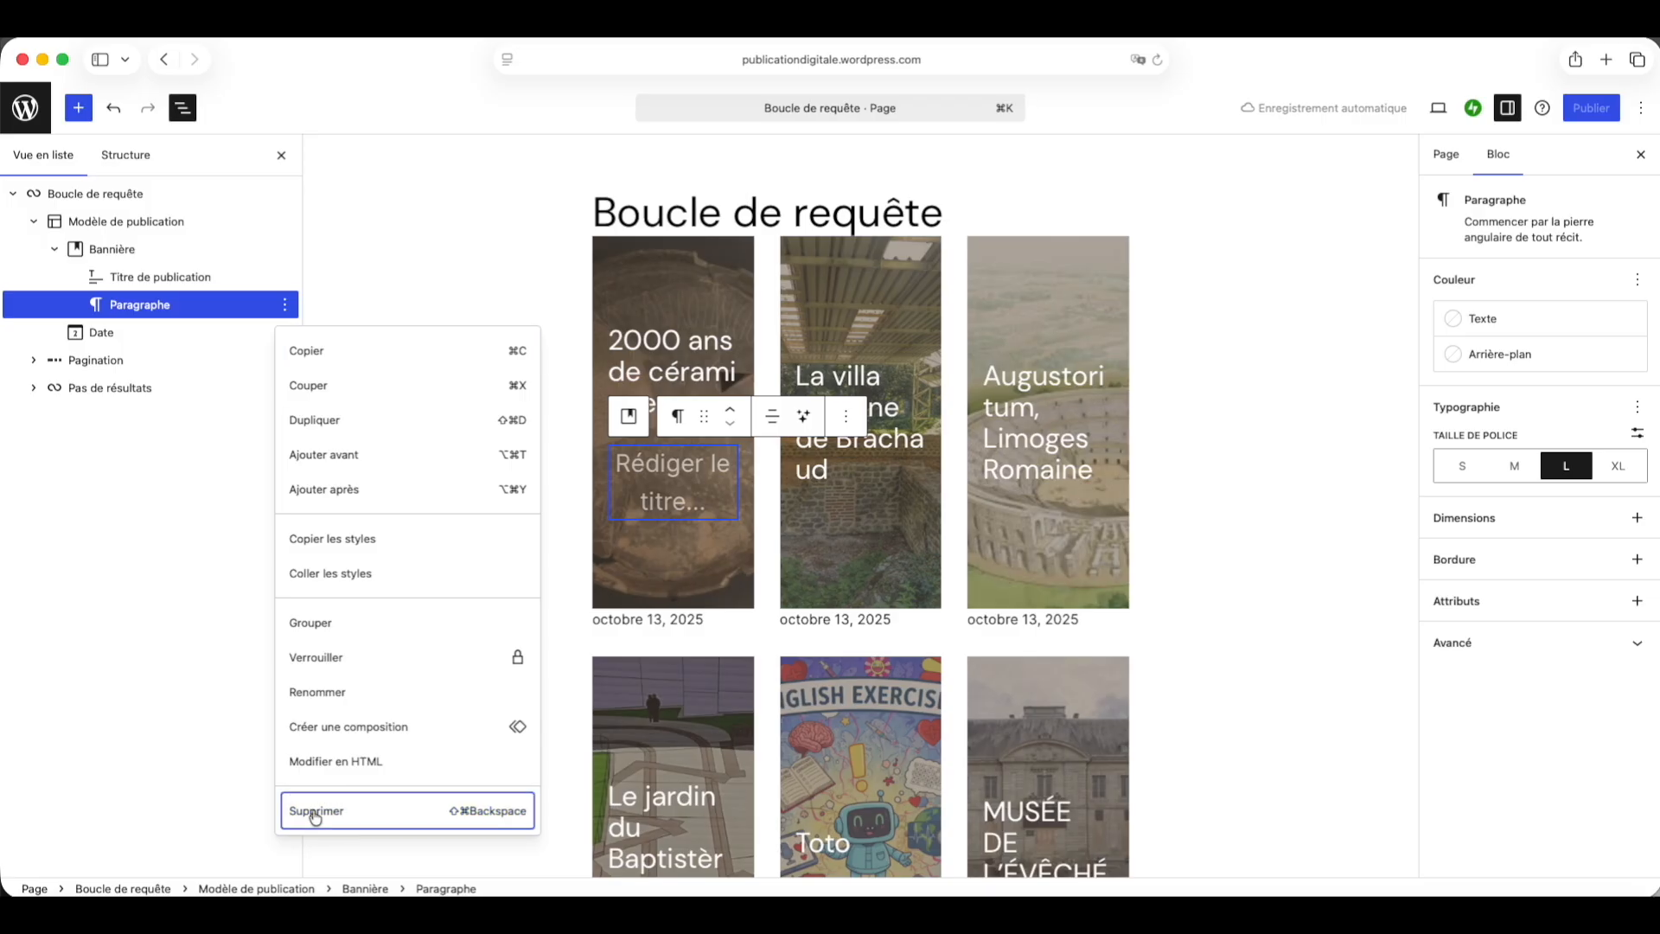
click(316, 814)
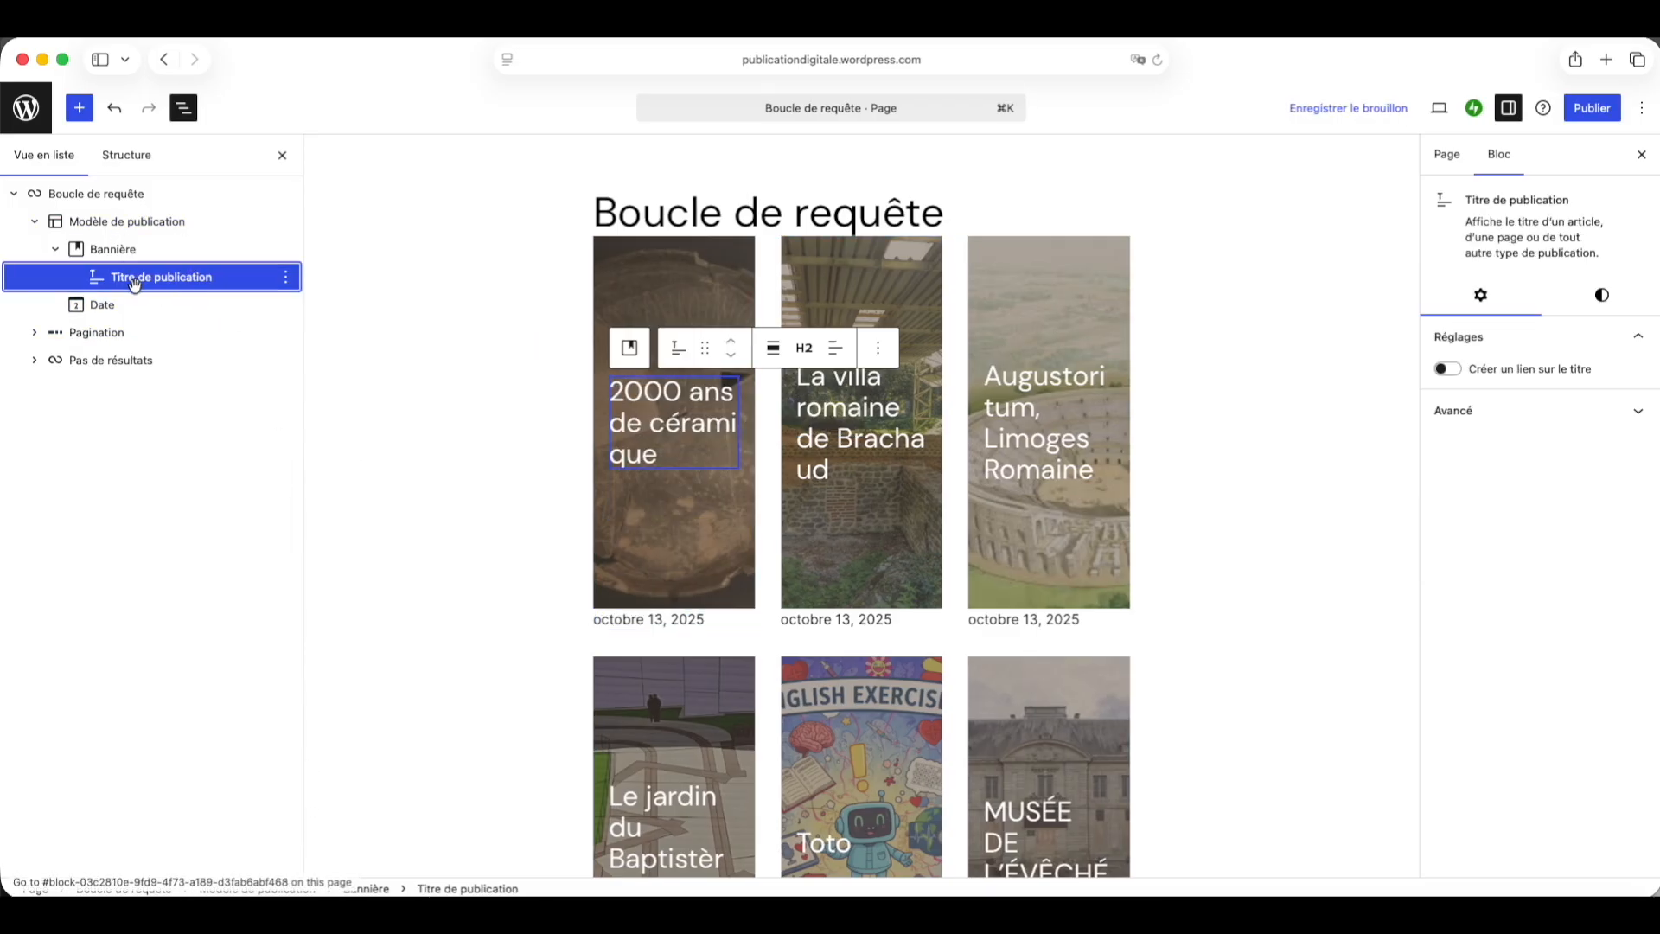
Step: Move the Date block into the banner below the post title
click(285, 304)
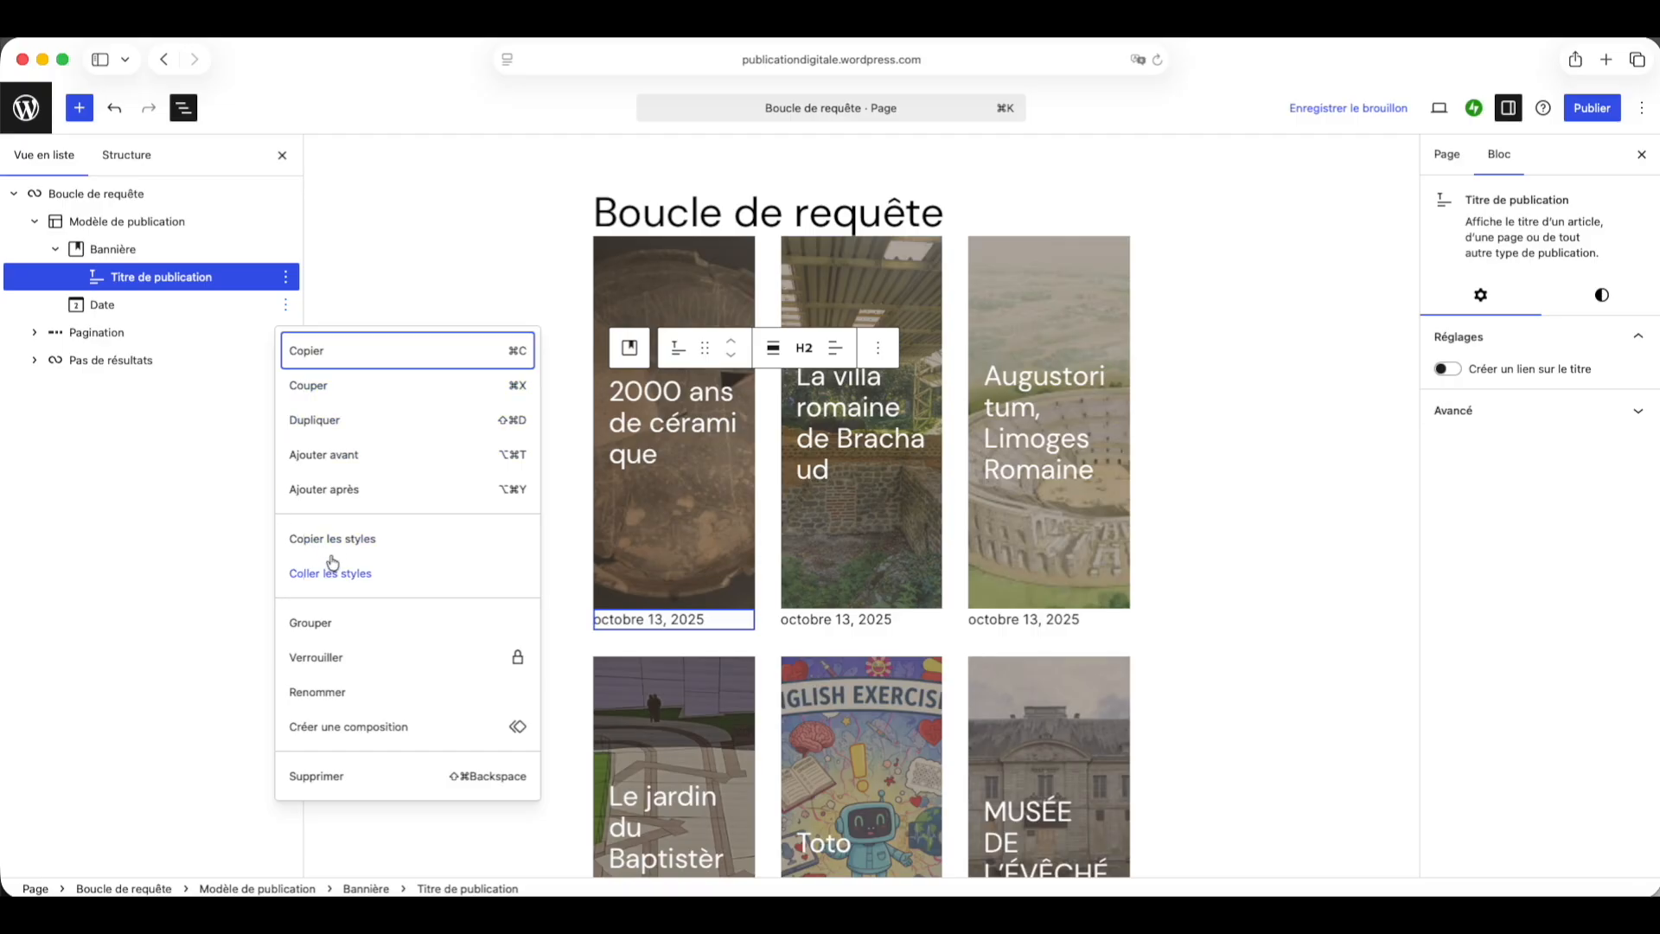
click(84, 304)
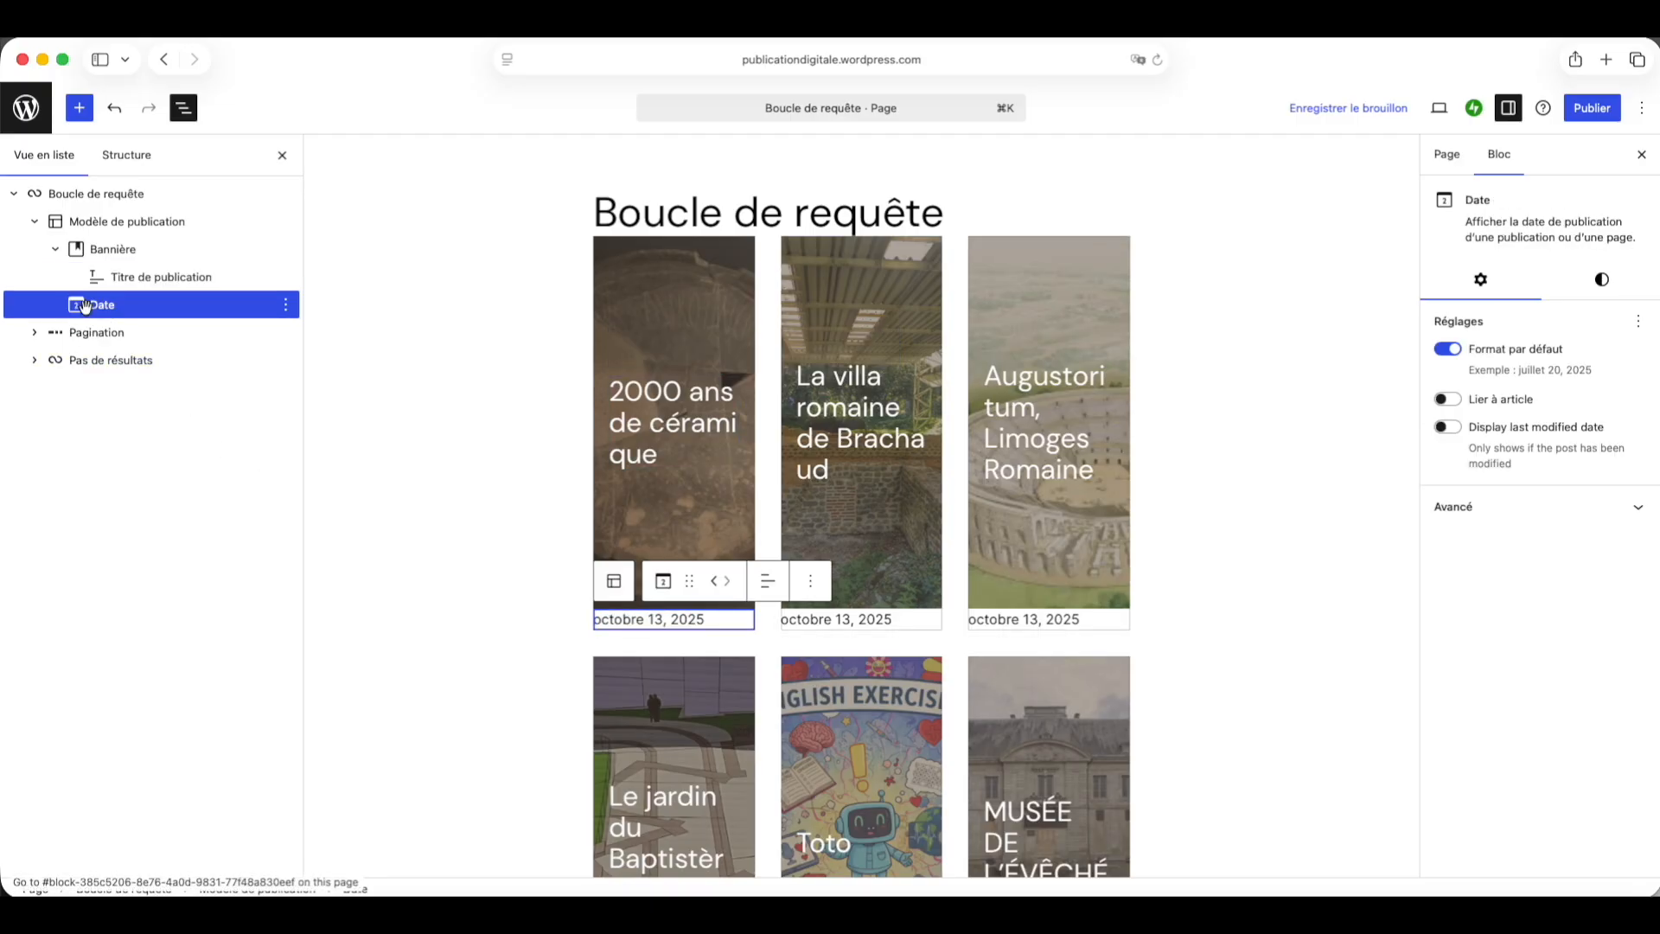
drag(82, 309, 123, 281)
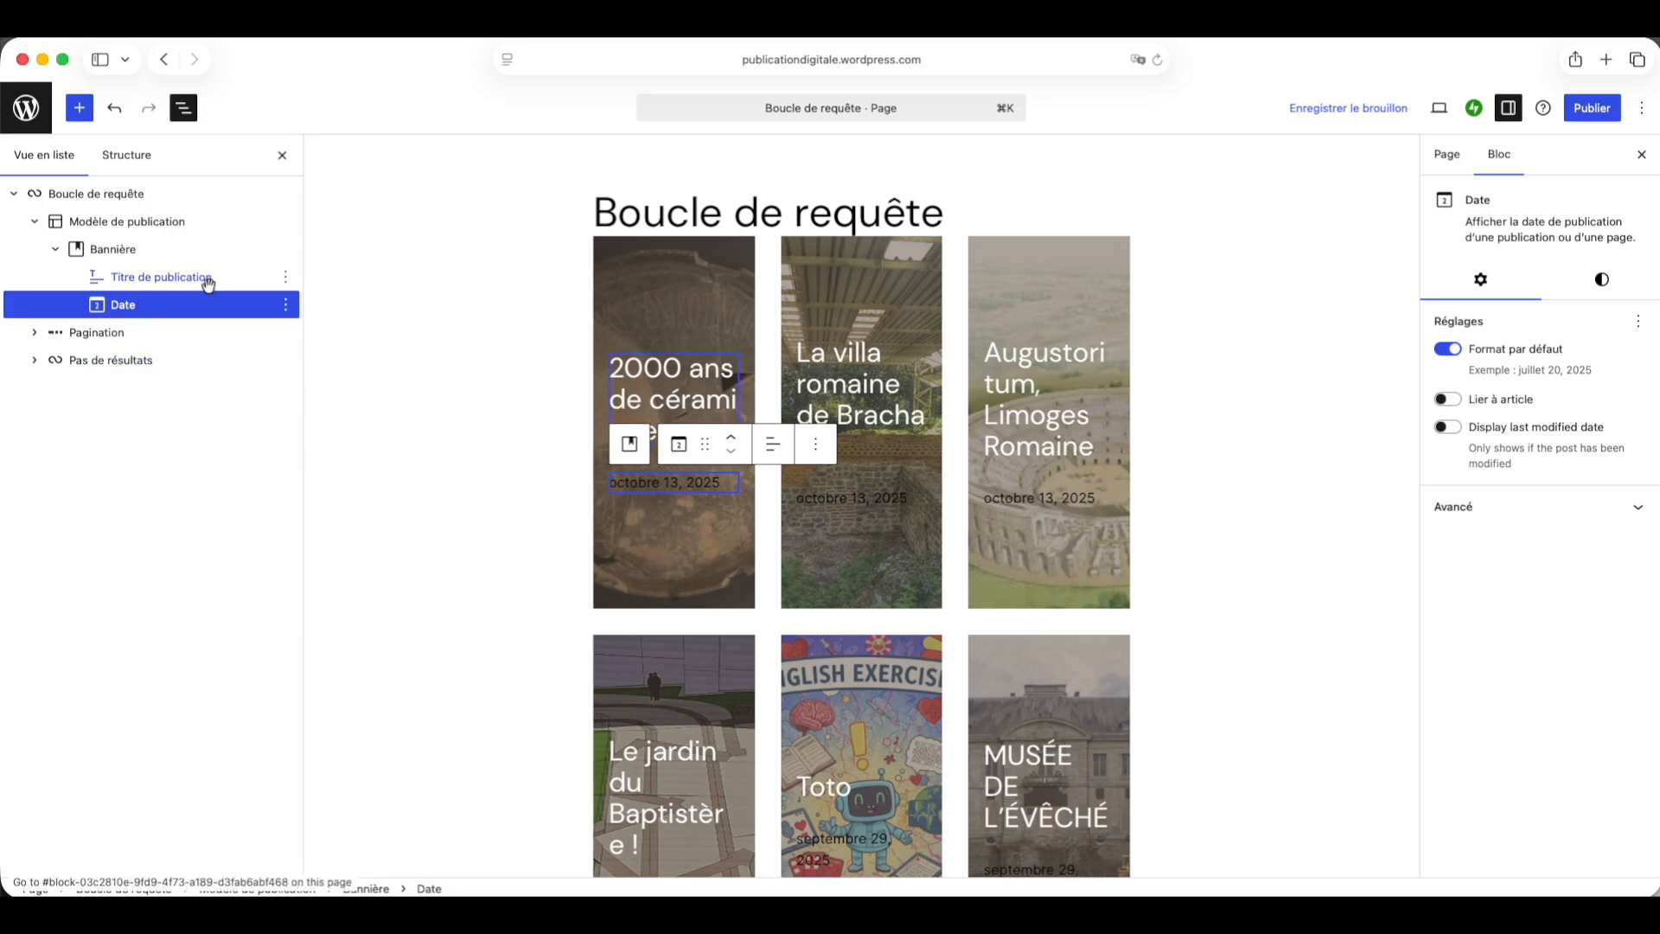
Step: Delete the Date block from the banner
click(288, 306)
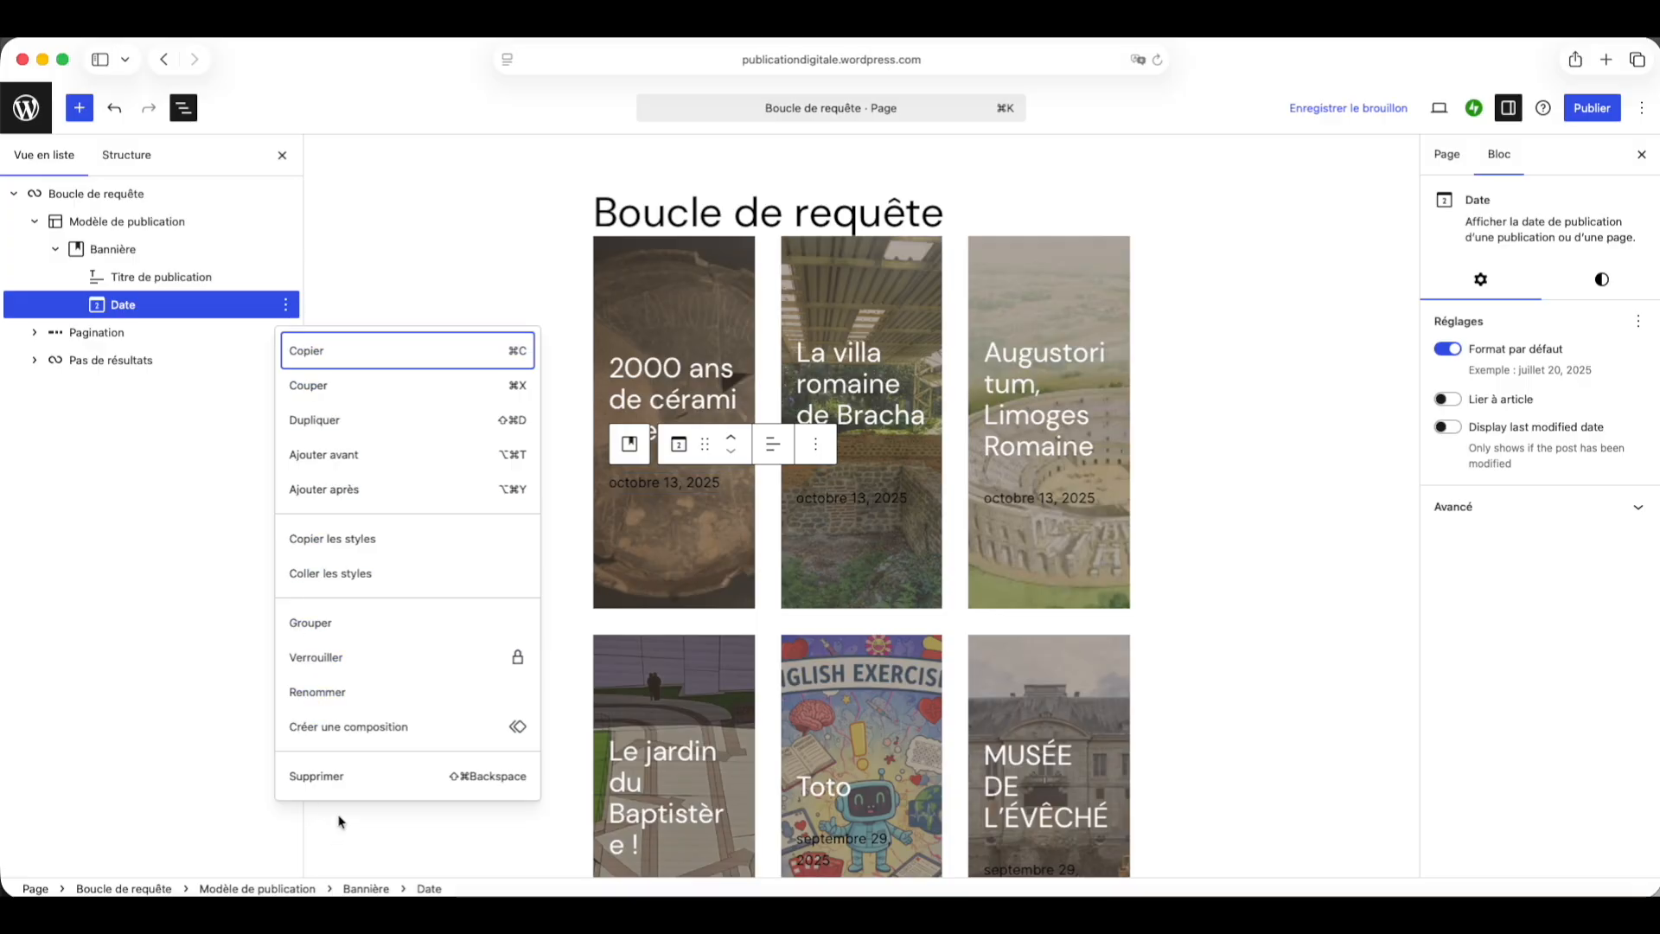
click(350, 782)
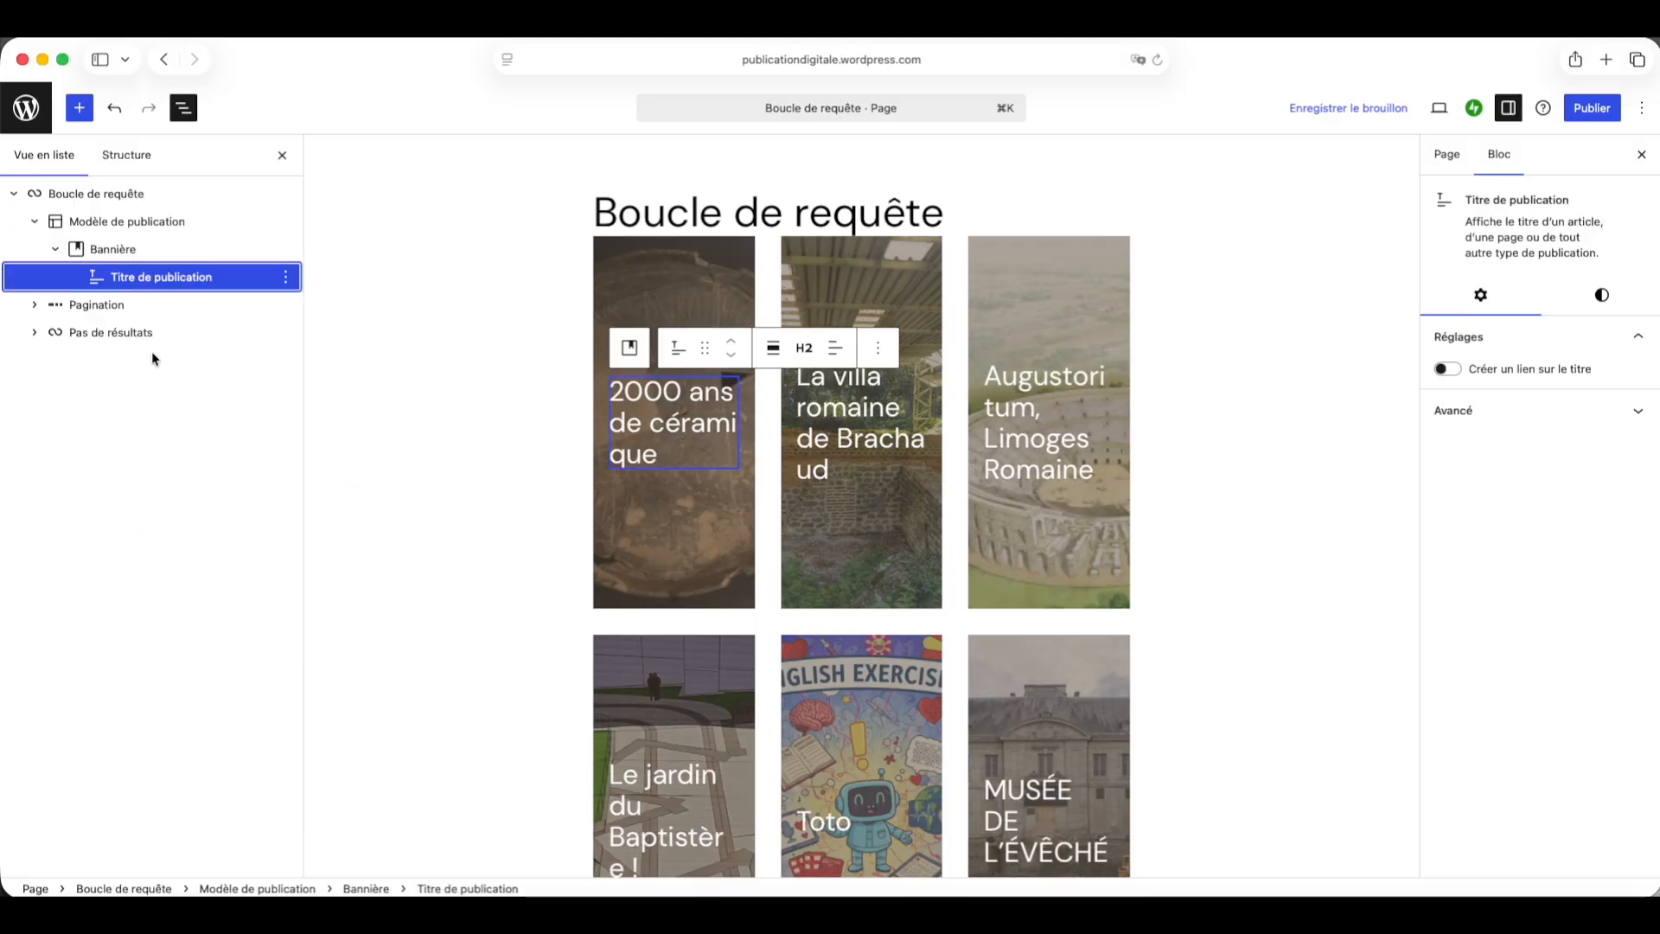
Step: Select the post title inside the banner and turn on linking the title to its post
click(79, 194)
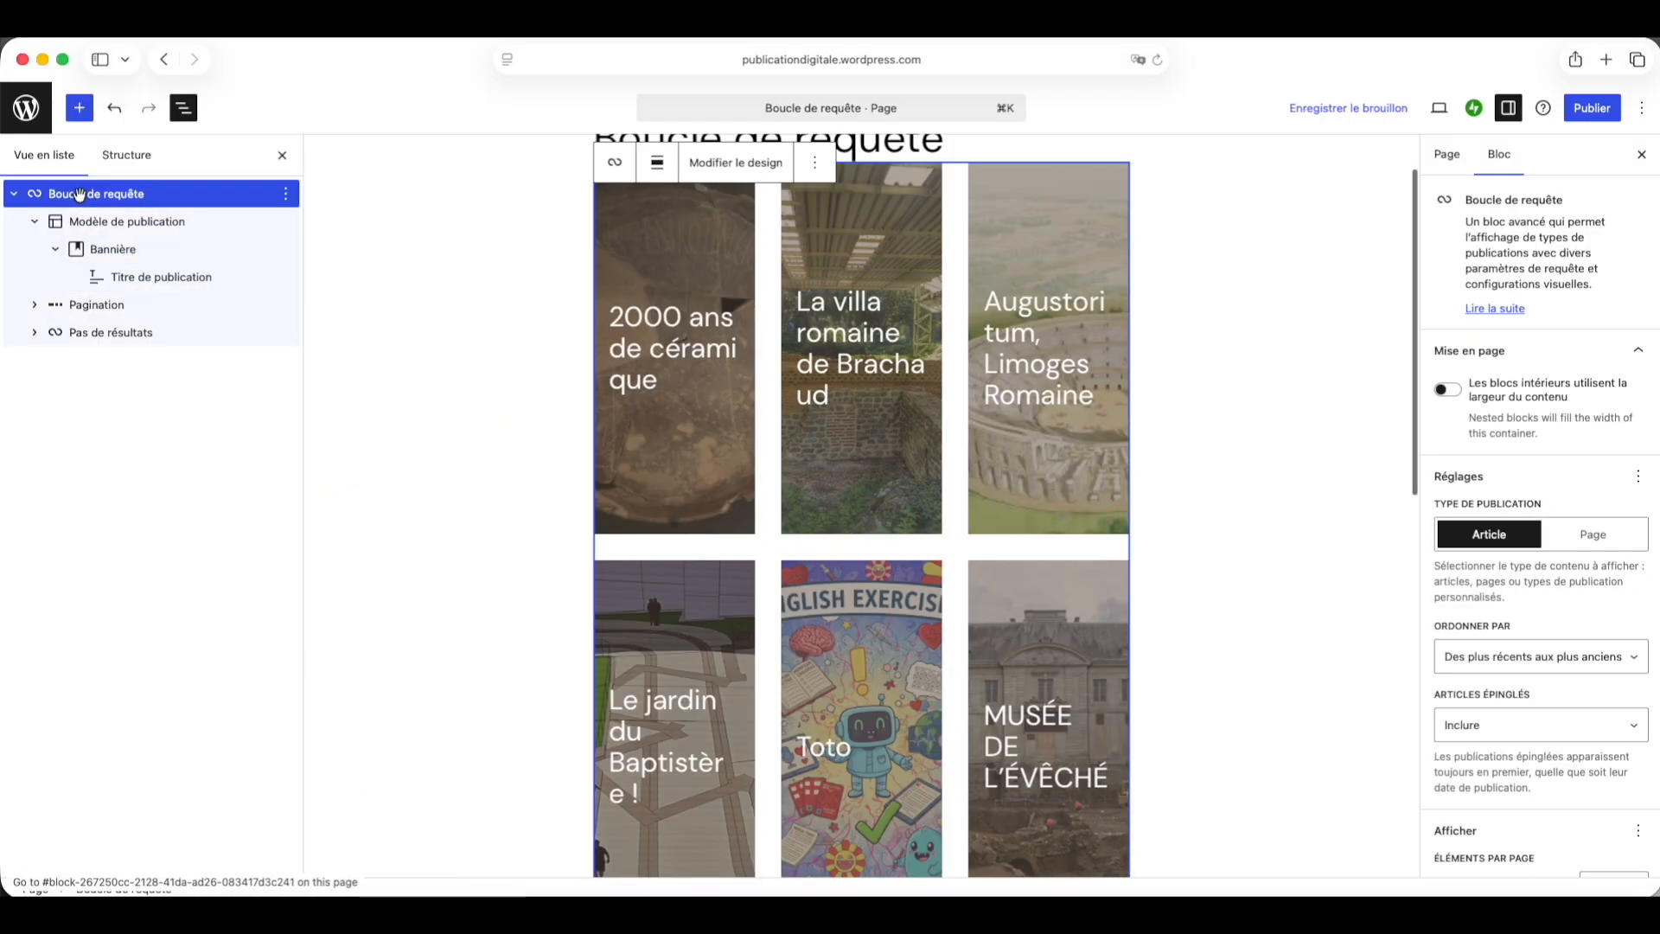
click(85, 222)
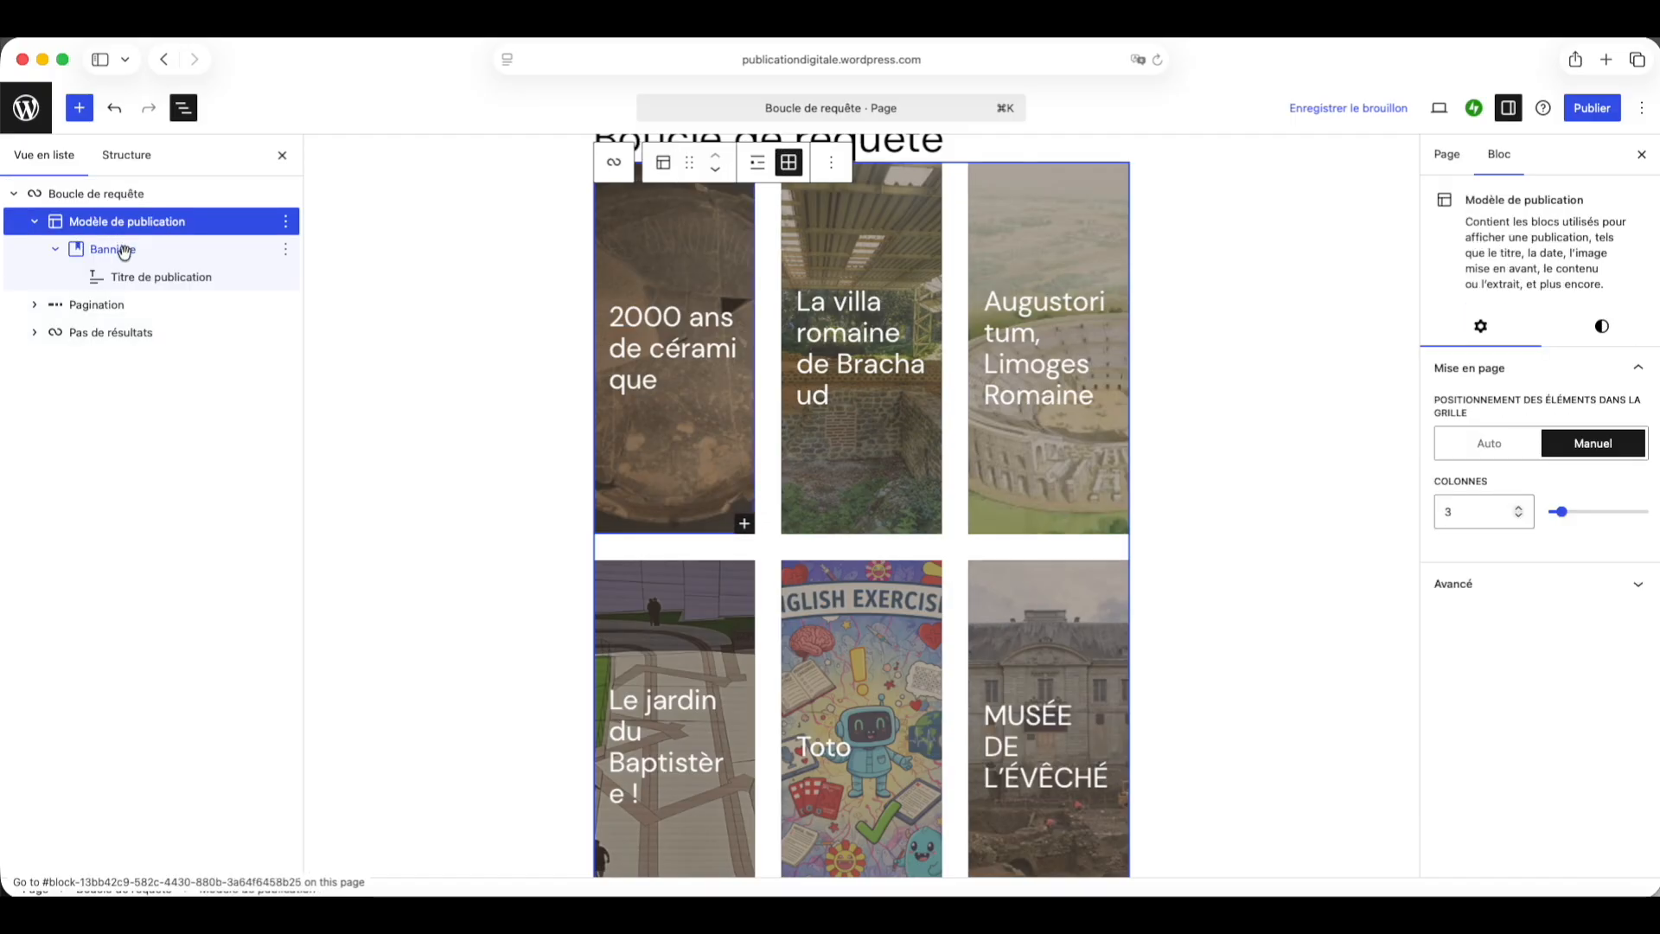
click(124, 250)
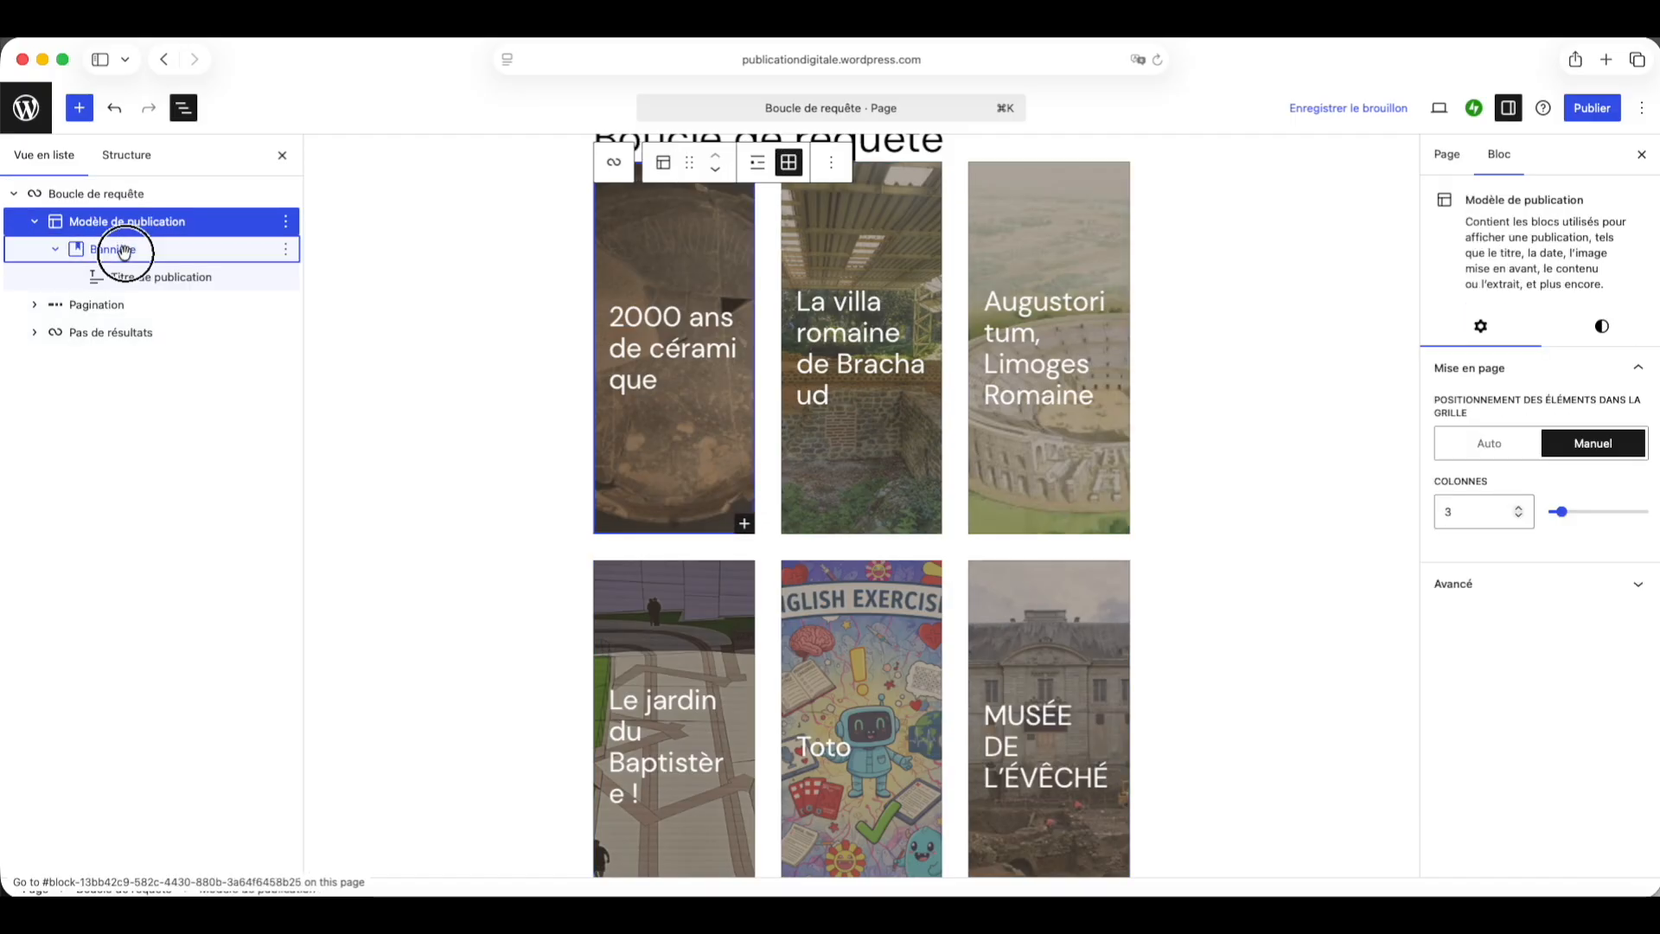
click(153, 278)
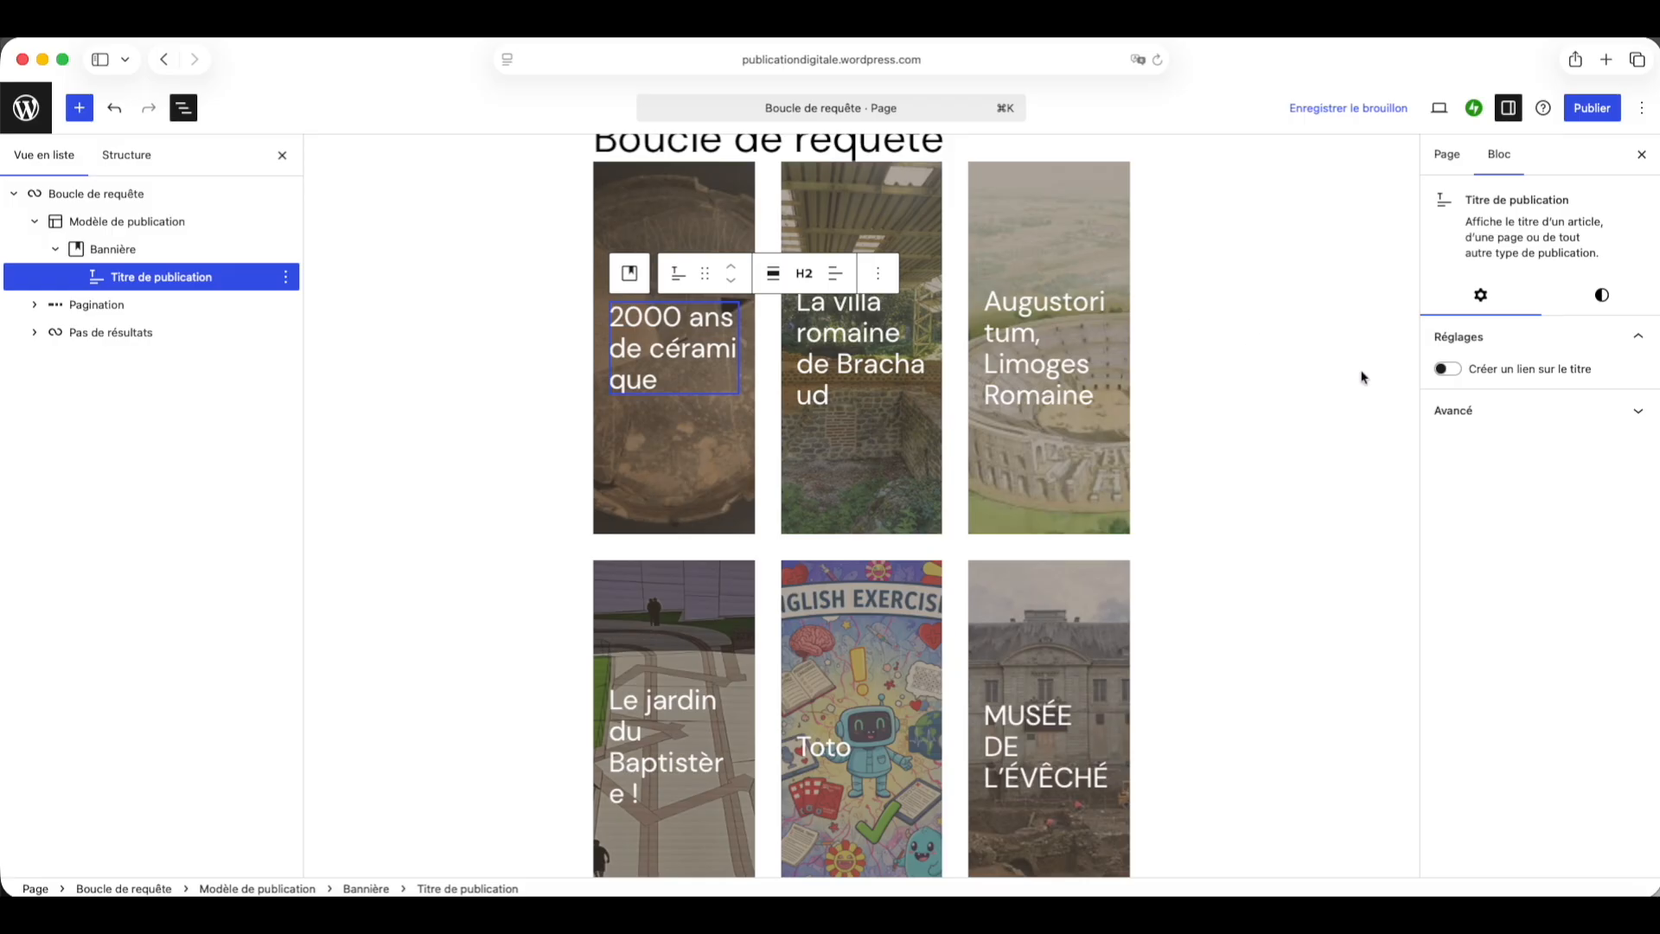
click(1506, 372)
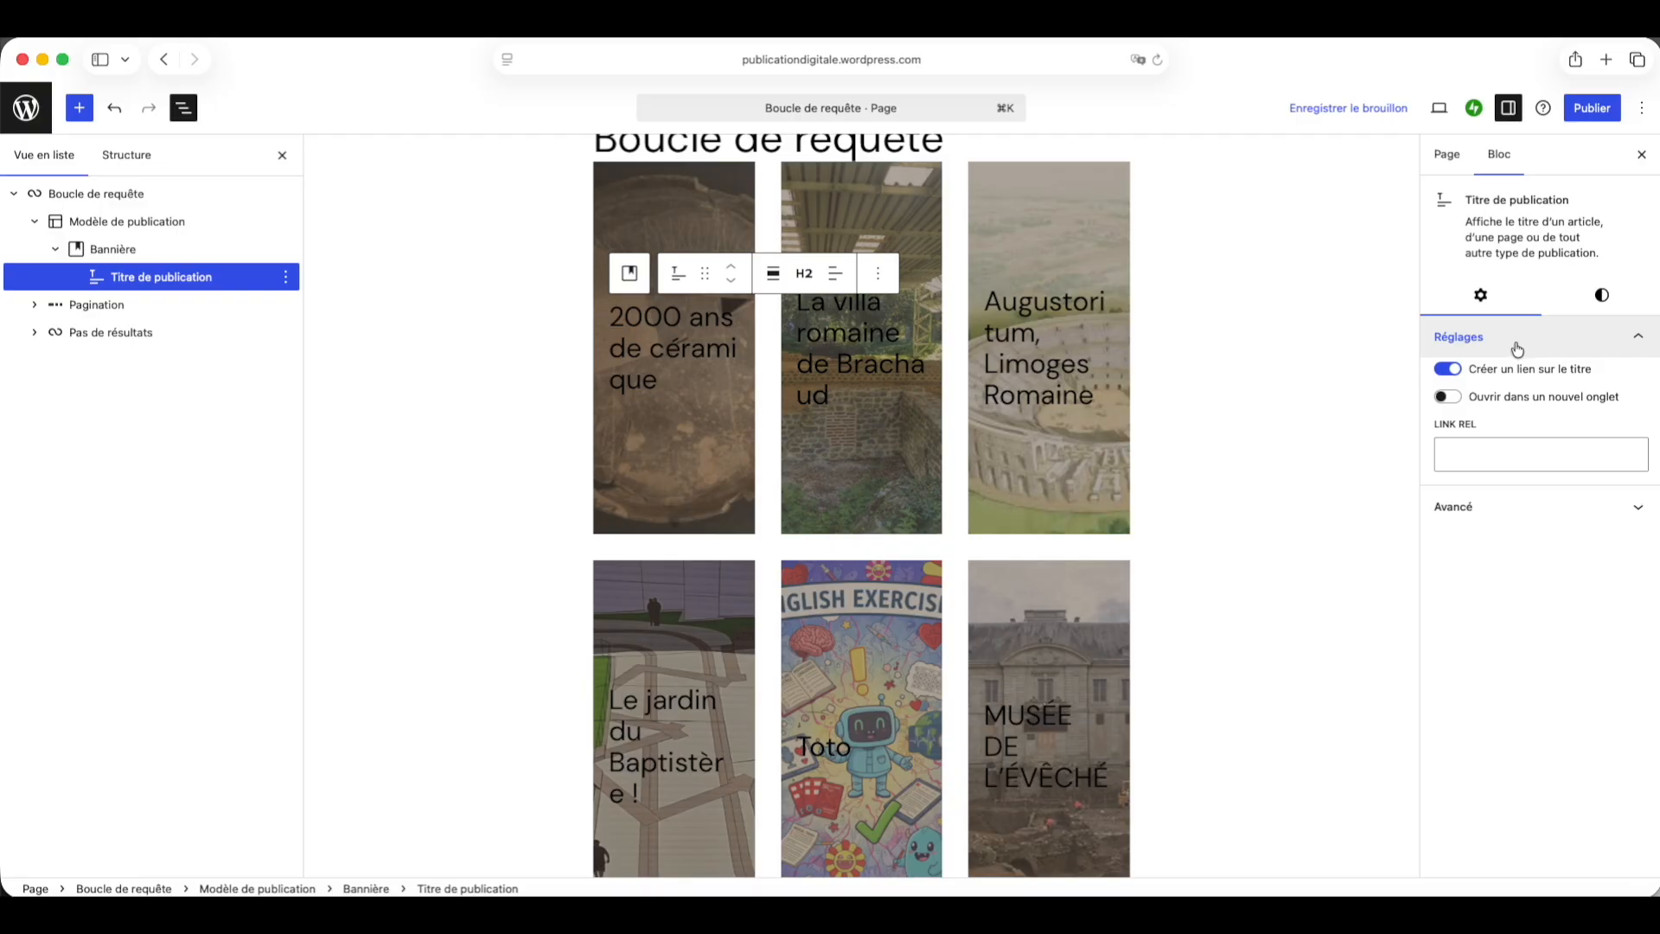
Step: Set the post title's link colour to white by default and Pale pink on hover
click(1602, 296)
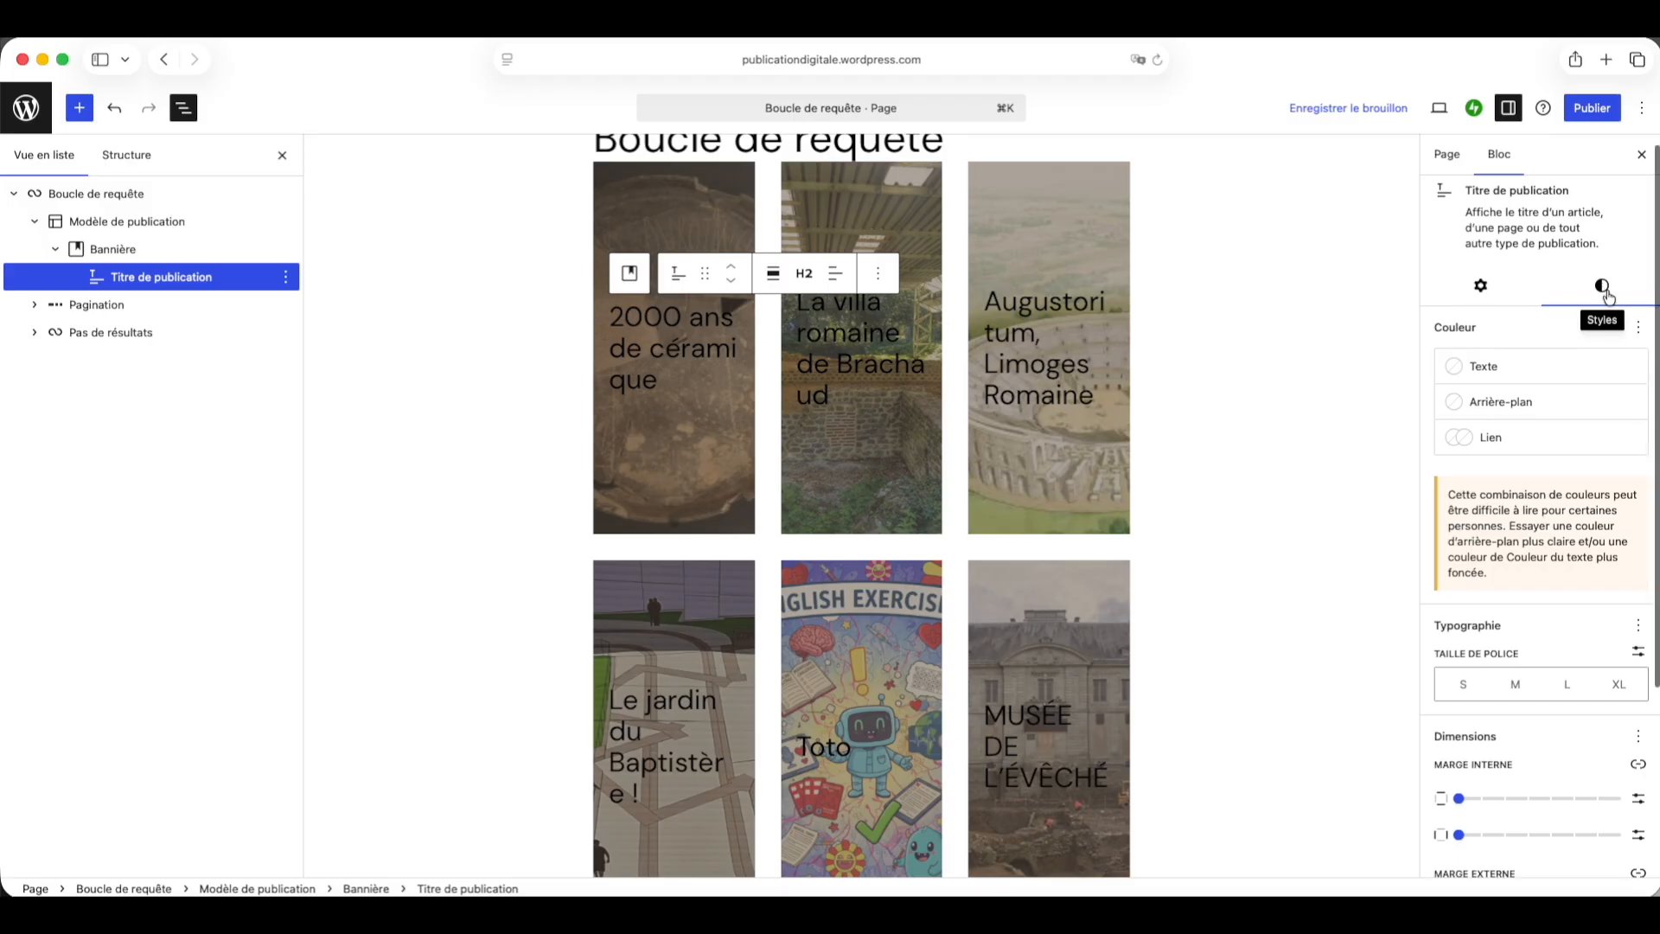
click(1491, 445)
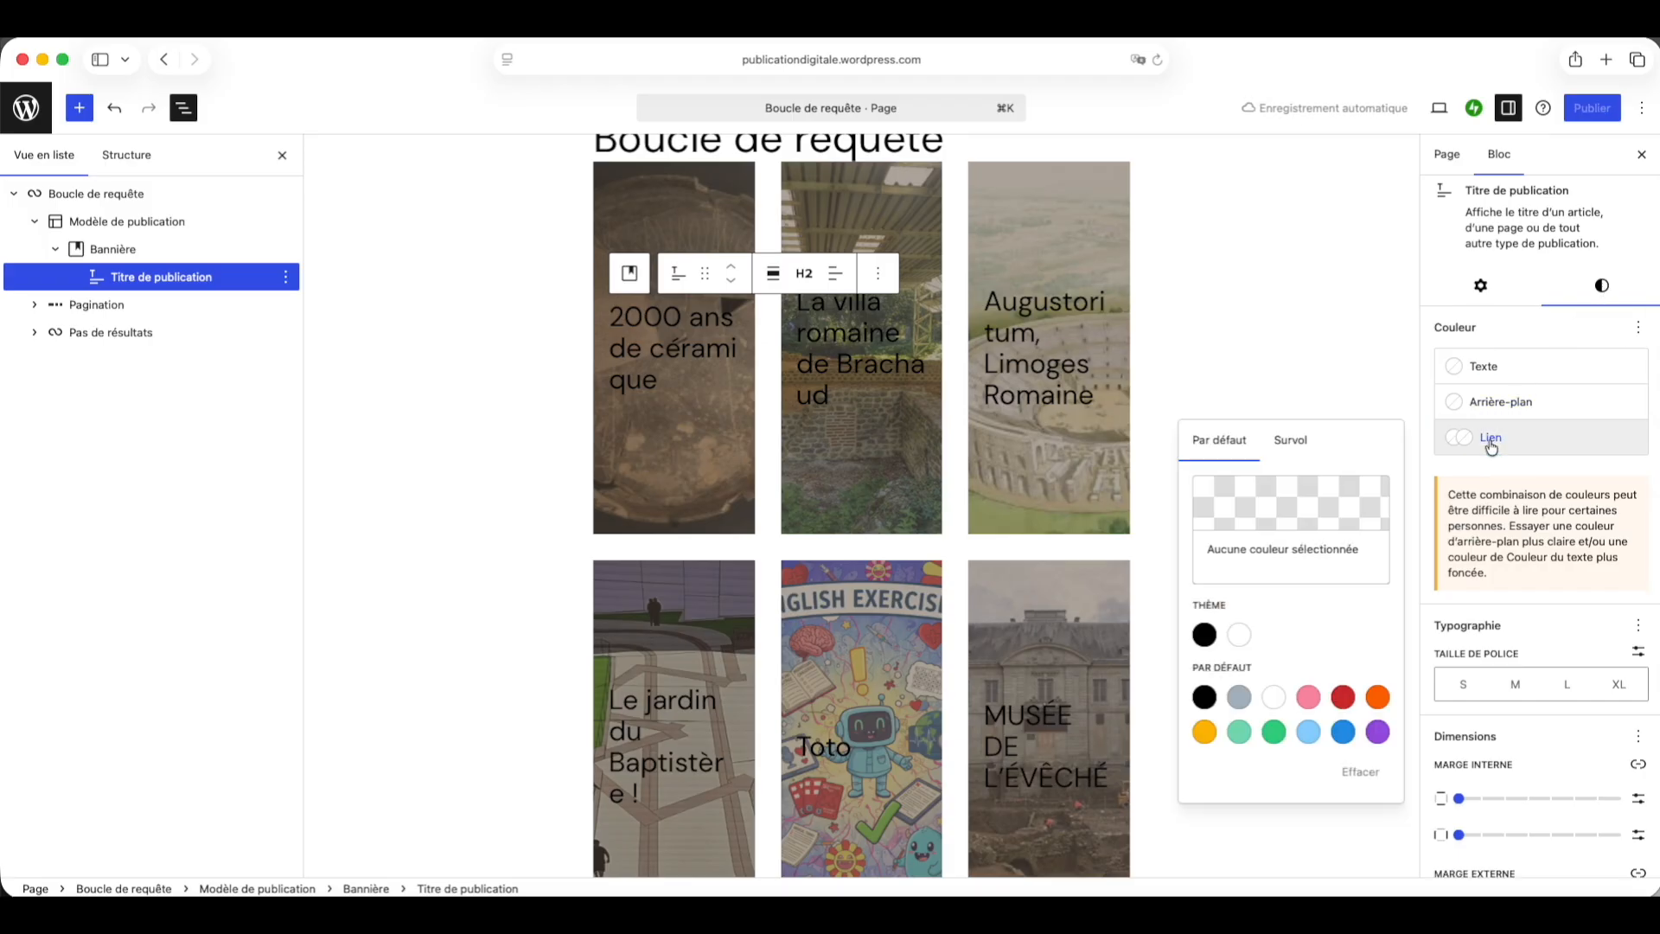
click(1273, 697)
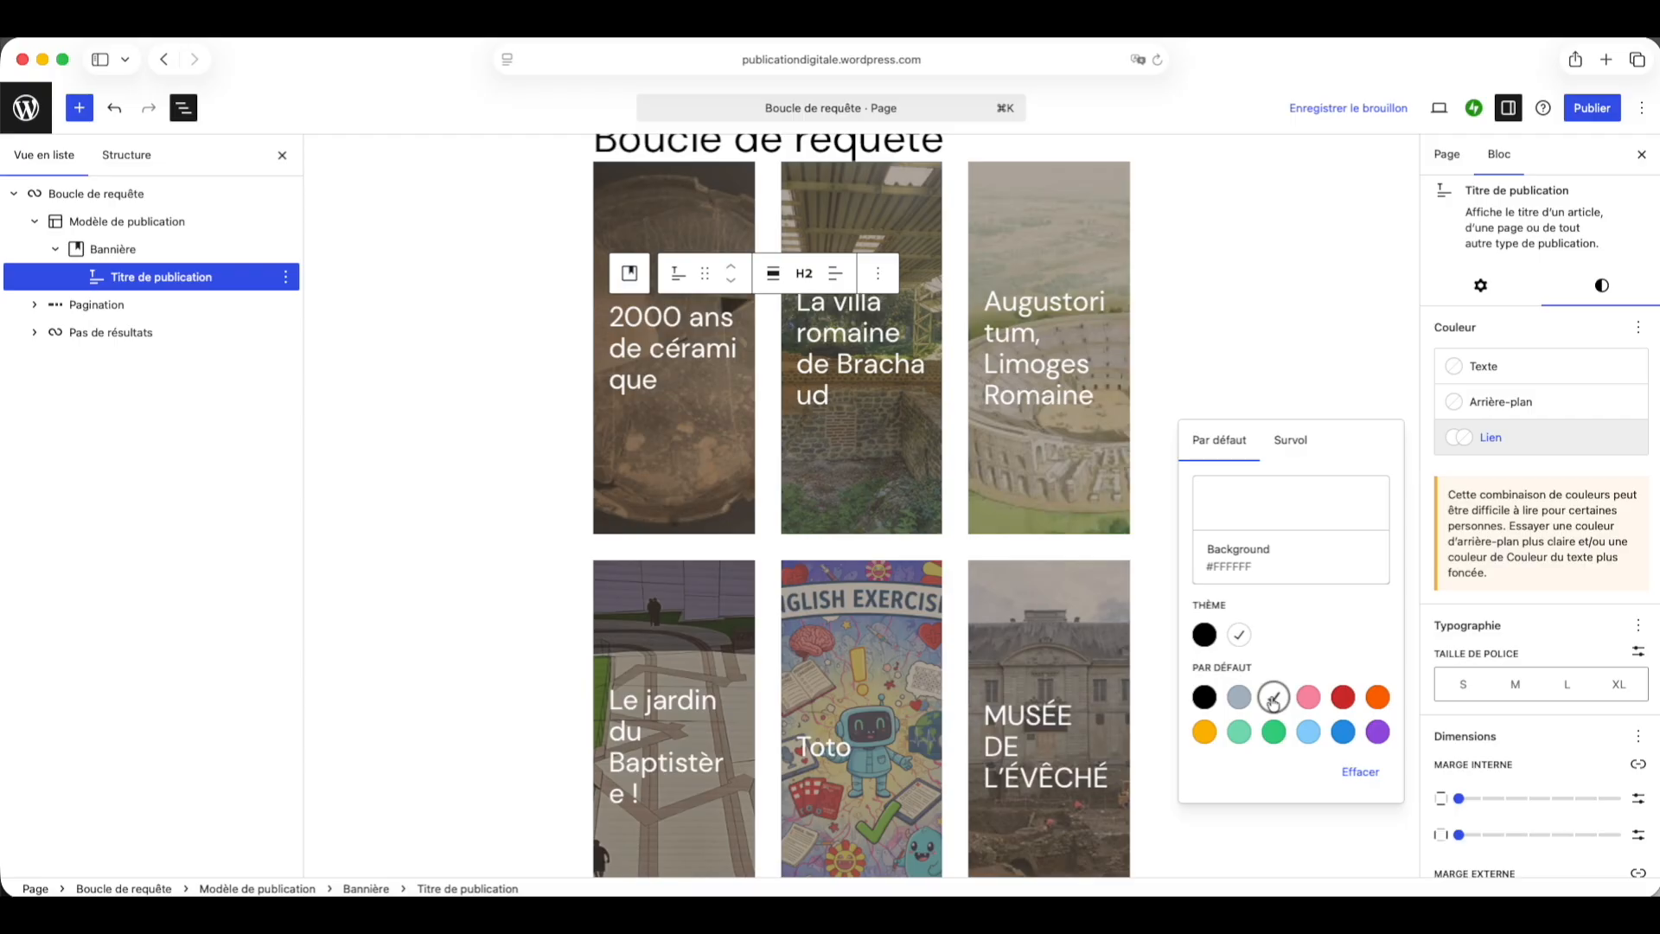
click(1292, 442)
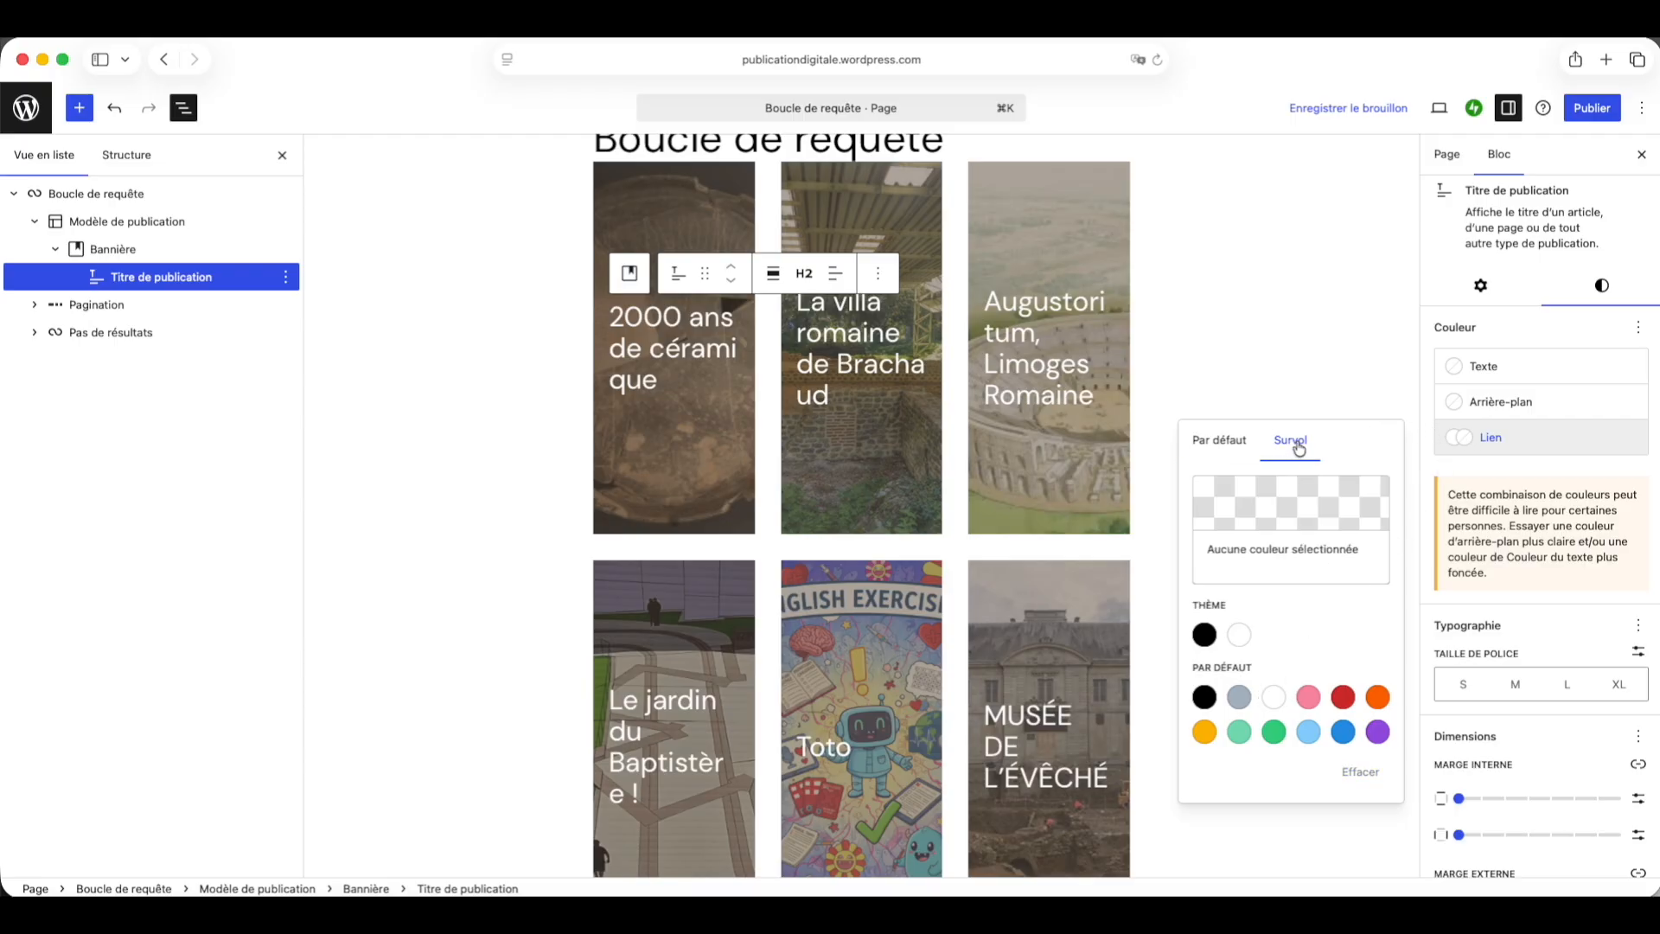
click(1308, 696)
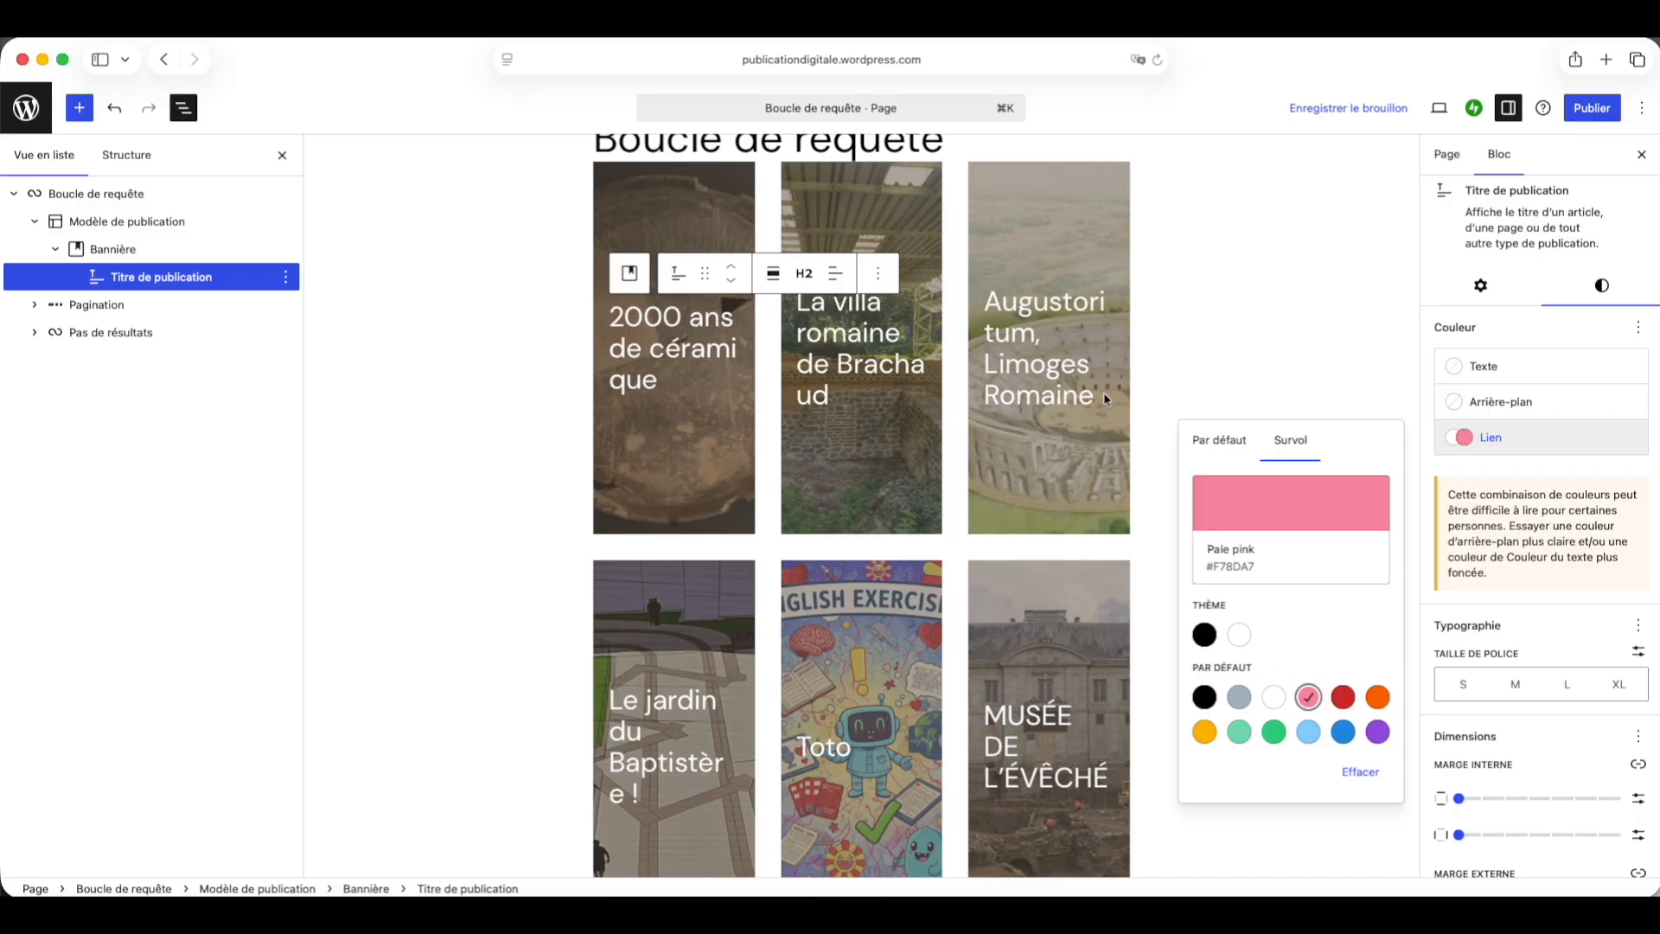
click(1502, 445)
click(1205, 368)
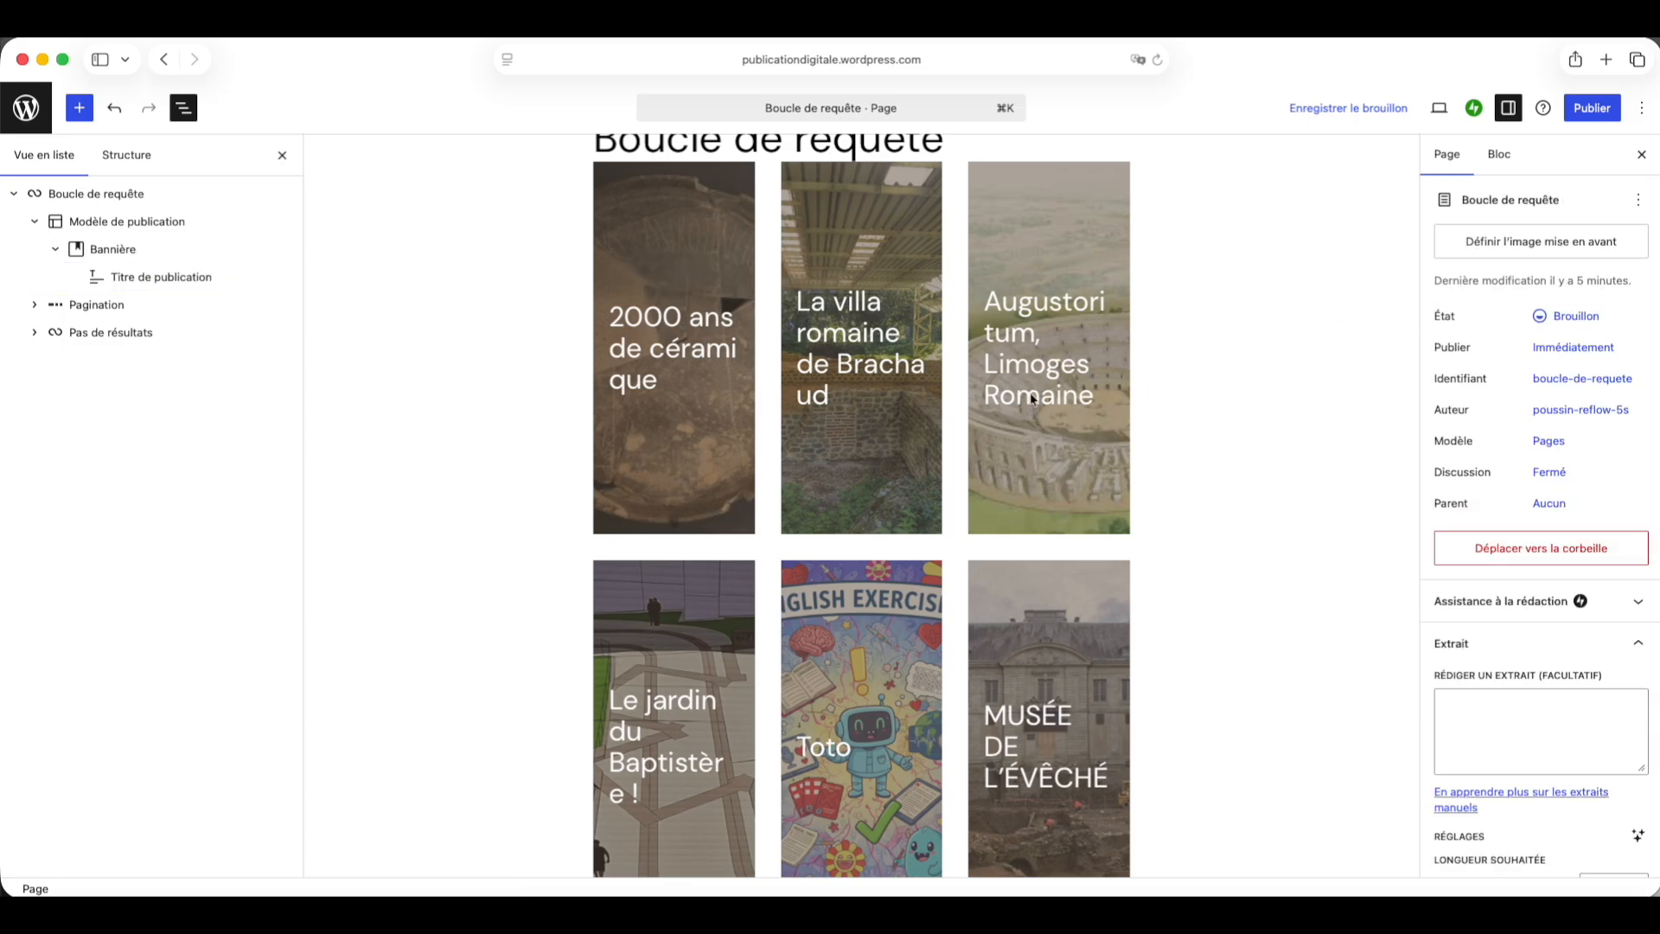
Step: Reselect the post title and set its font size to M
click(151, 276)
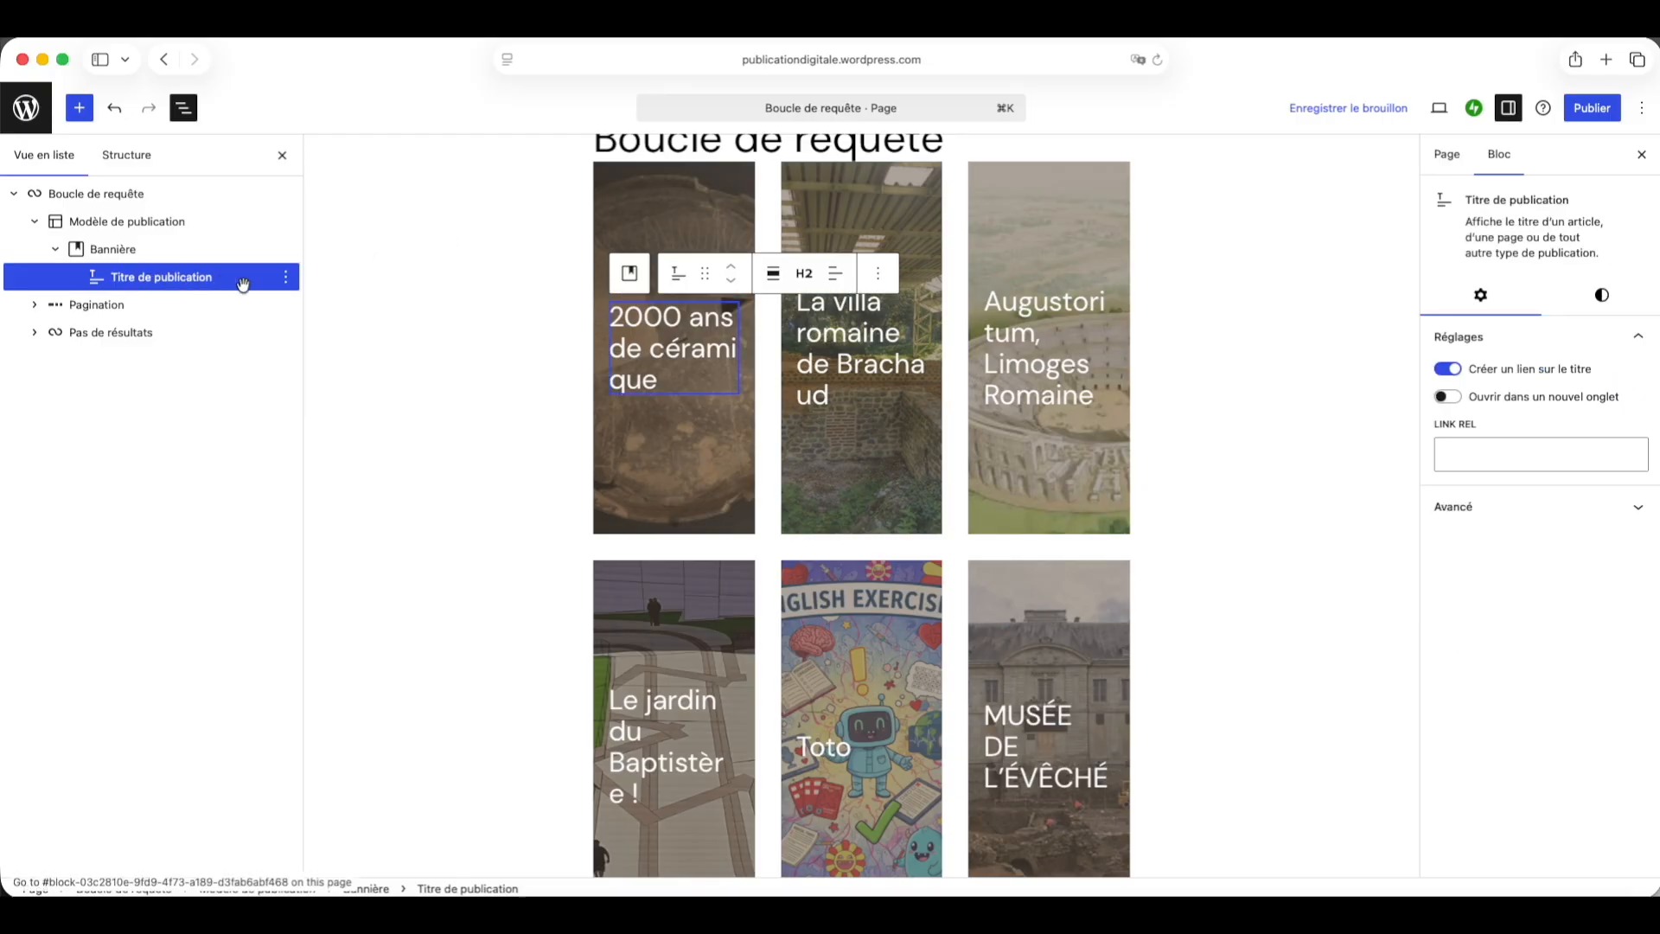
click(1604, 297)
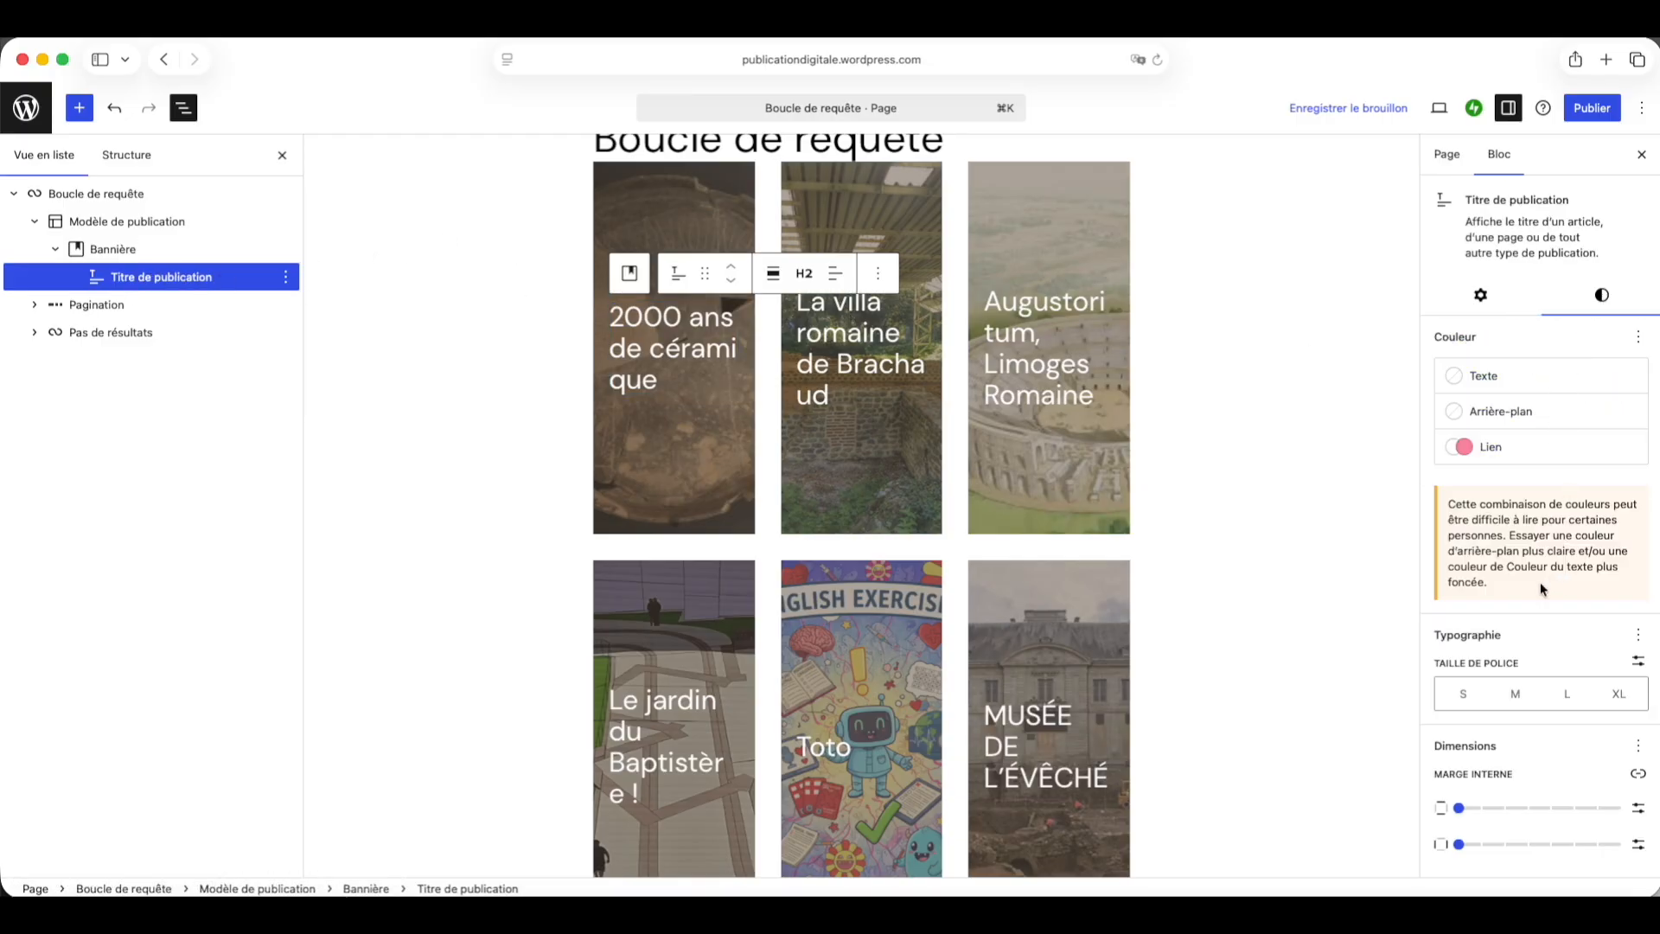
click(1517, 695)
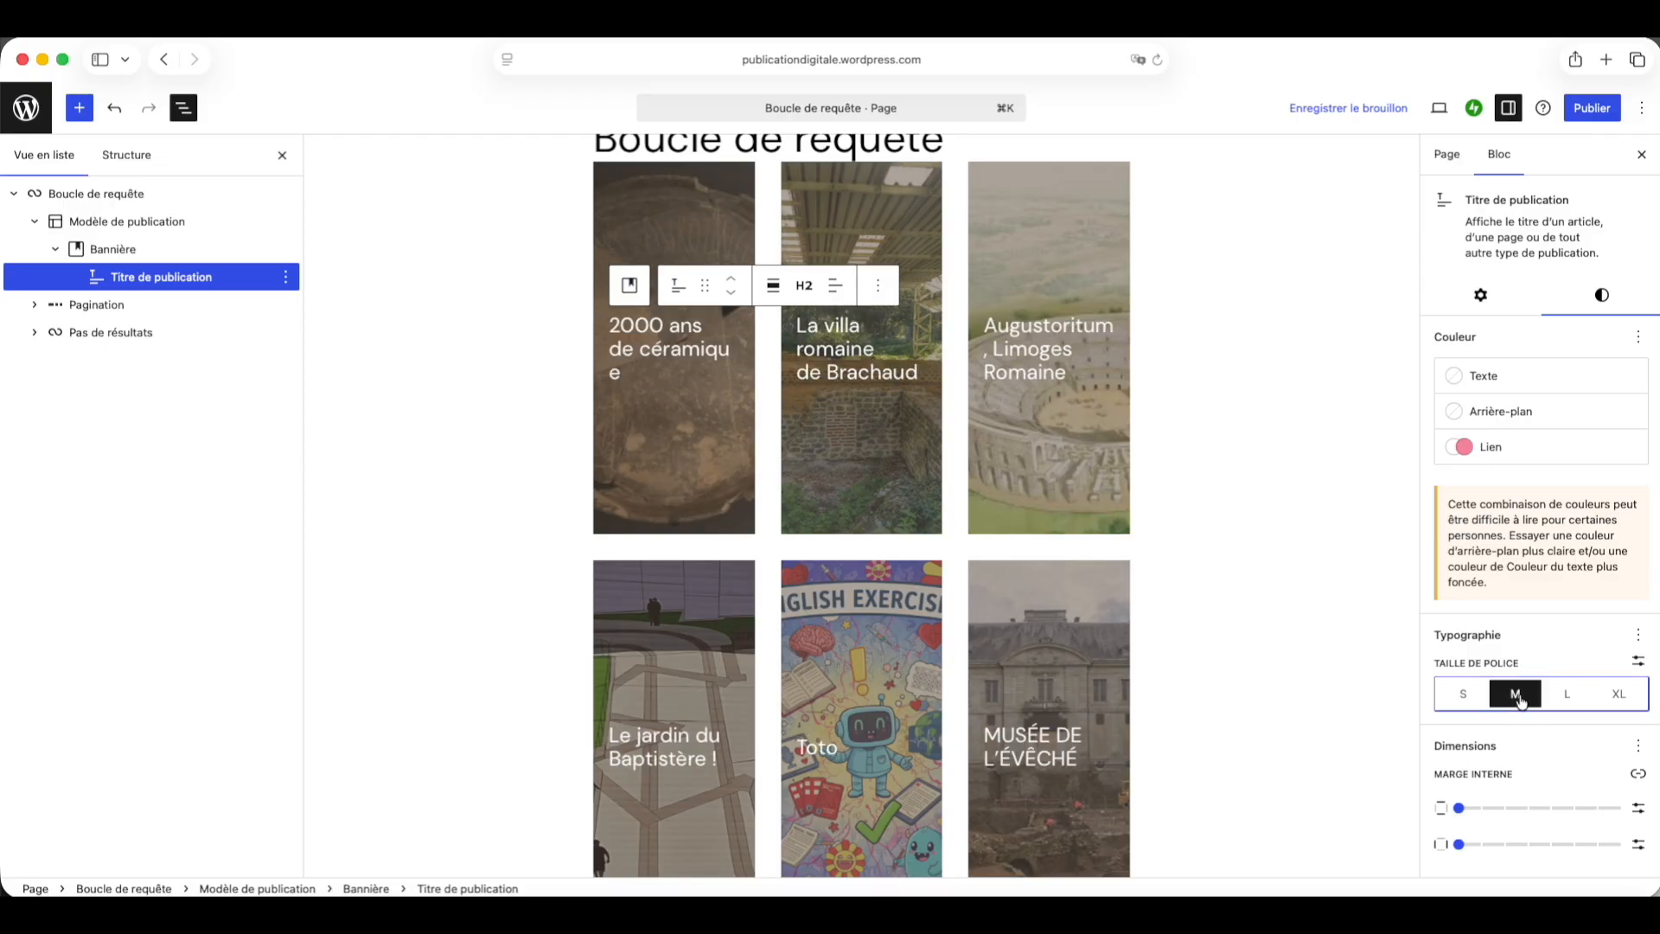
Step: Add the Appearance typography option and set the post title's font weight to Gras
click(1638, 638)
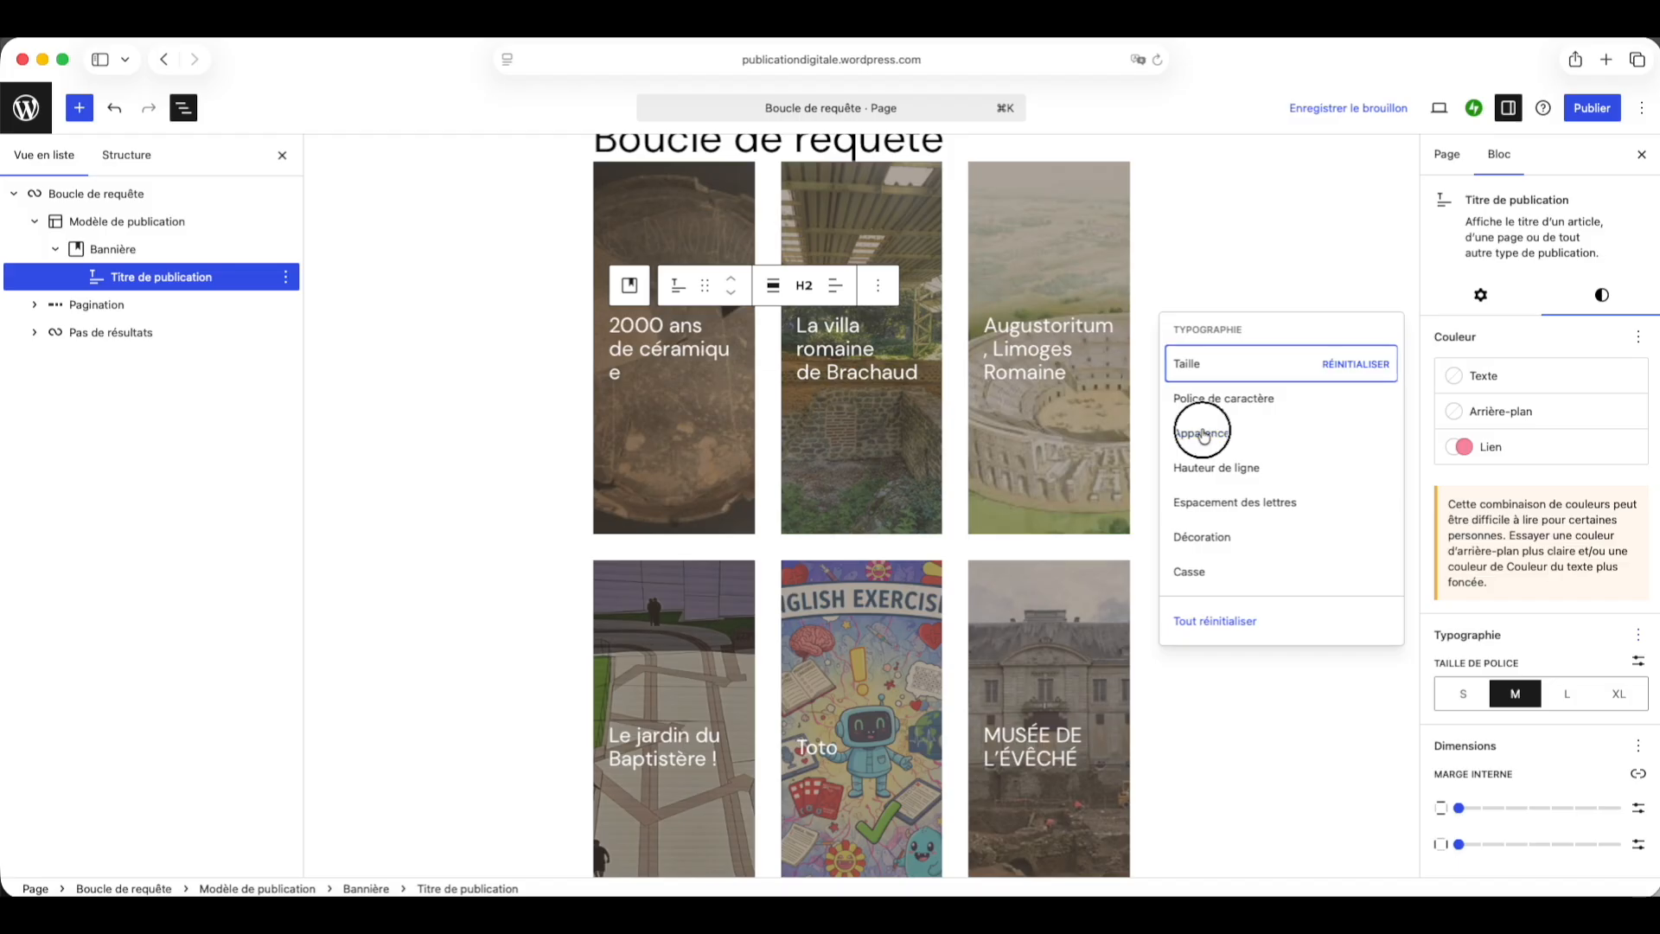
click(1203, 434)
click(1475, 759)
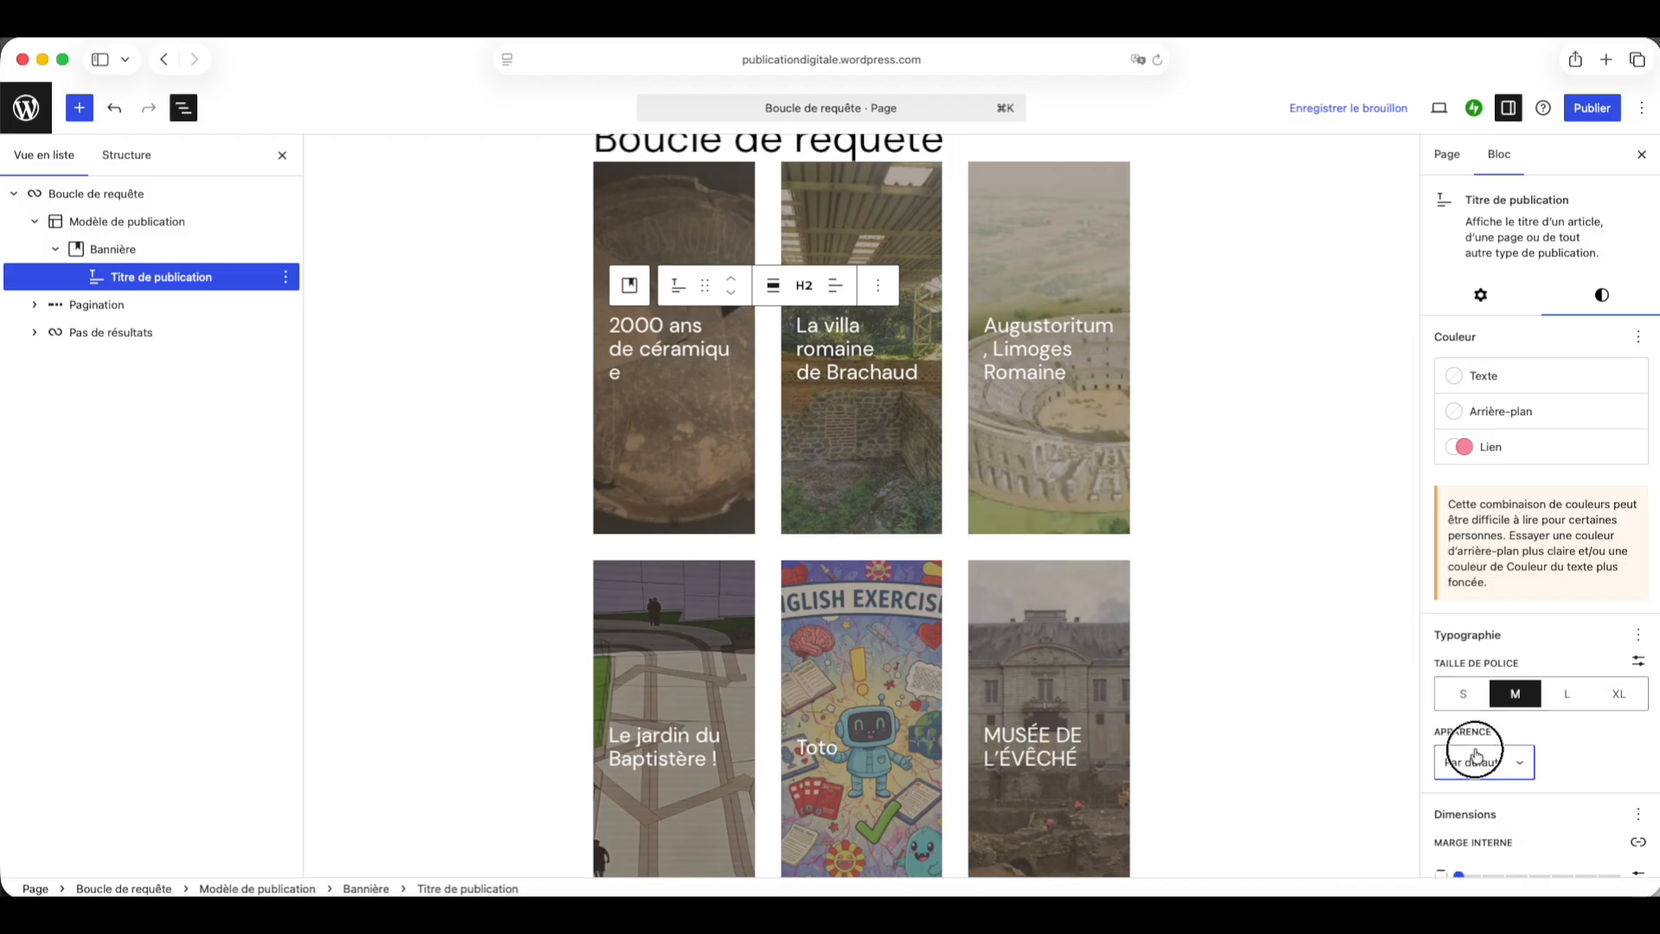
scroll(1476, 752, down, 5)
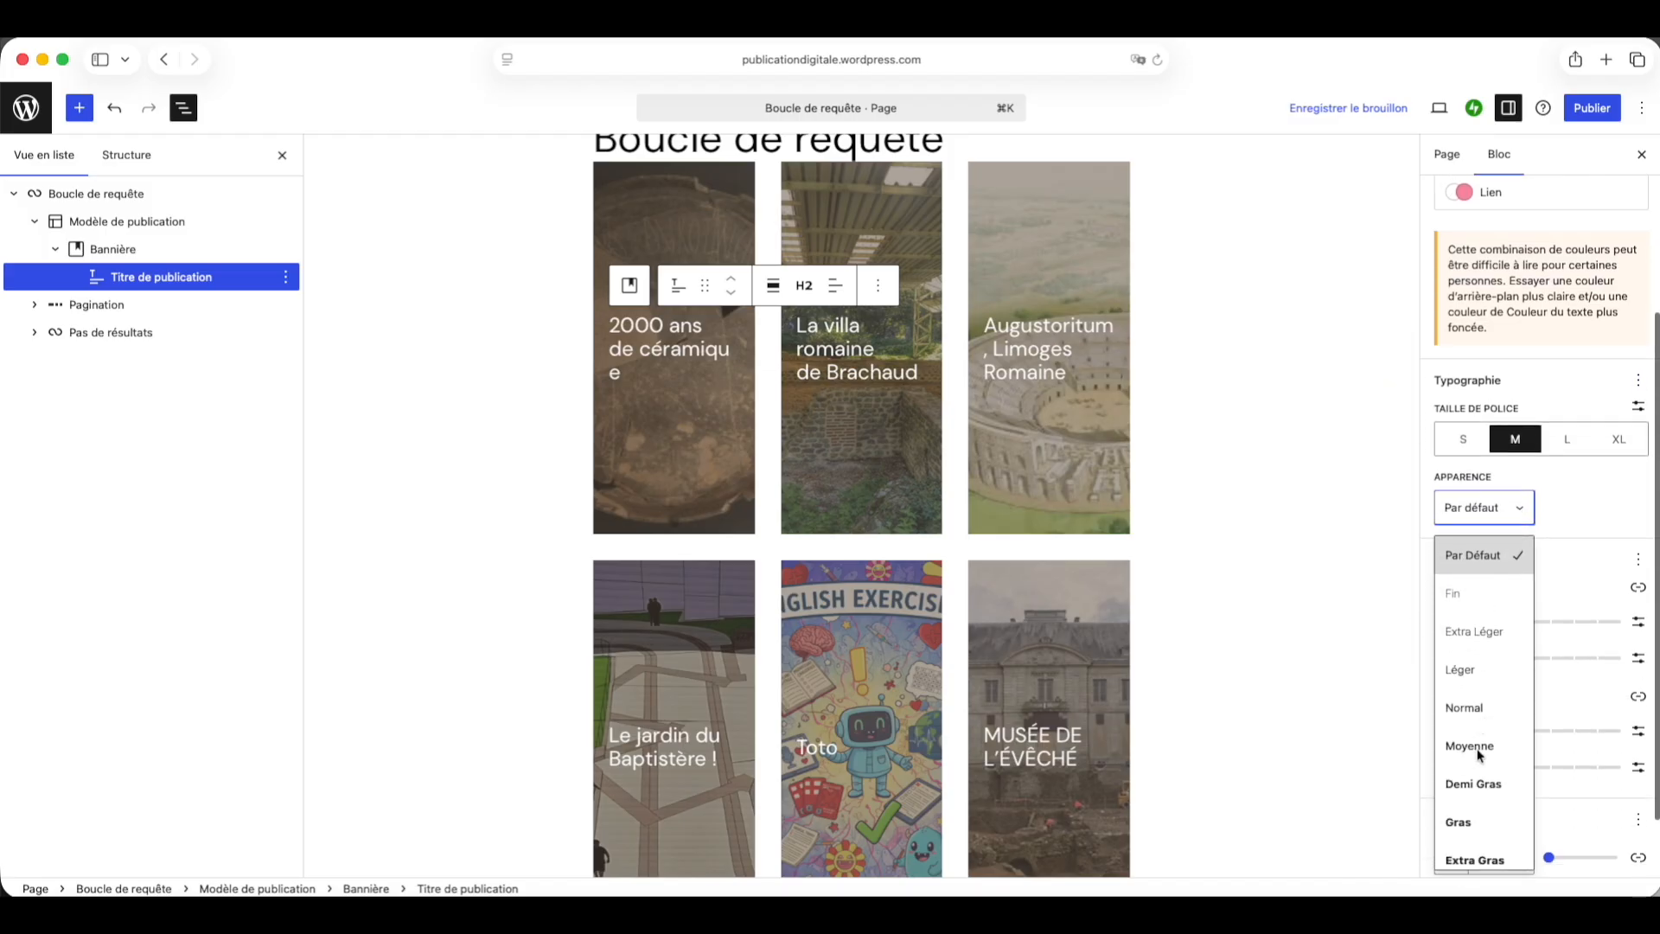
scroll(1477, 749, down, 2)
click(1487, 727)
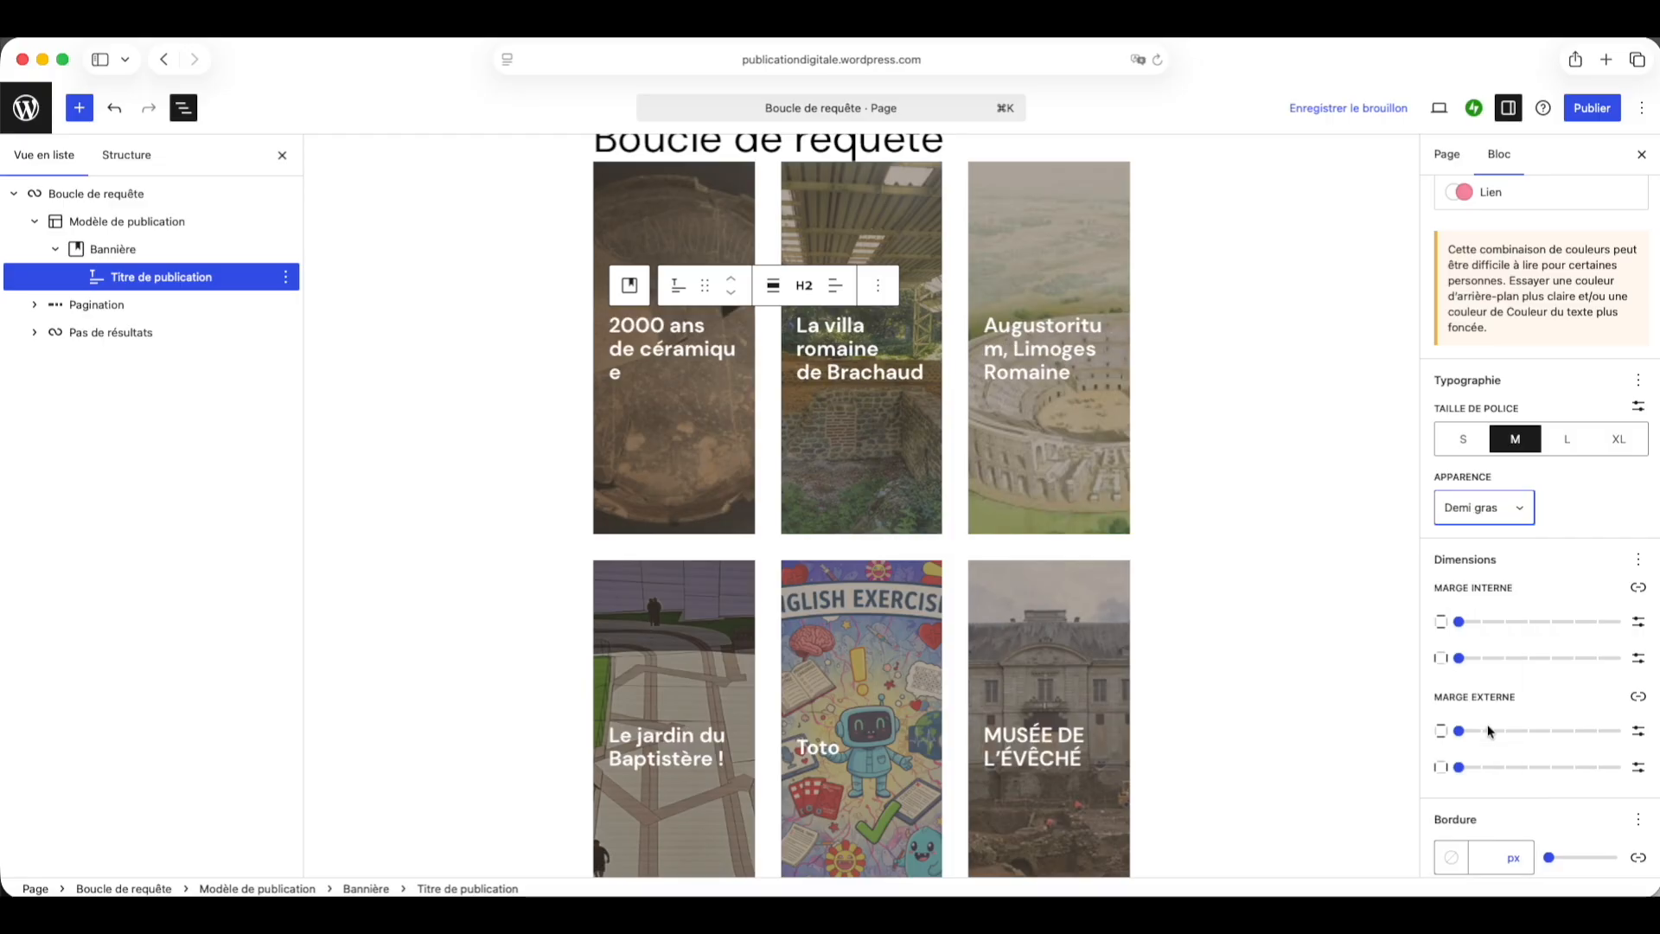
click(1500, 508)
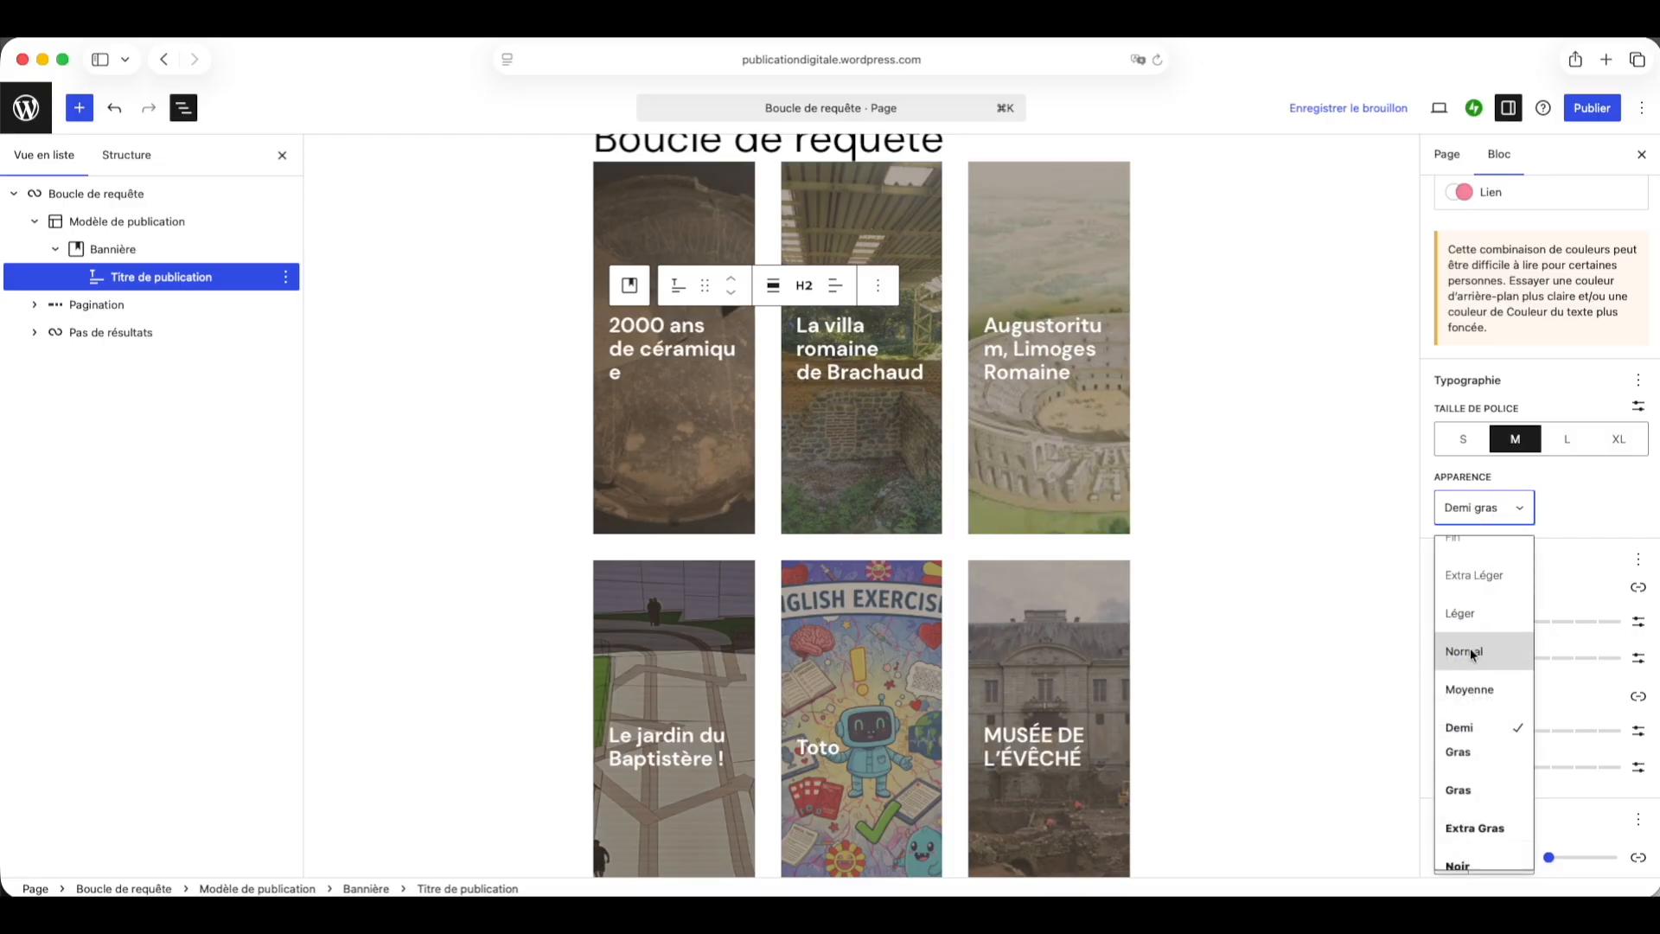
click(1458, 788)
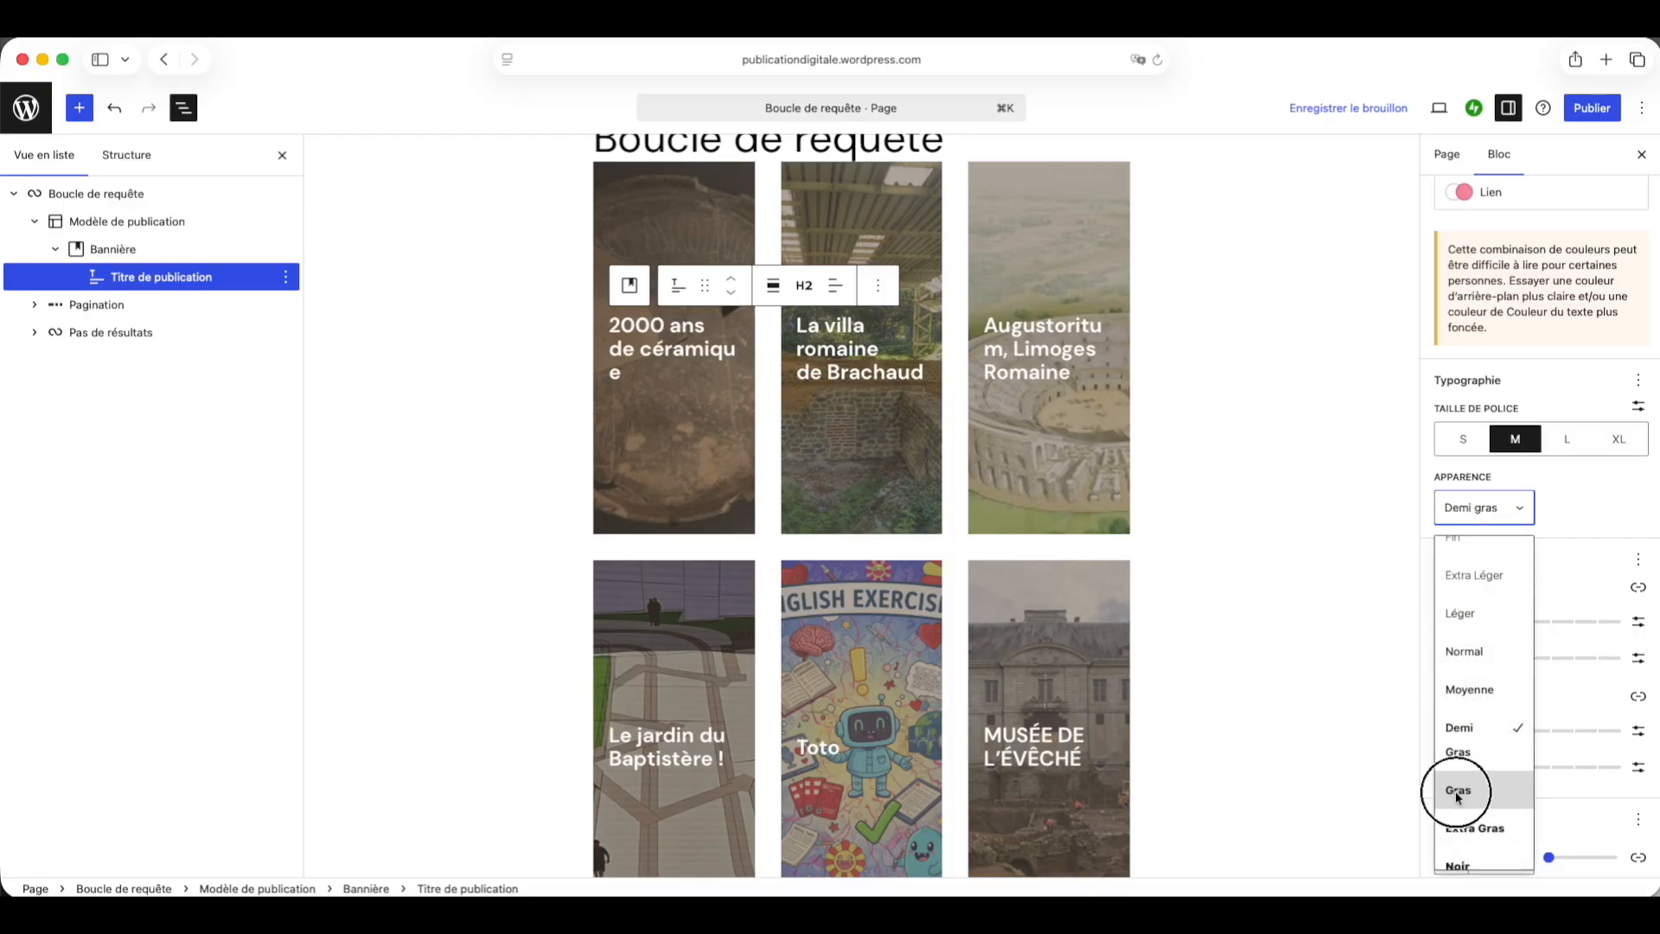
Step: Switch the post title to a custom font size of 1.3 rem
click(1640, 381)
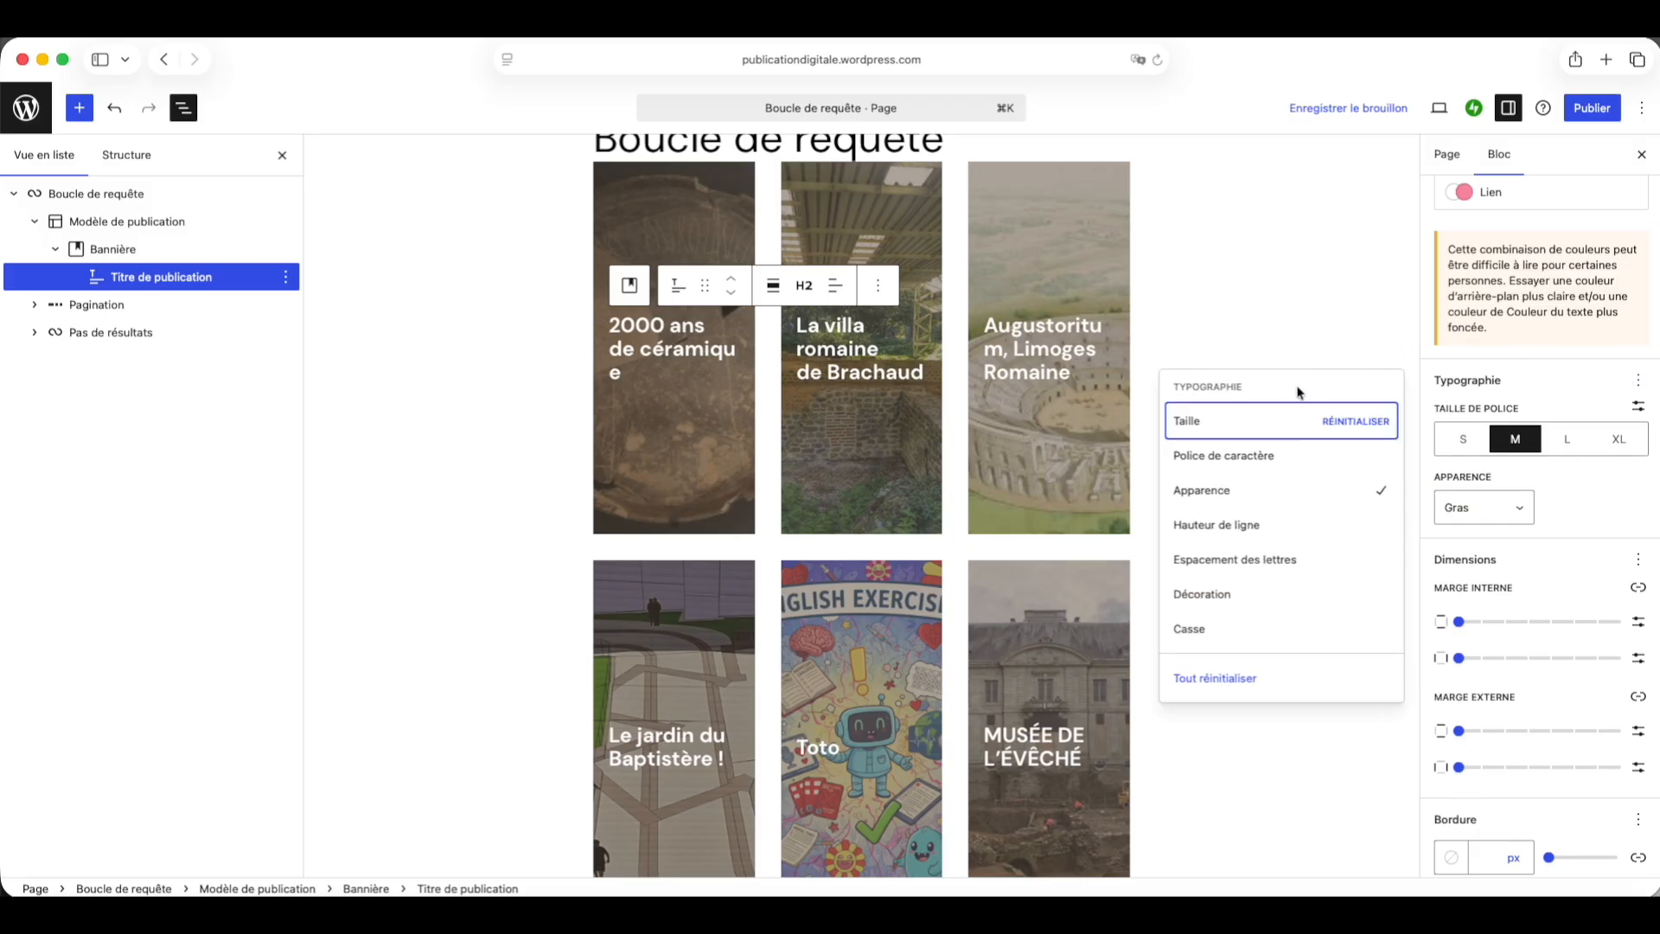
click(1246, 429)
click(1638, 408)
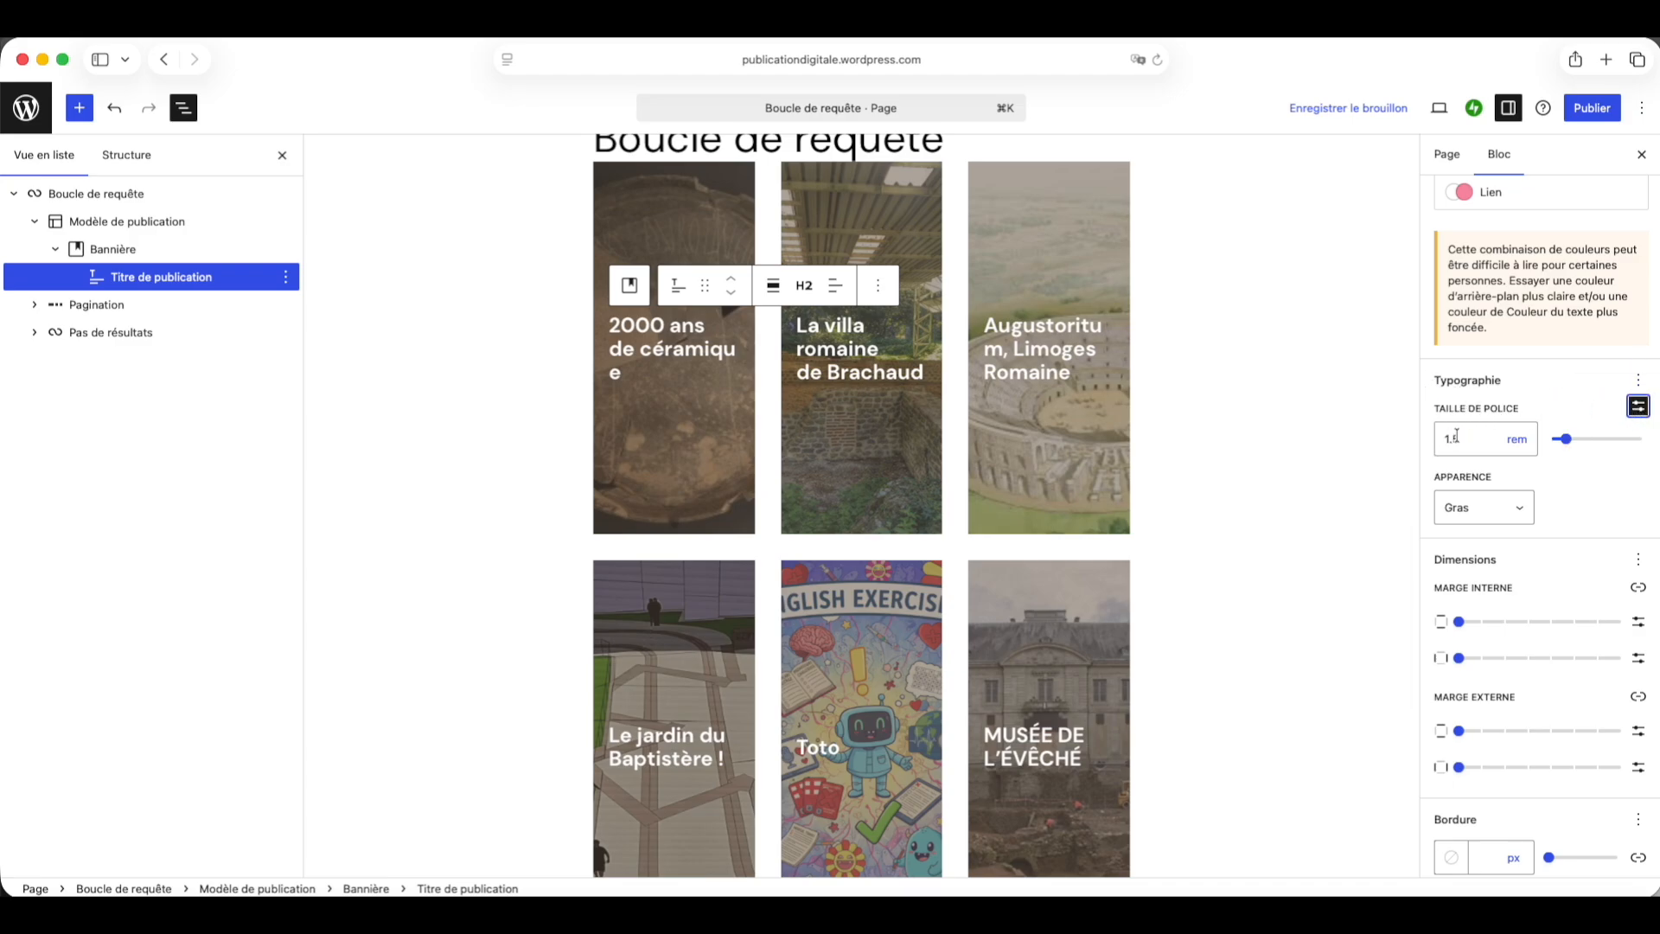
drag(1452, 438, 1470, 438)
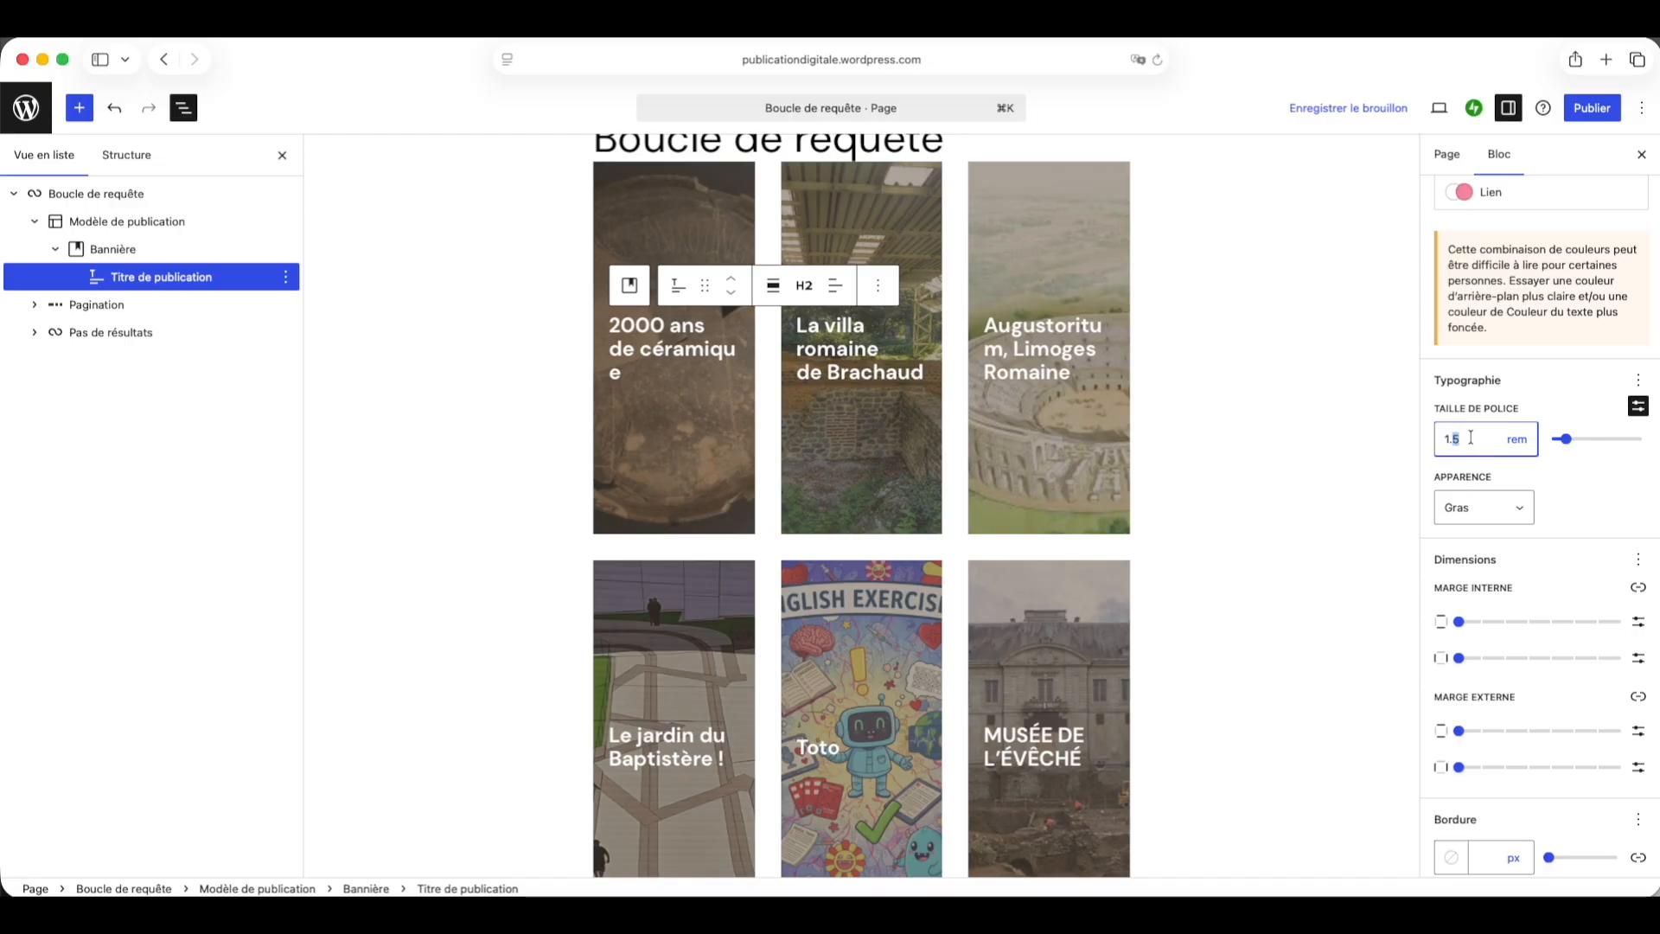
text(3)
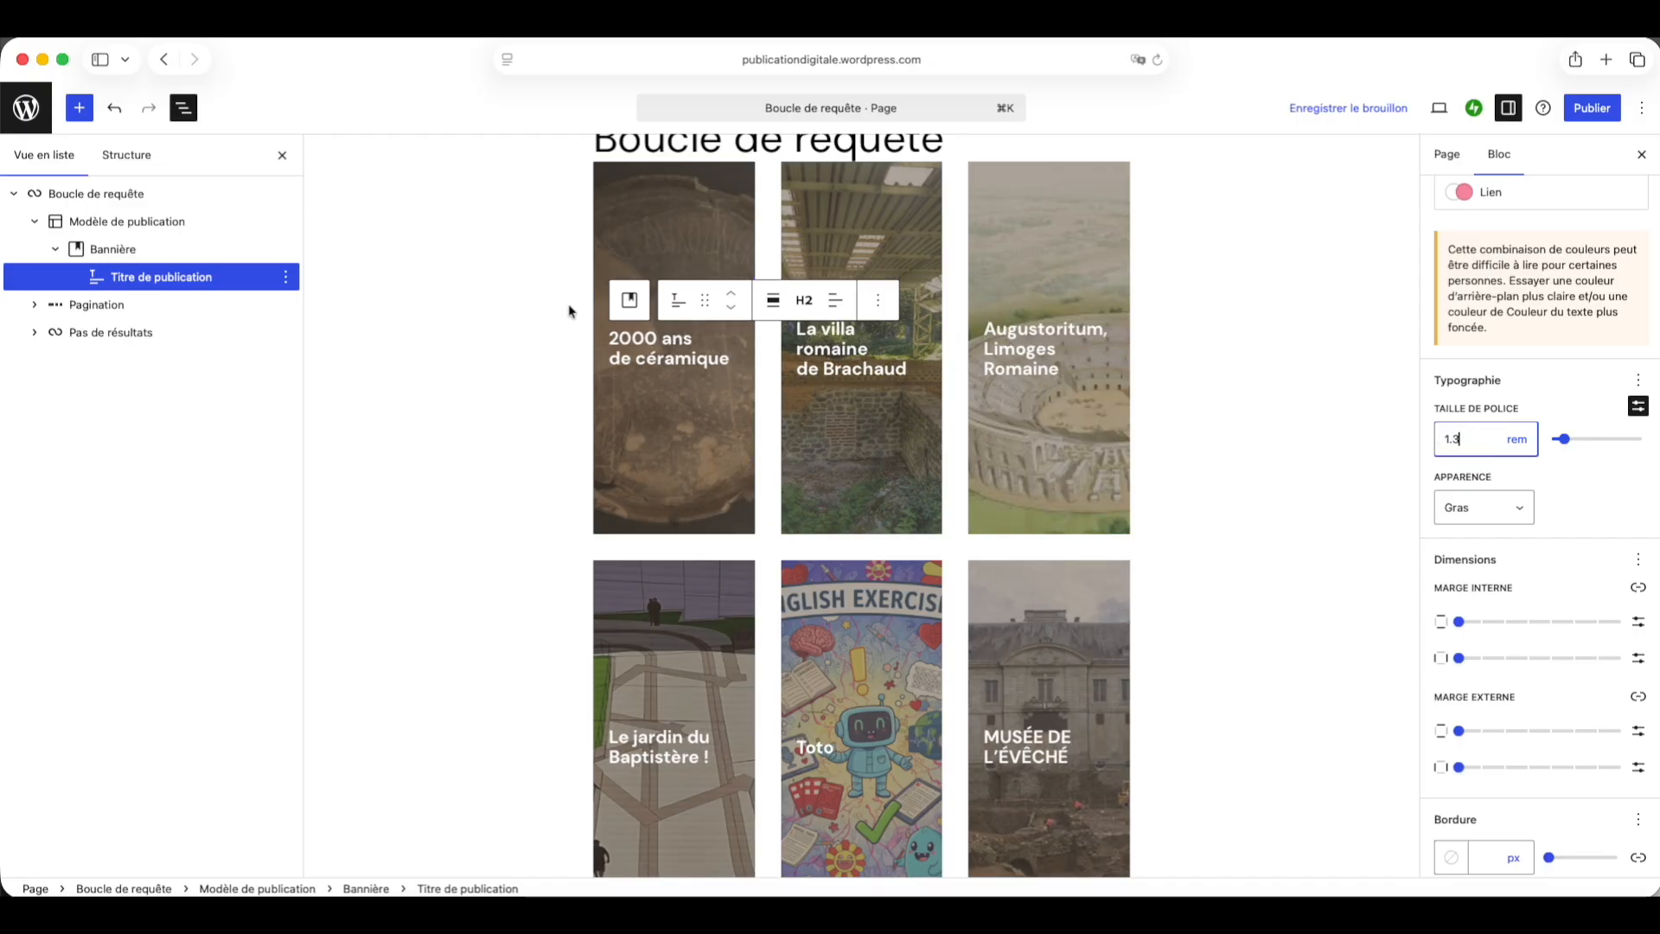
Step: Set the banner block's aspect ratio to Square - 1:1
click(191, 249)
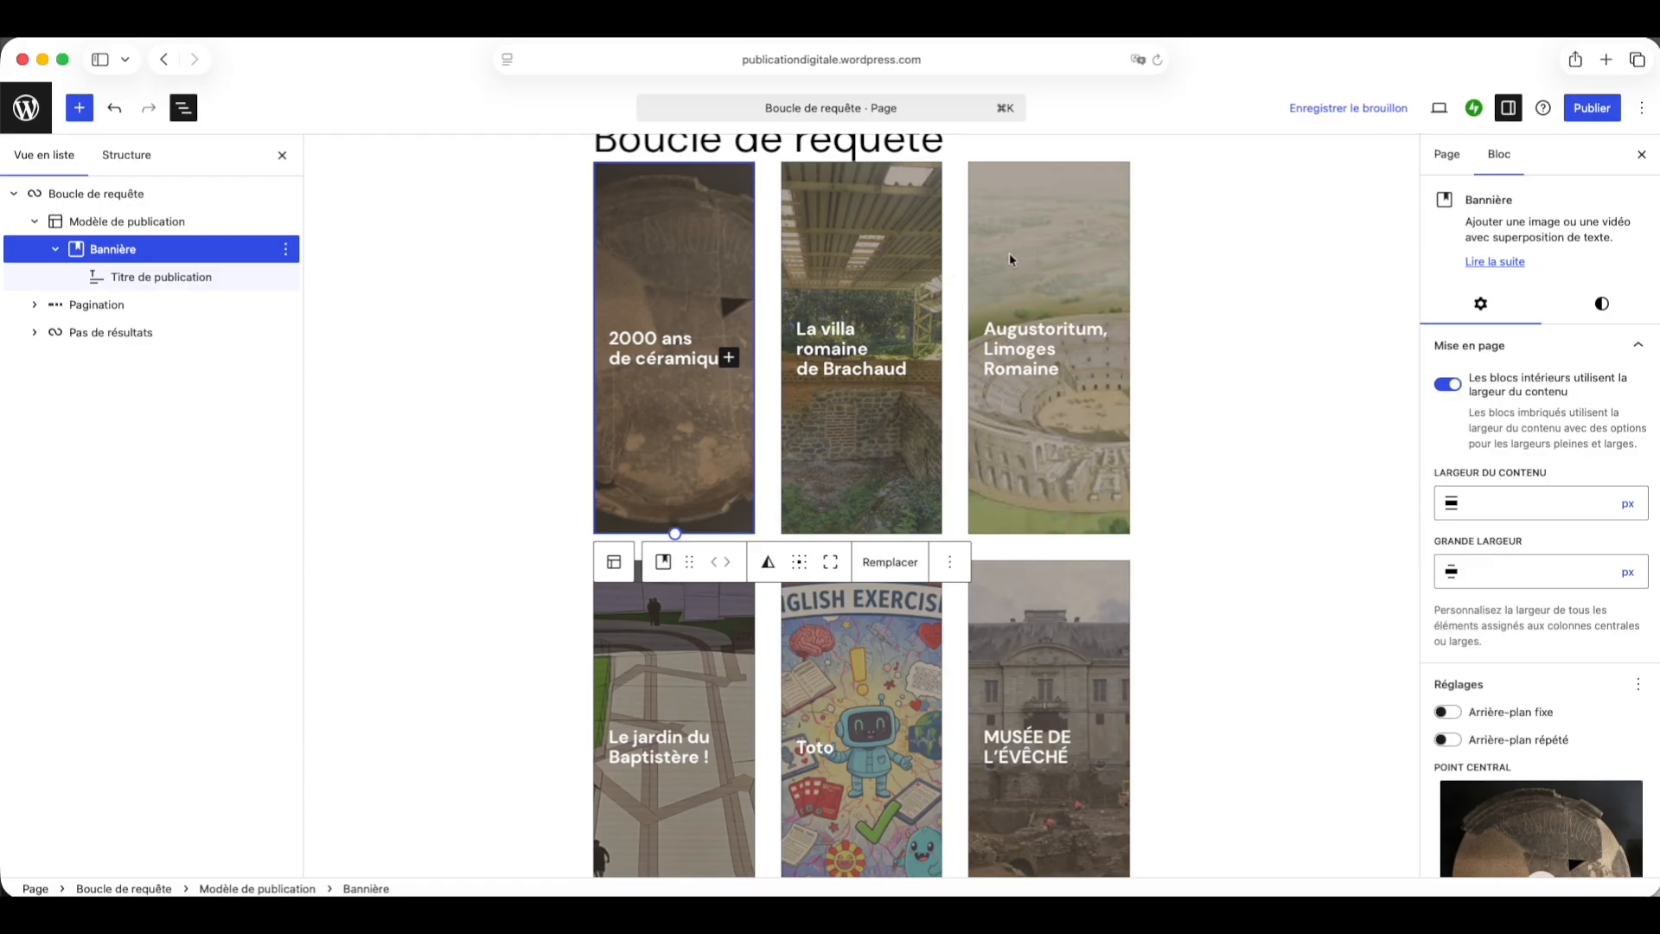
click(1601, 304)
scroll(1556, 383, down, 2)
scroll(1556, 383, down, 5)
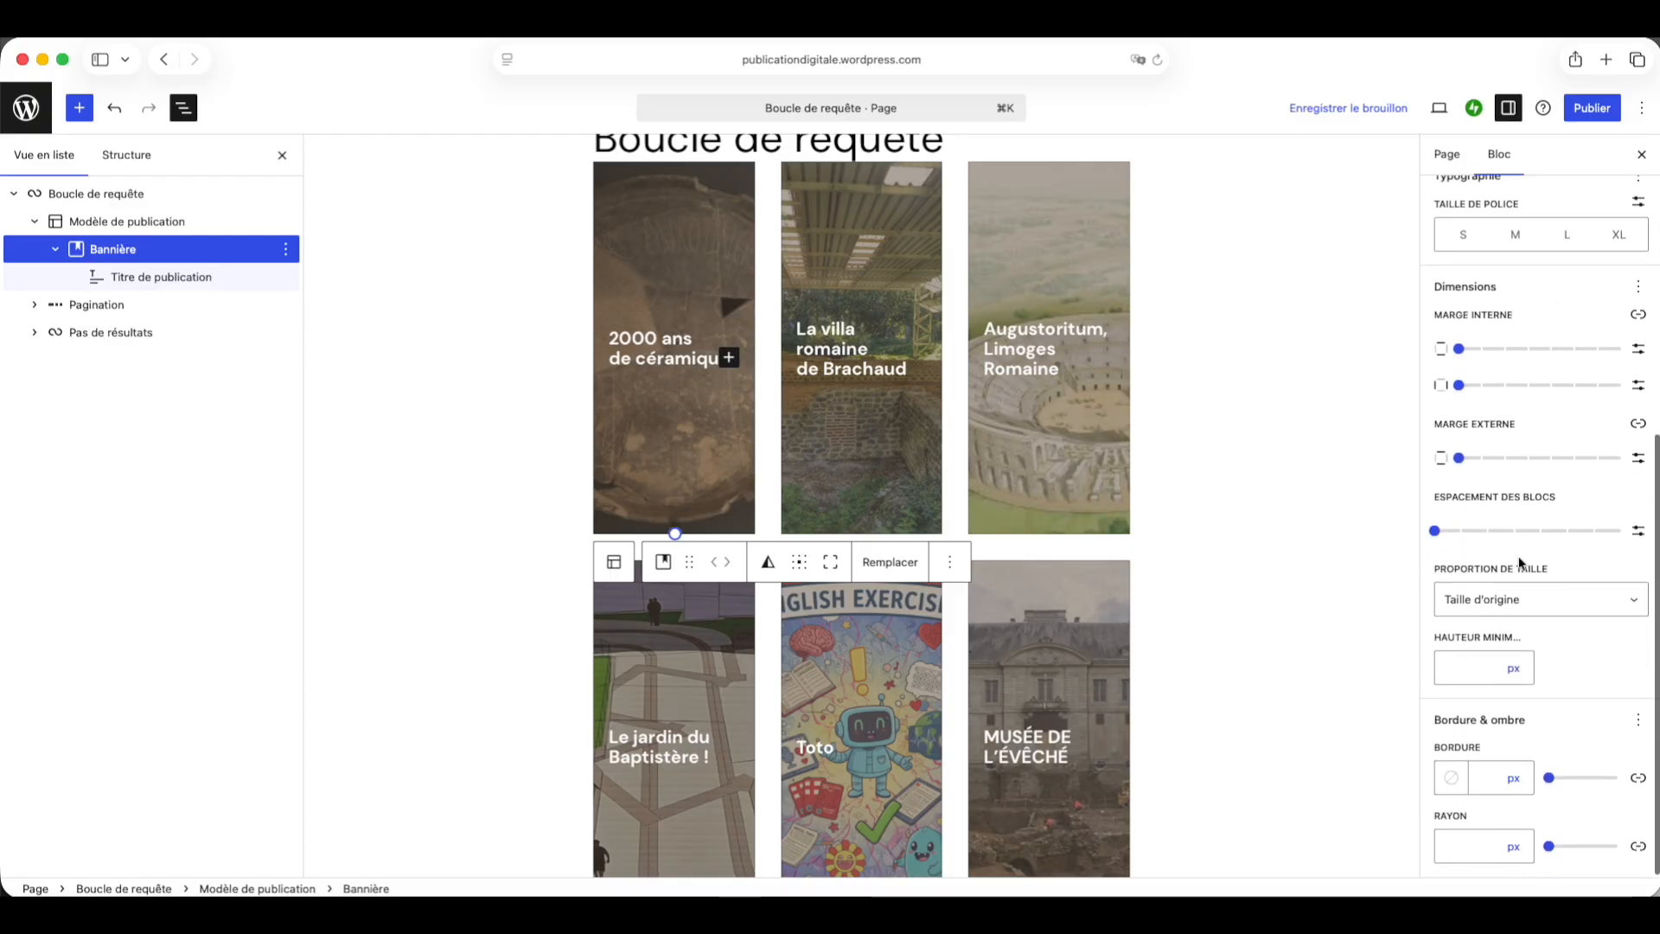
click(1536, 599)
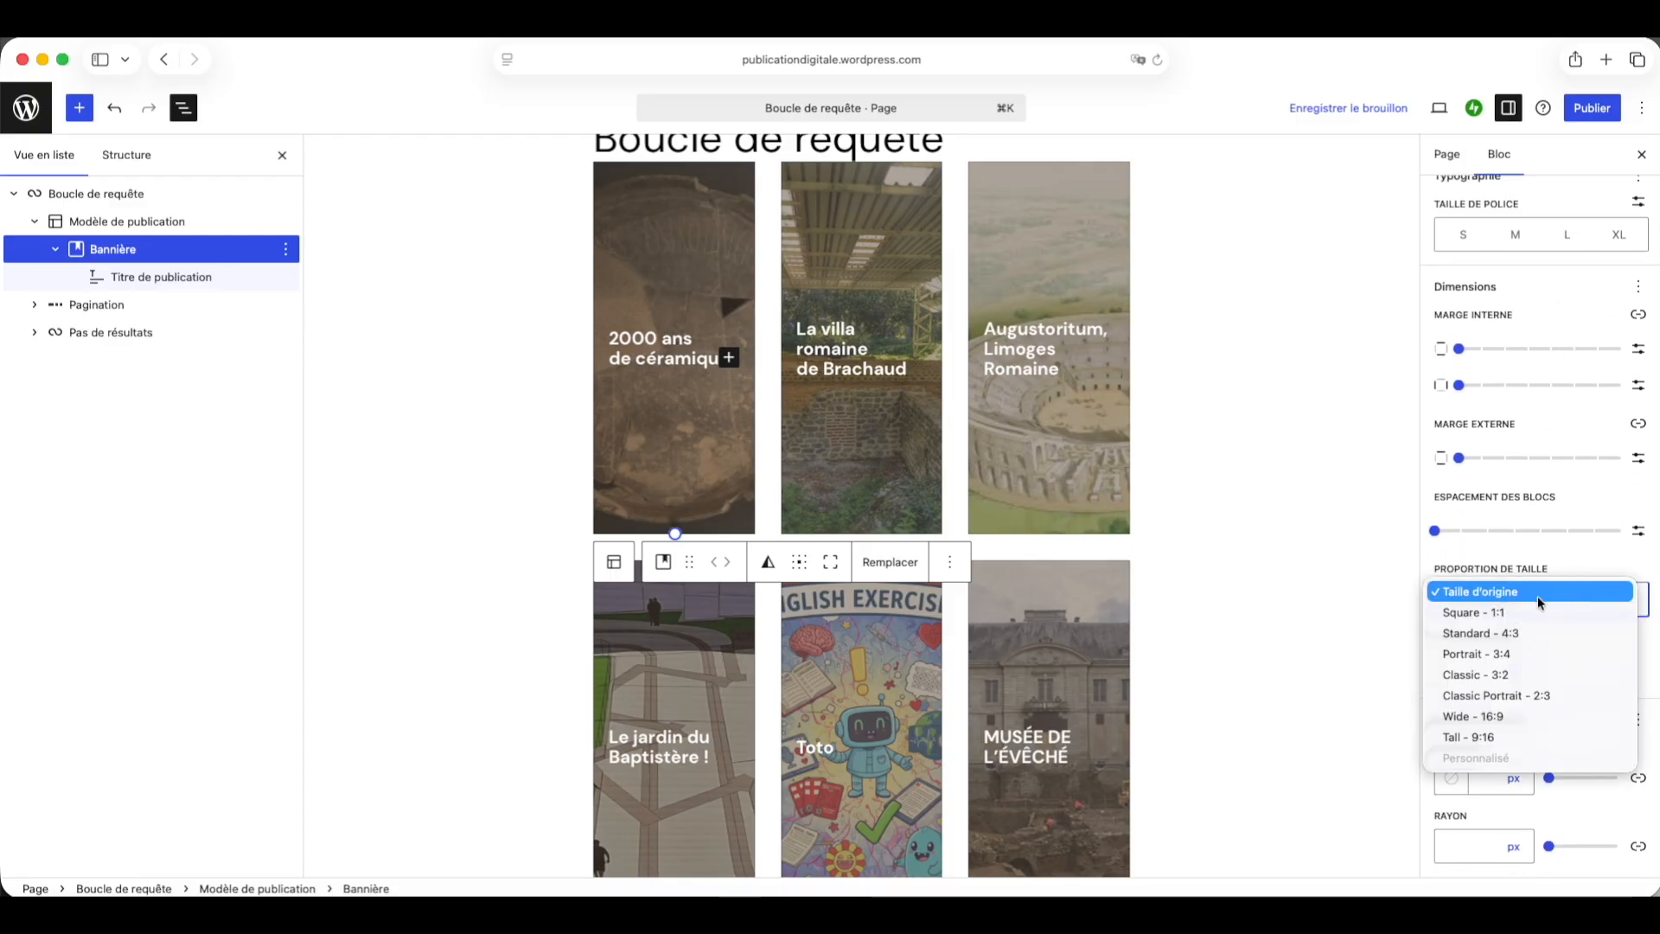
click(1538, 614)
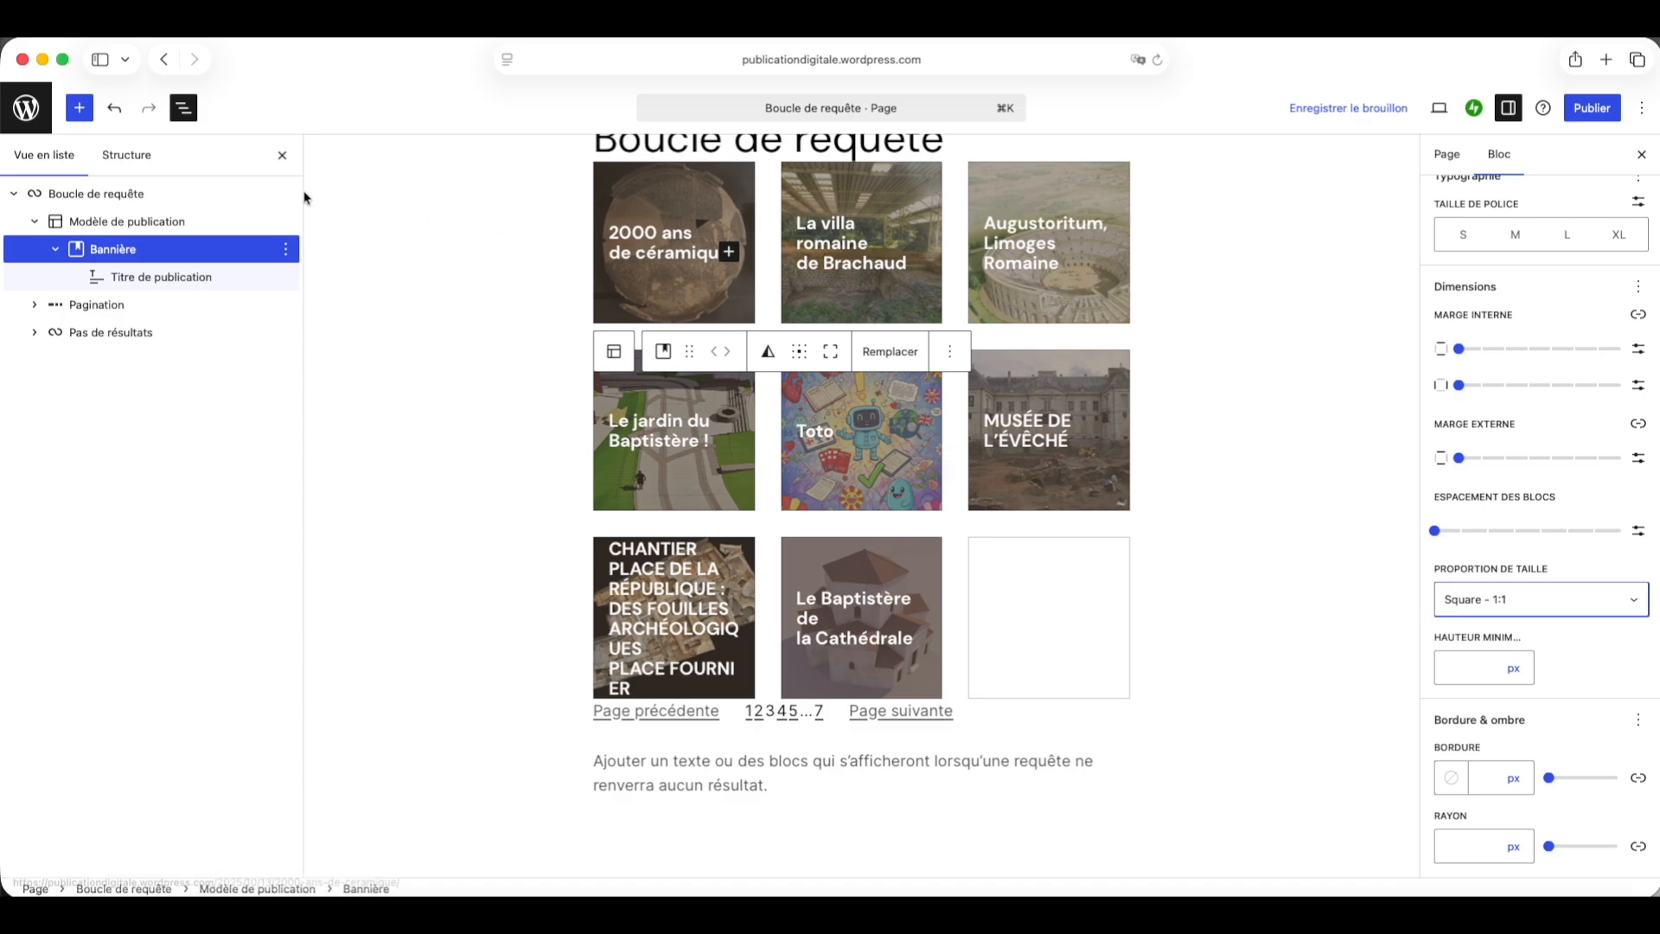
Step: Set the post template's block spacing to a custom 3 px, then select the Query Loop
click(186, 224)
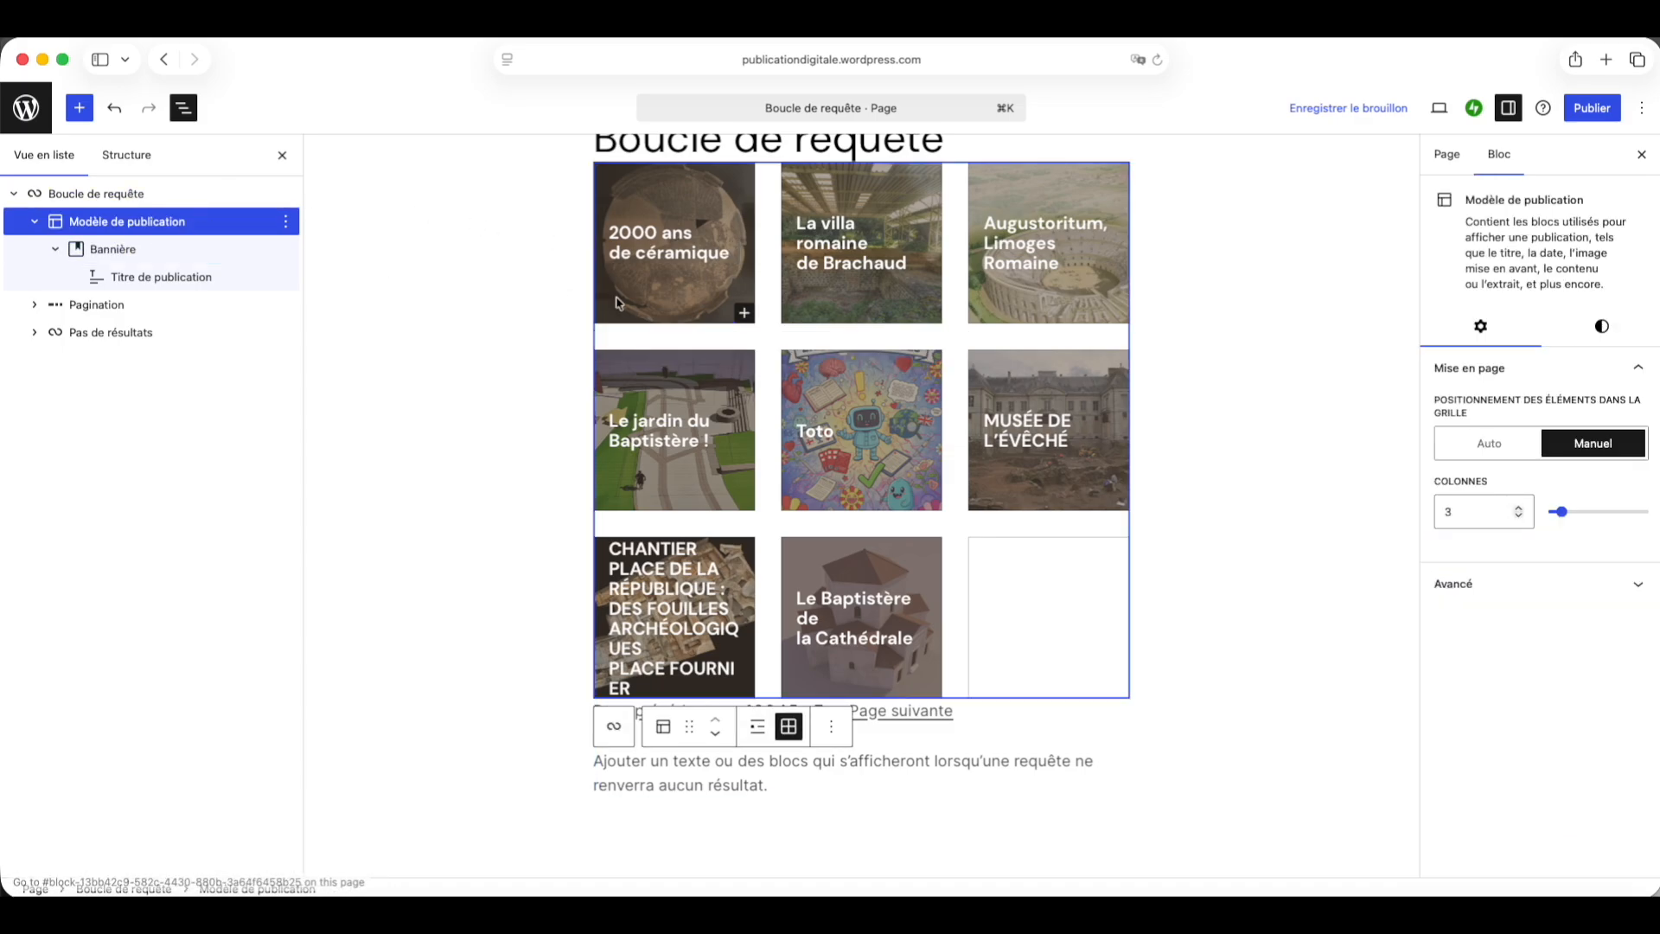
click(1601, 326)
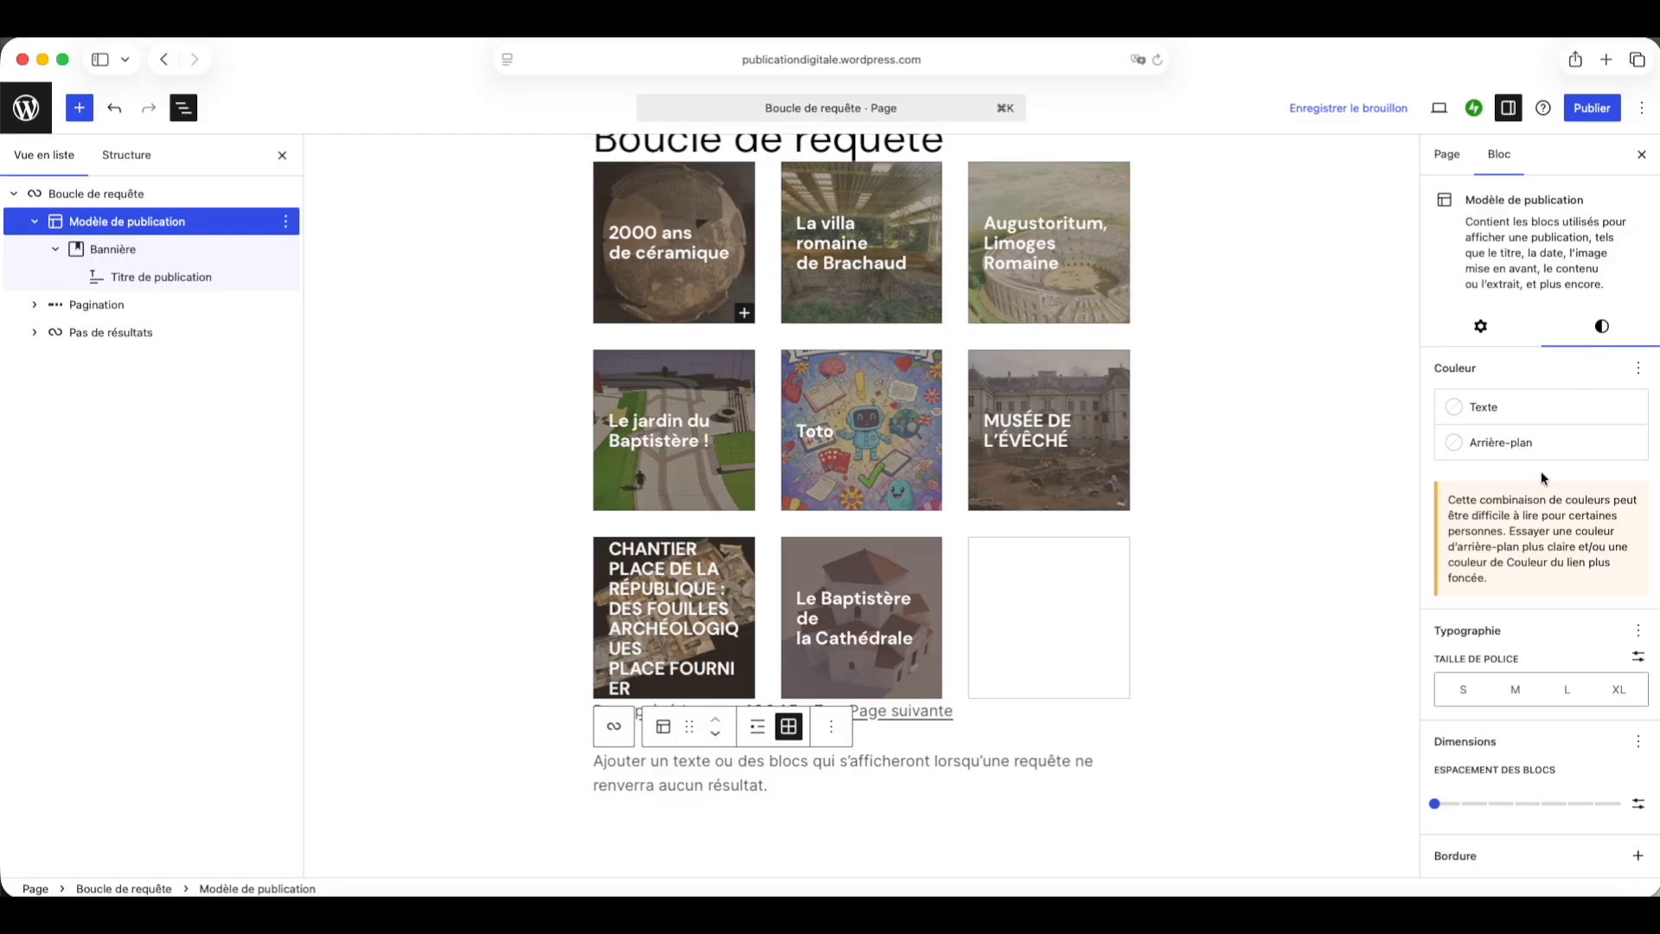
click(1436, 805)
drag(1436, 805, 1453, 809)
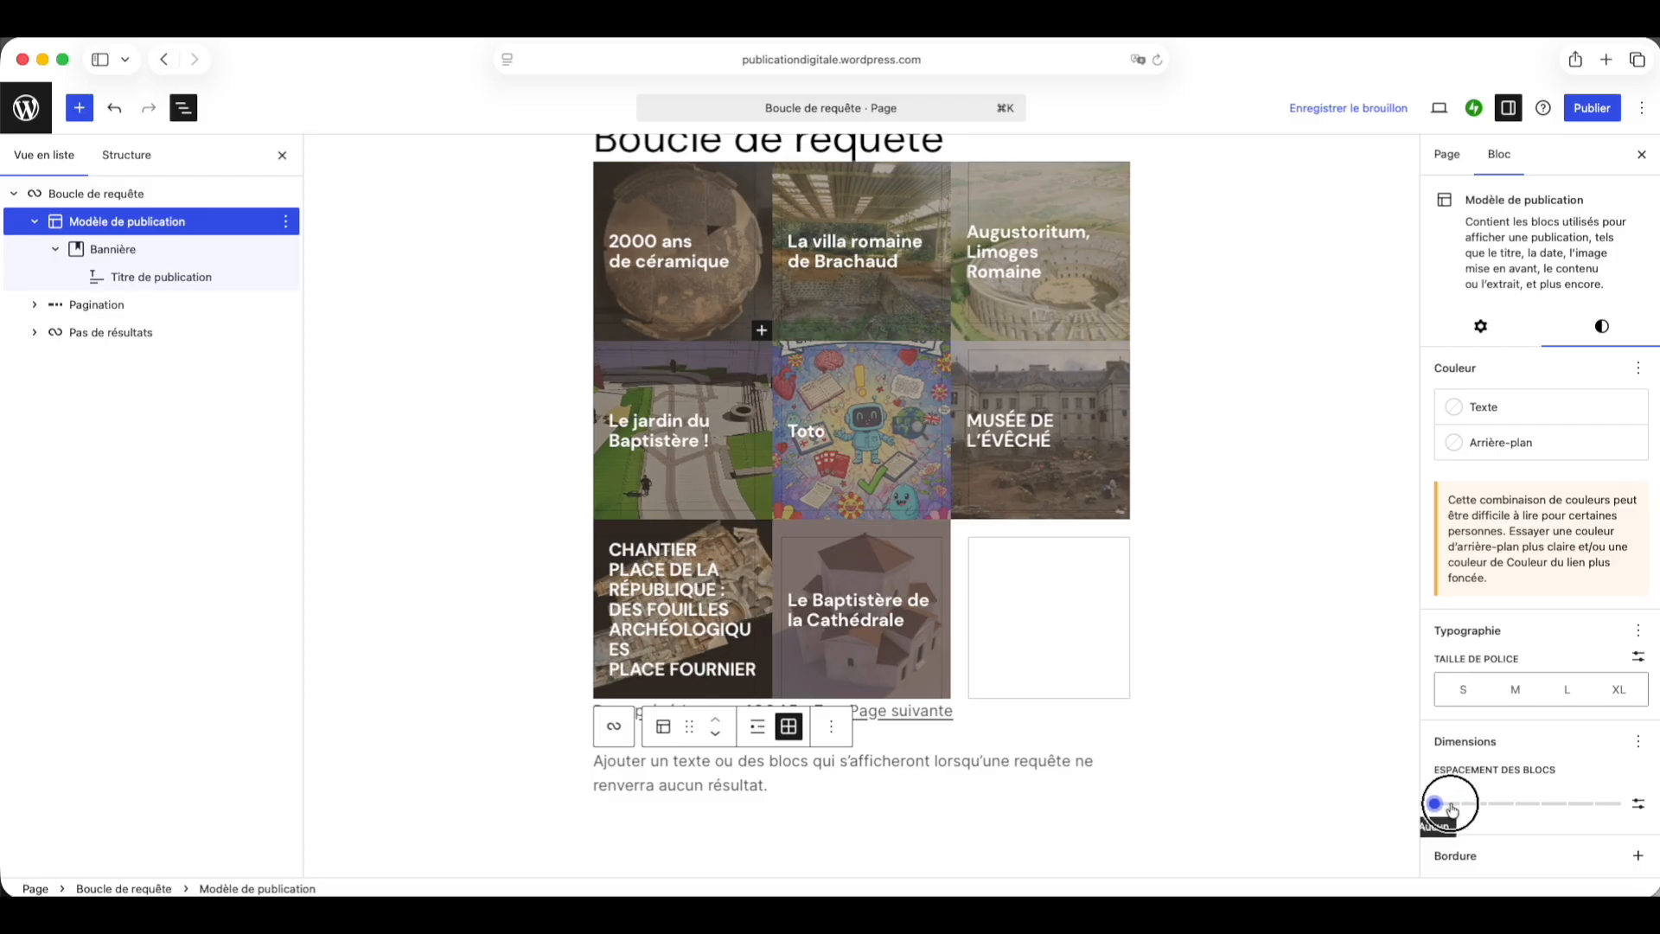
click(1637, 803)
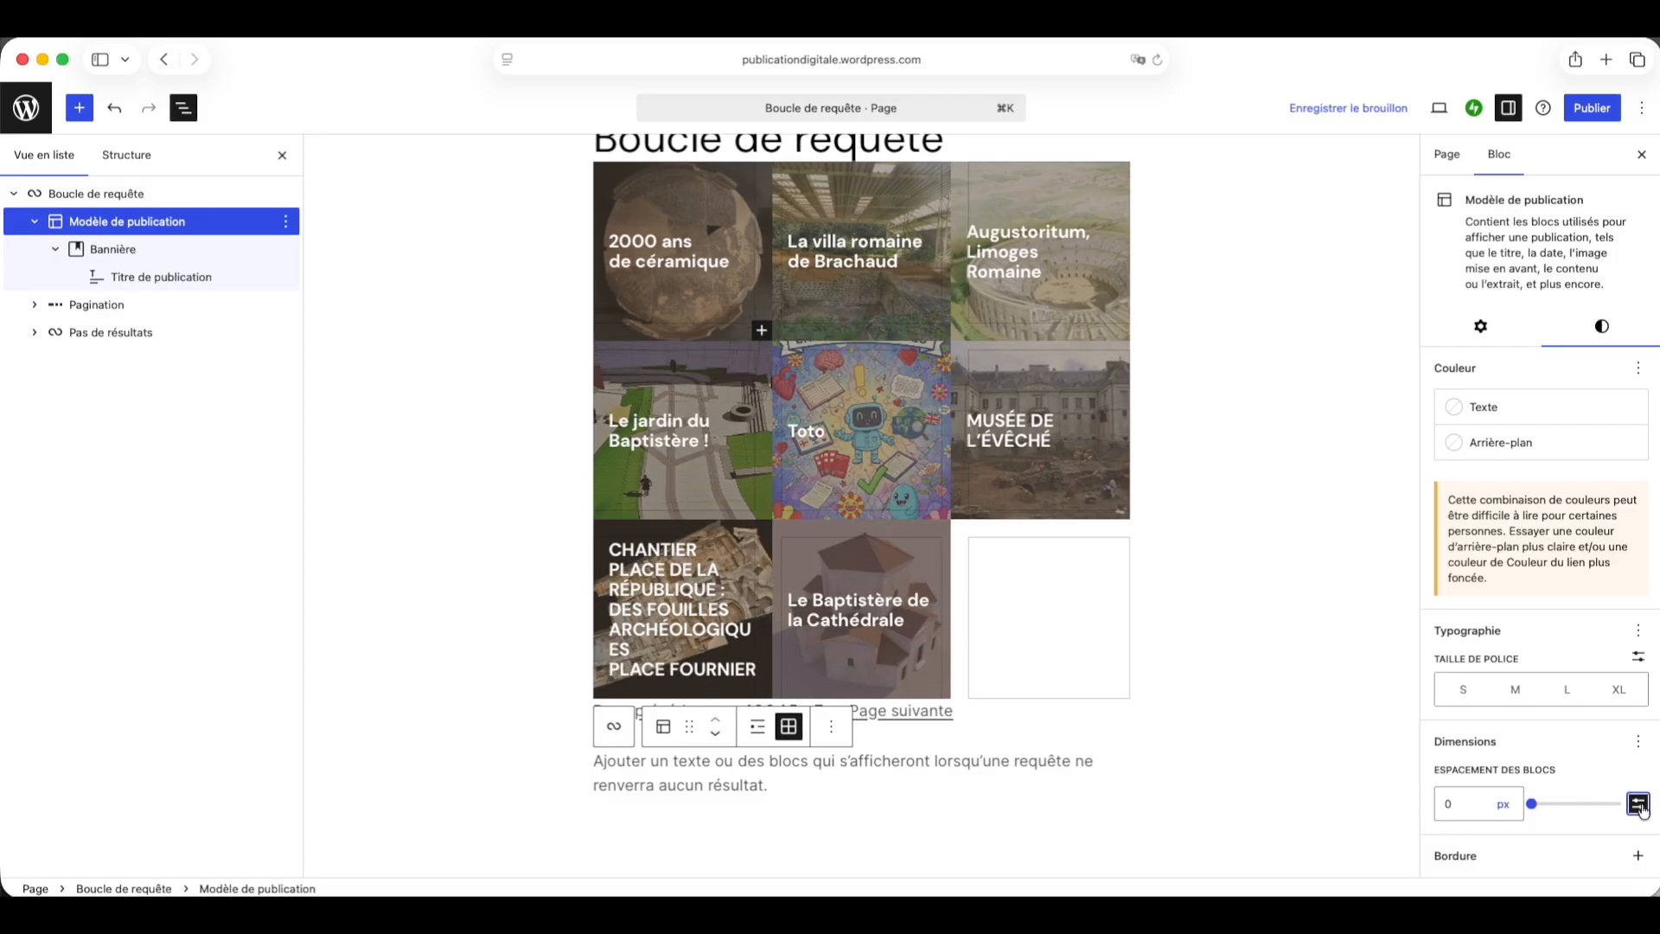
double_click(1442, 803)
text(3)
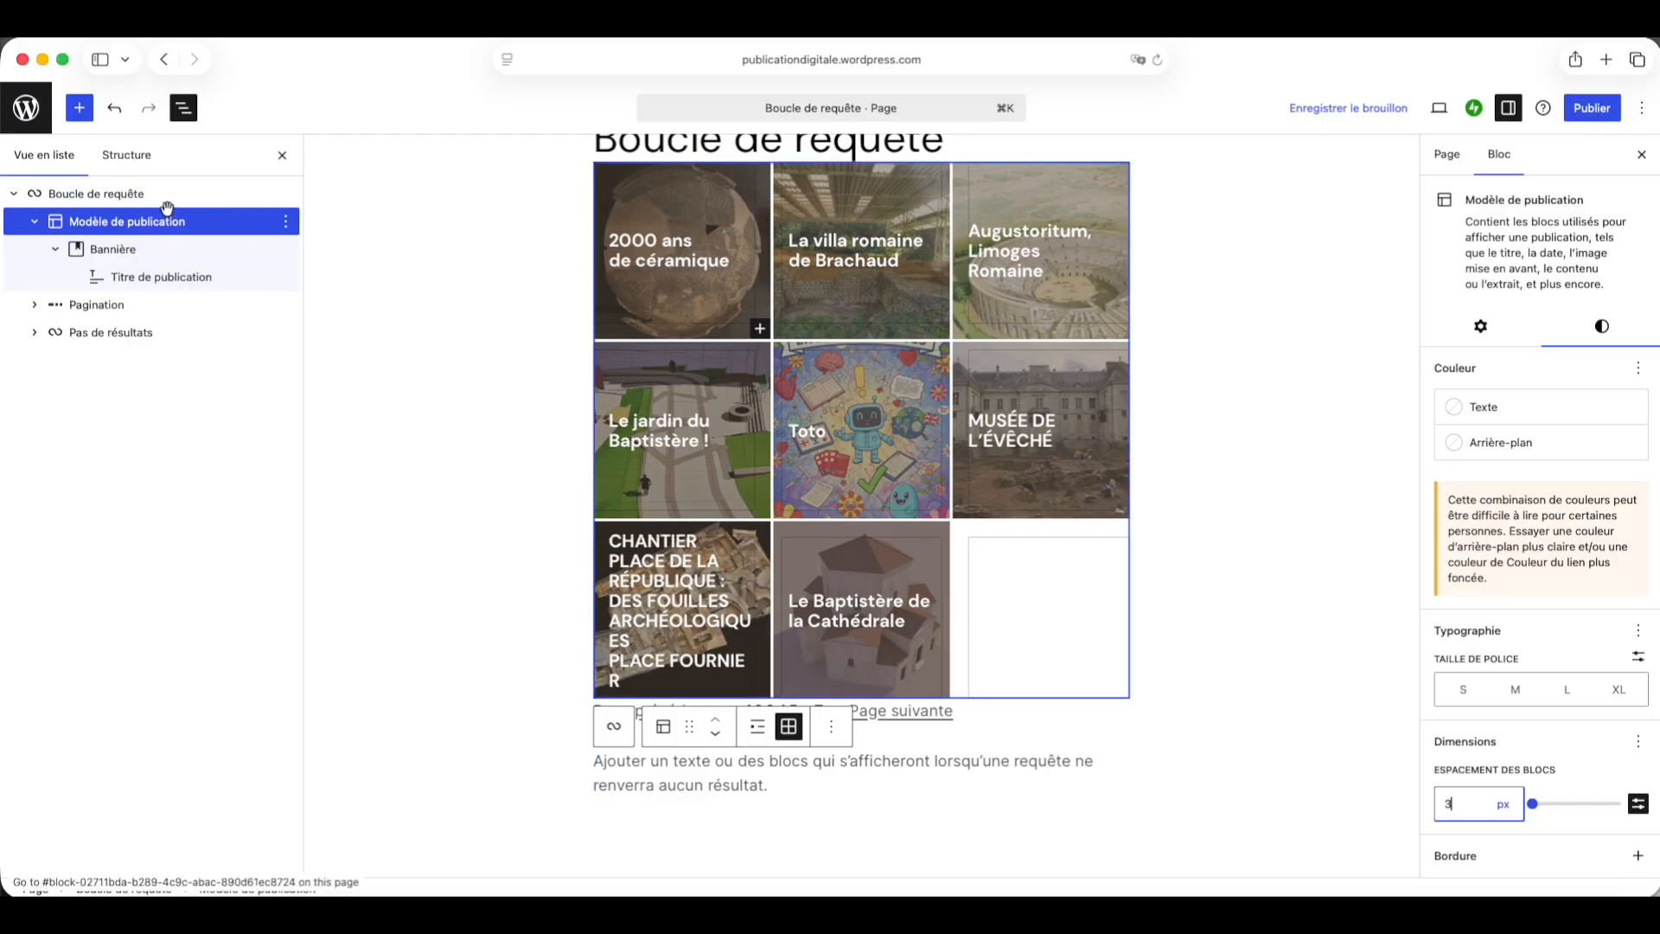
click(80, 193)
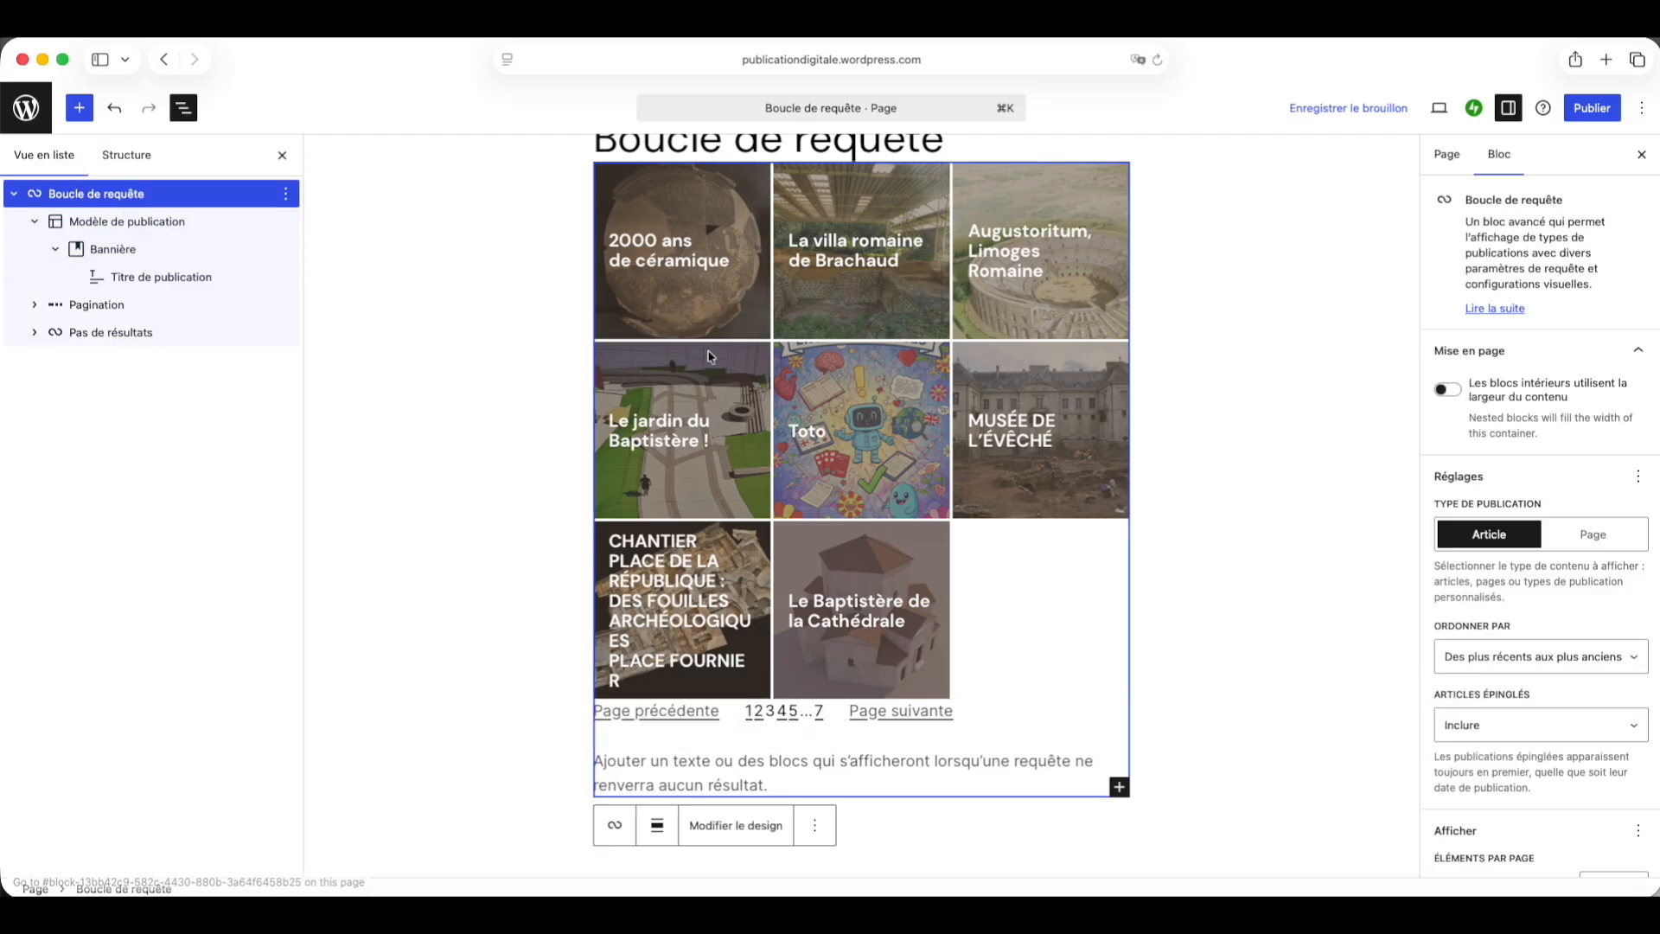
Step: Set the Query Loop's alignment to full width
scroll(674, 328, up, 2)
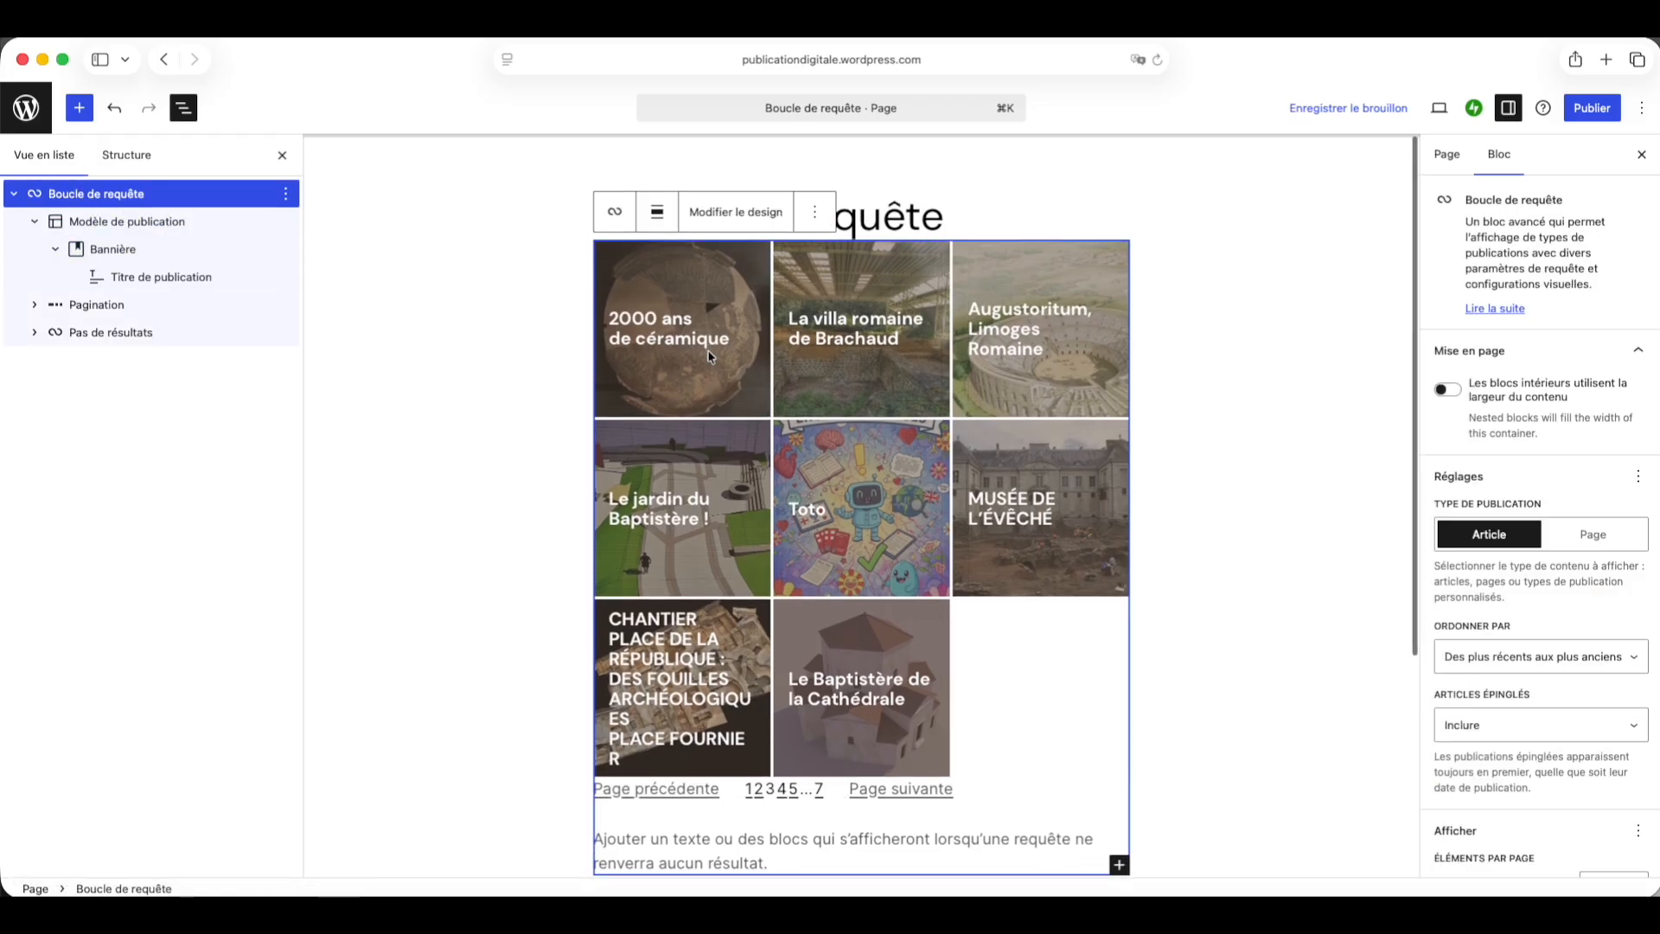
click(659, 212)
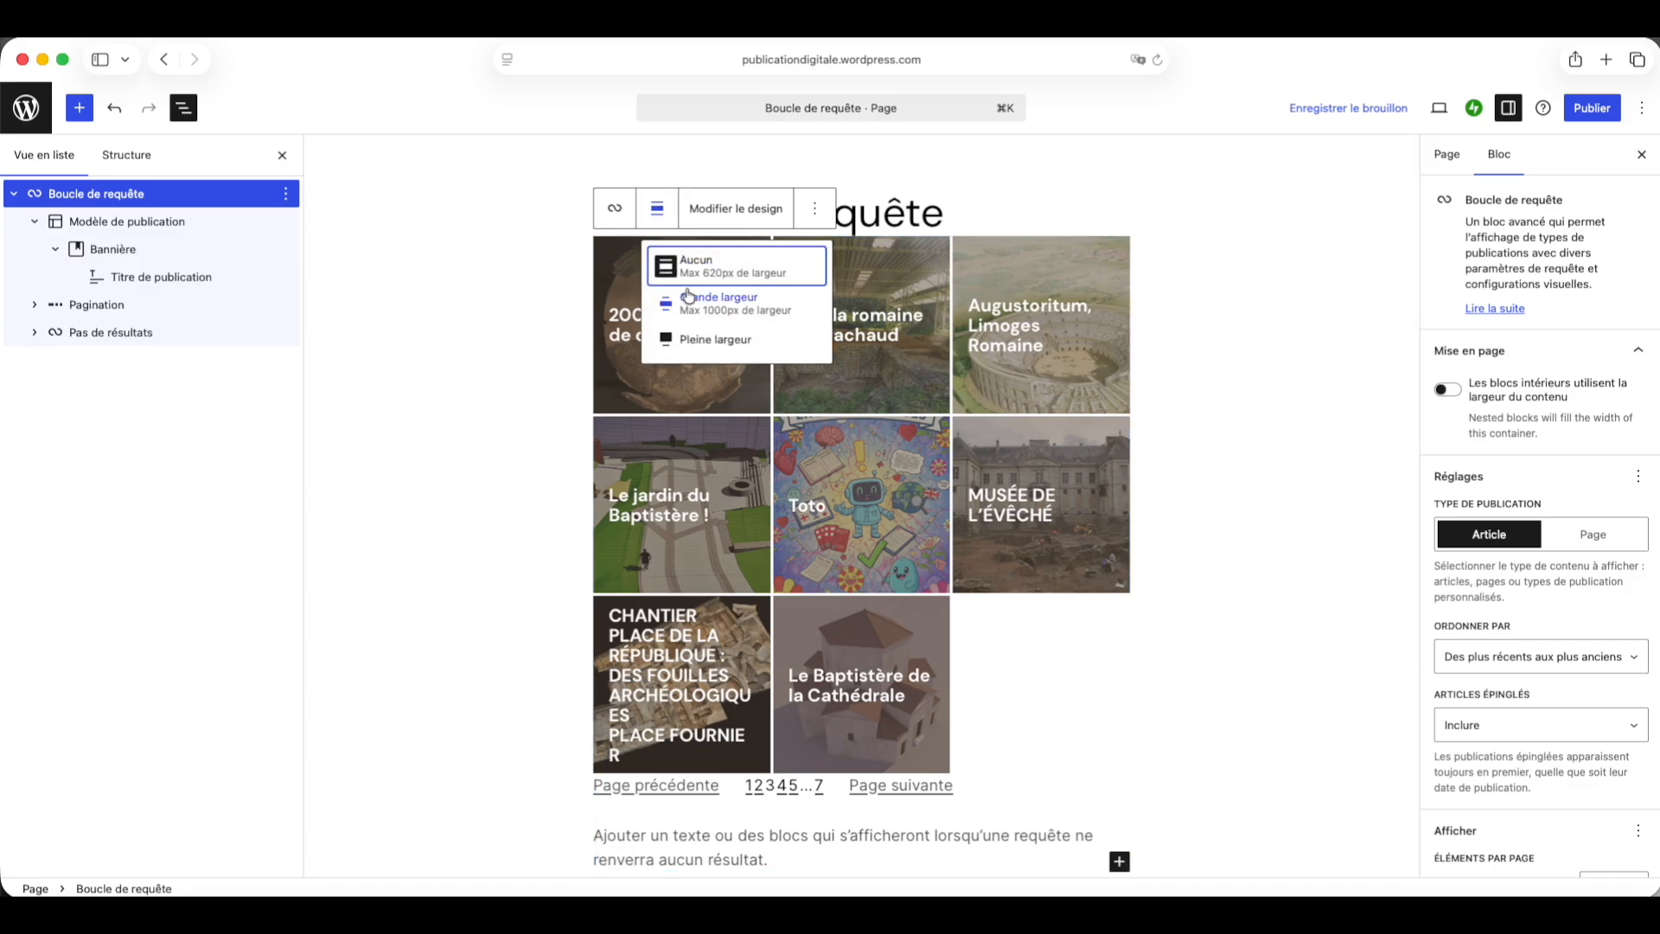
click(685, 339)
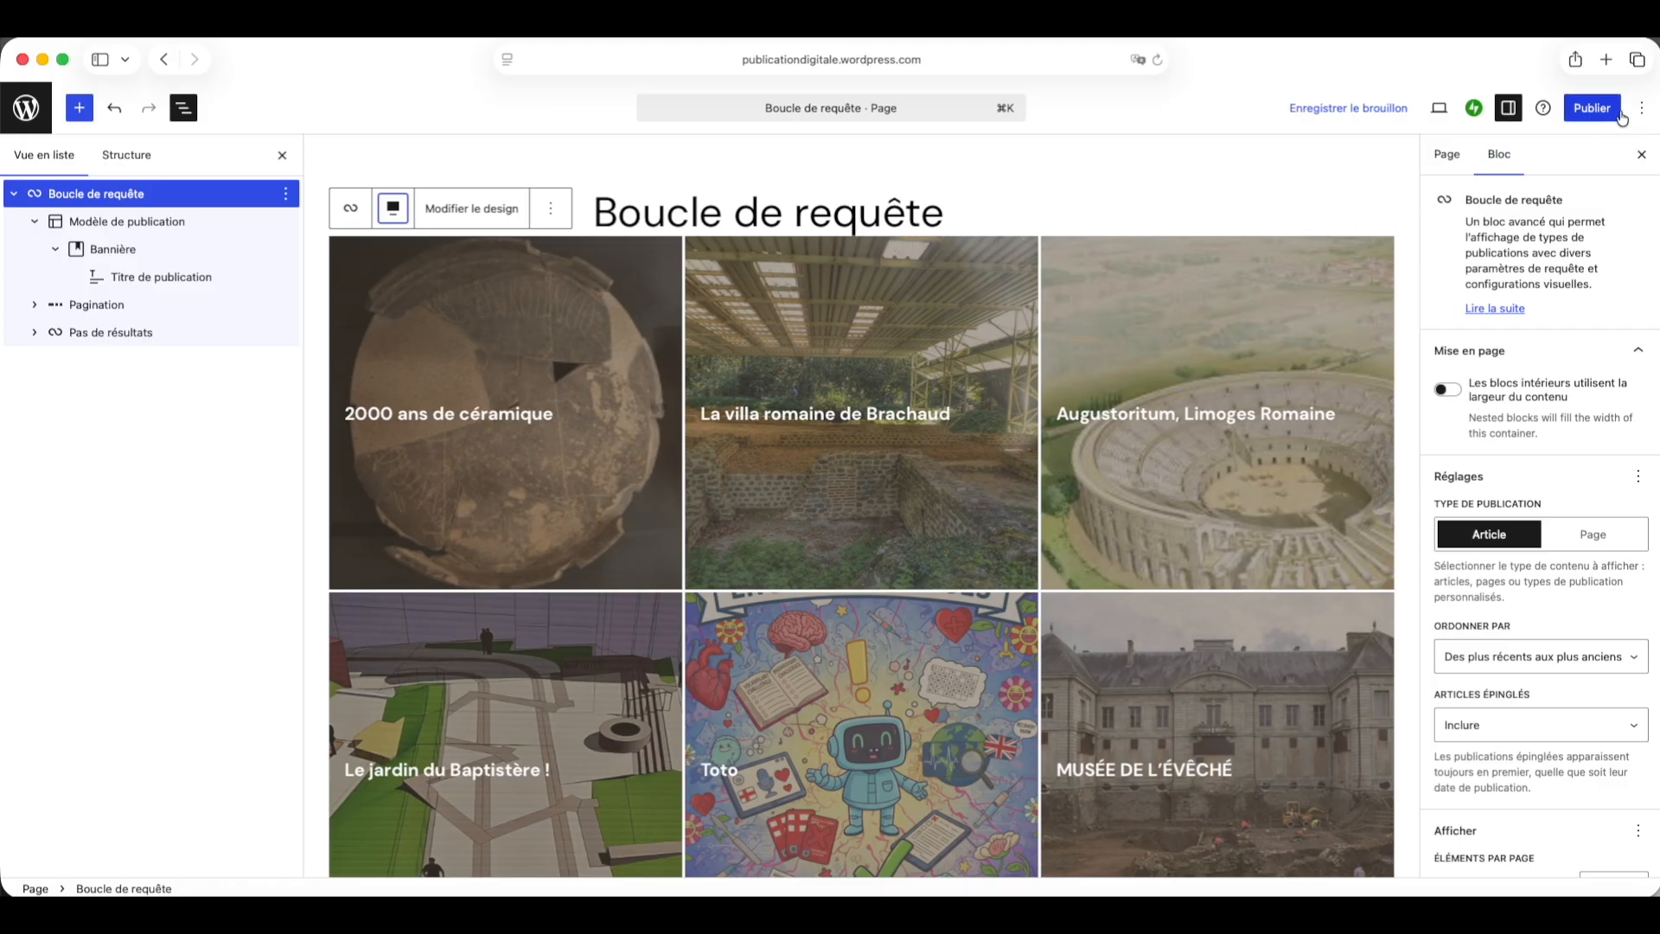
Step: Publish the page and review the post grid on the live page
click(1577, 110)
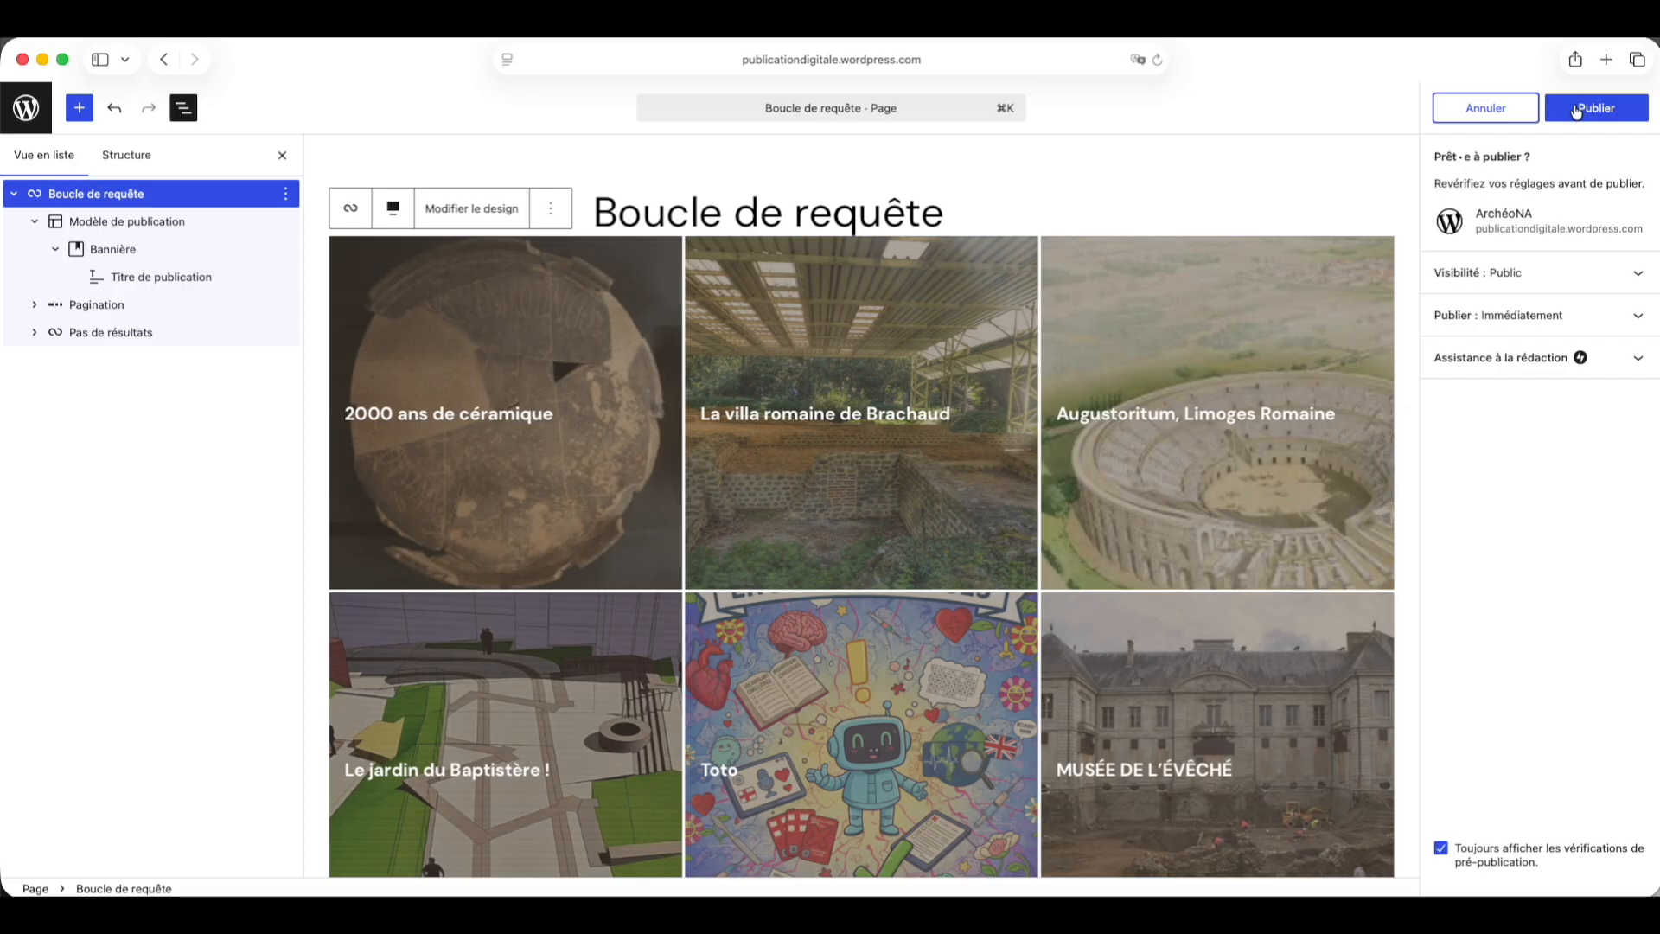
click(1576, 110)
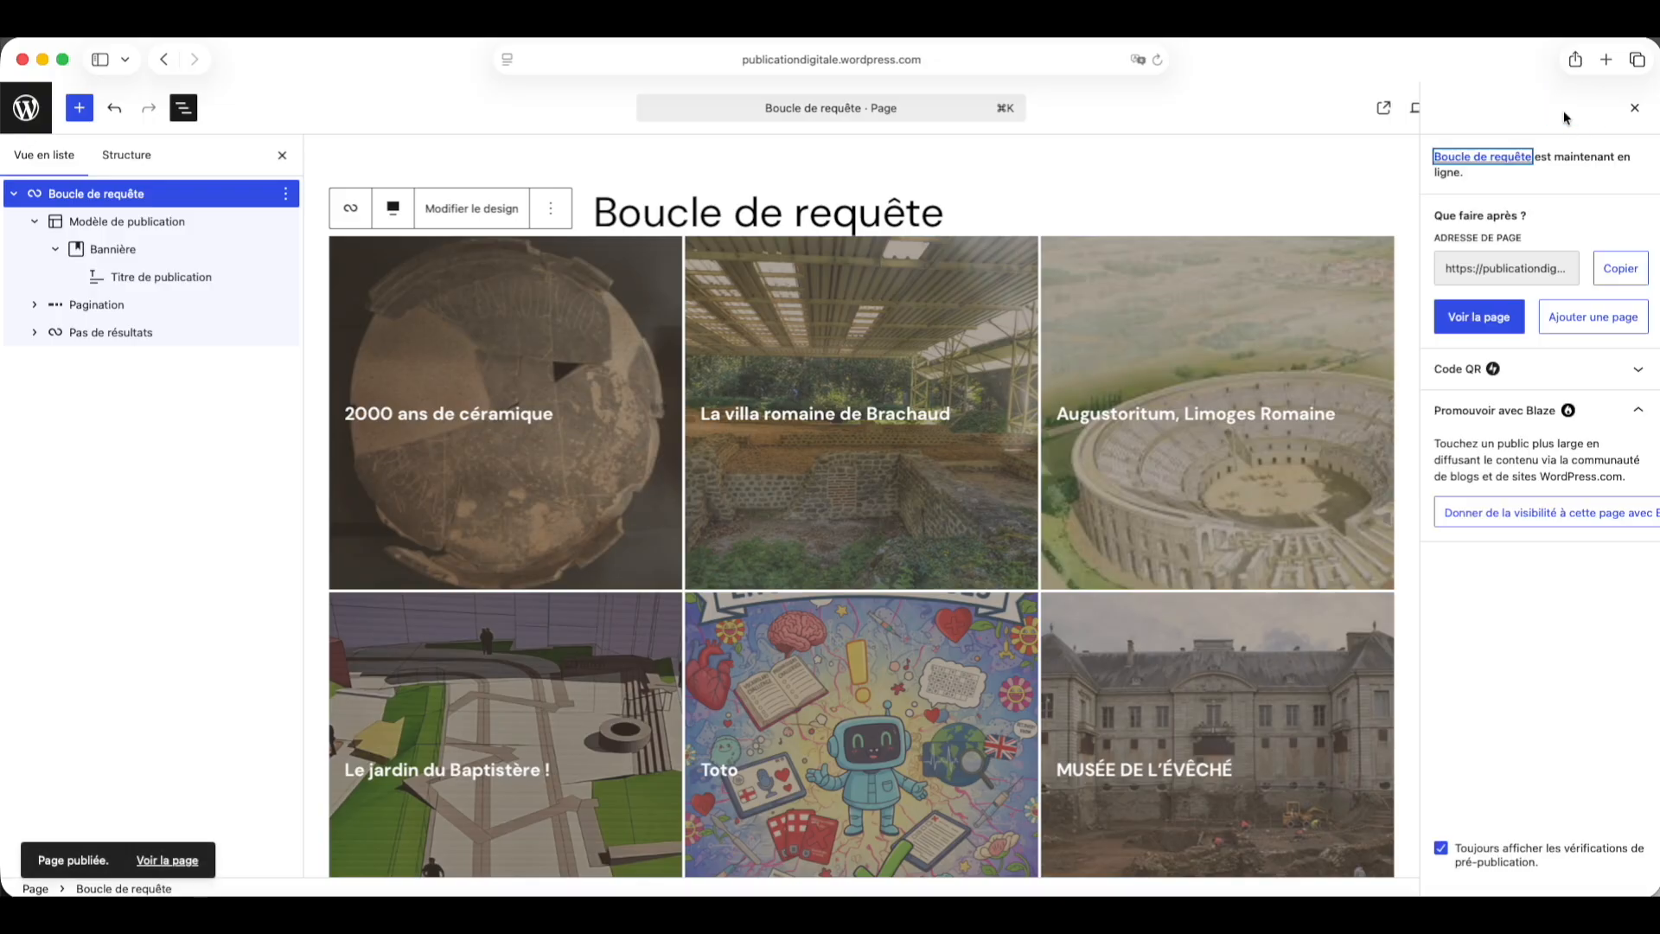
click(1381, 113)
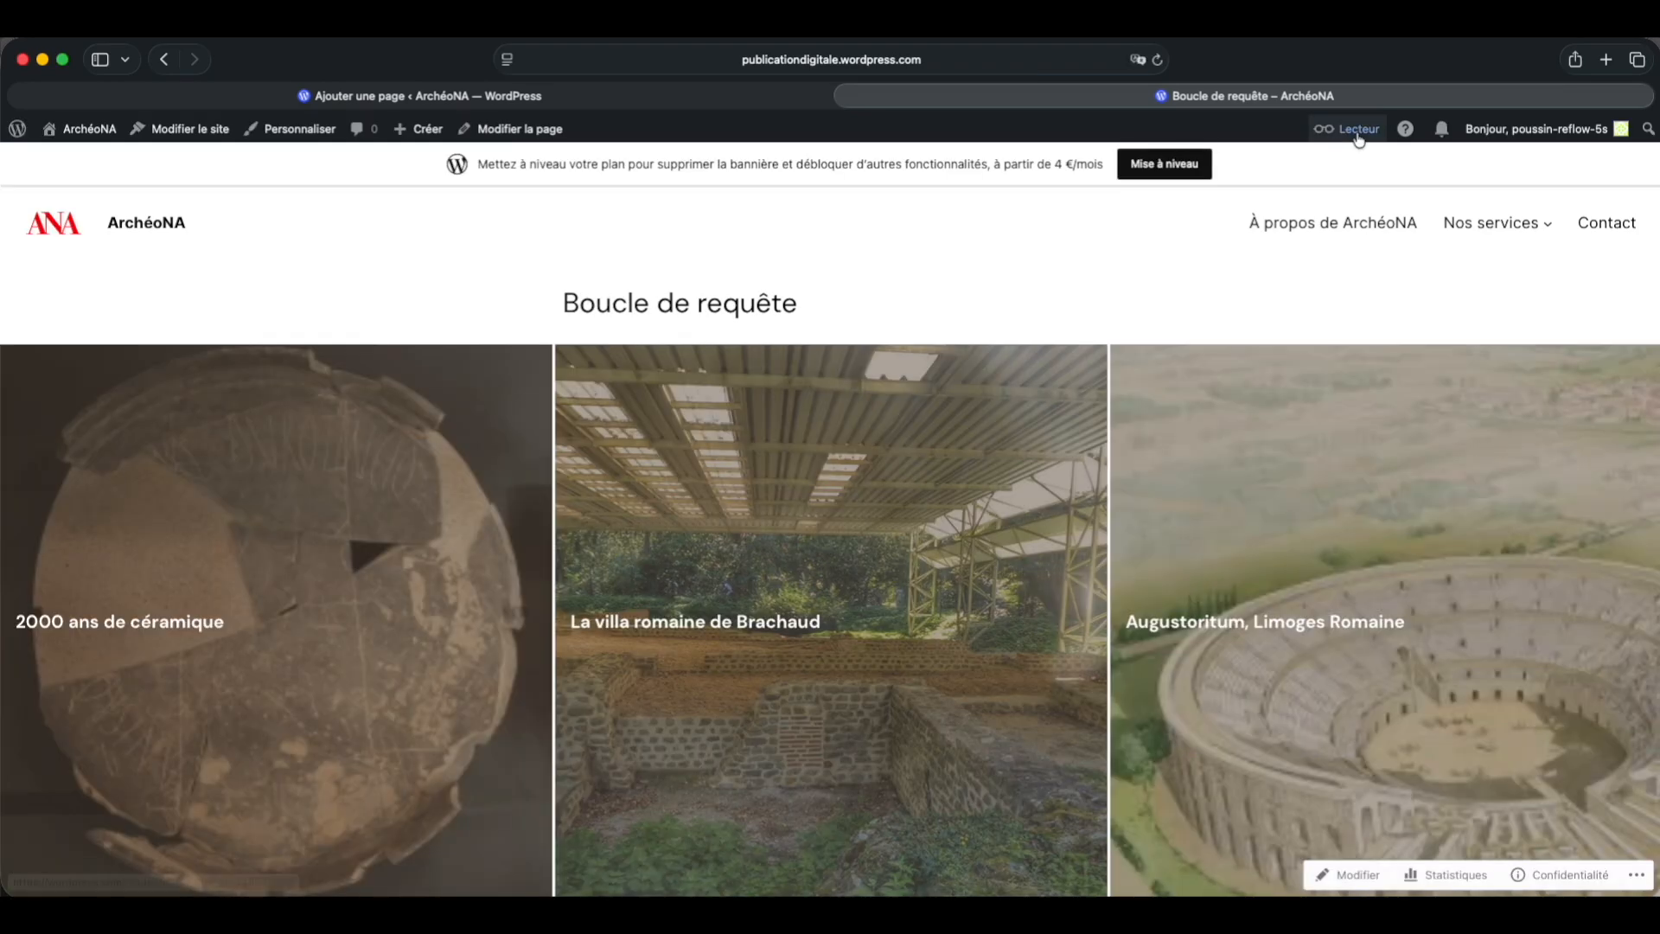
scroll(1241, 249, down, 2)
scroll(1241, 250, down, 5)
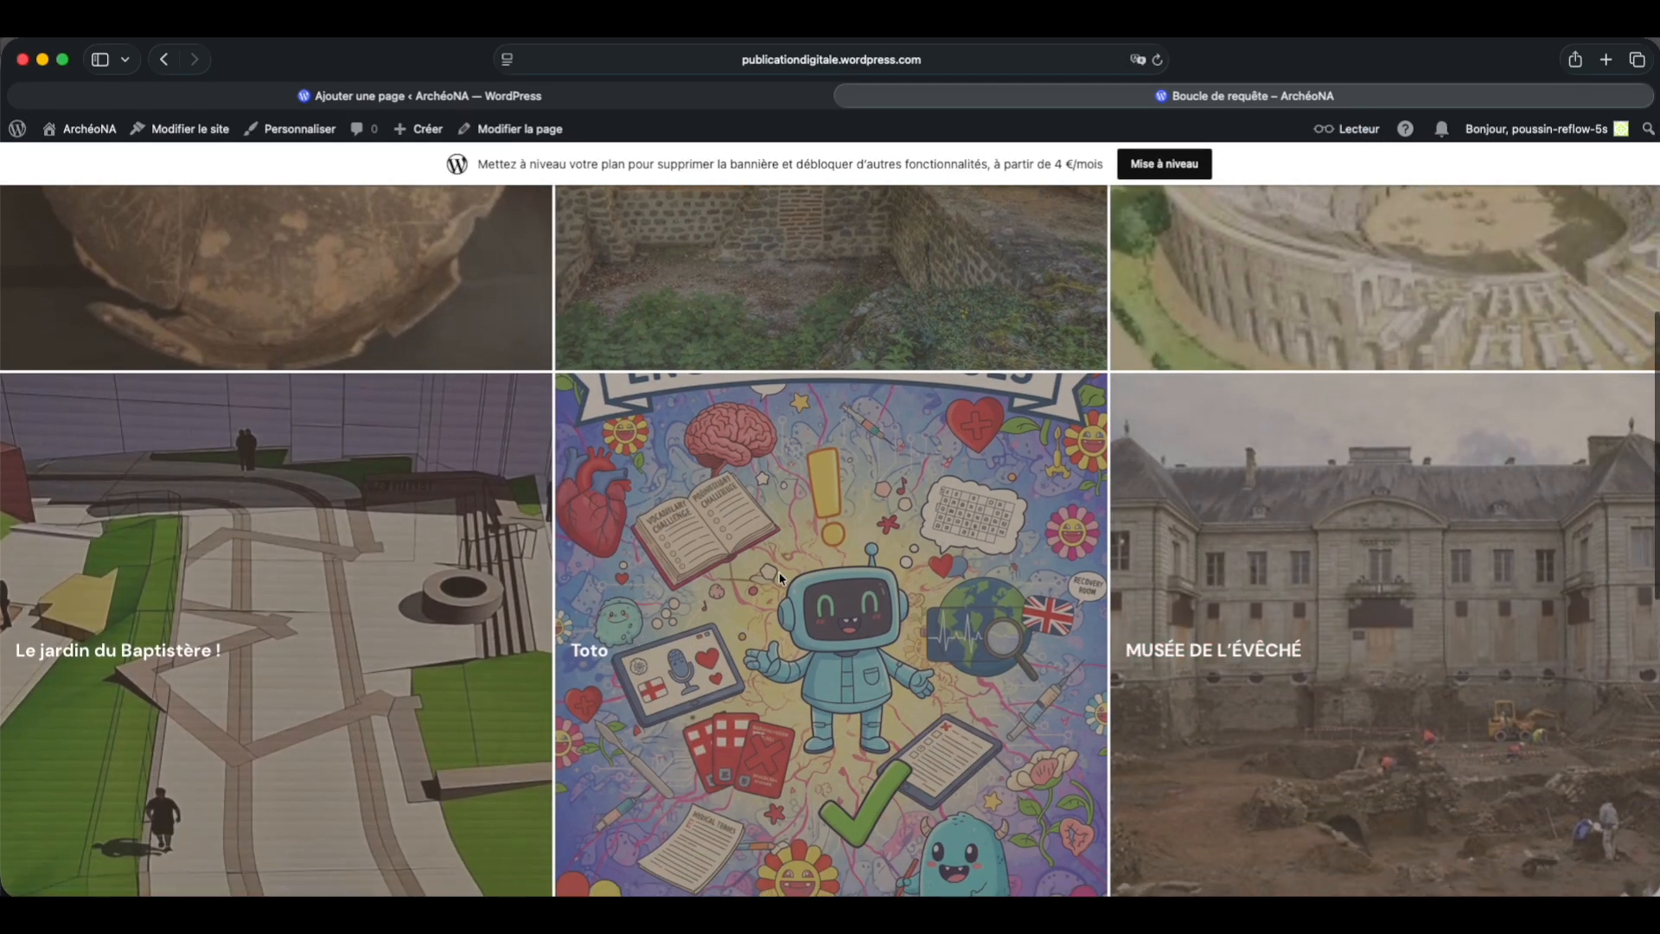
scroll(797, 578, up, 4)
scroll(797, 577, up, 3)
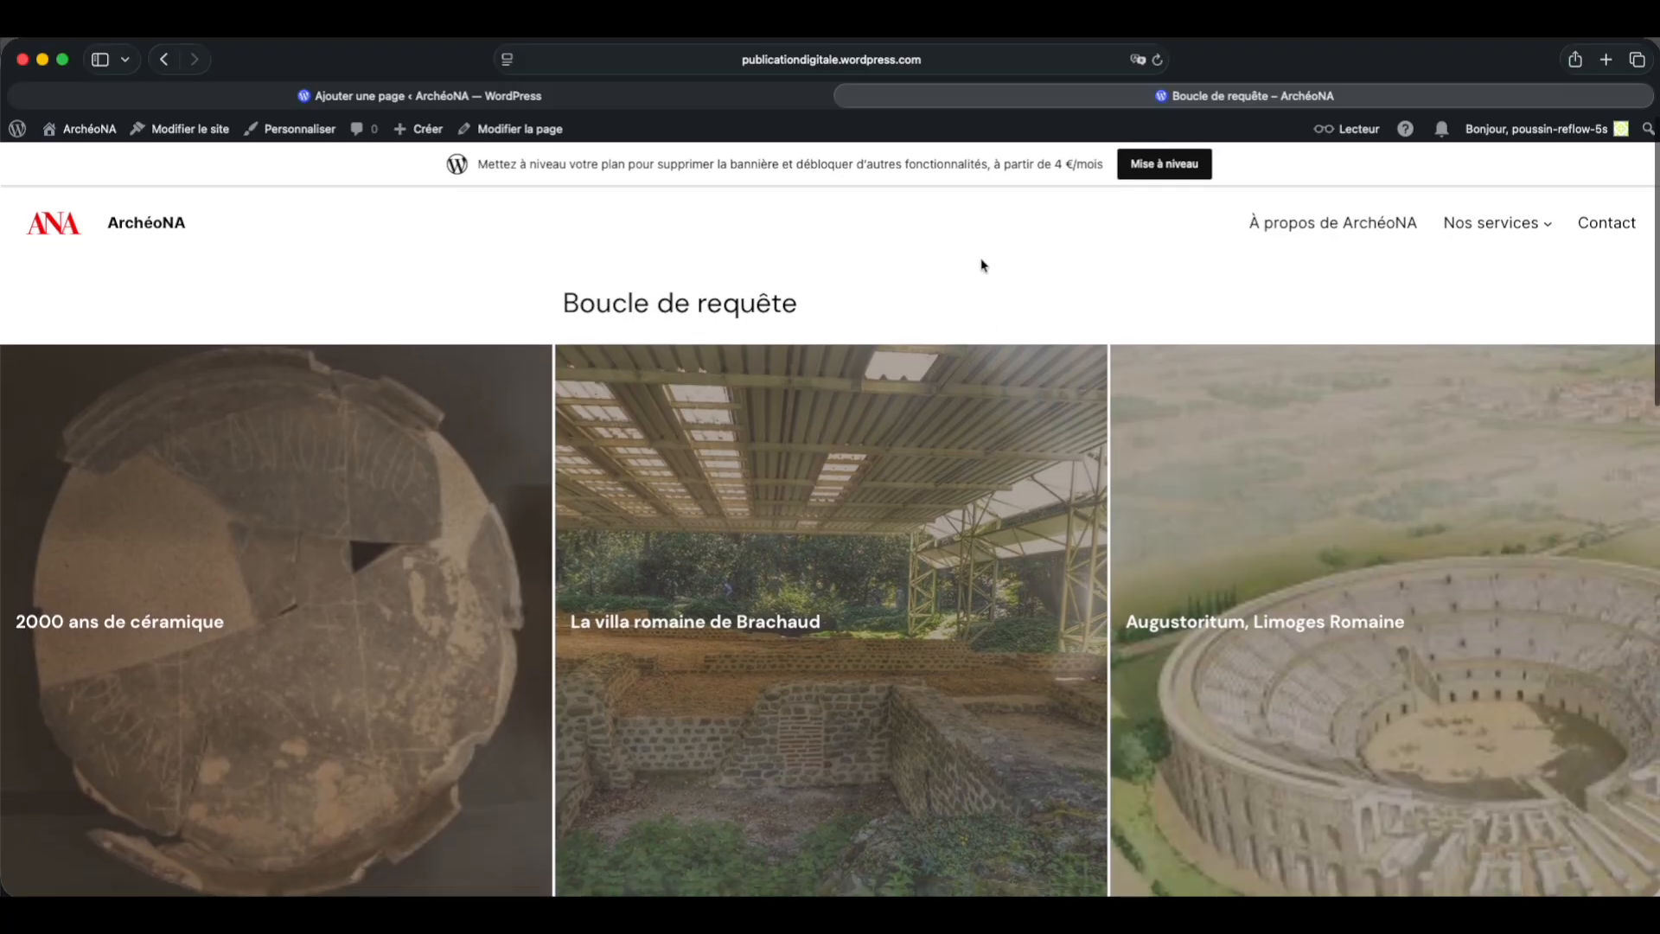
Step: Return to the editor and insert a Columns block with a single-column layout below the Query Loop
click(591, 94)
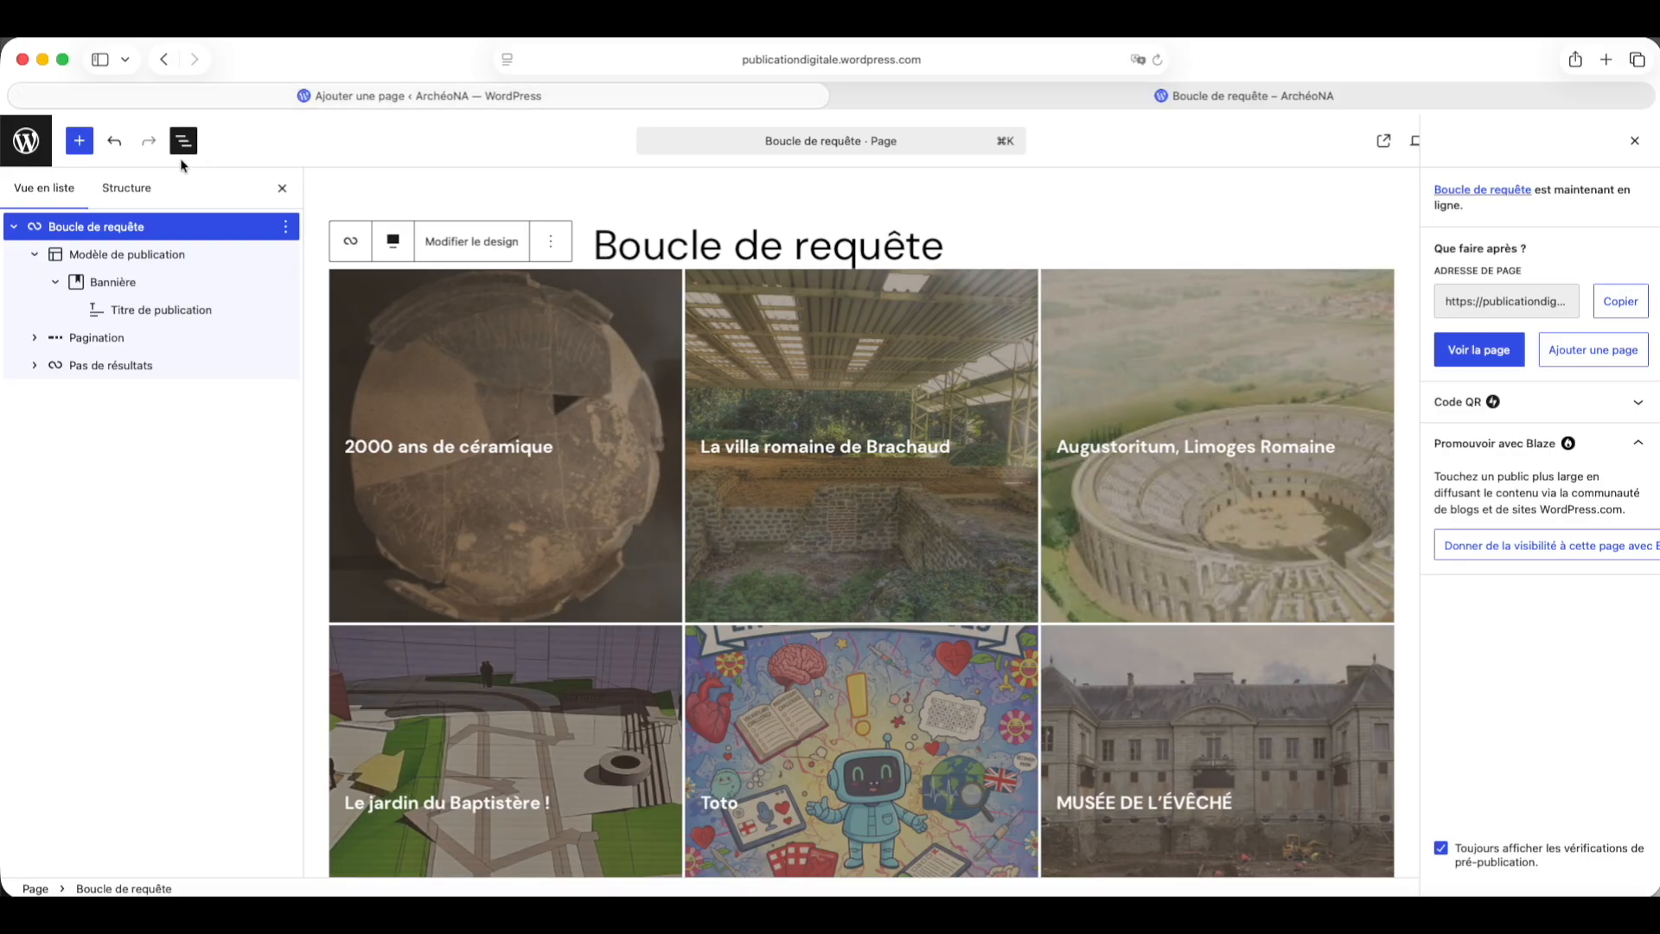
click(13, 229)
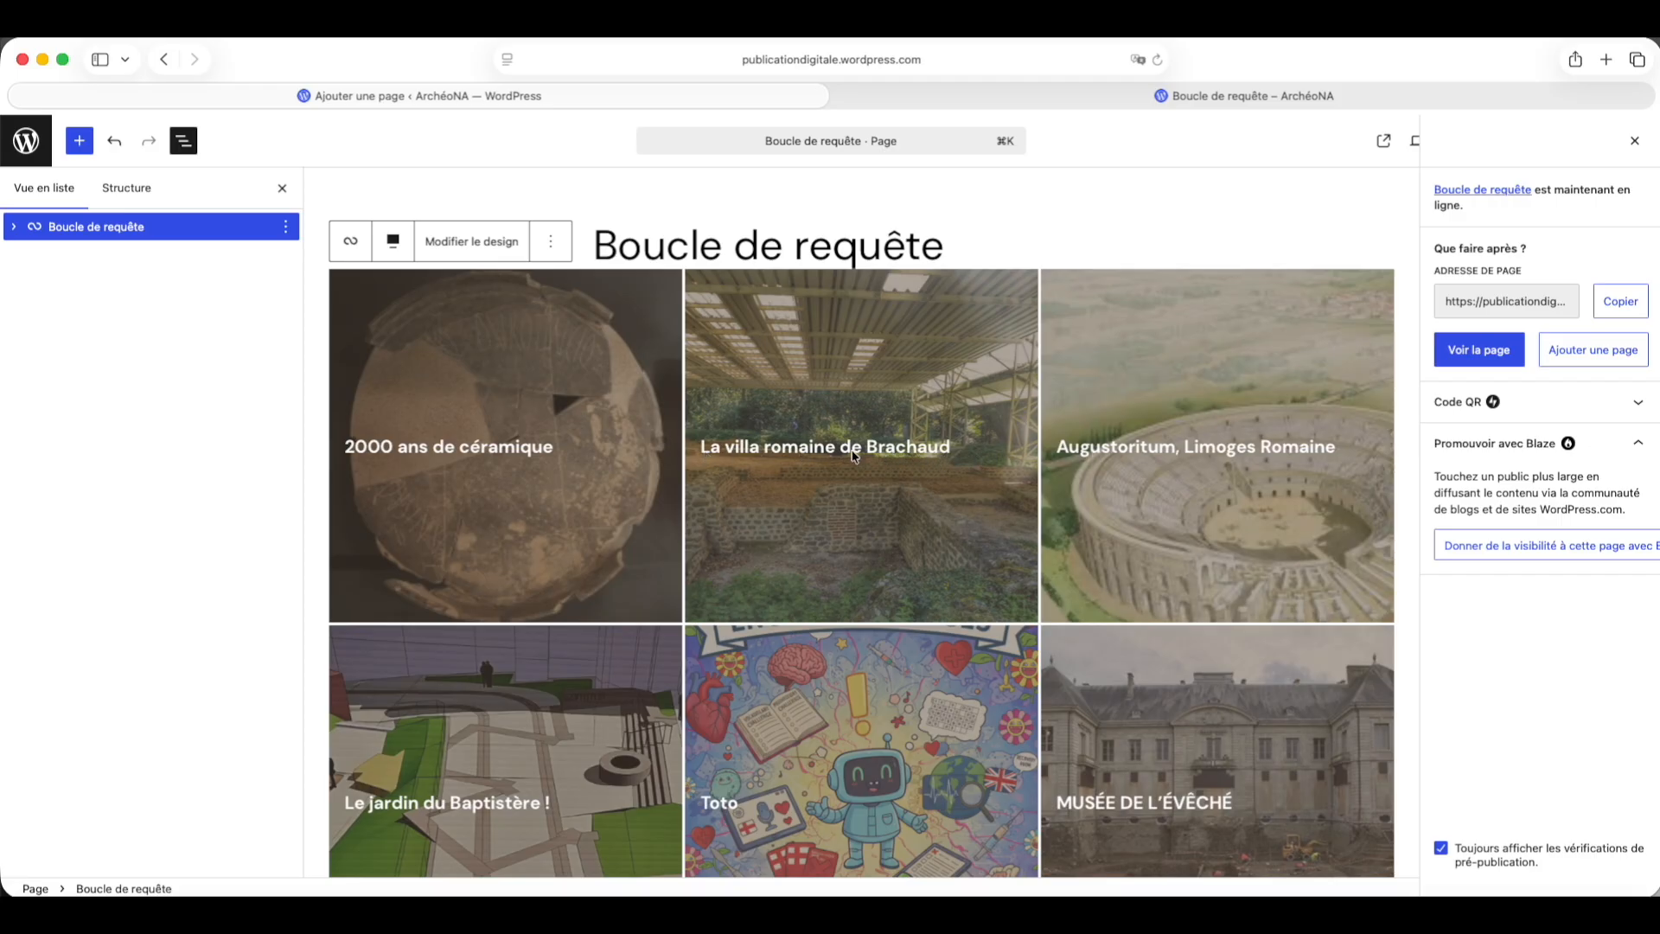
scroll(853, 456, down, 6)
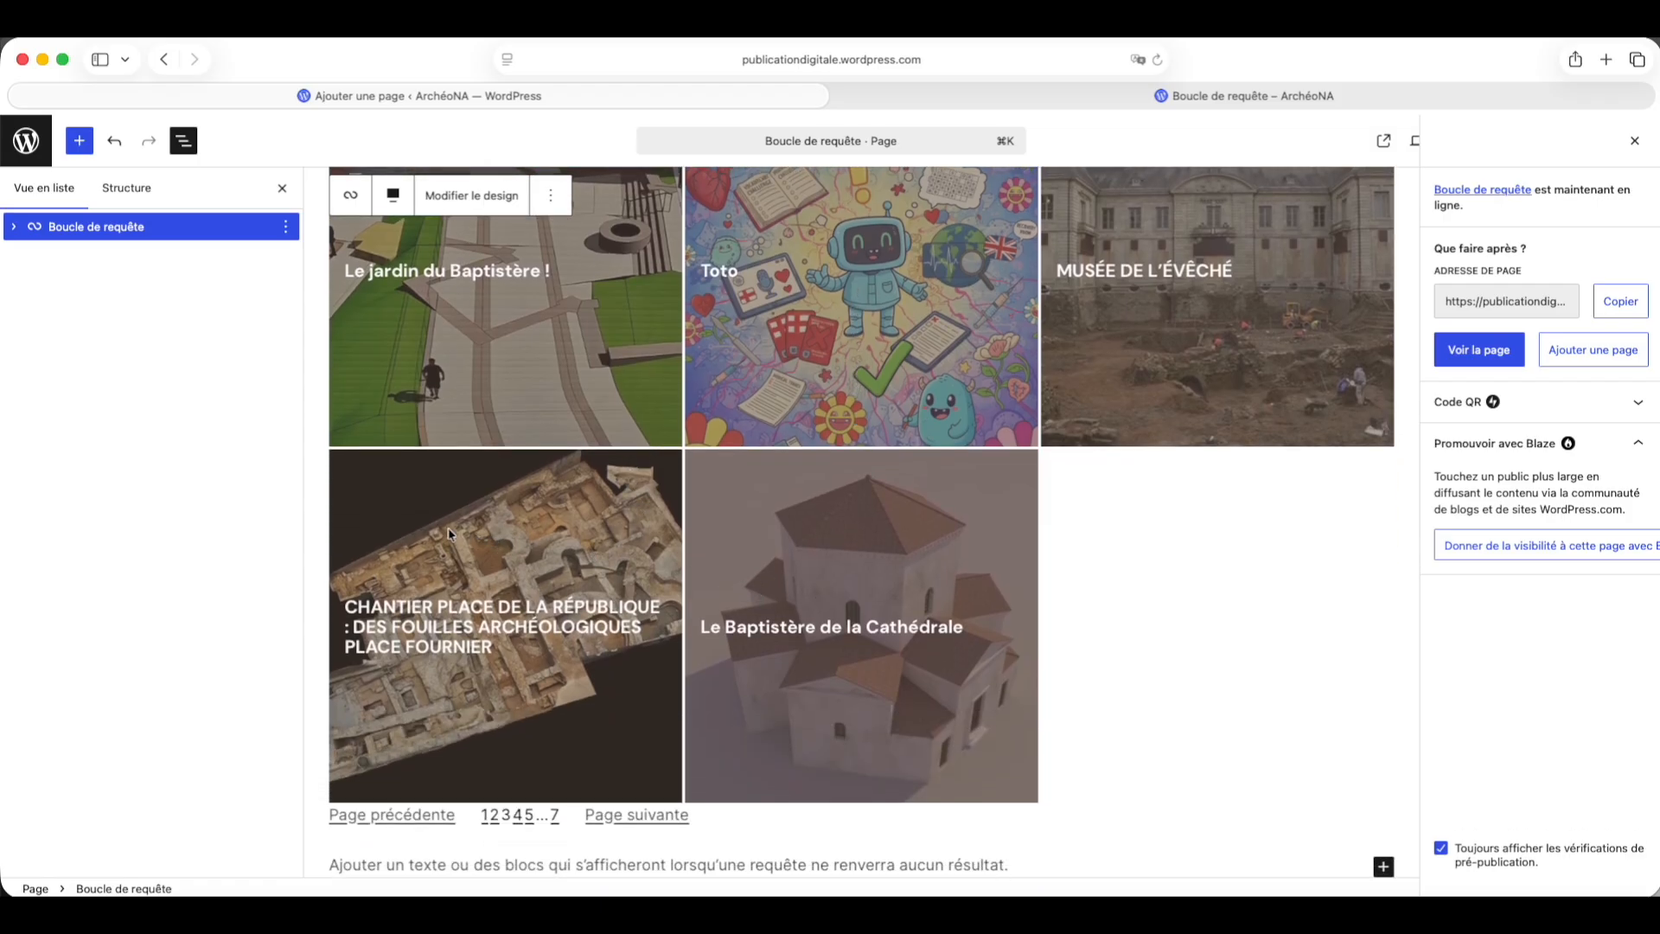
scroll(370, 509, up, 6)
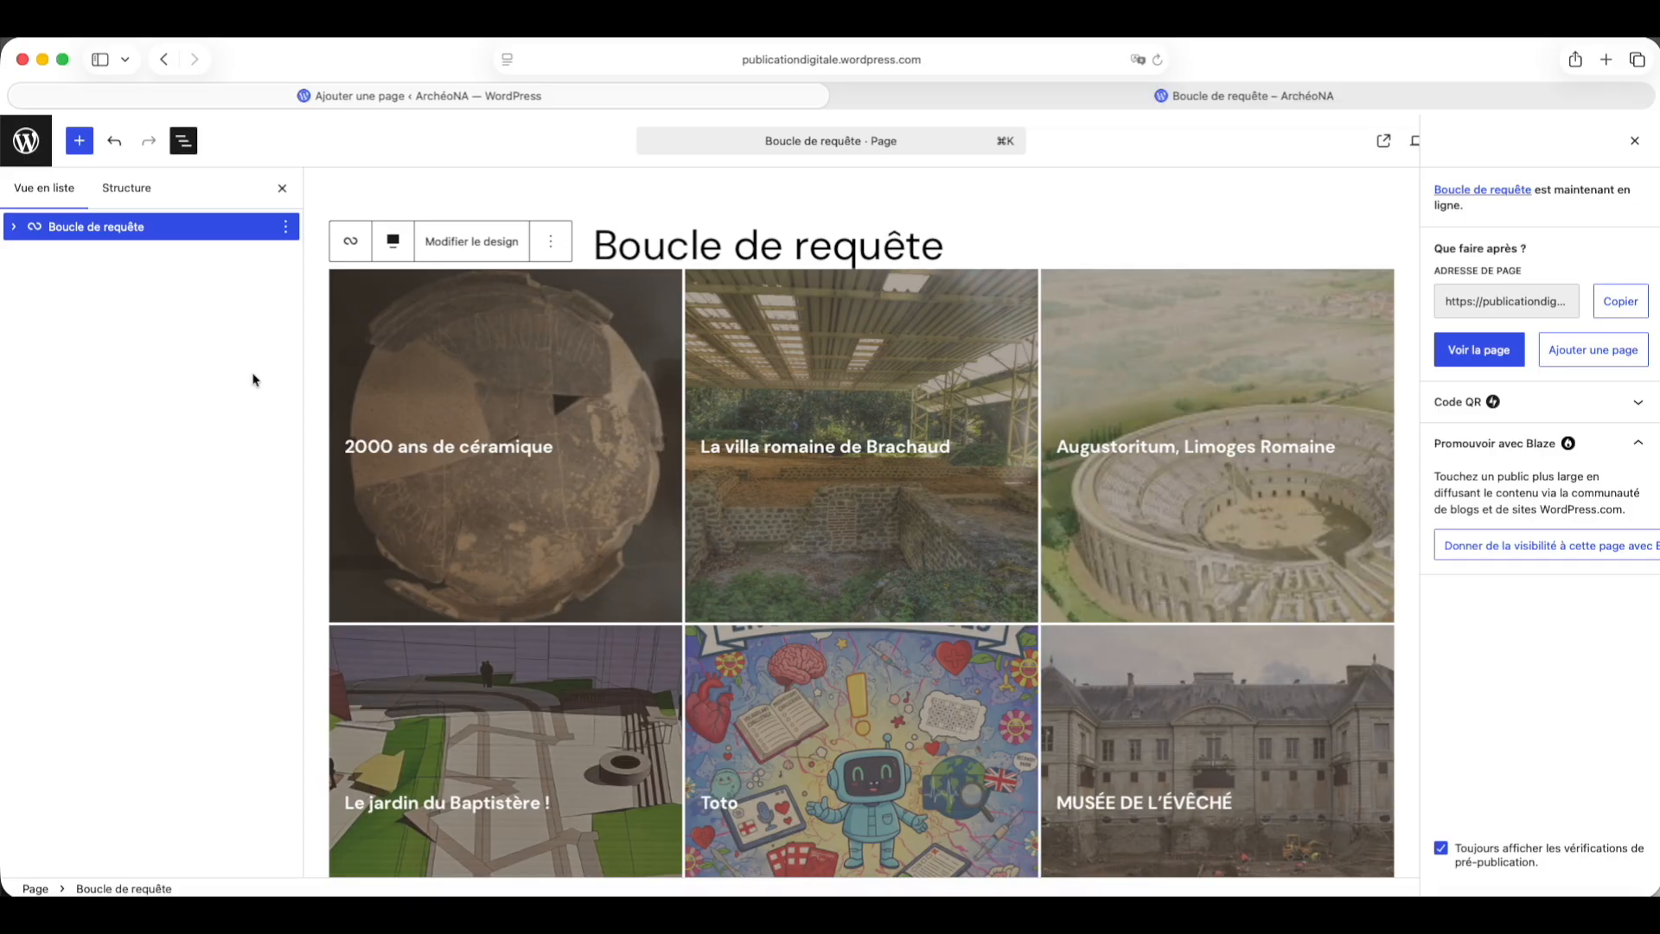
right_click(205, 327)
click(148, 303)
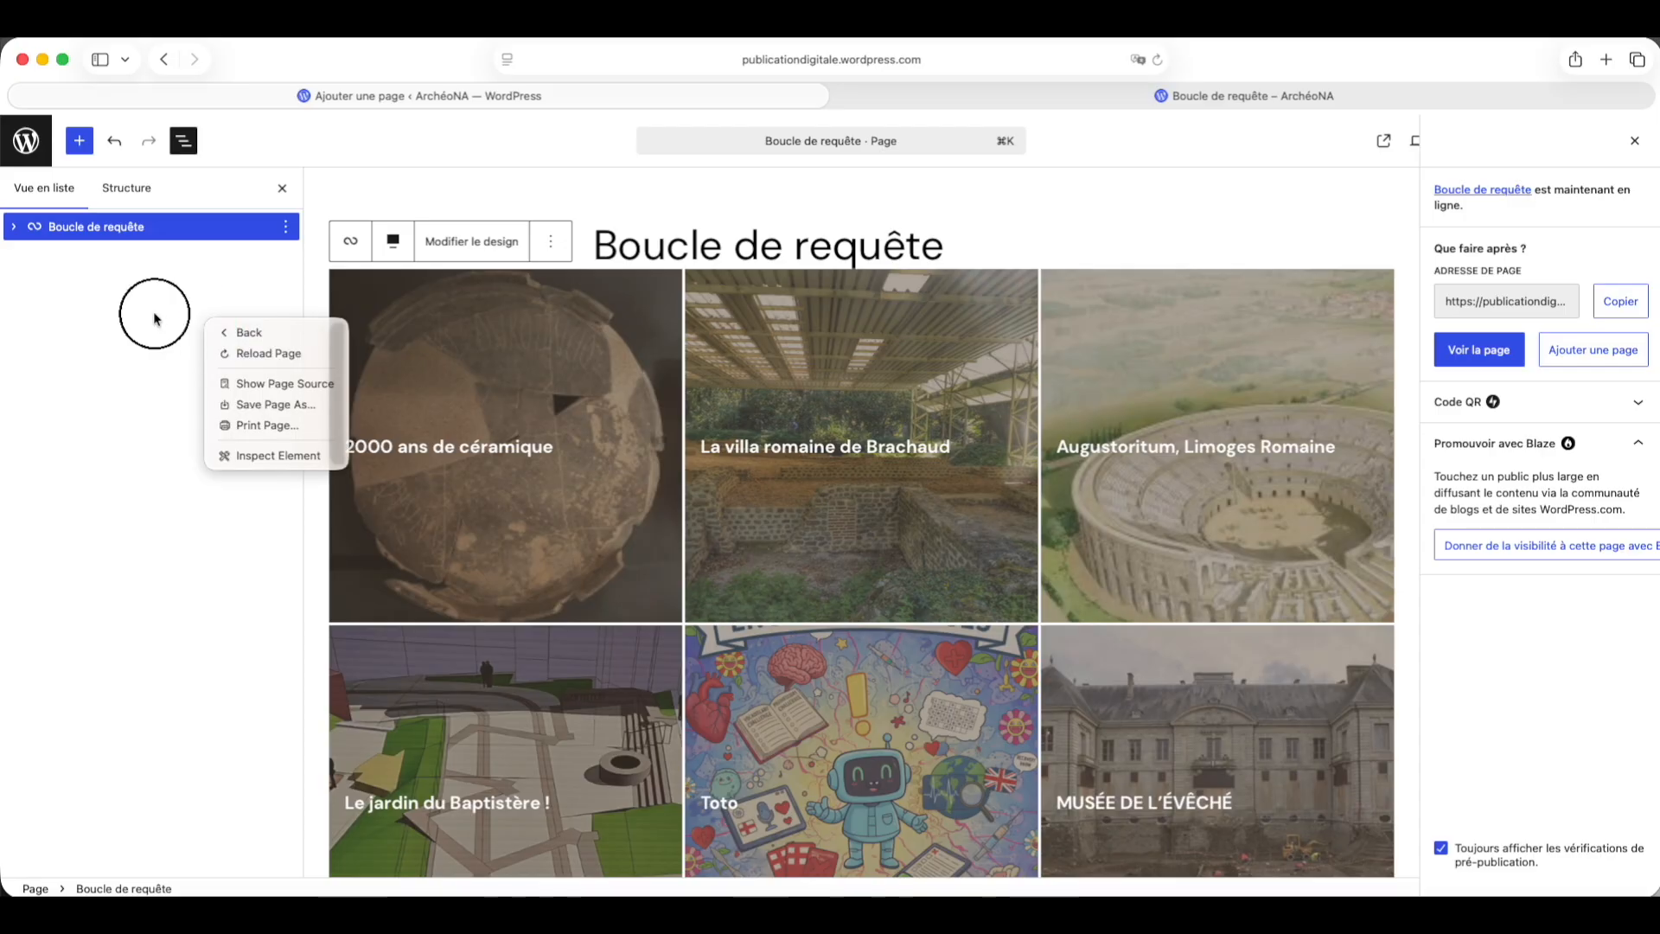
click(80, 143)
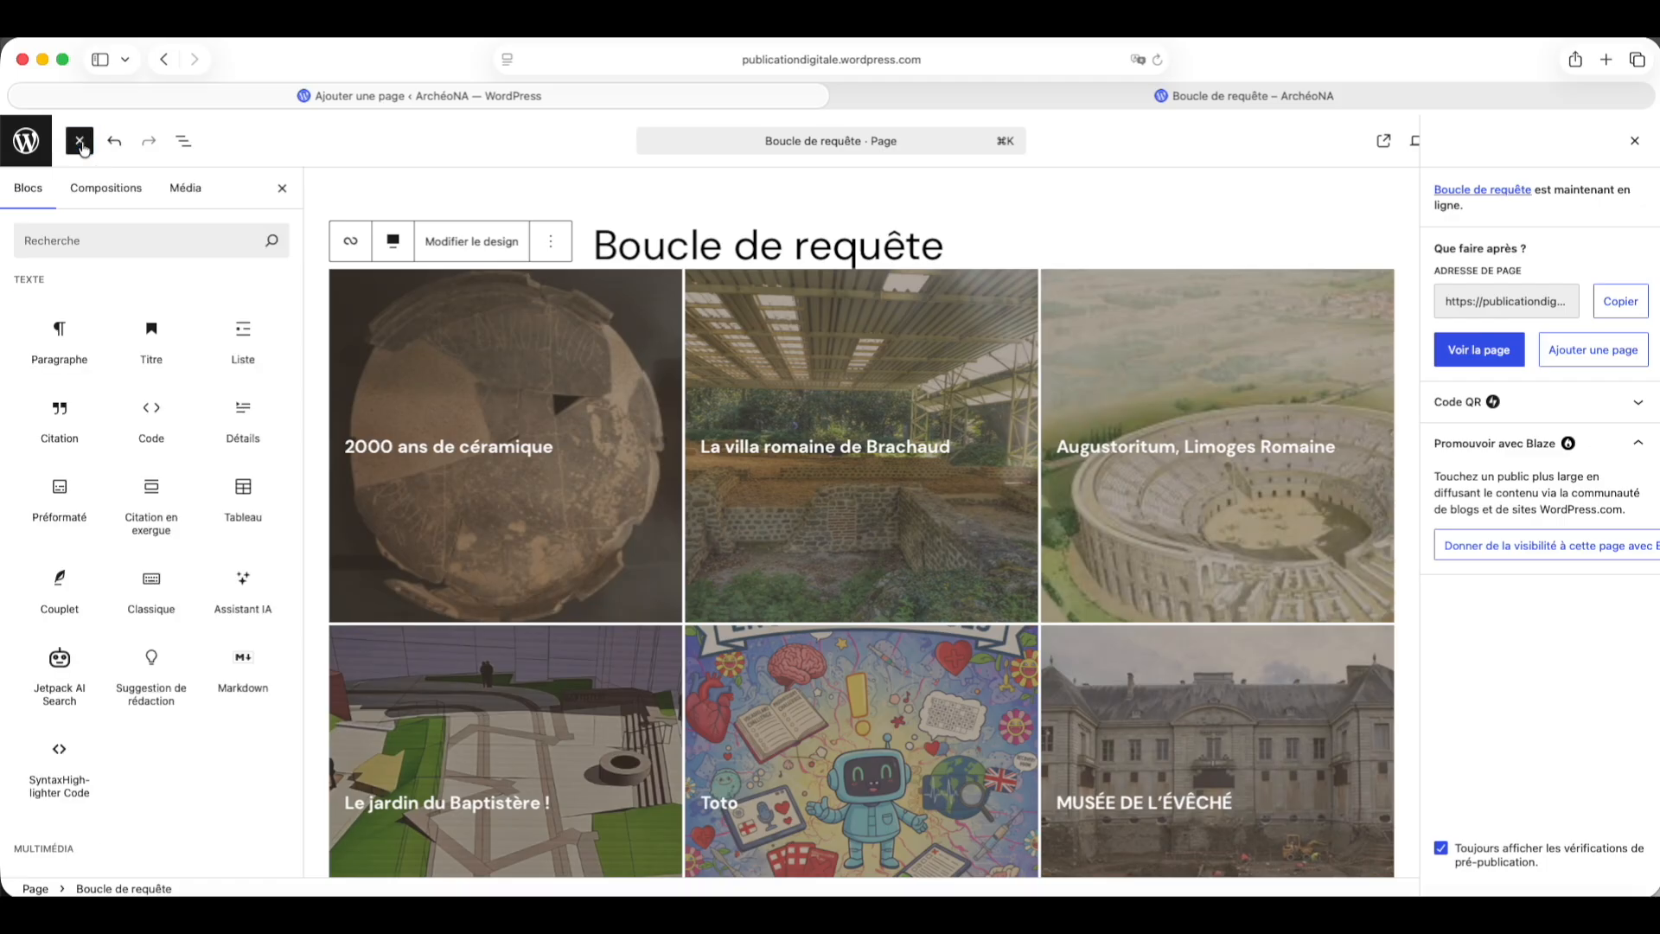
click(90, 243)
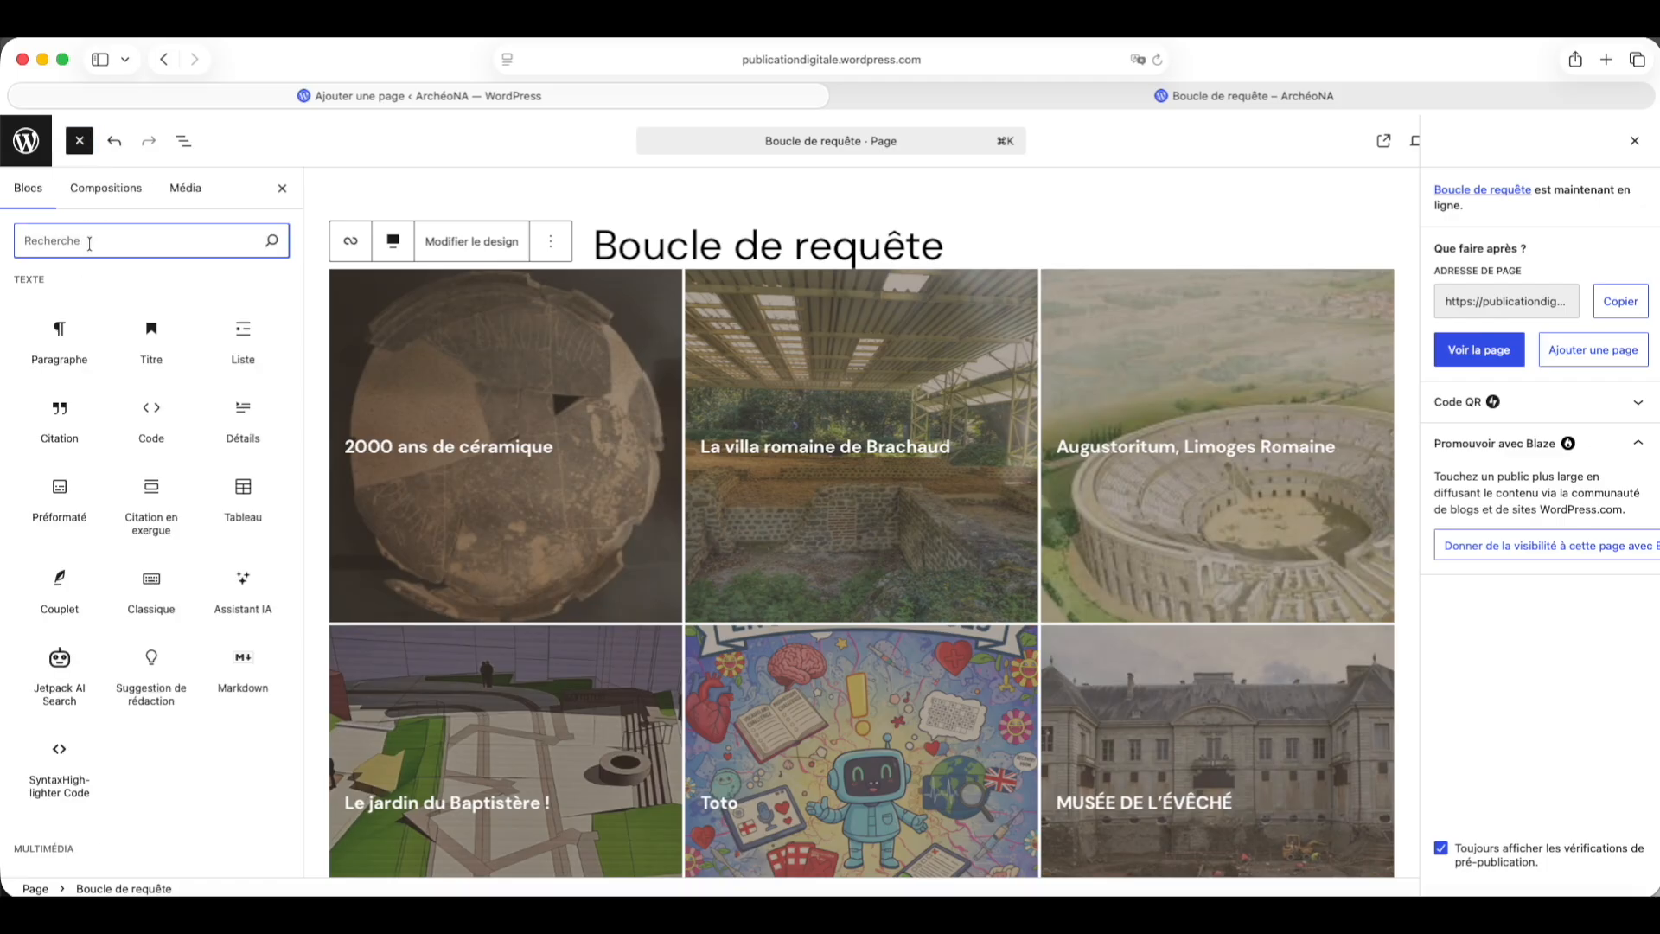
text(col)
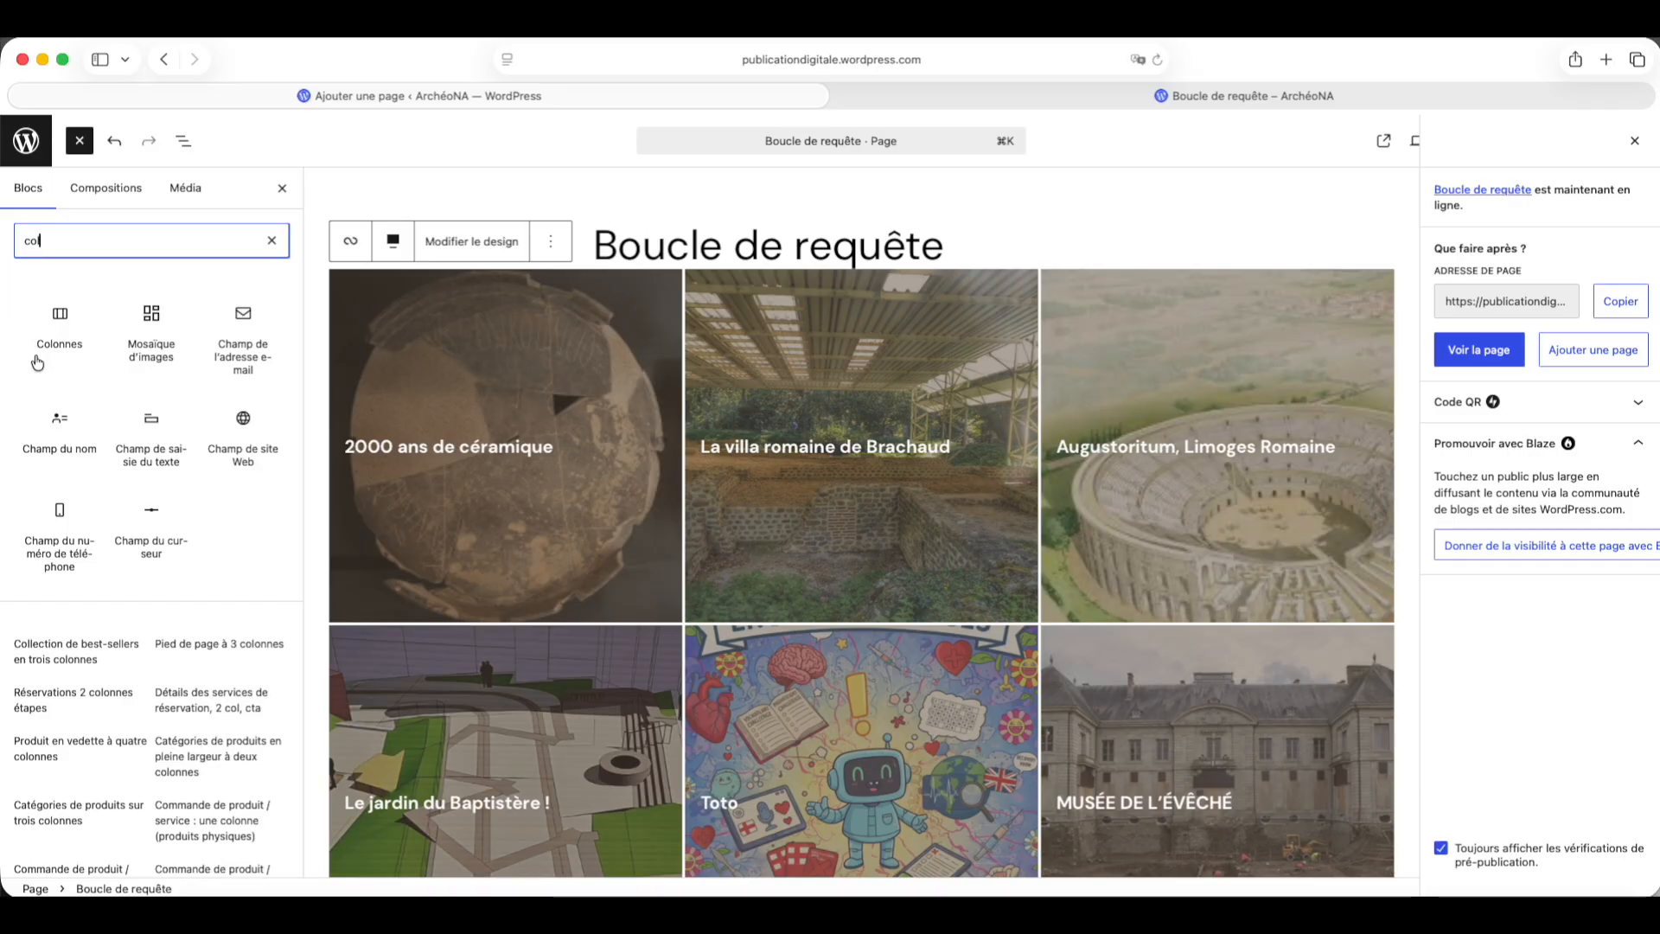
click(63, 325)
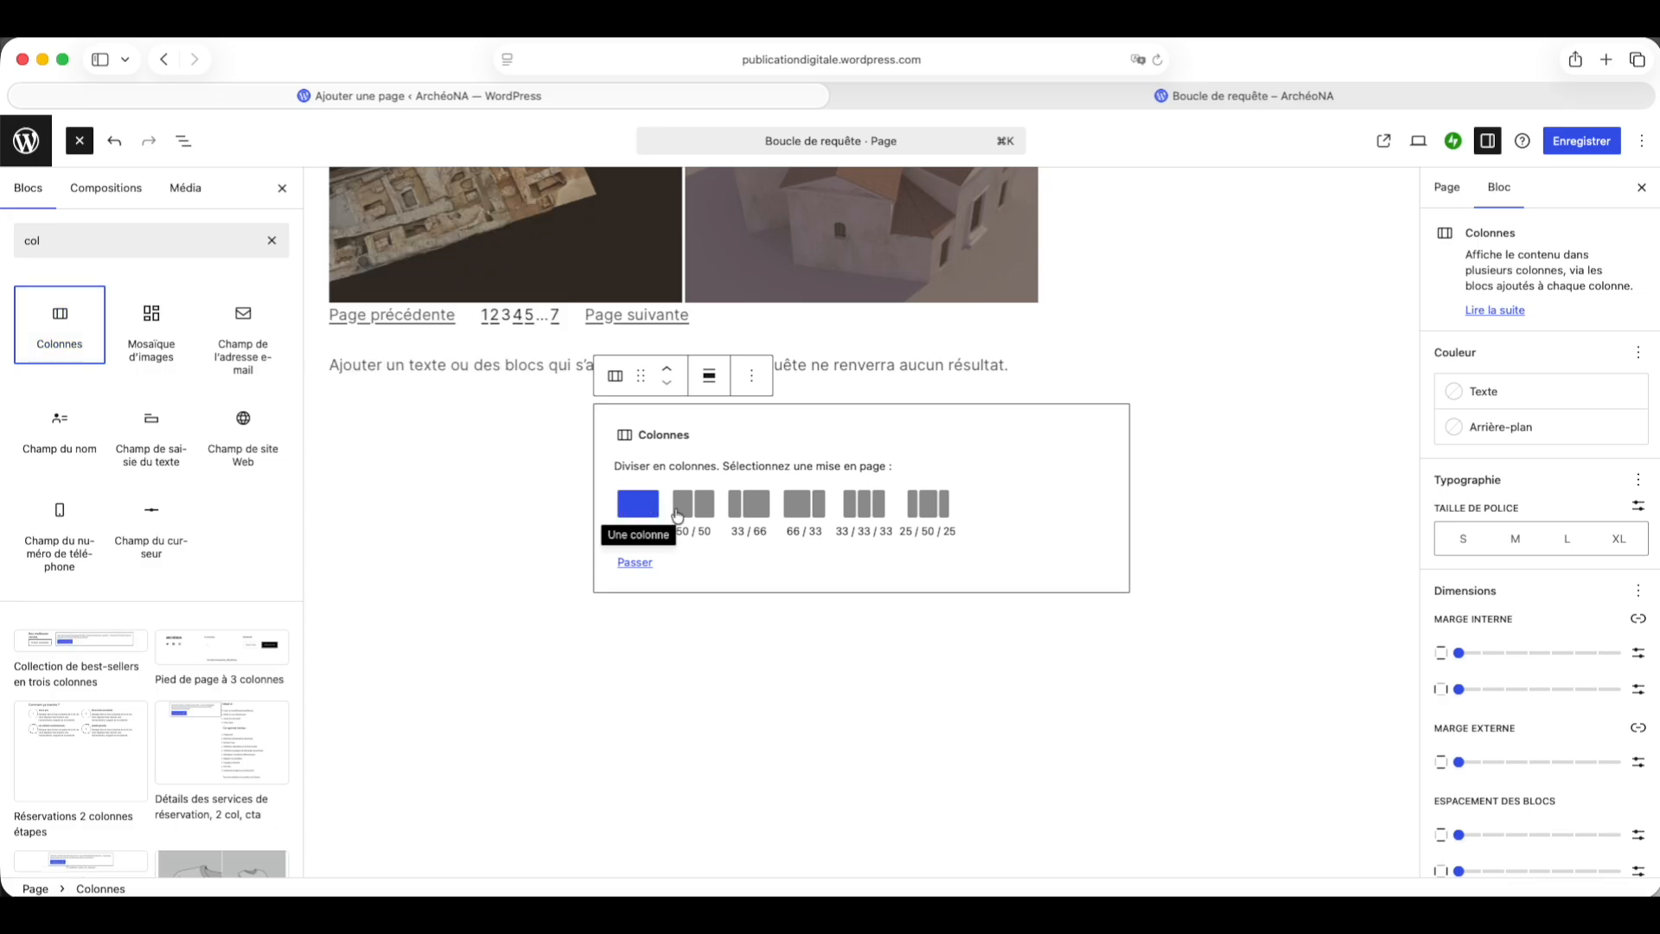
click(631, 511)
click(631, 511)
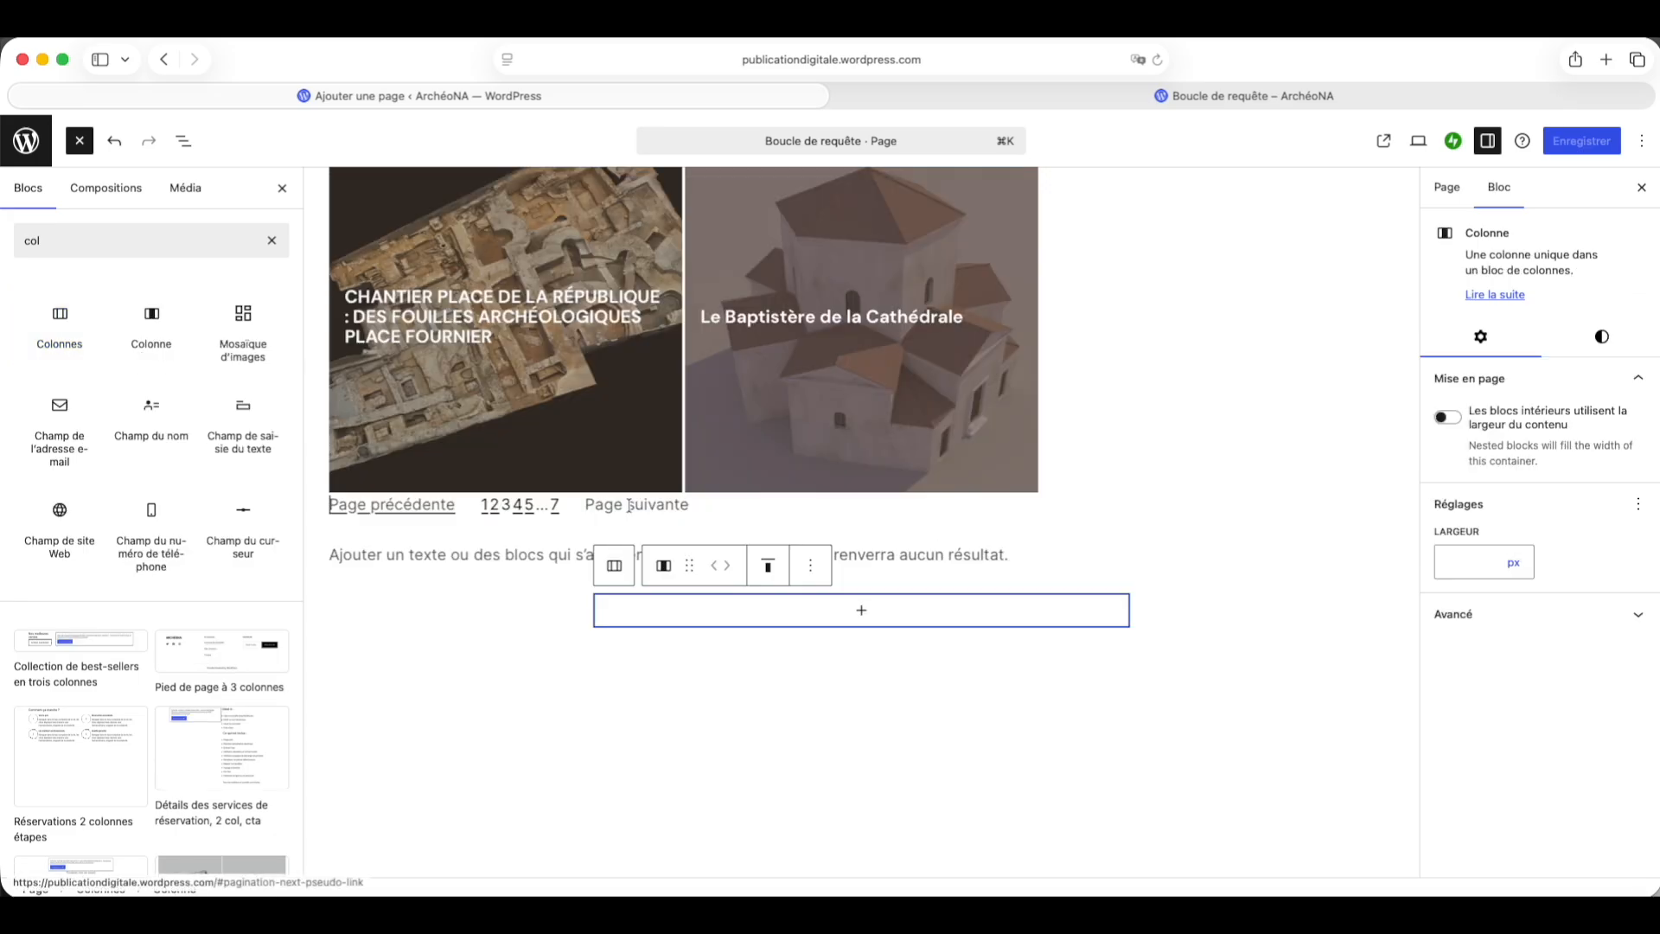
Step: Move the Query Loop inside the new column using the list view
click(184, 140)
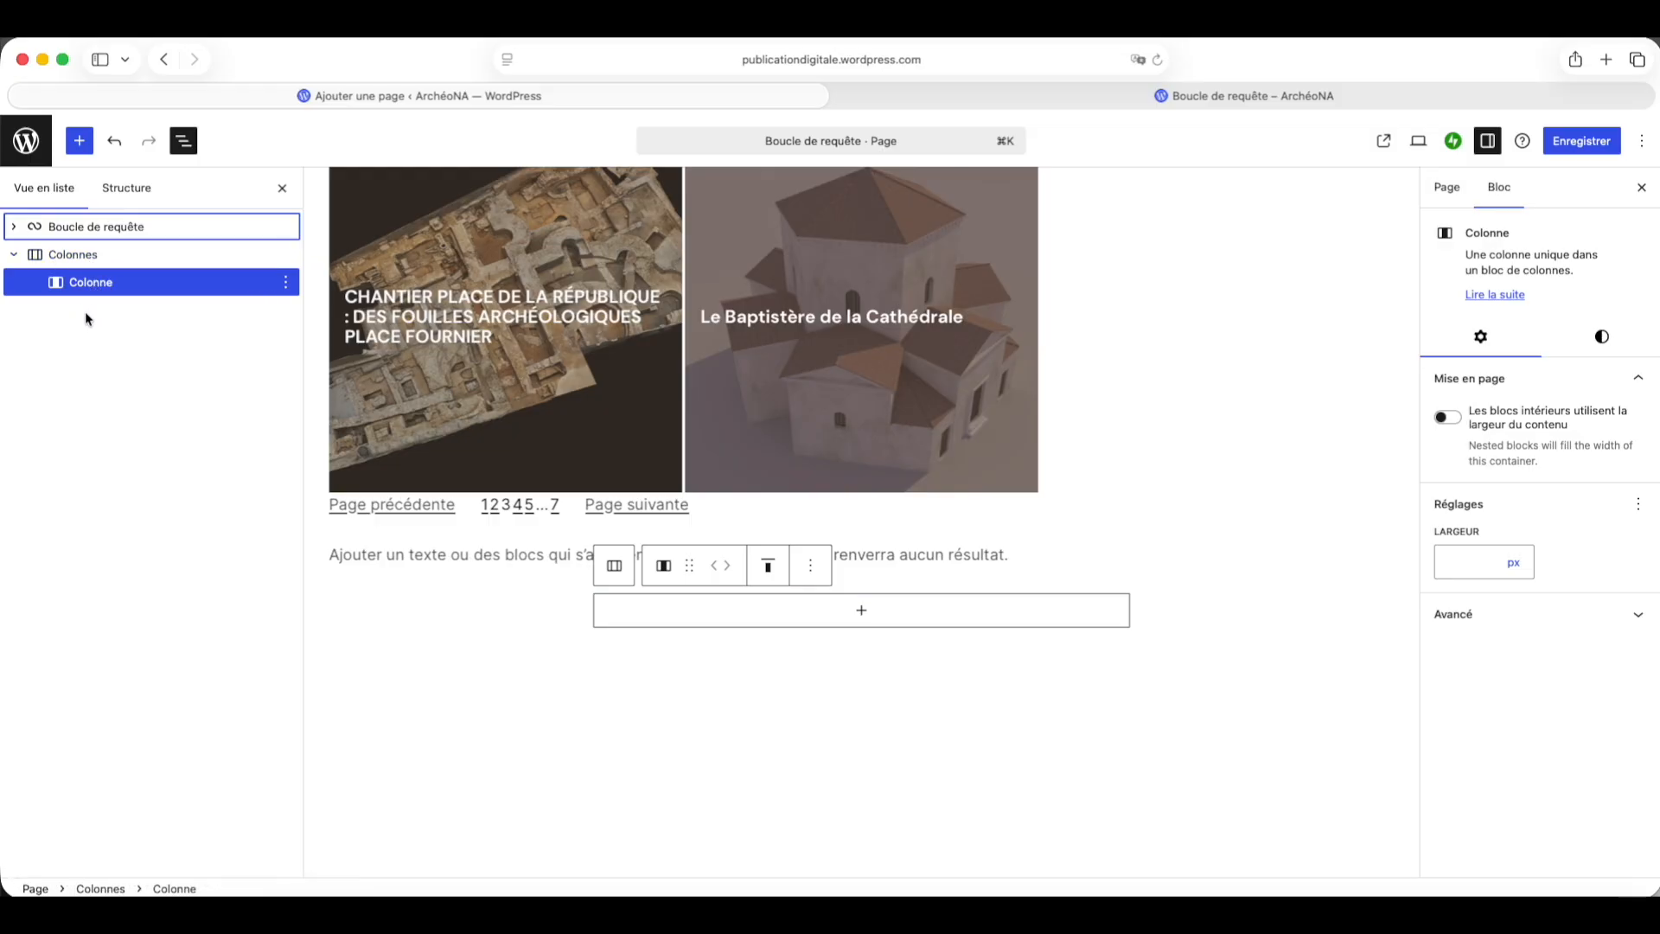
click(90, 232)
drag(164, 223, 95, 282)
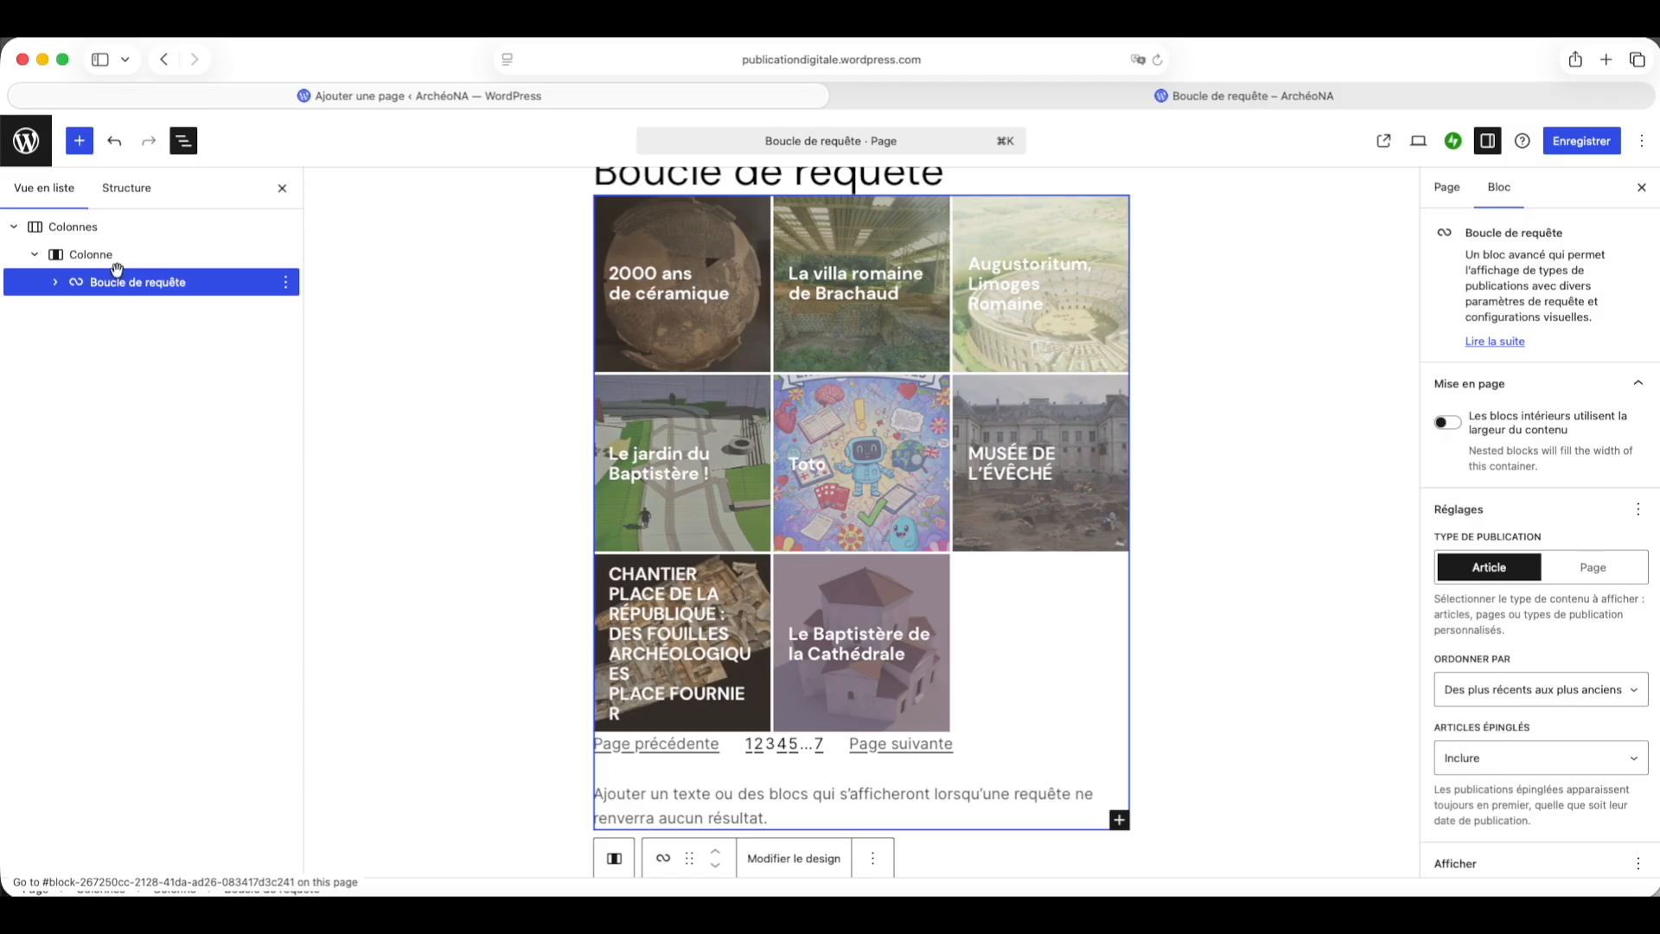
click(55, 283)
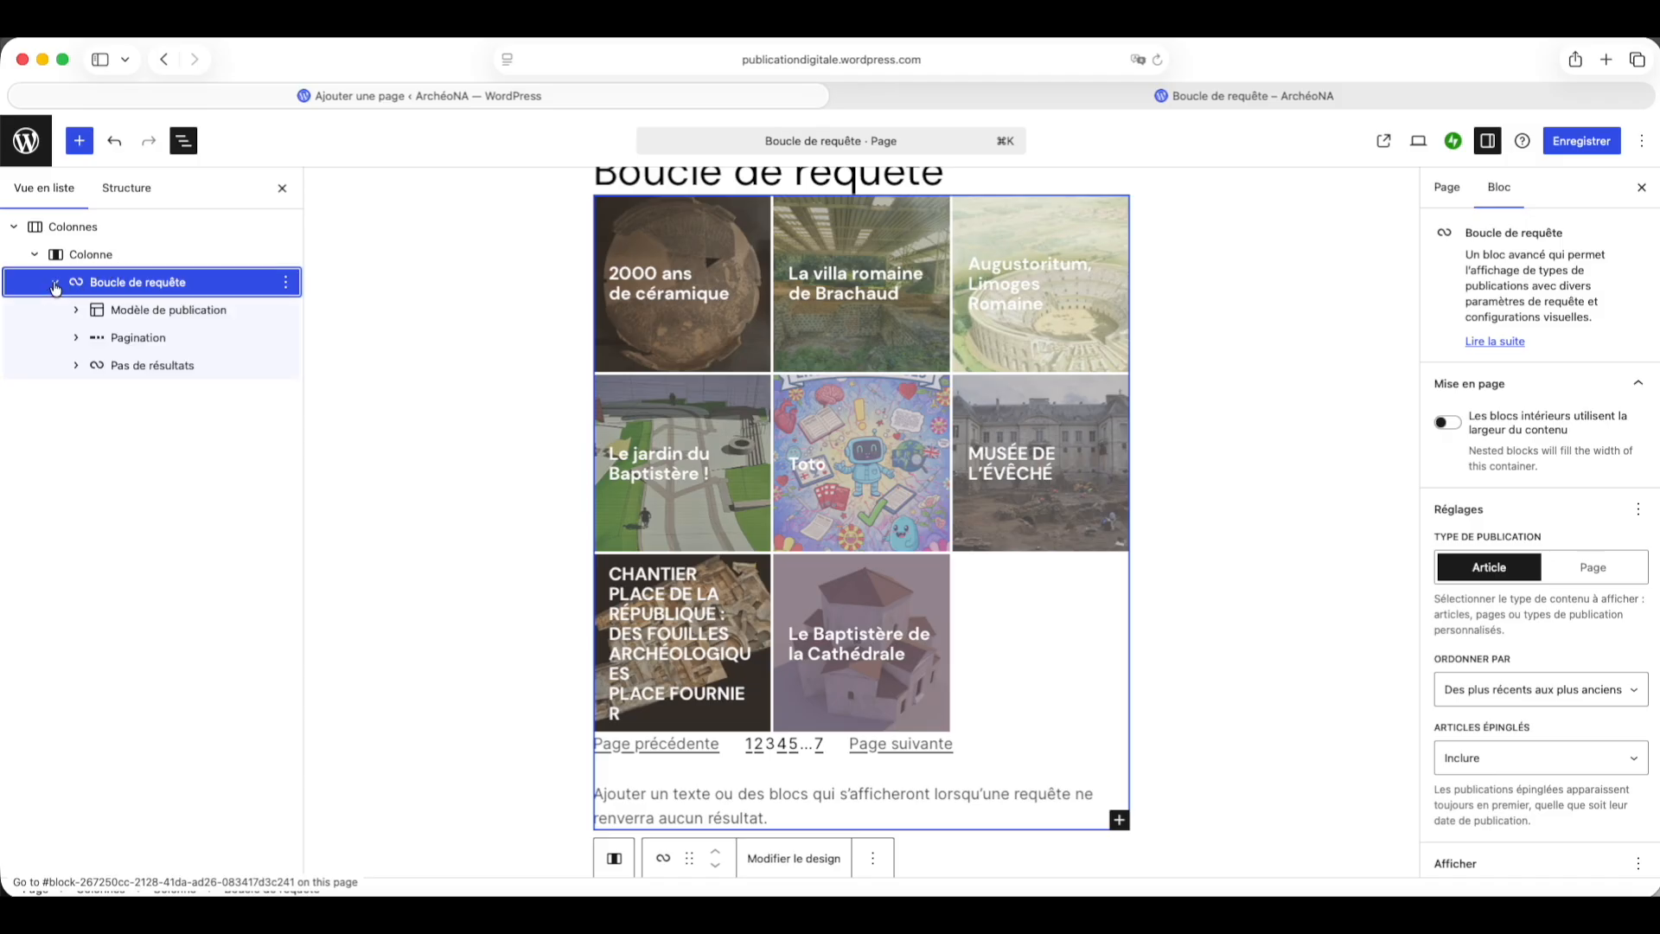
click(76, 310)
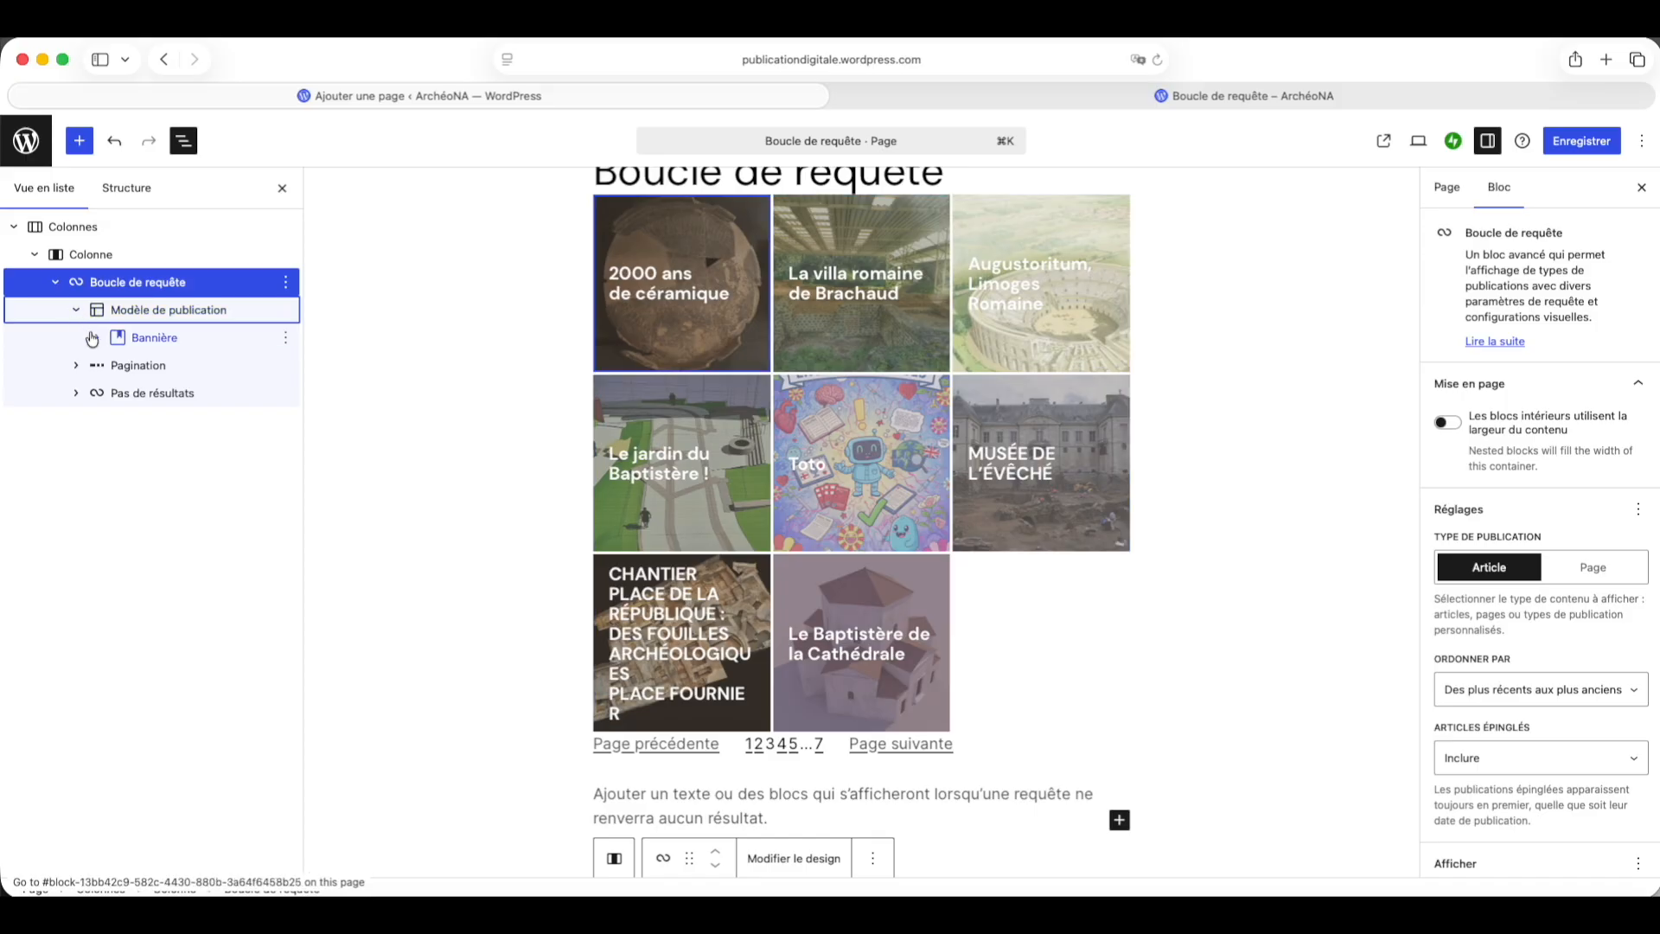
click(94, 337)
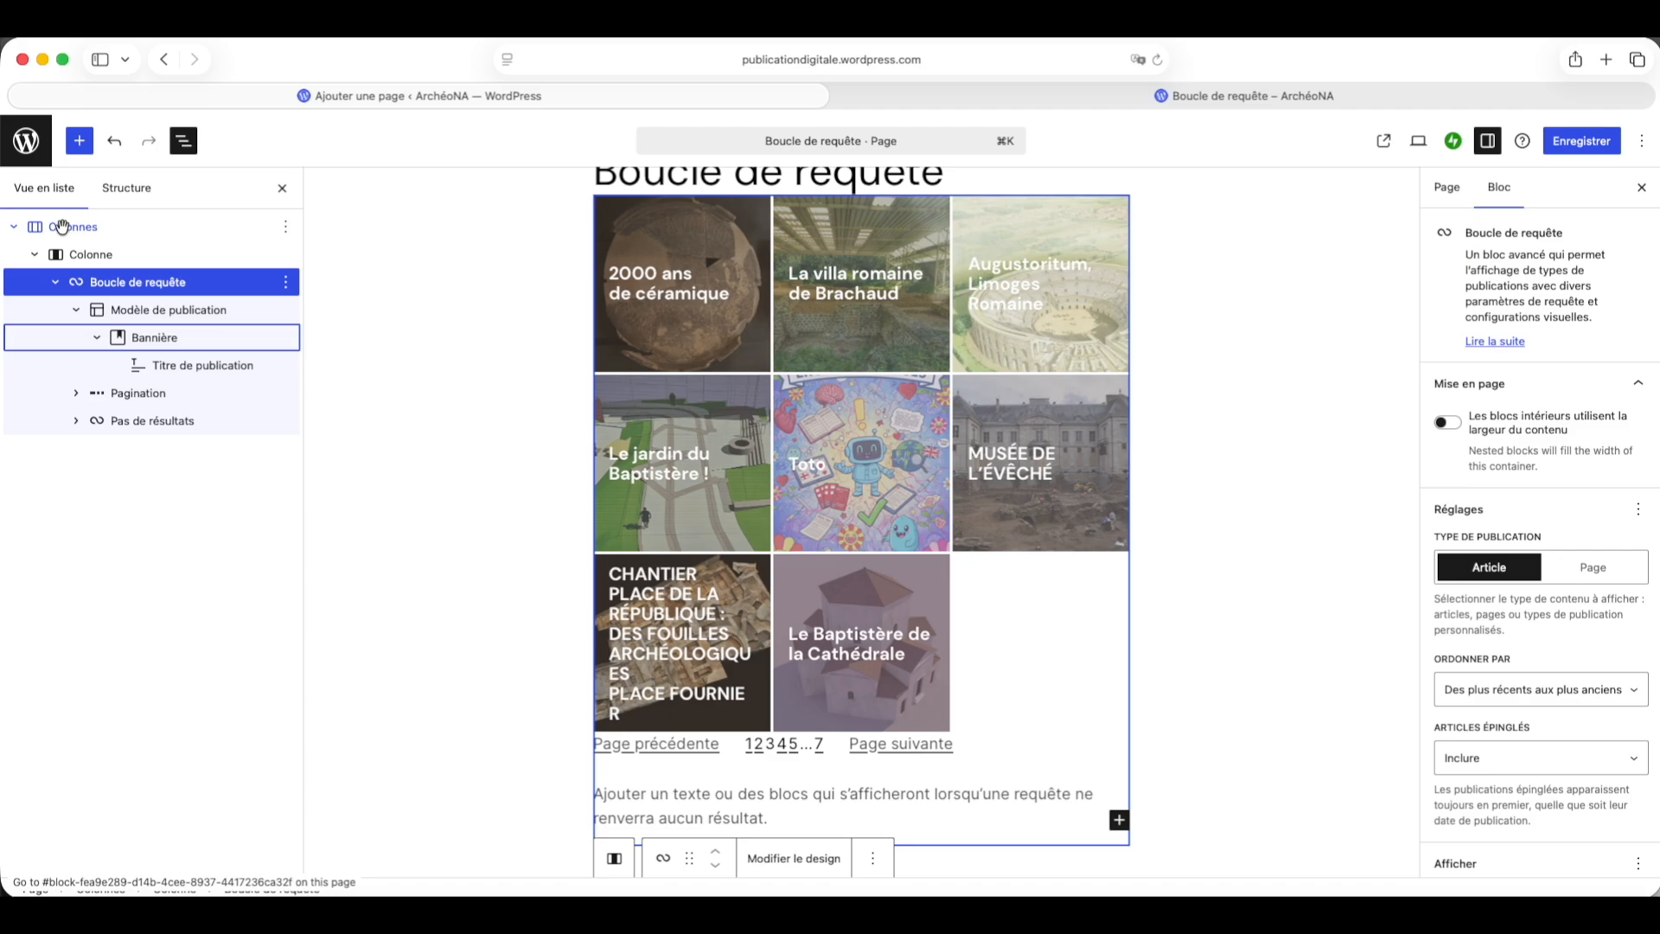
Step: Set the Columns block's alignment to full width
click(121, 228)
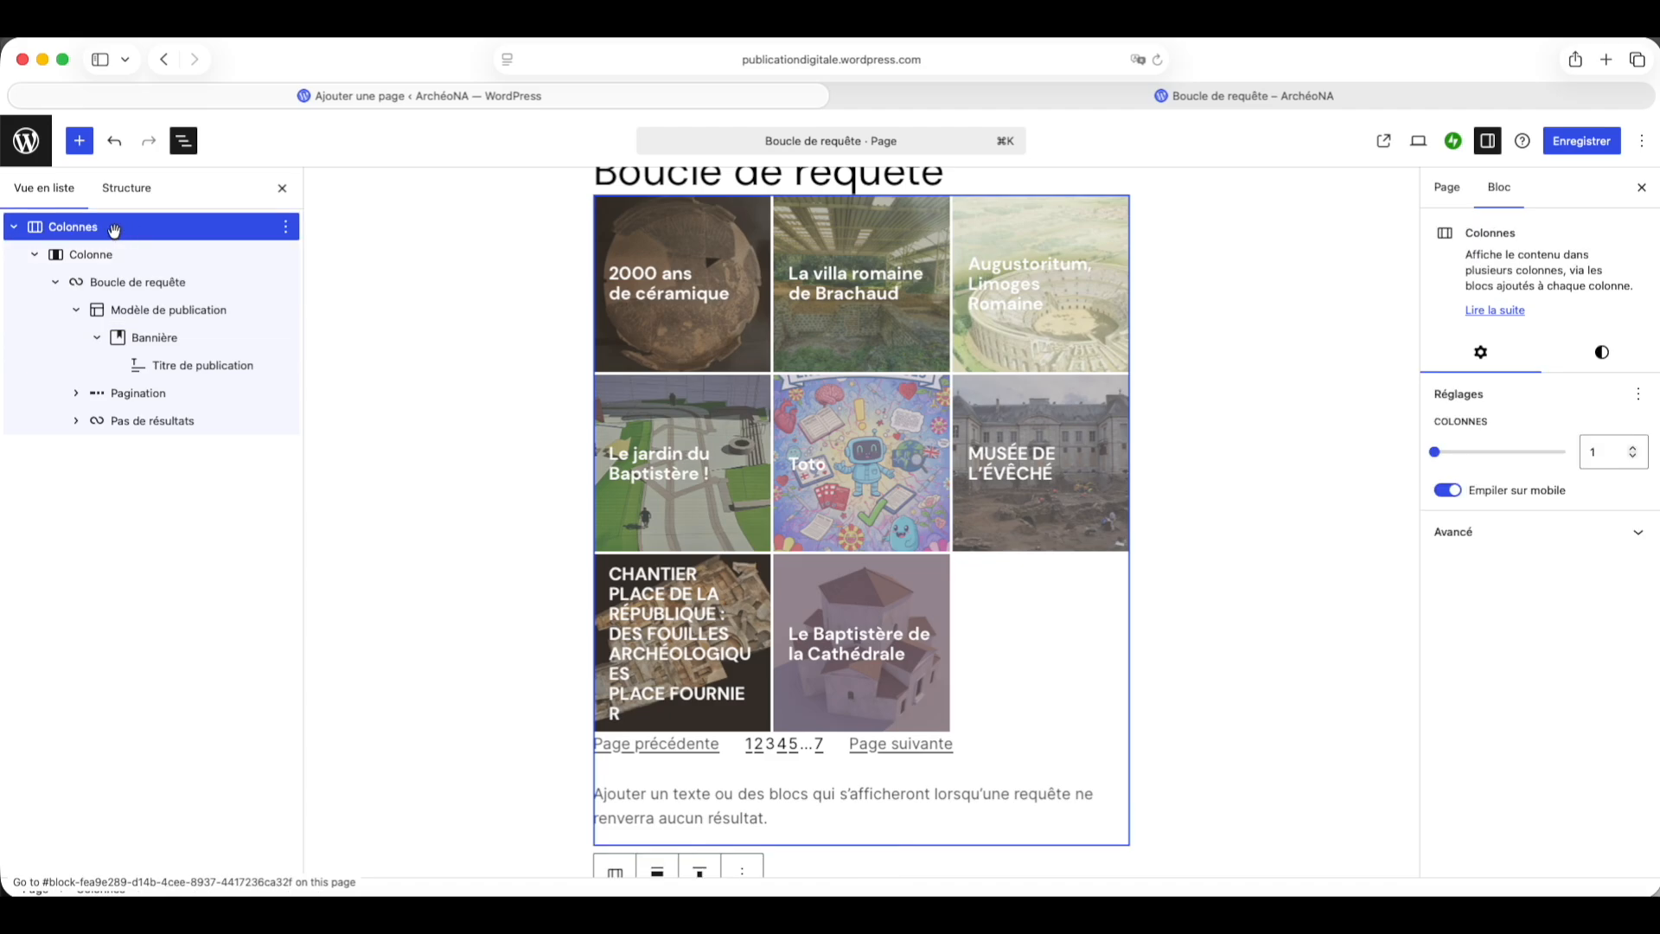
scroll(497, 259, up, 2)
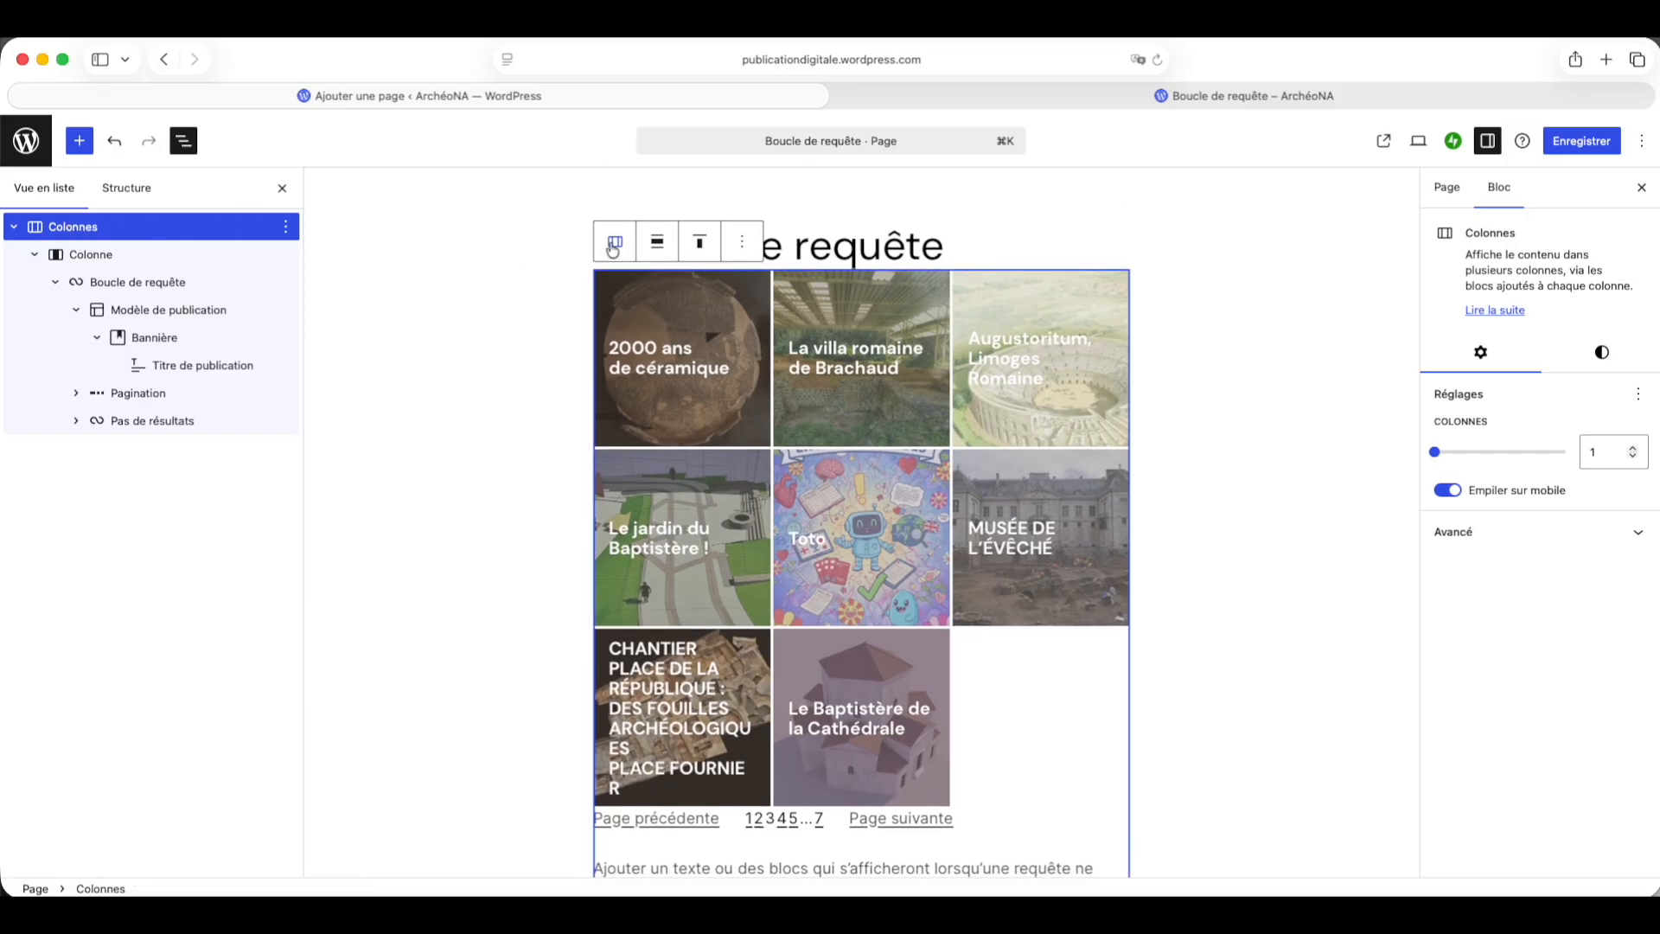
click(659, 245)
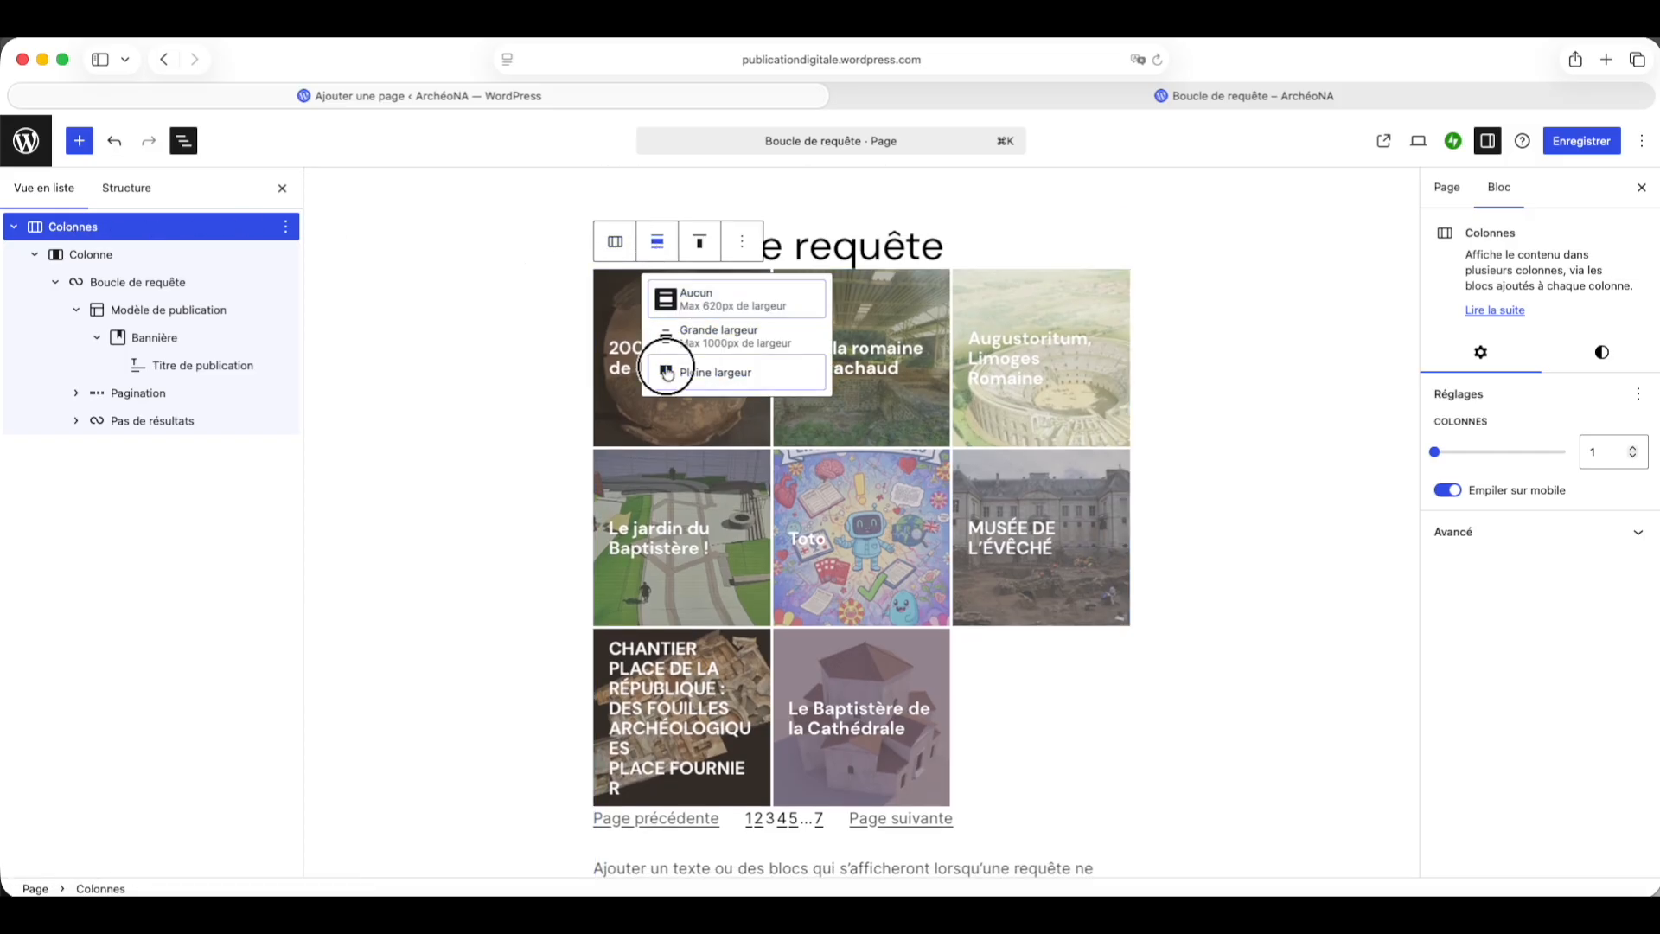
click(668, 373)
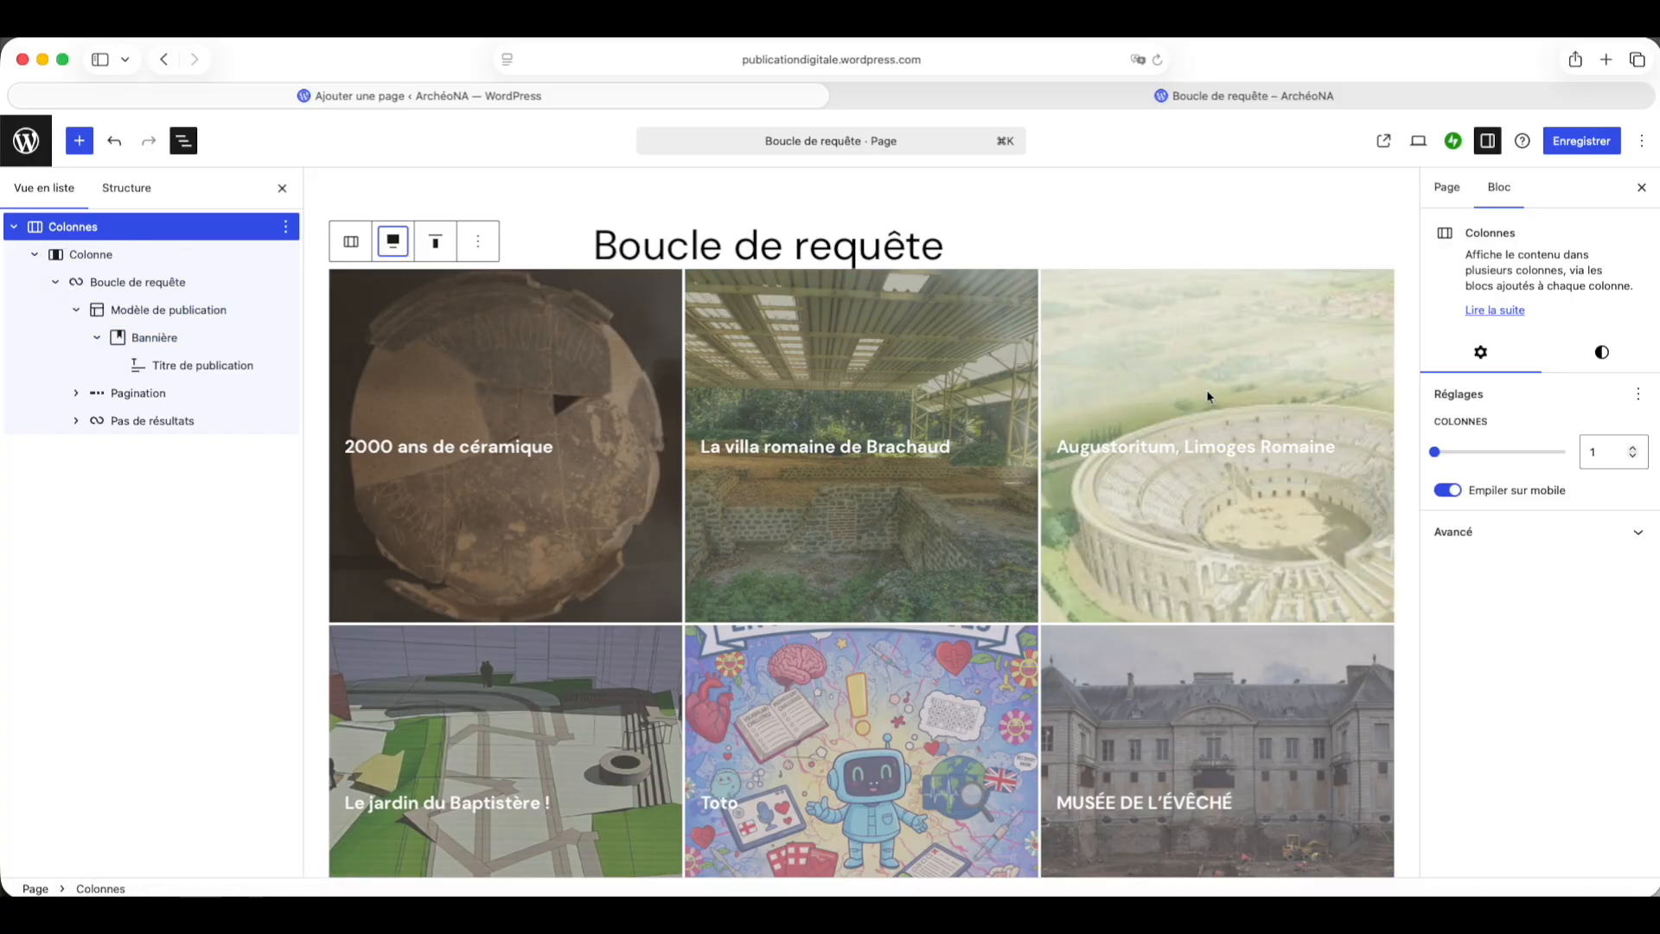
Step: Set the Columns block's background colour to Cyan bluish gray
click(1601, 355)
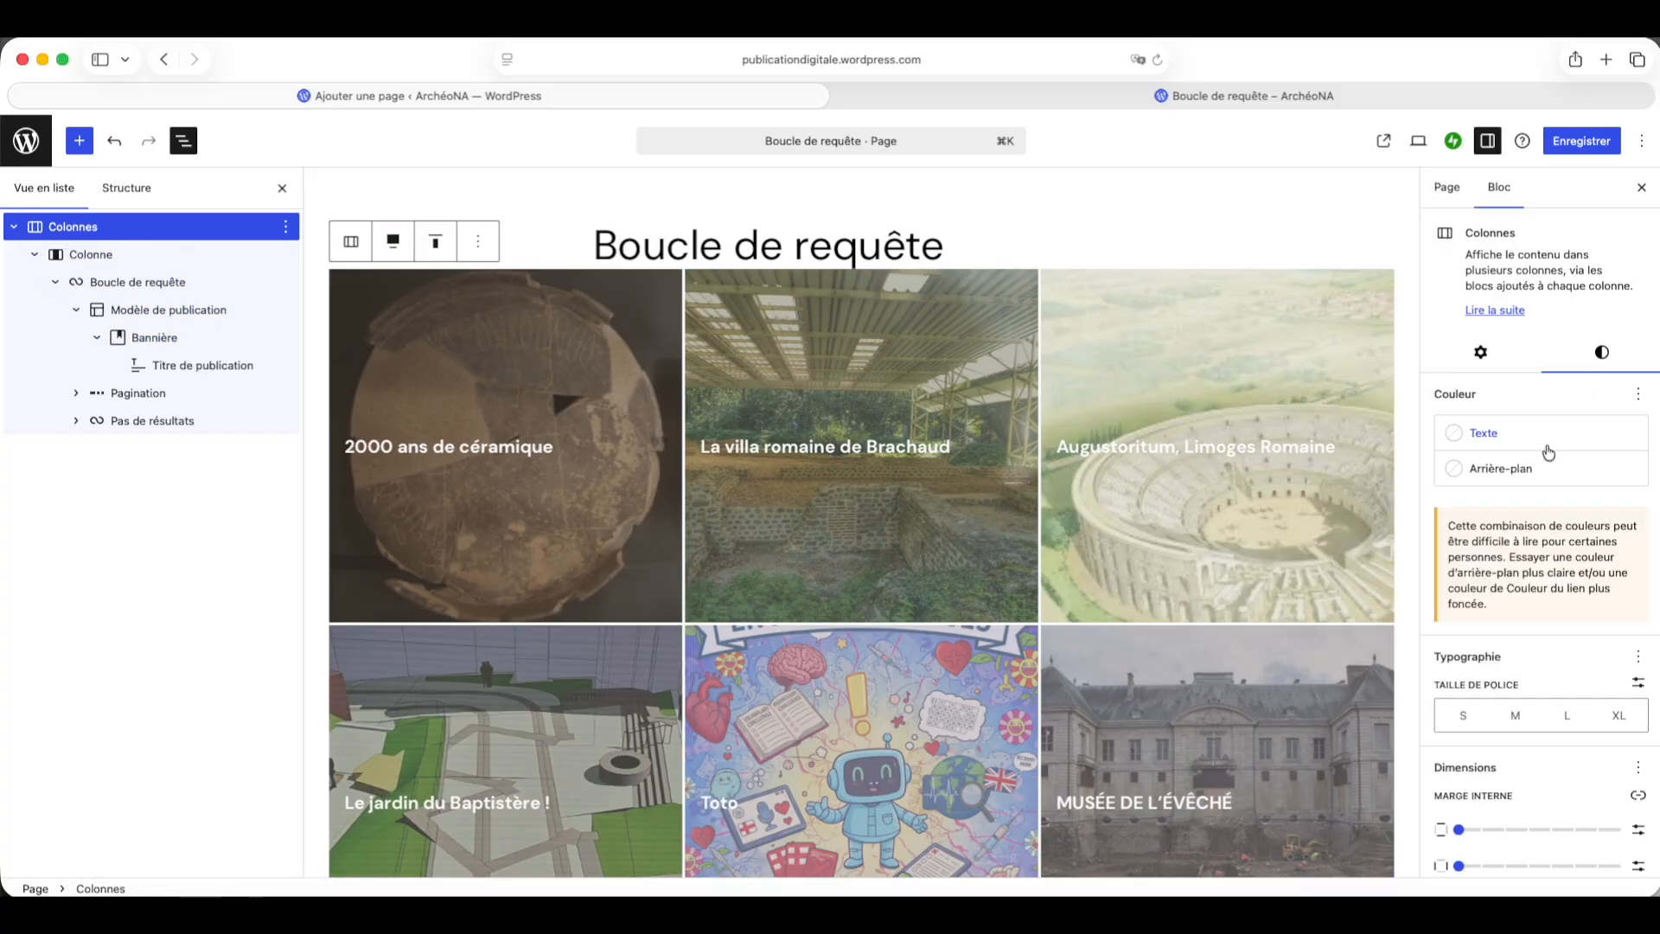
scroll(1513, 550, down, 5)
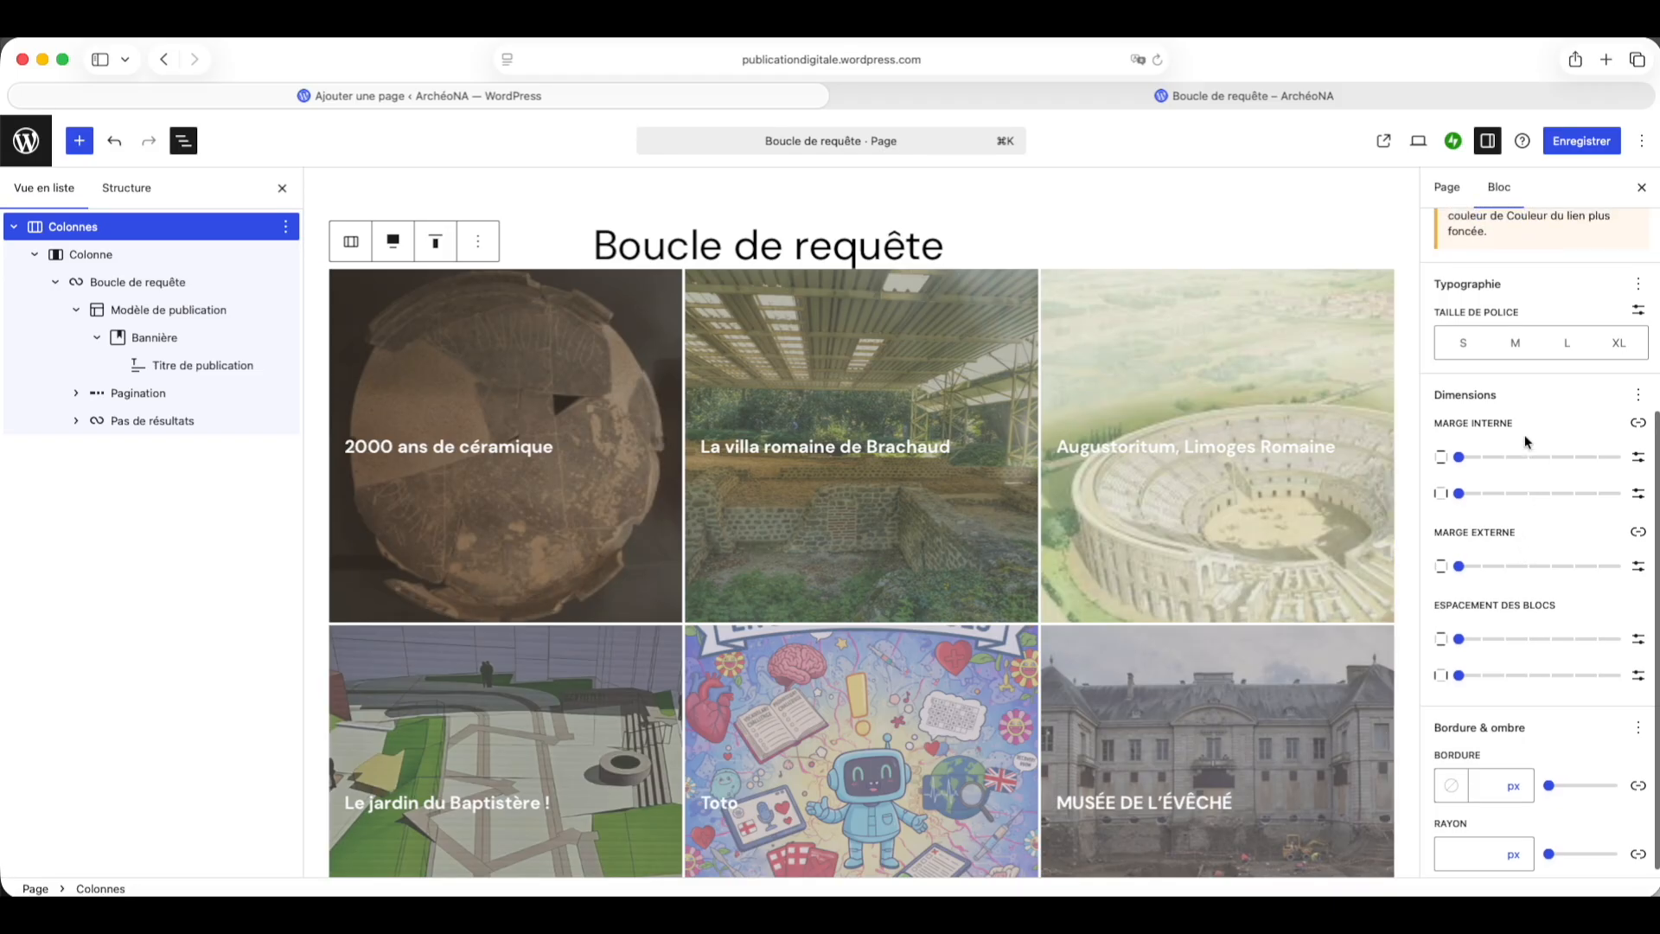
scroll(1515, 501, up, 5)
click(1491, 474)
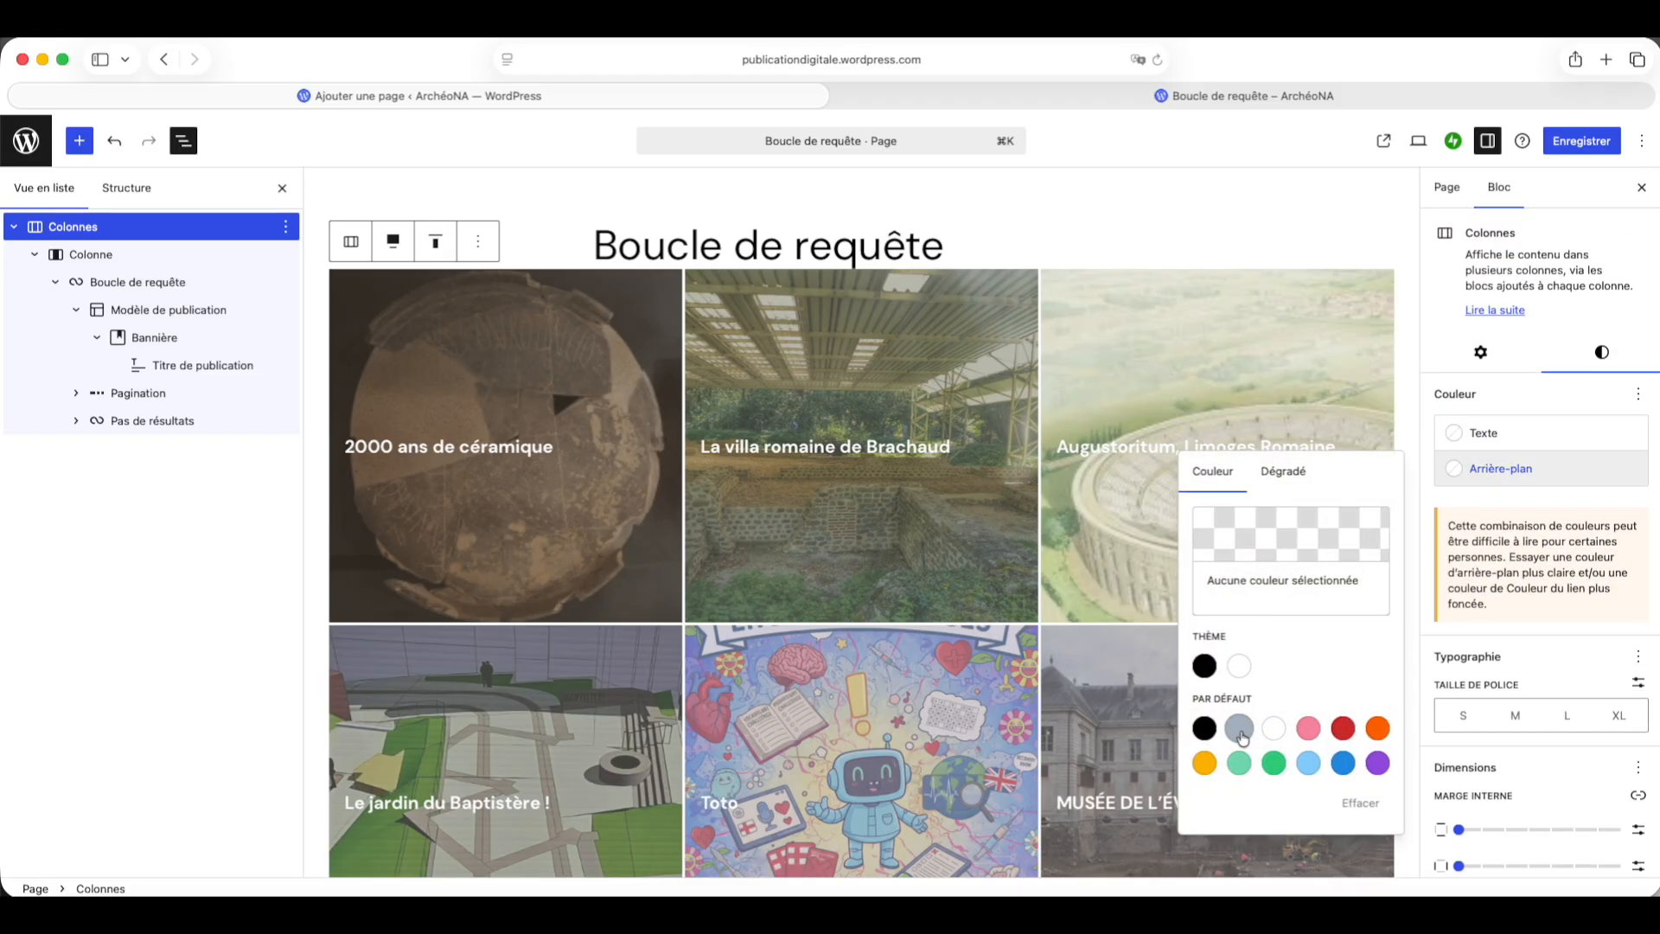
click(1239, 729)
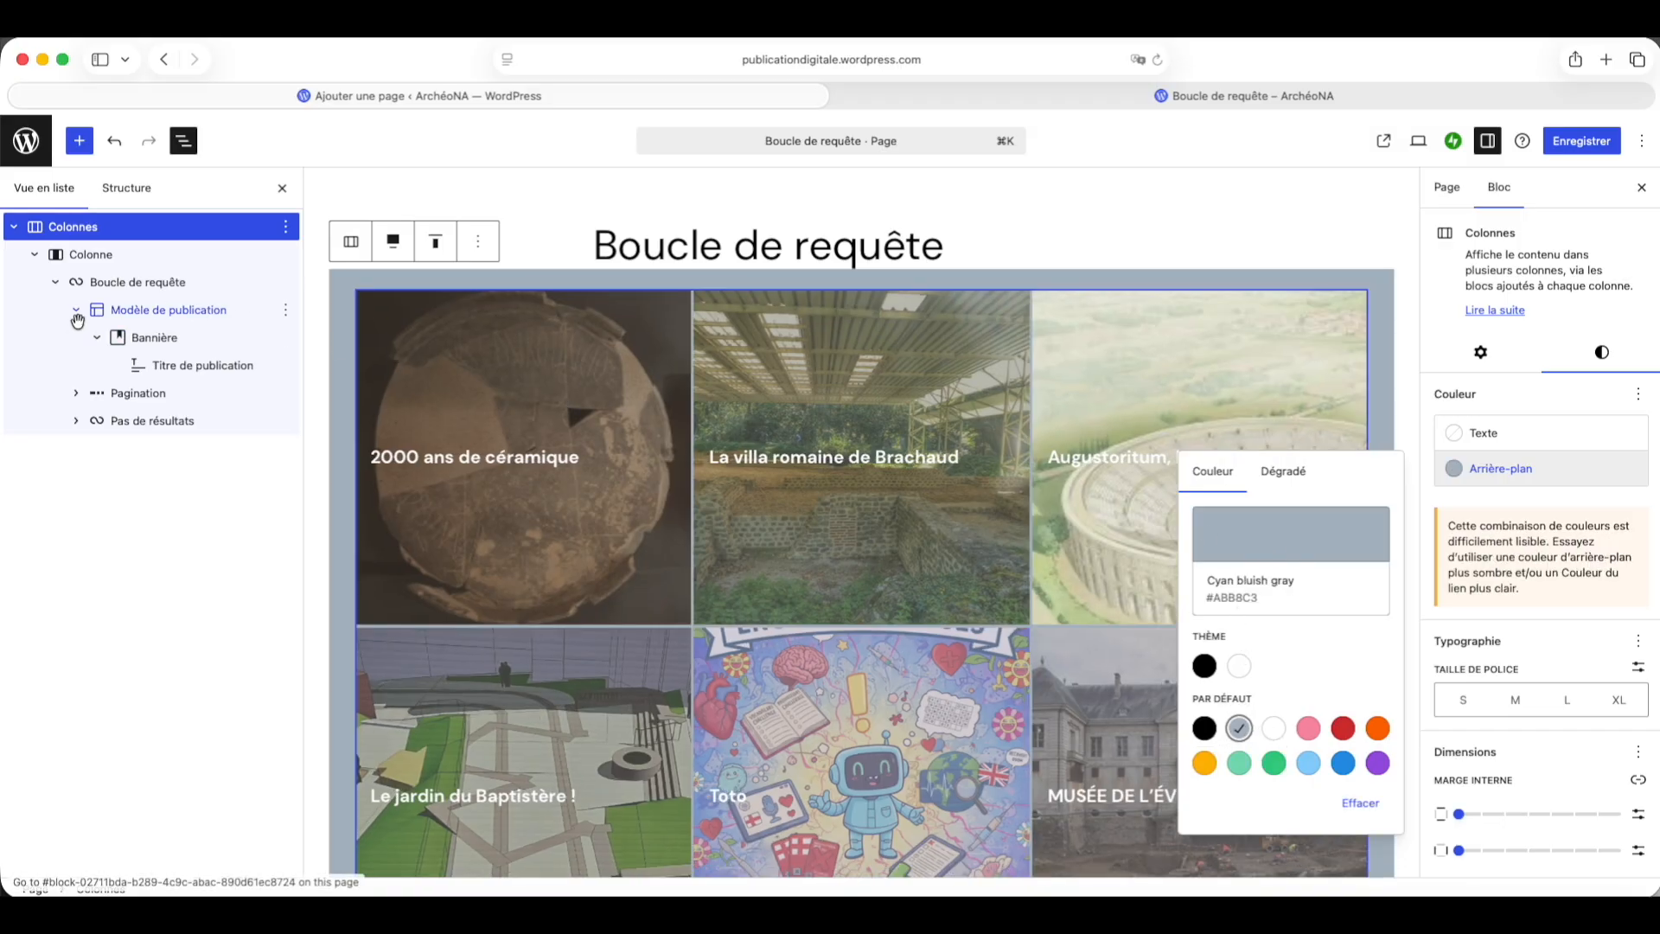
Step: Select the column and insert a Heading block below the columns
click(35, 255)
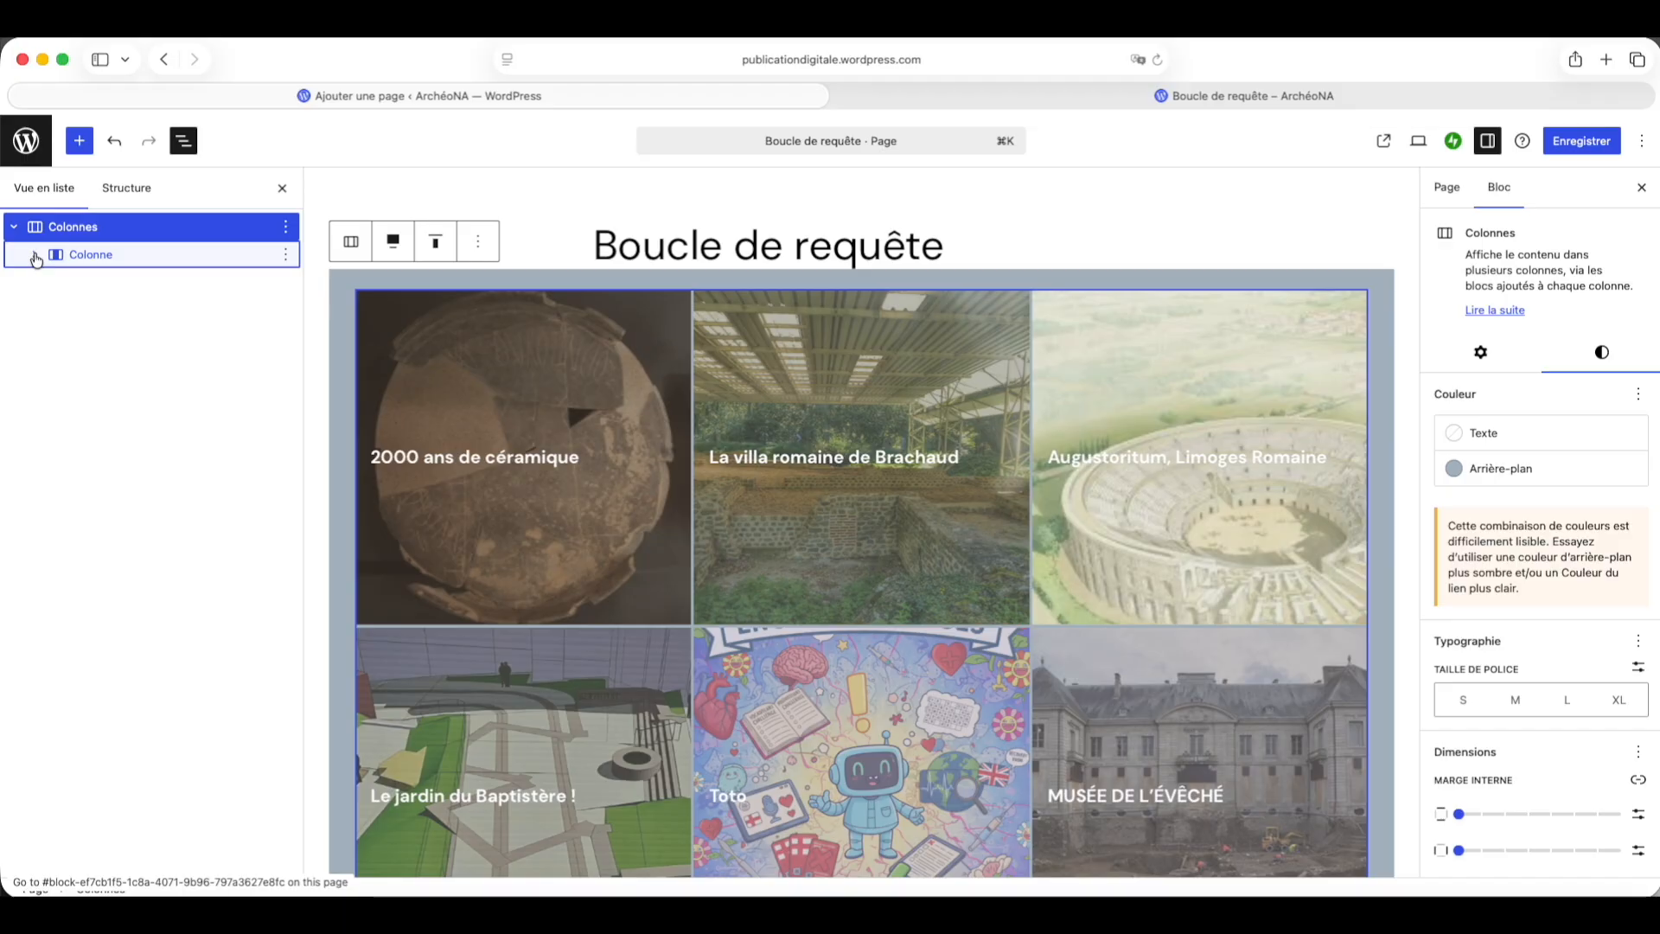
click(35, 255)
click(91, 256)
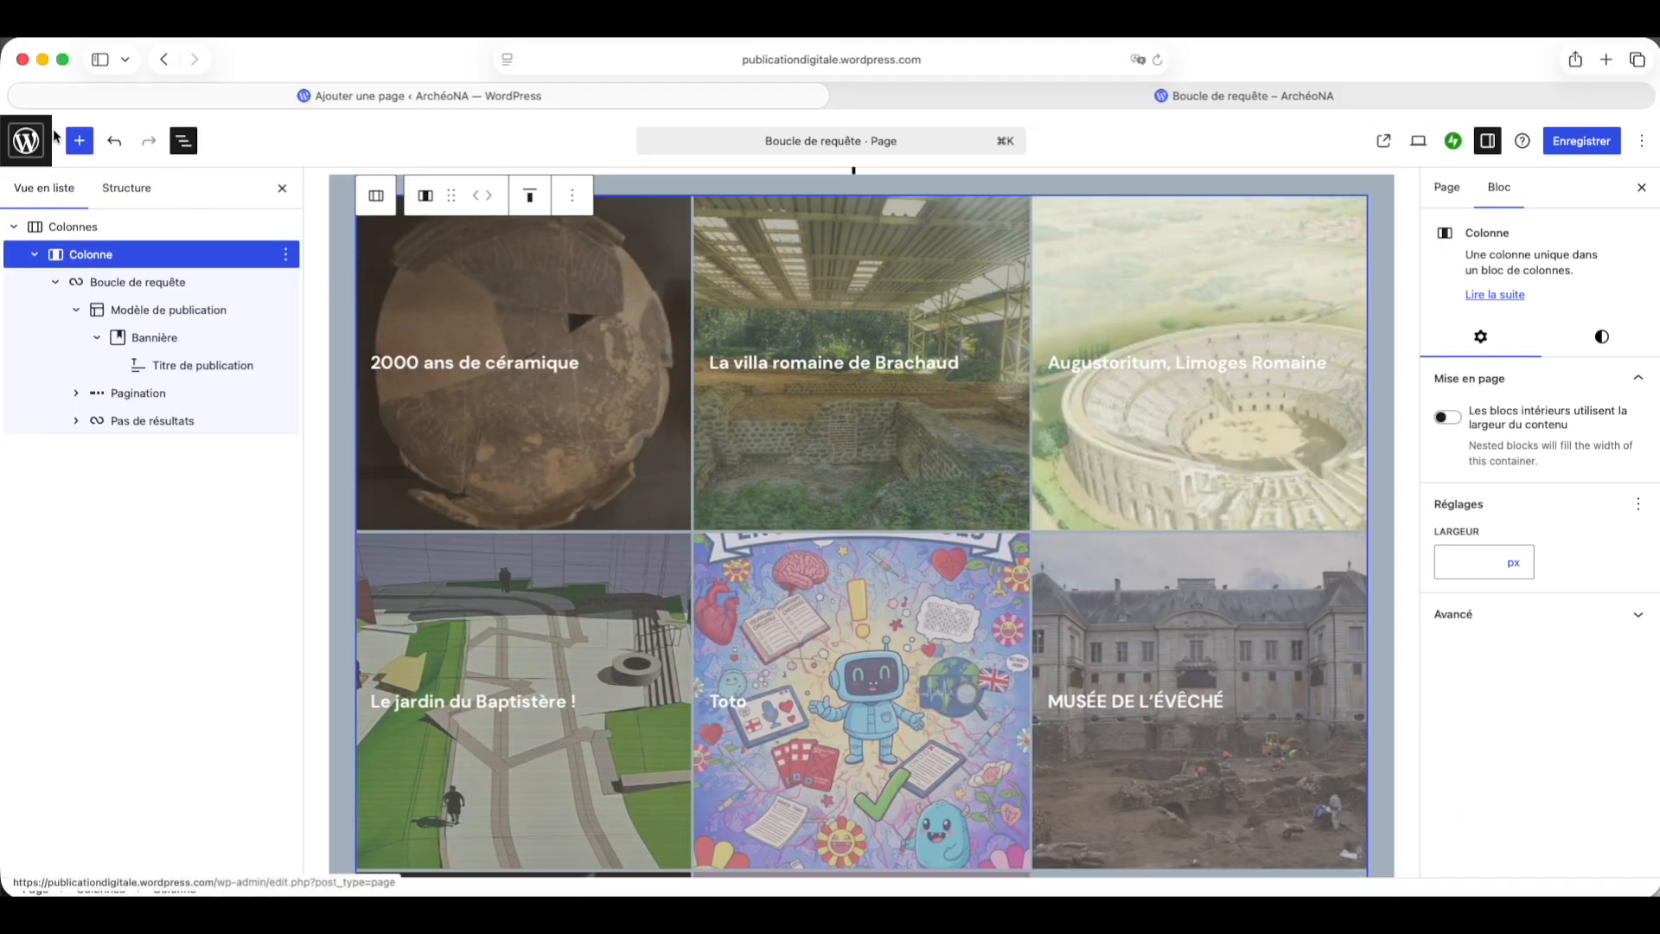
click(78, 140)
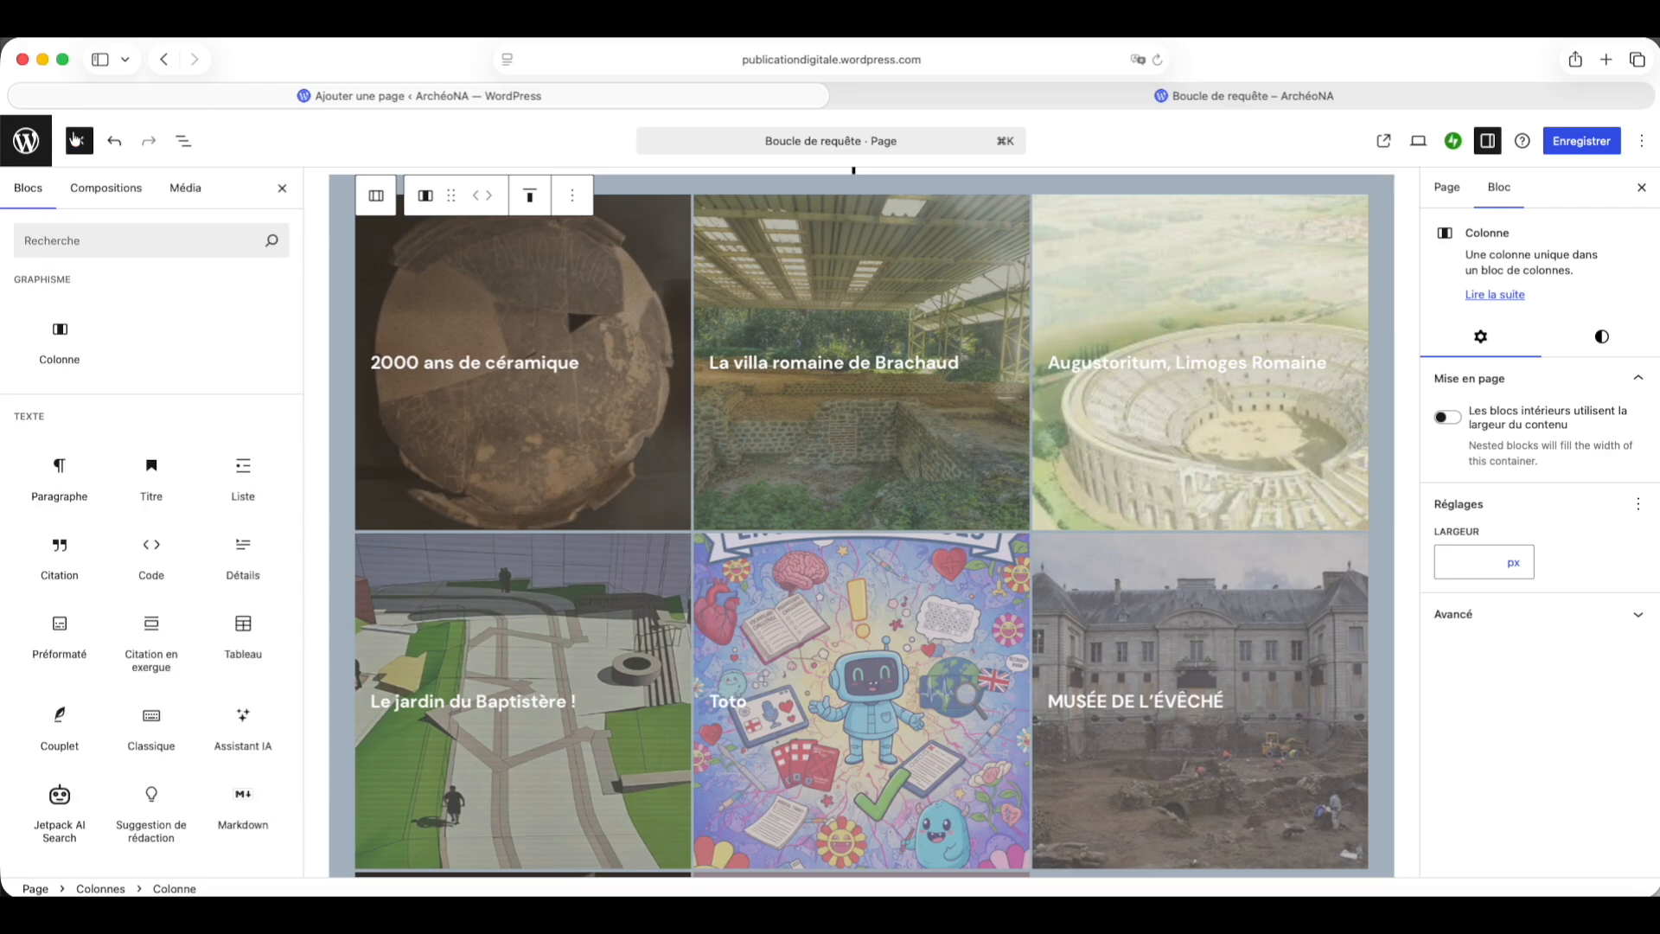
click(152, 471)
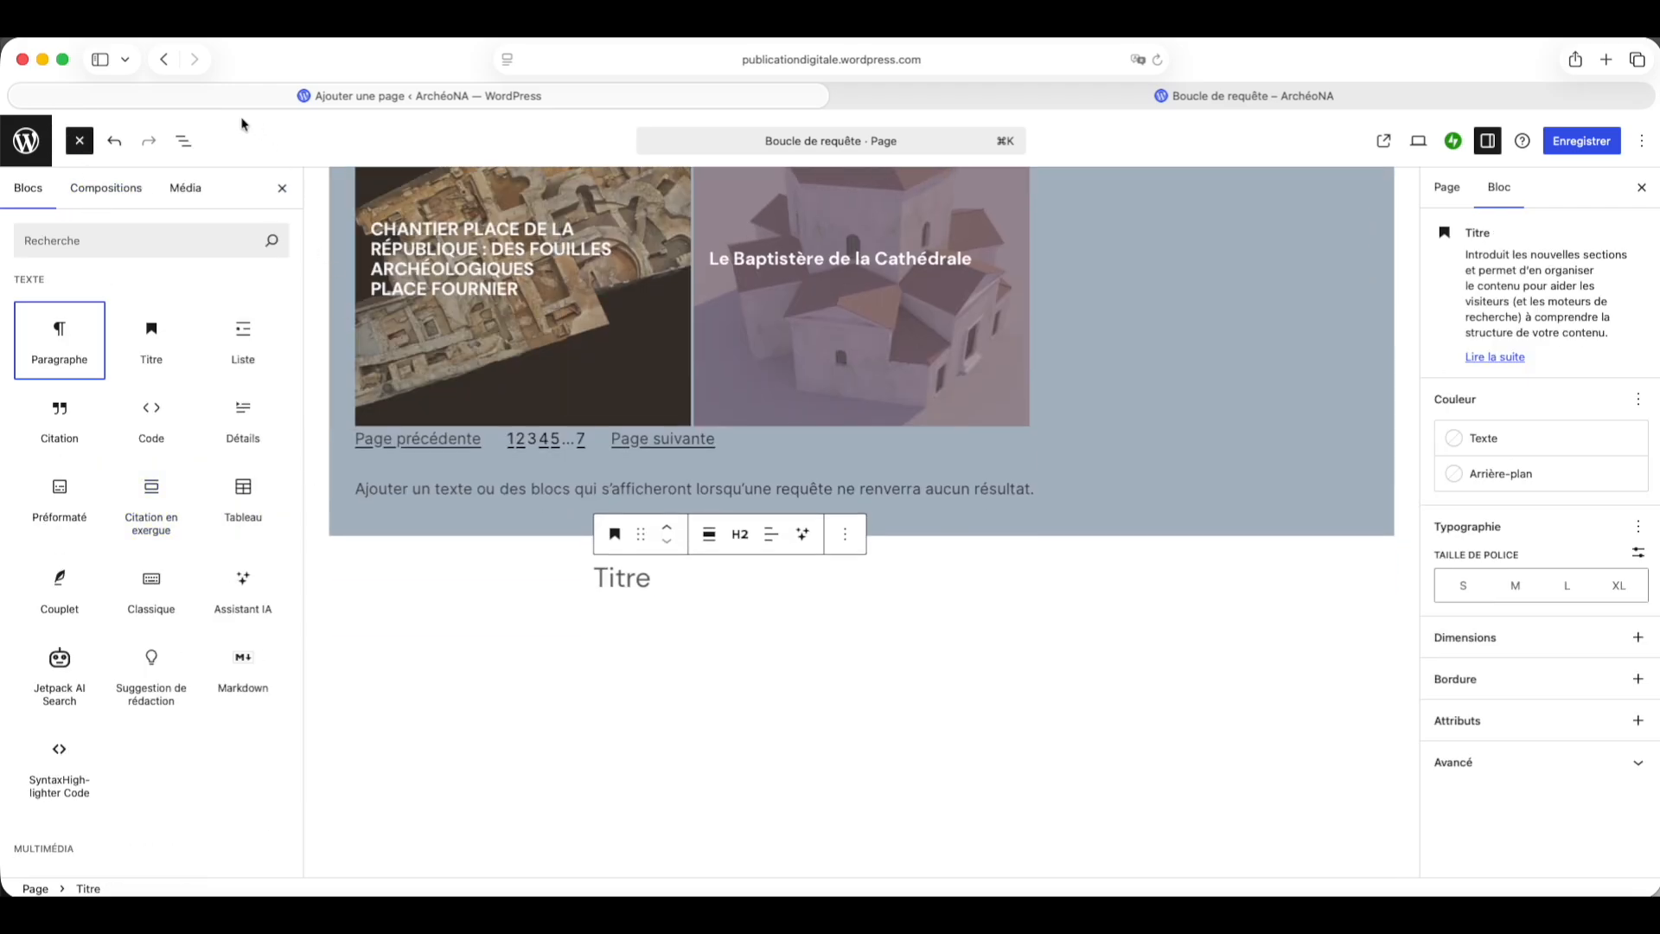
Step: Move the heading into the column, above the Query Loop, using the list view
click(183, 140)
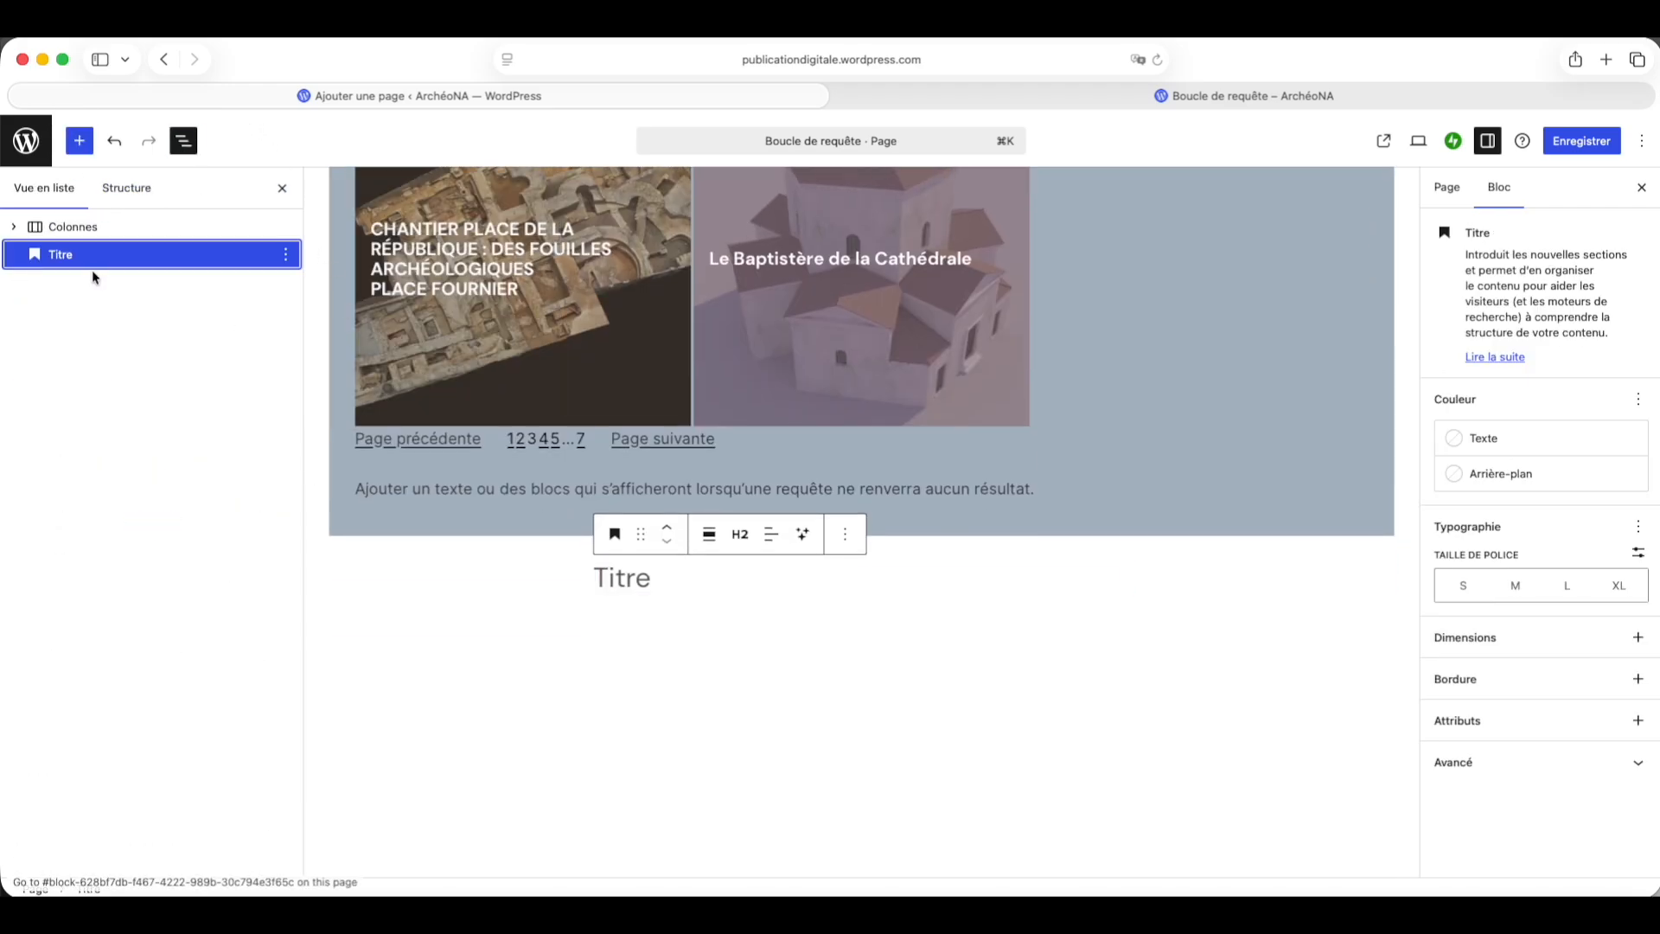
click(14, 226)
click(32, 256)
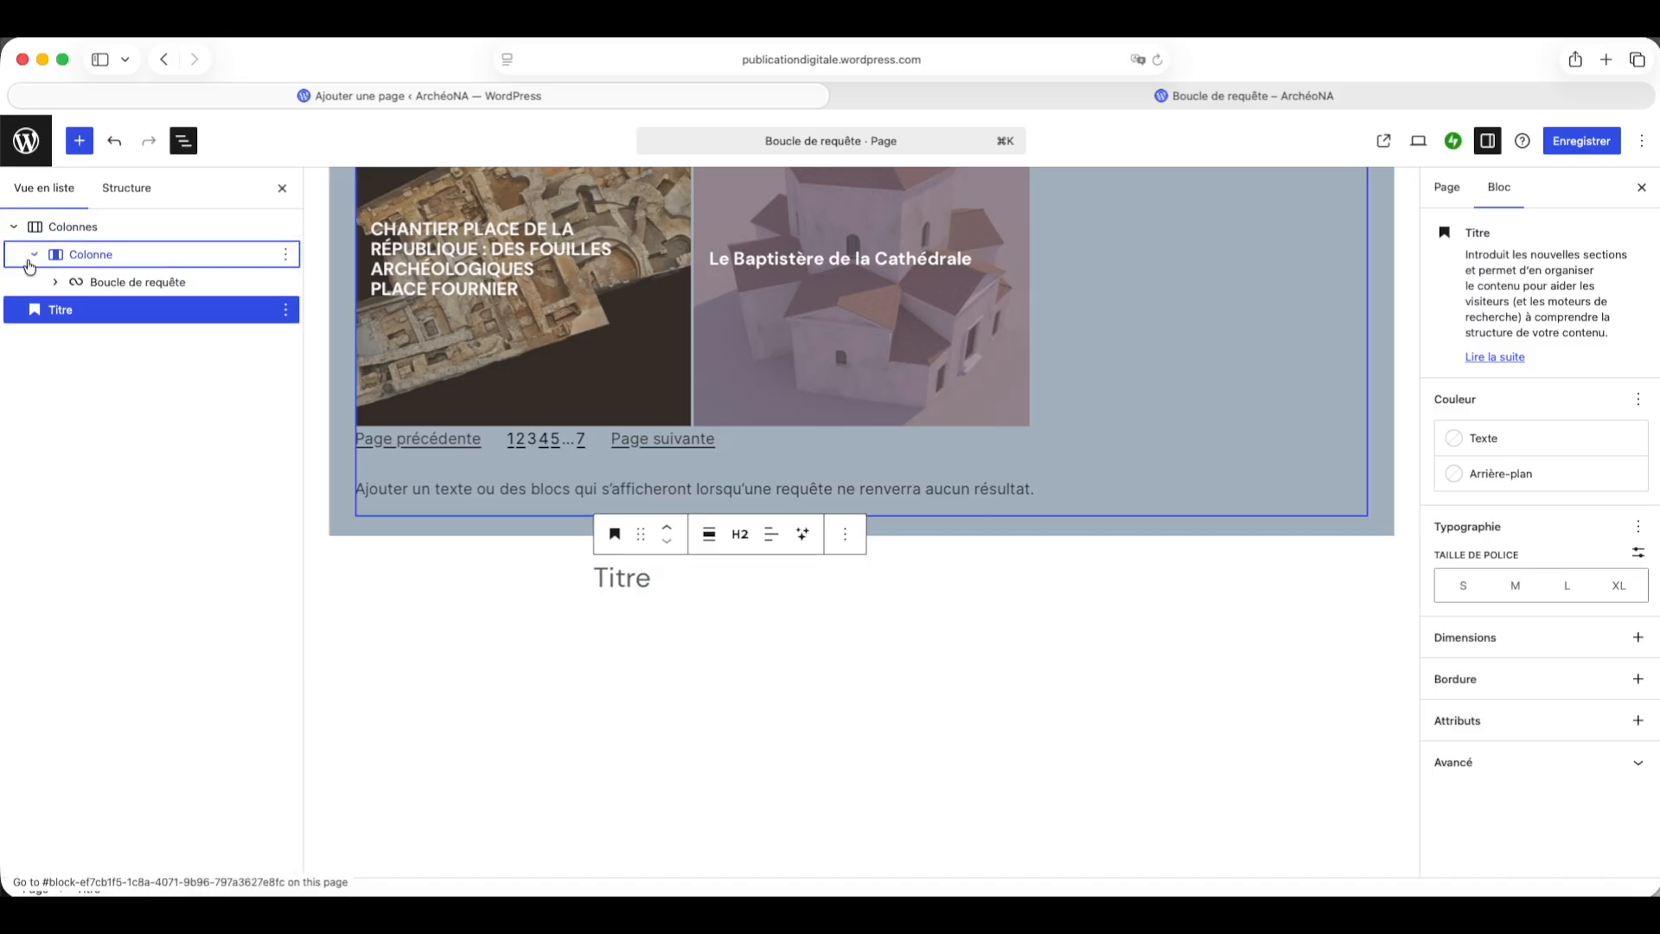
drag(58, 311, 81, 282)
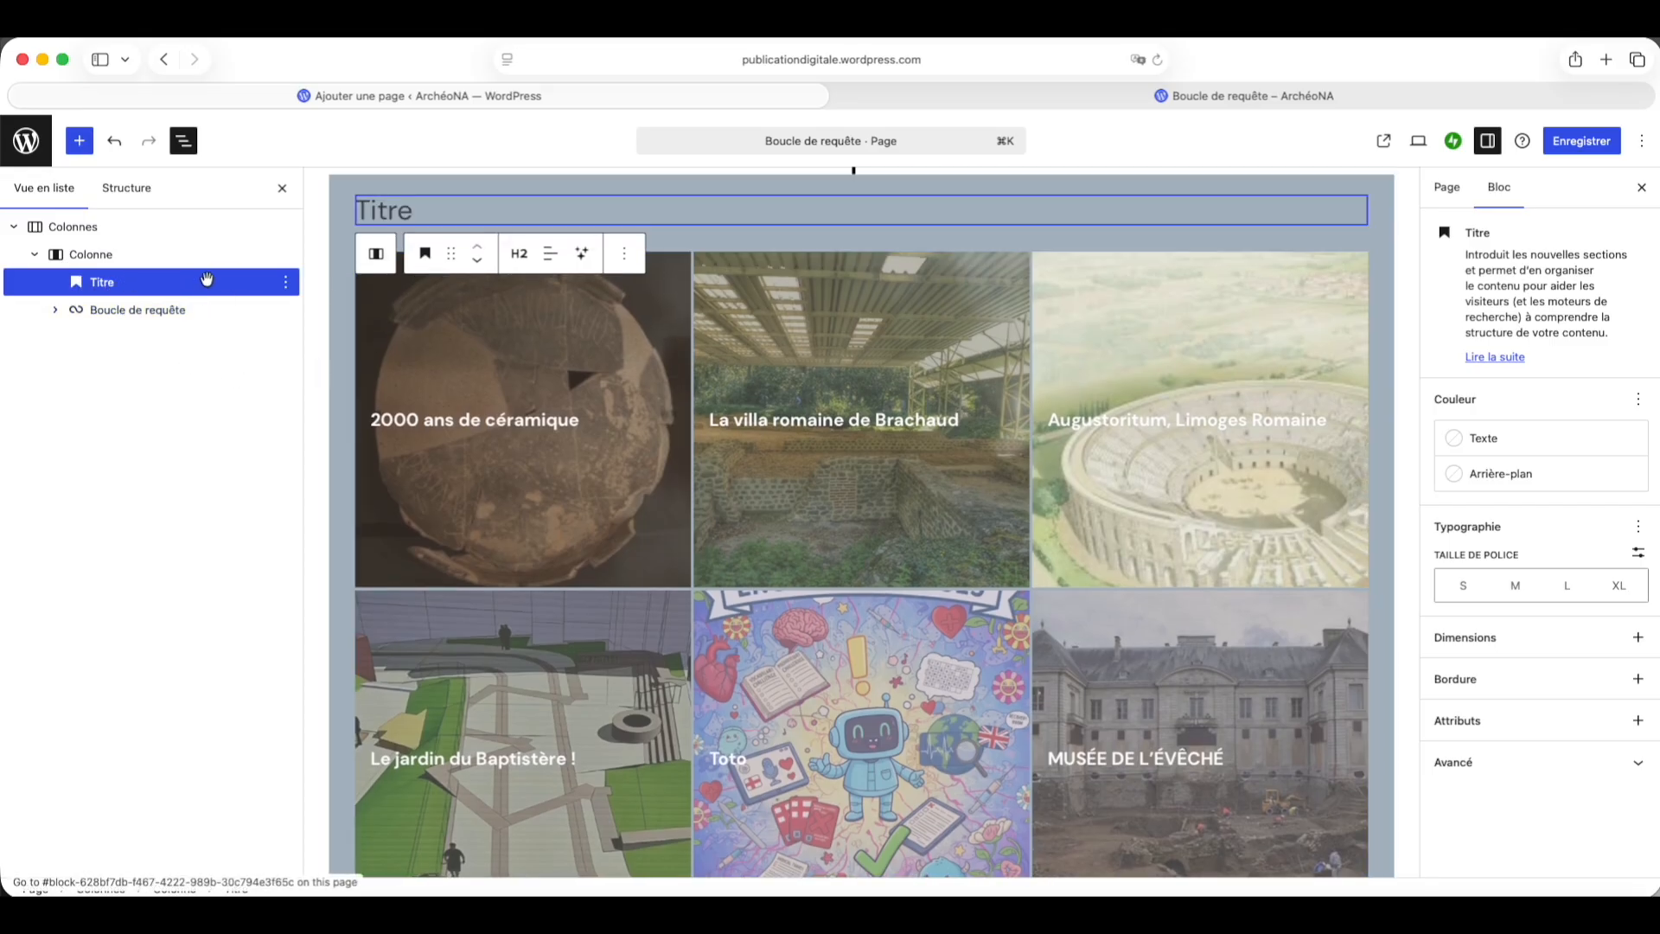
Step: Replace the heading text with "Limoges ville romaine"
drag(420, 205, 337, 207)
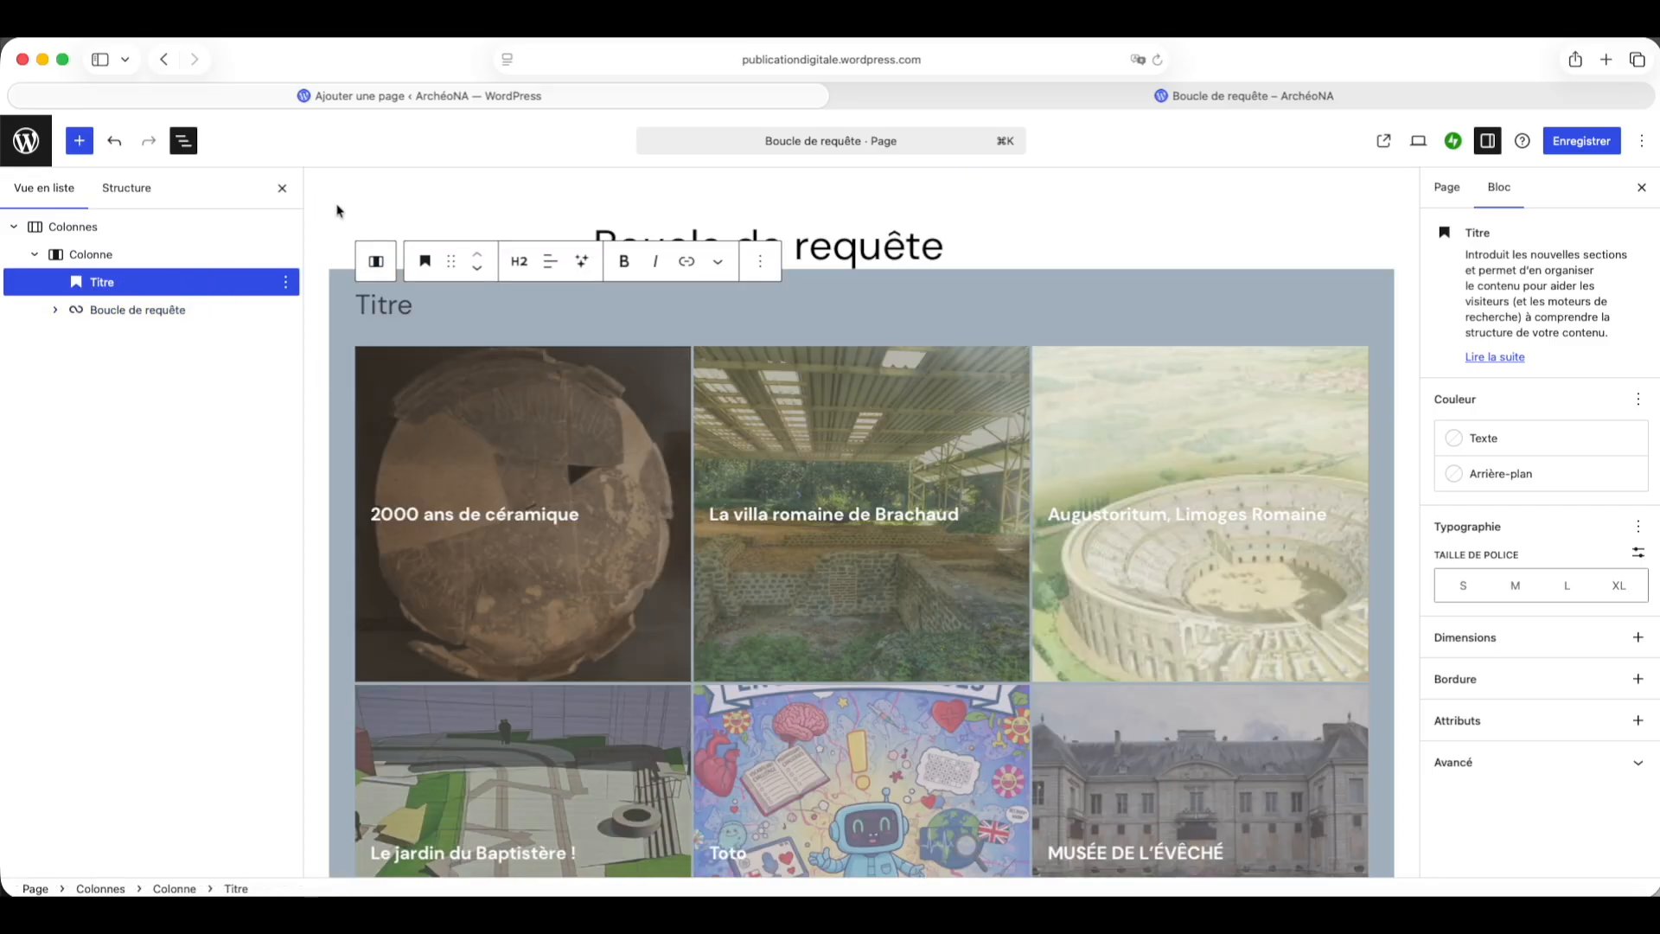
text(Limo)
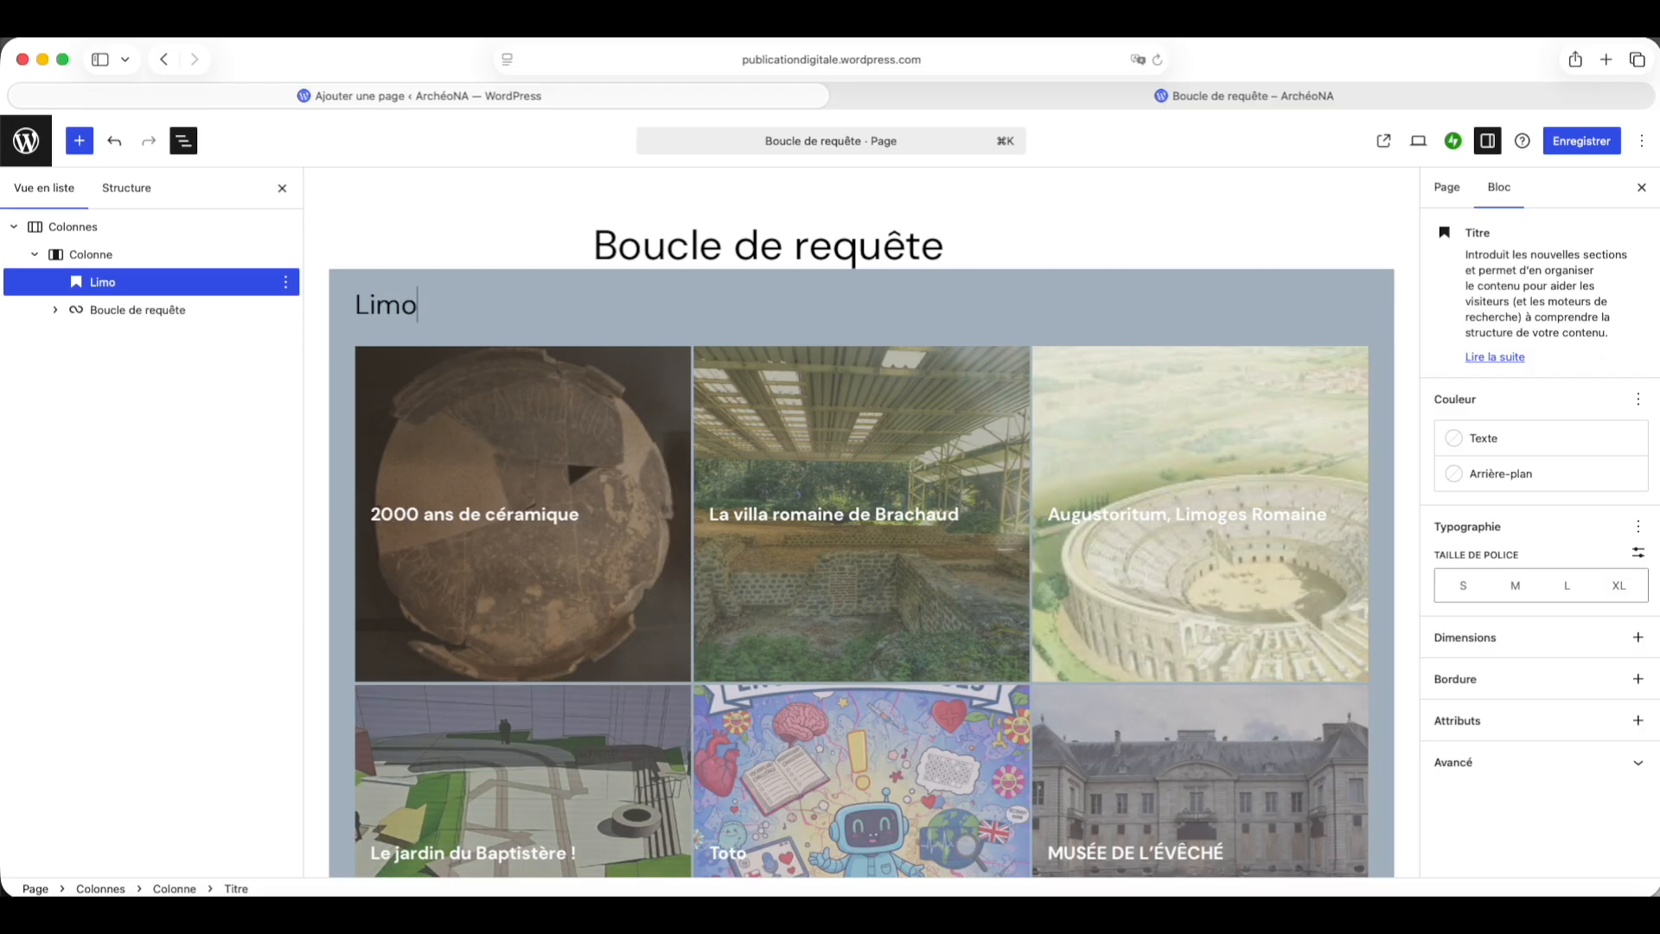
text(ges ville romaine)
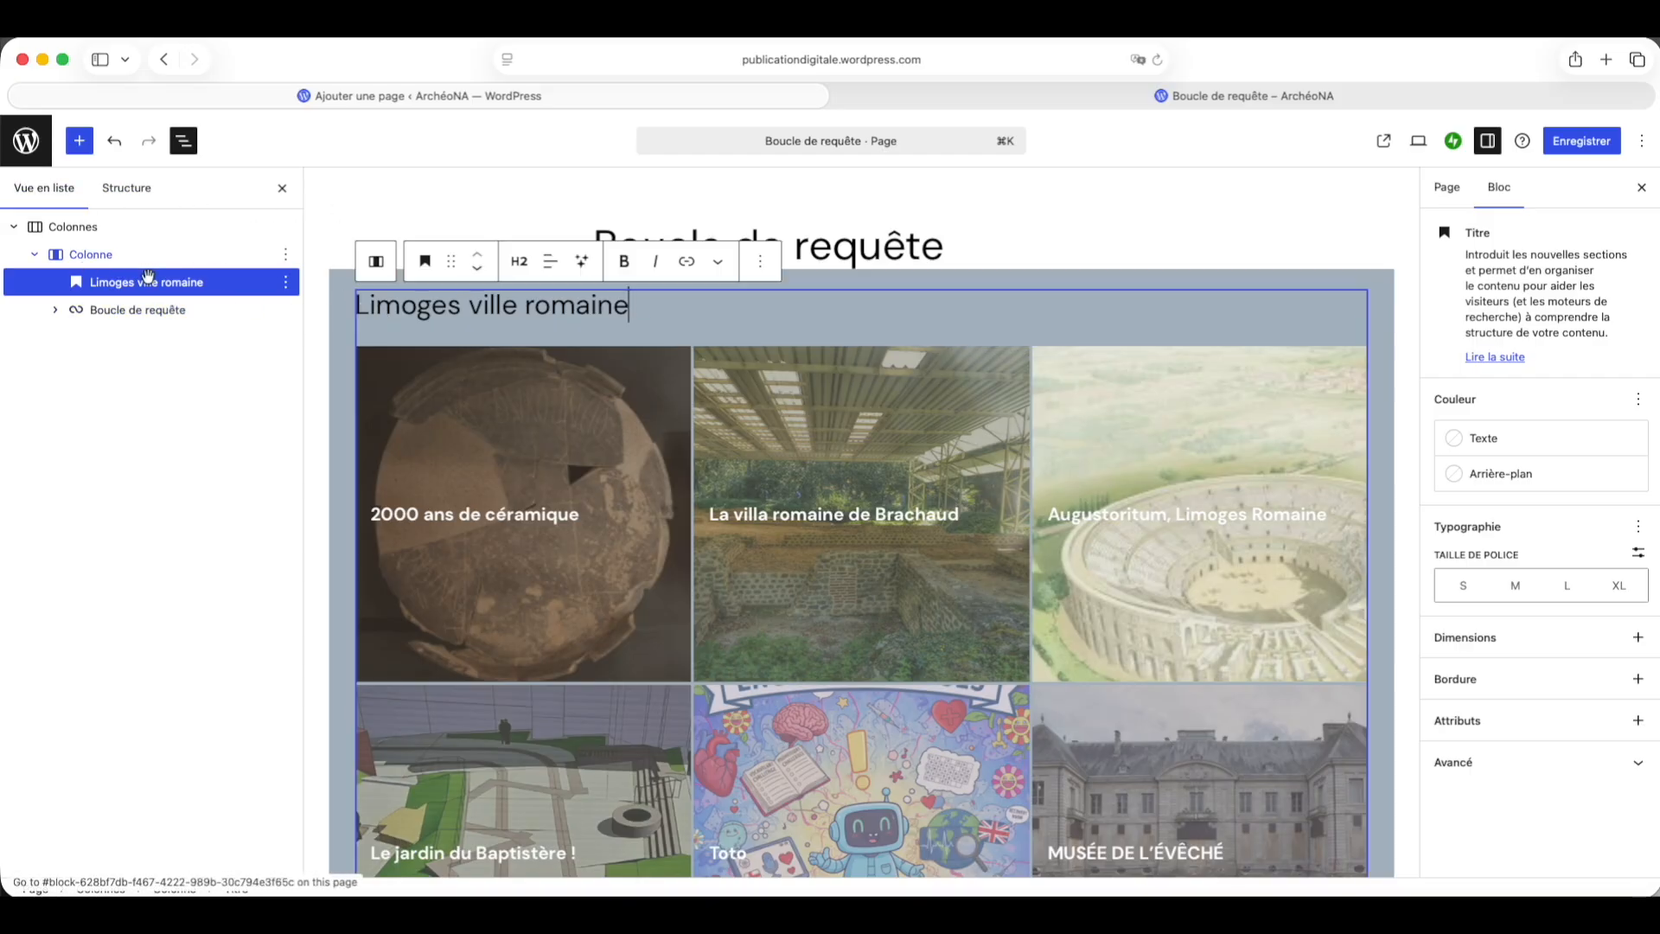
Step: Set the heading's text colour to white
click(1491, 475)
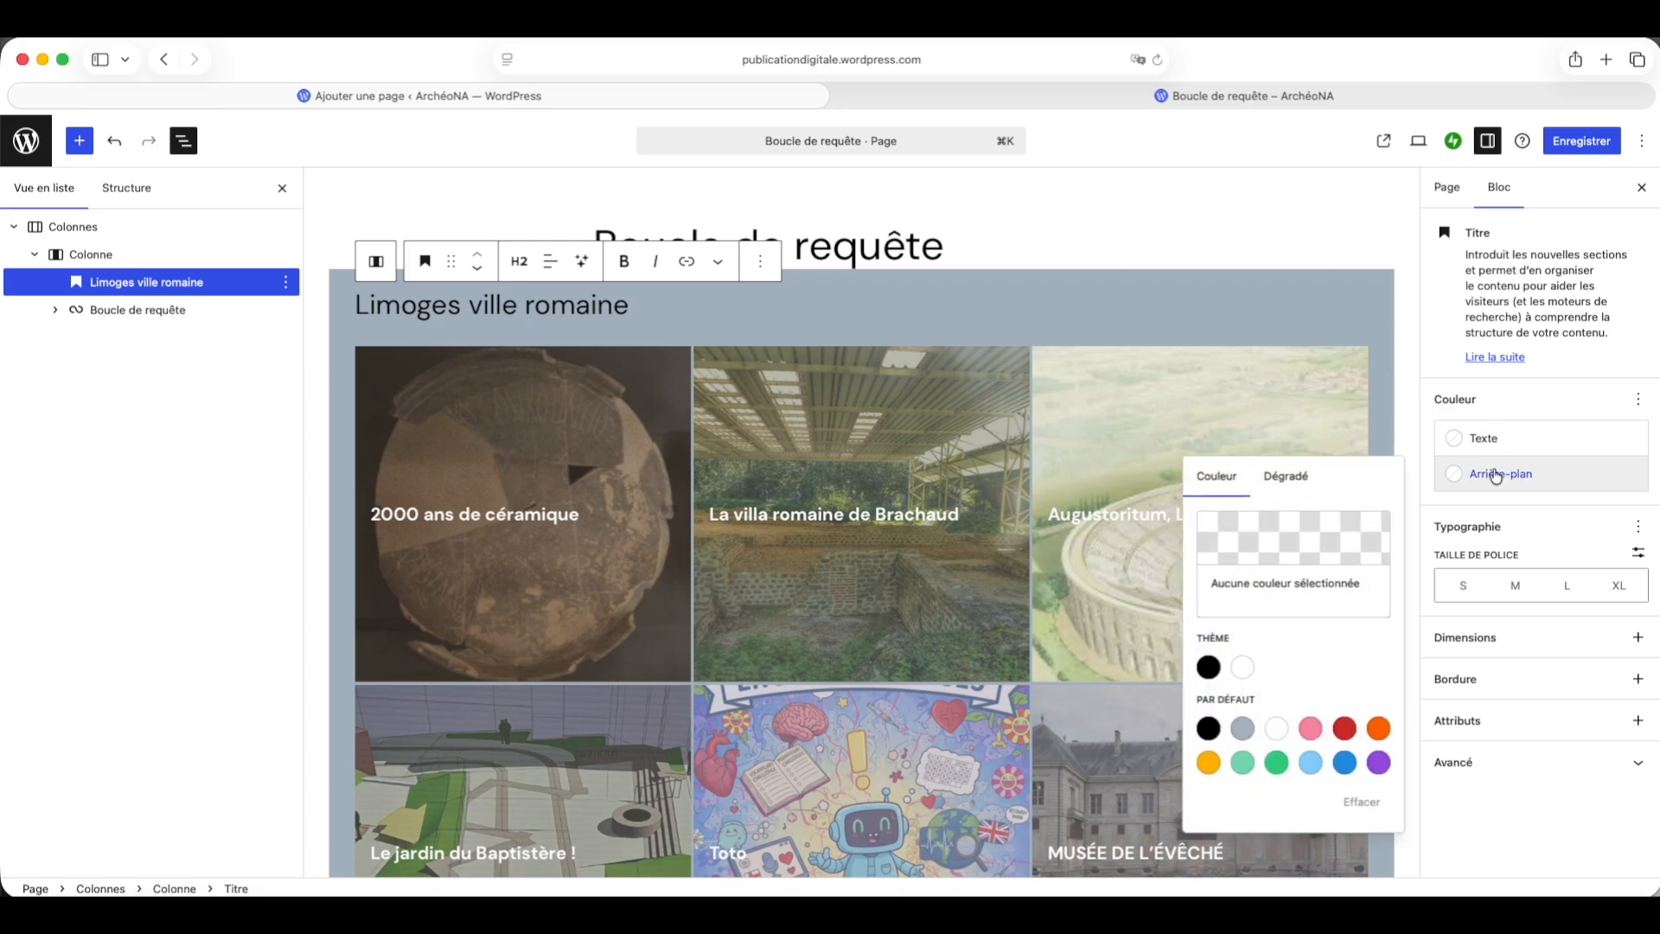
click(1498, 437)
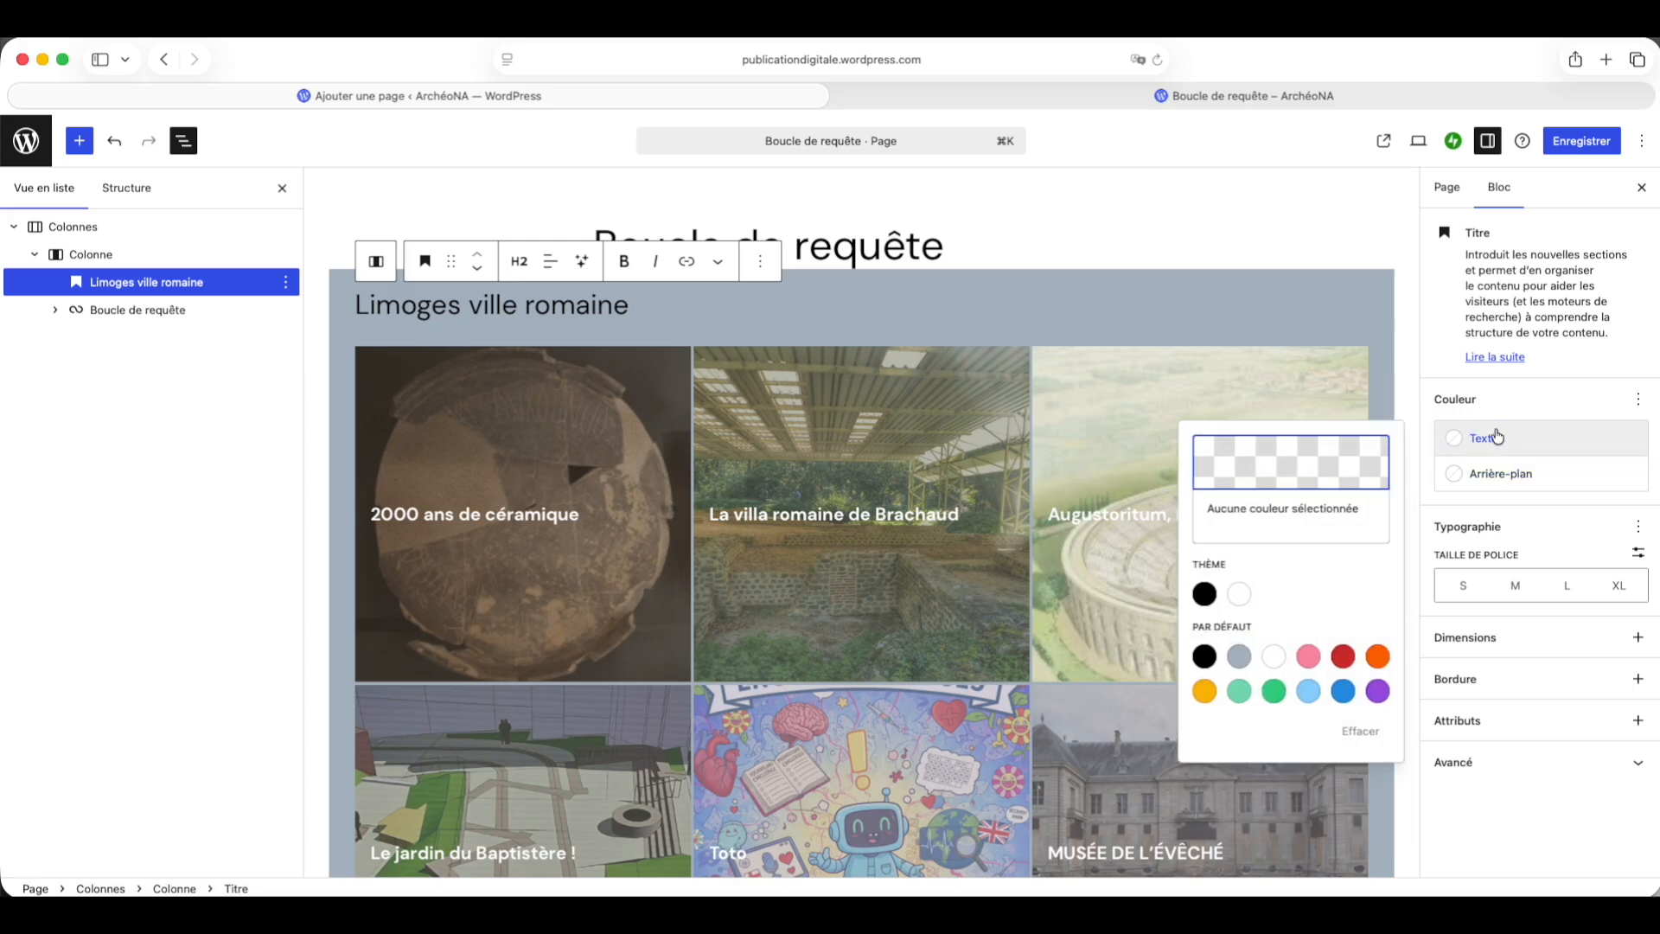
click(1238, 594)
click(1521, 631)
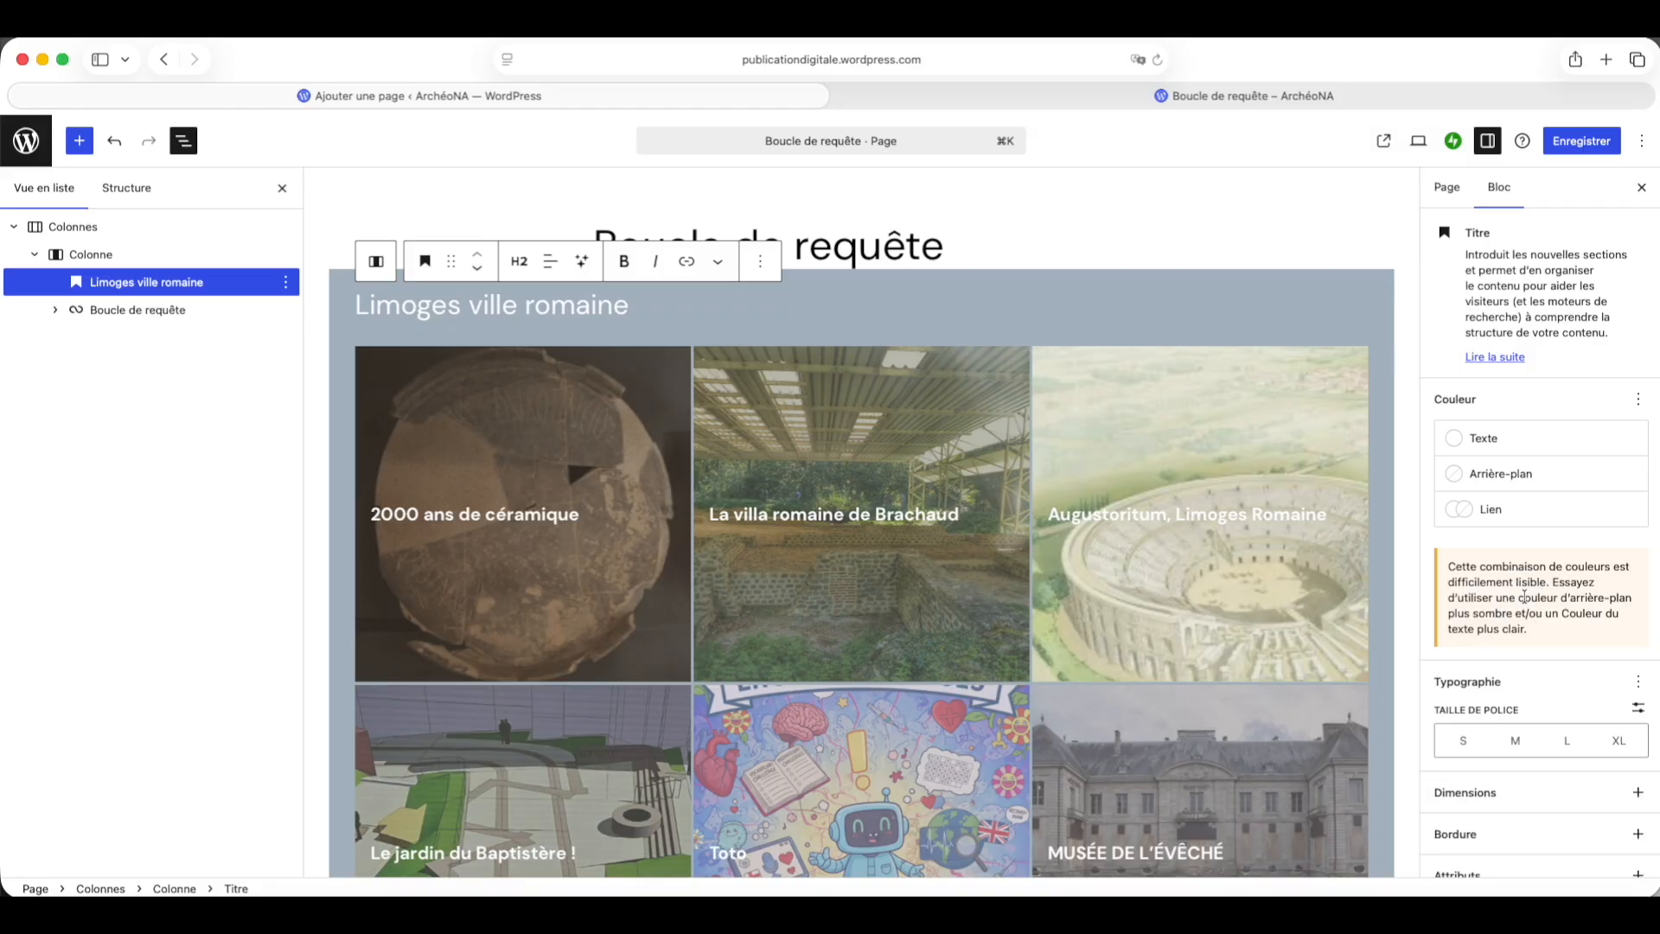
Step: Add the appearance typography control and set the heading's appearance to Extra noir
click(1637, 681)
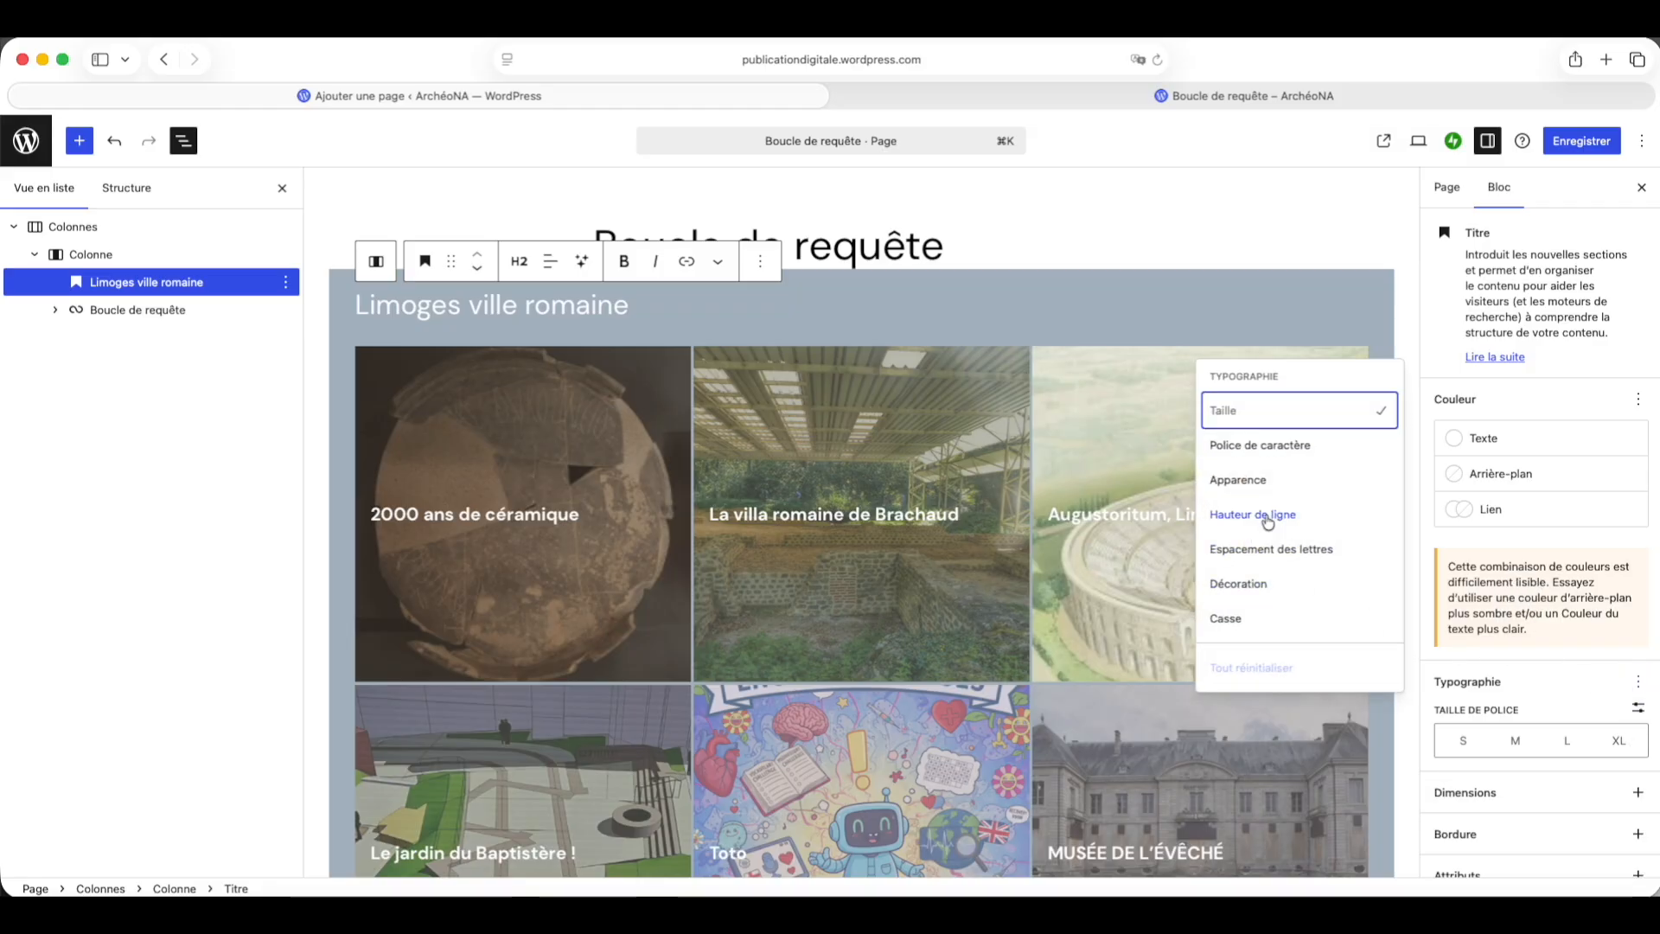
click(1246, 482)
scroll(1499, 711, down, 3)
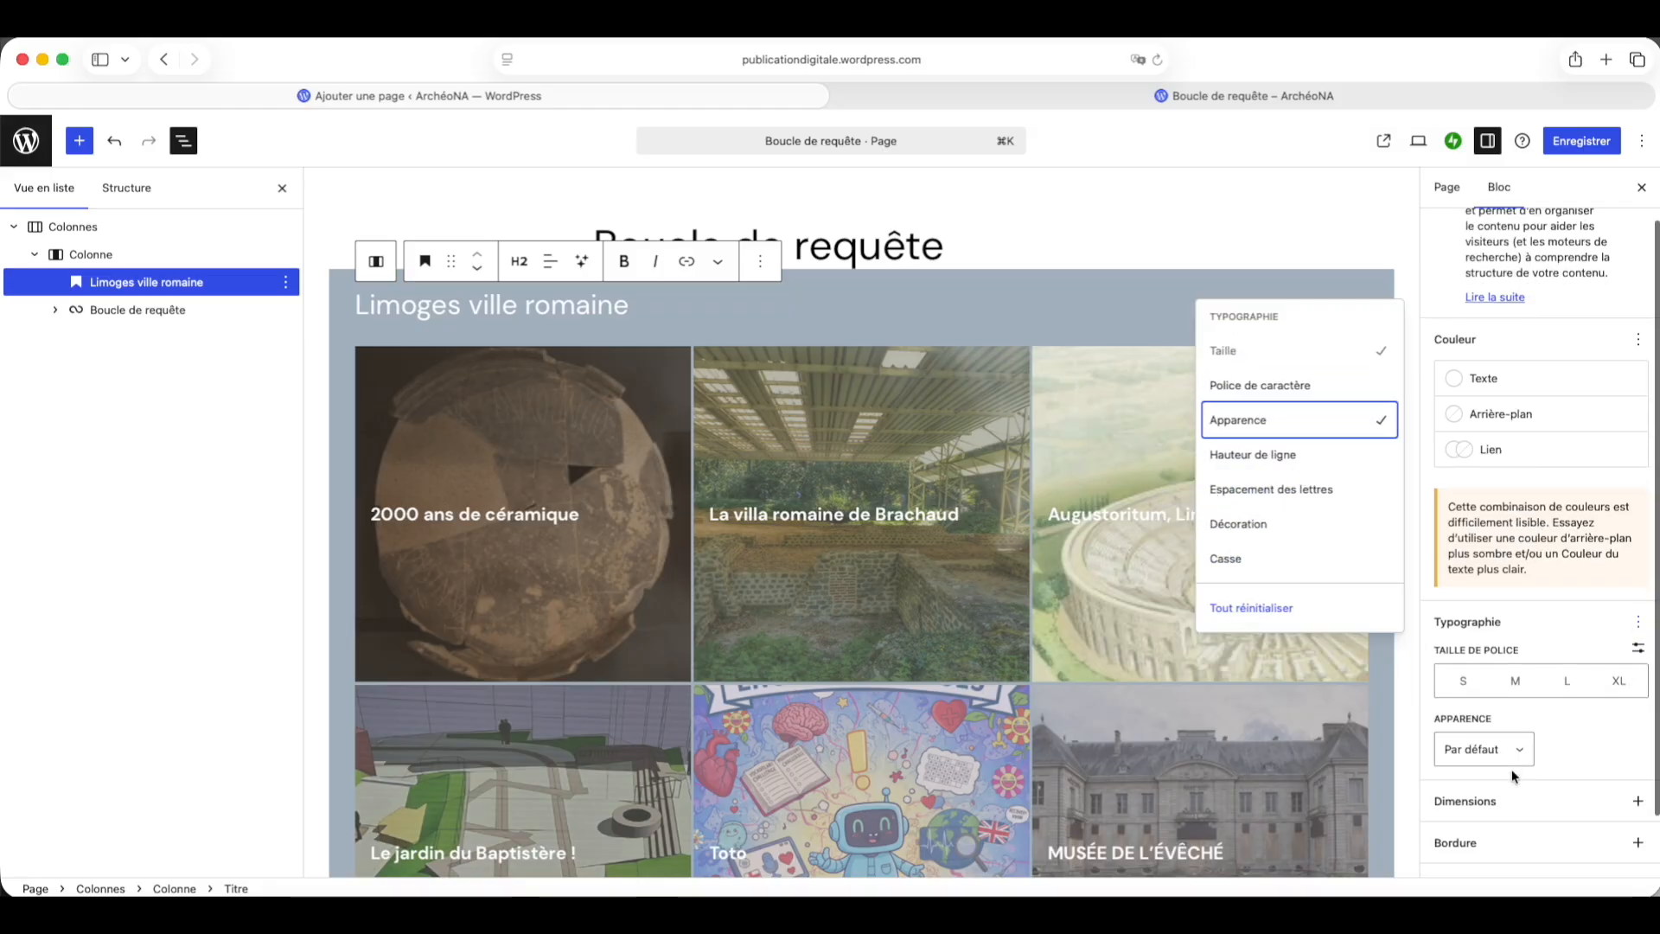
click(1511, 680)
scroll(1496, 740, down, 5)
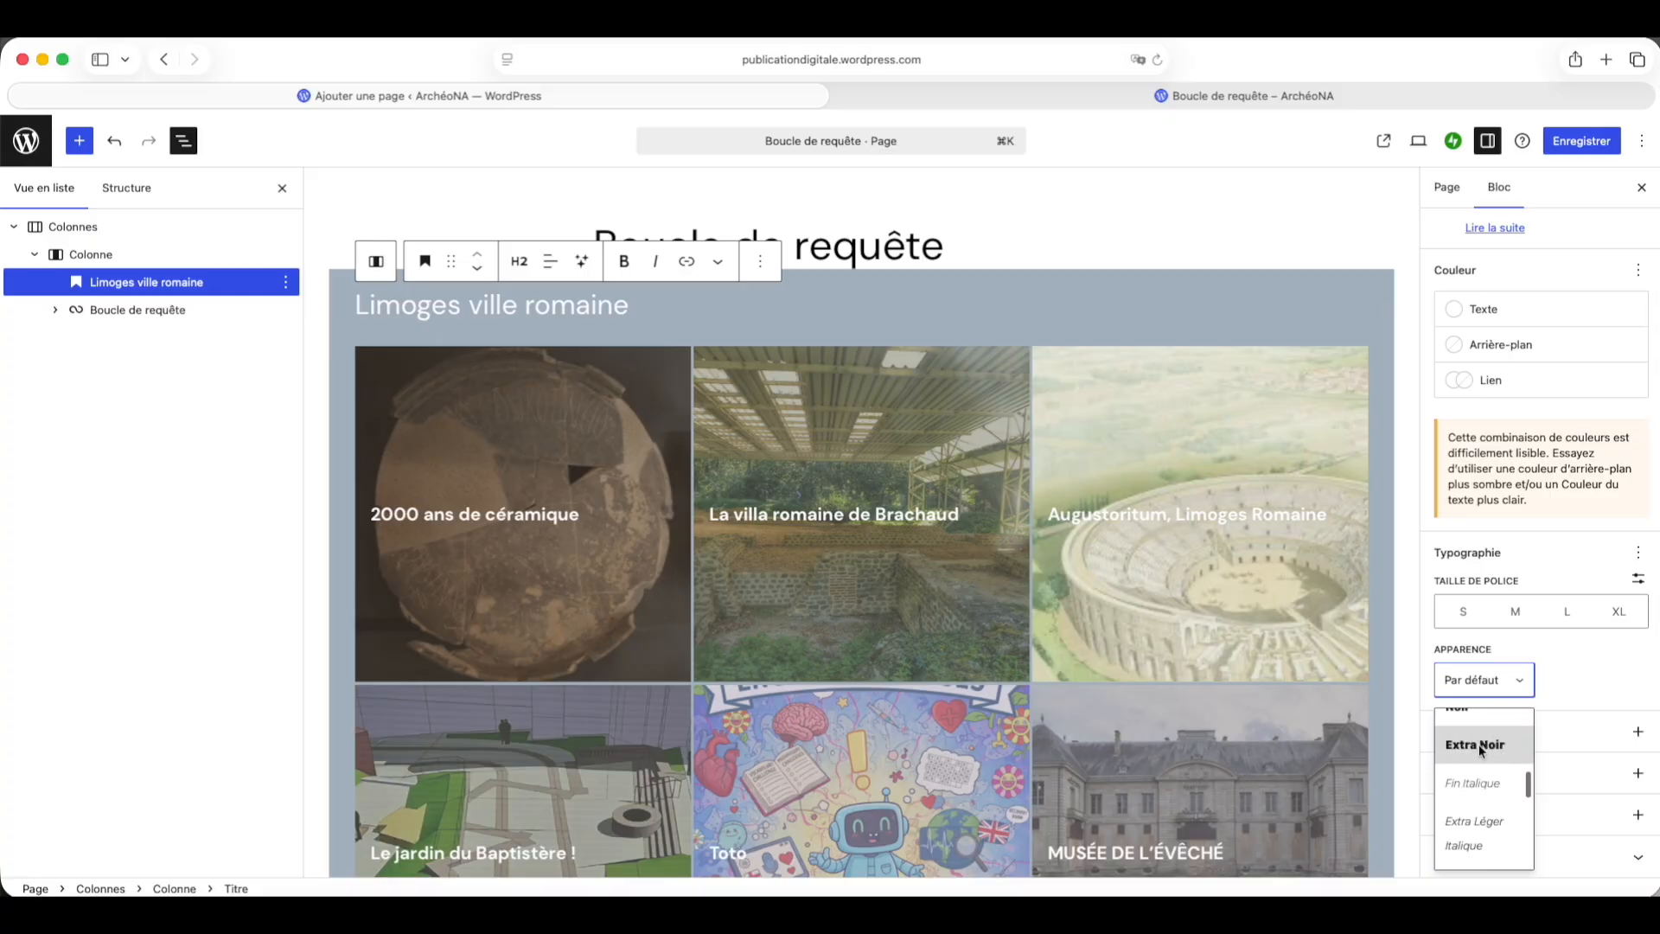
click(1478, 744)
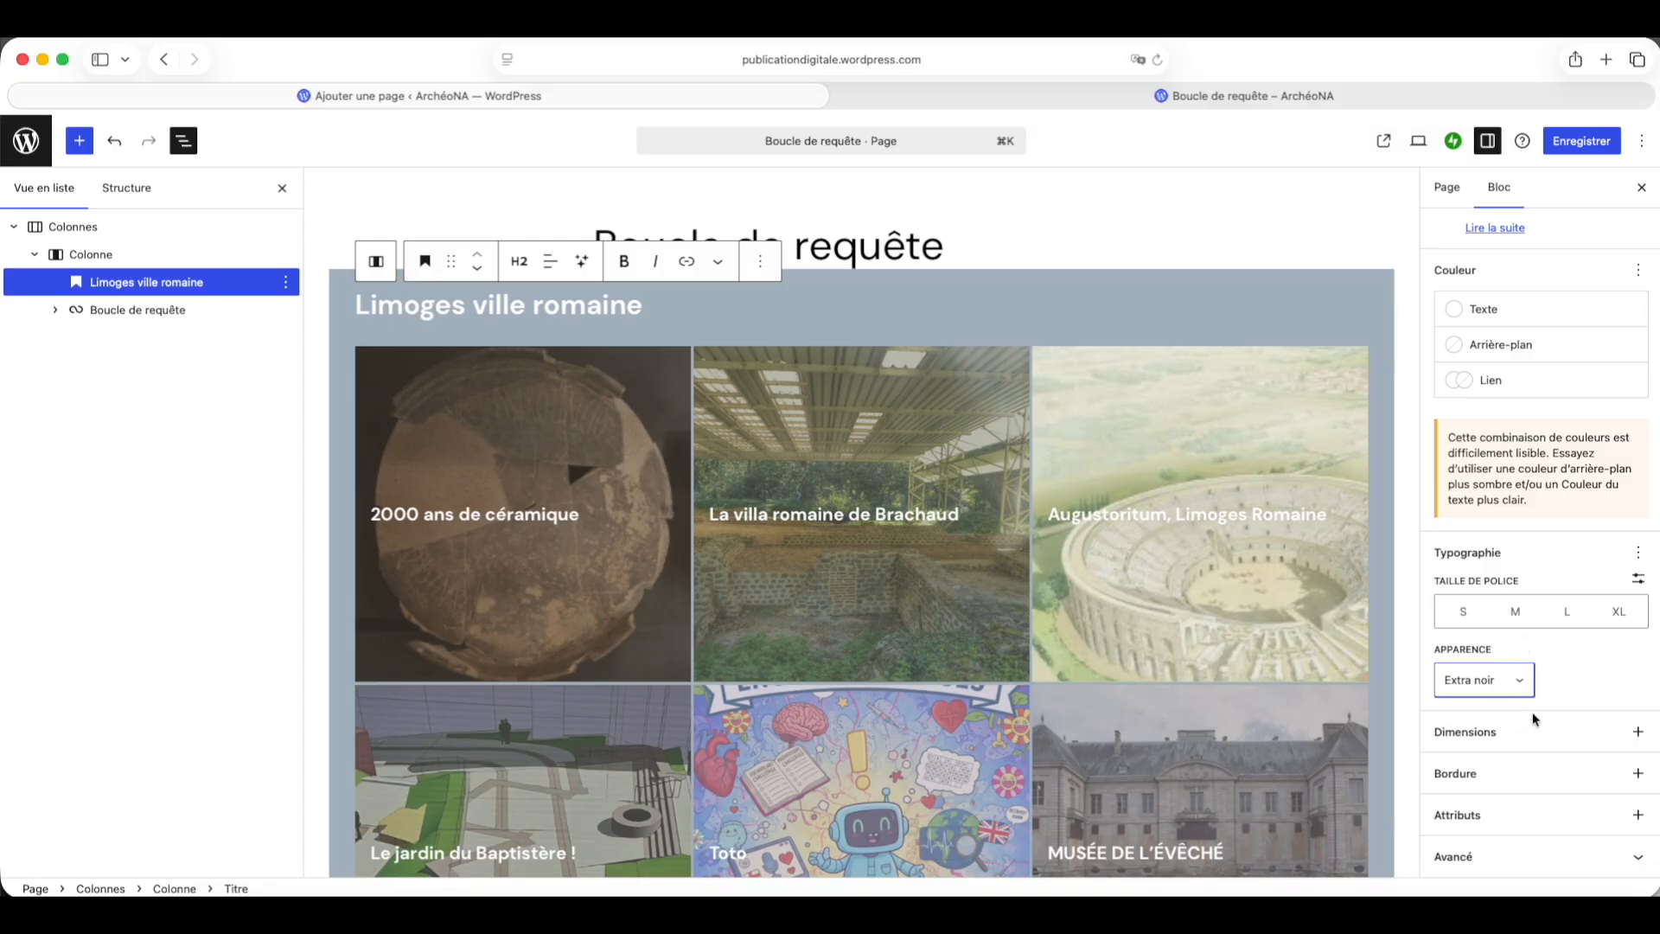
Step: Add the font family control and try Bricolage Grotesque and DM Serif Display for the heading
click(1638, 553)
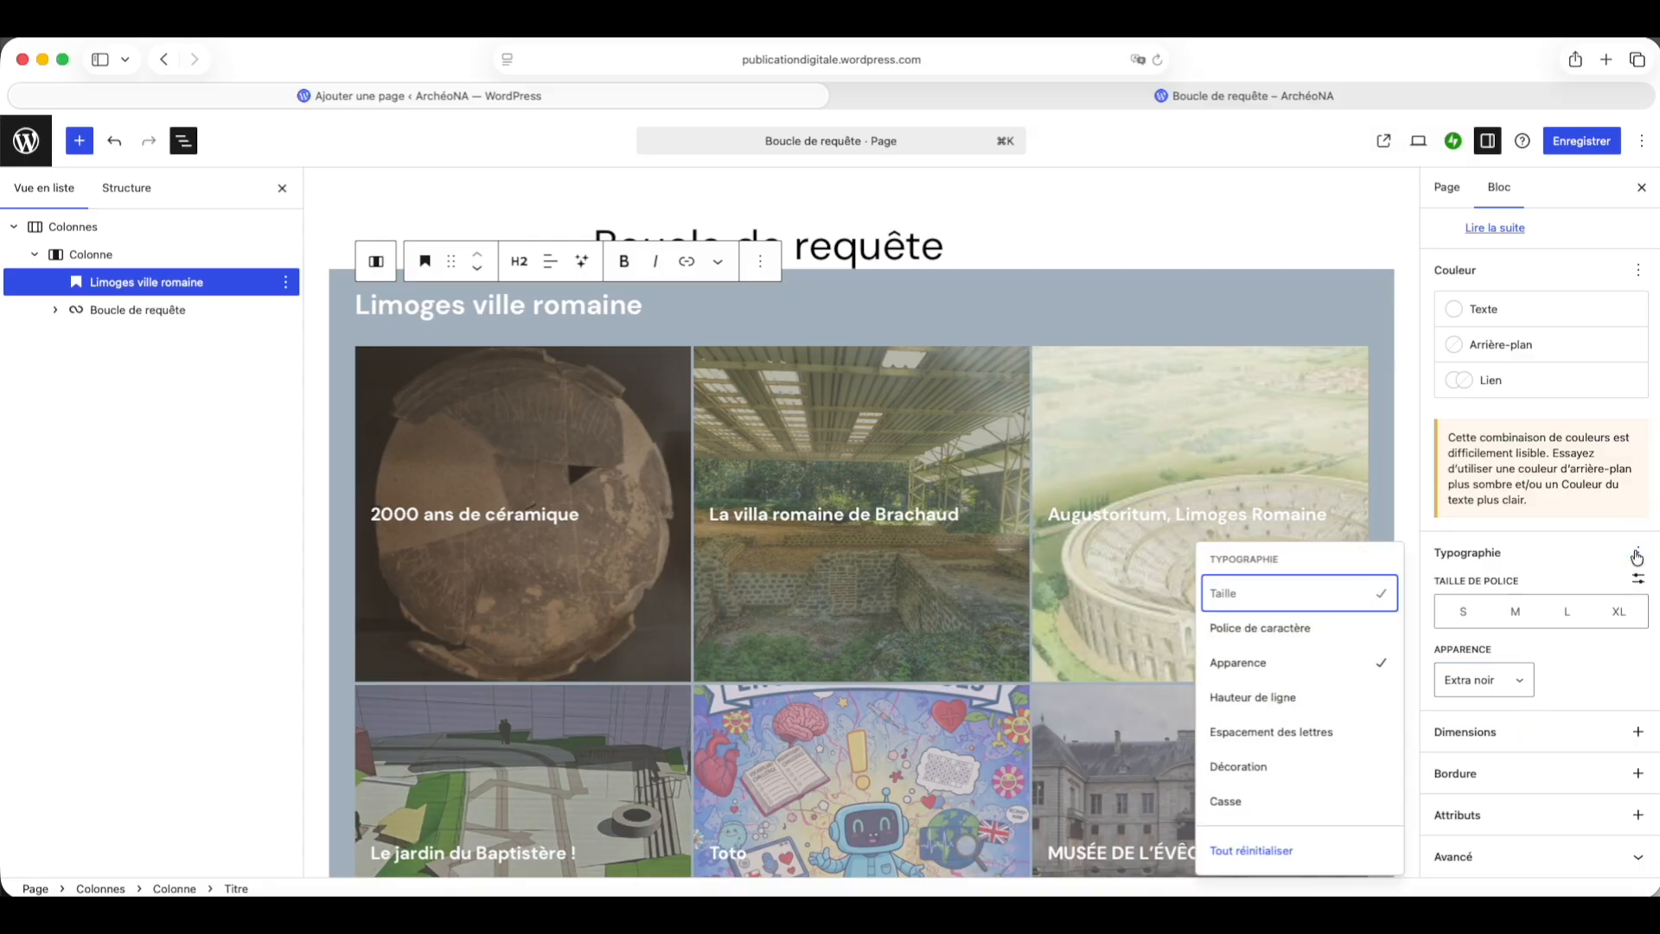
click(1251, 633)
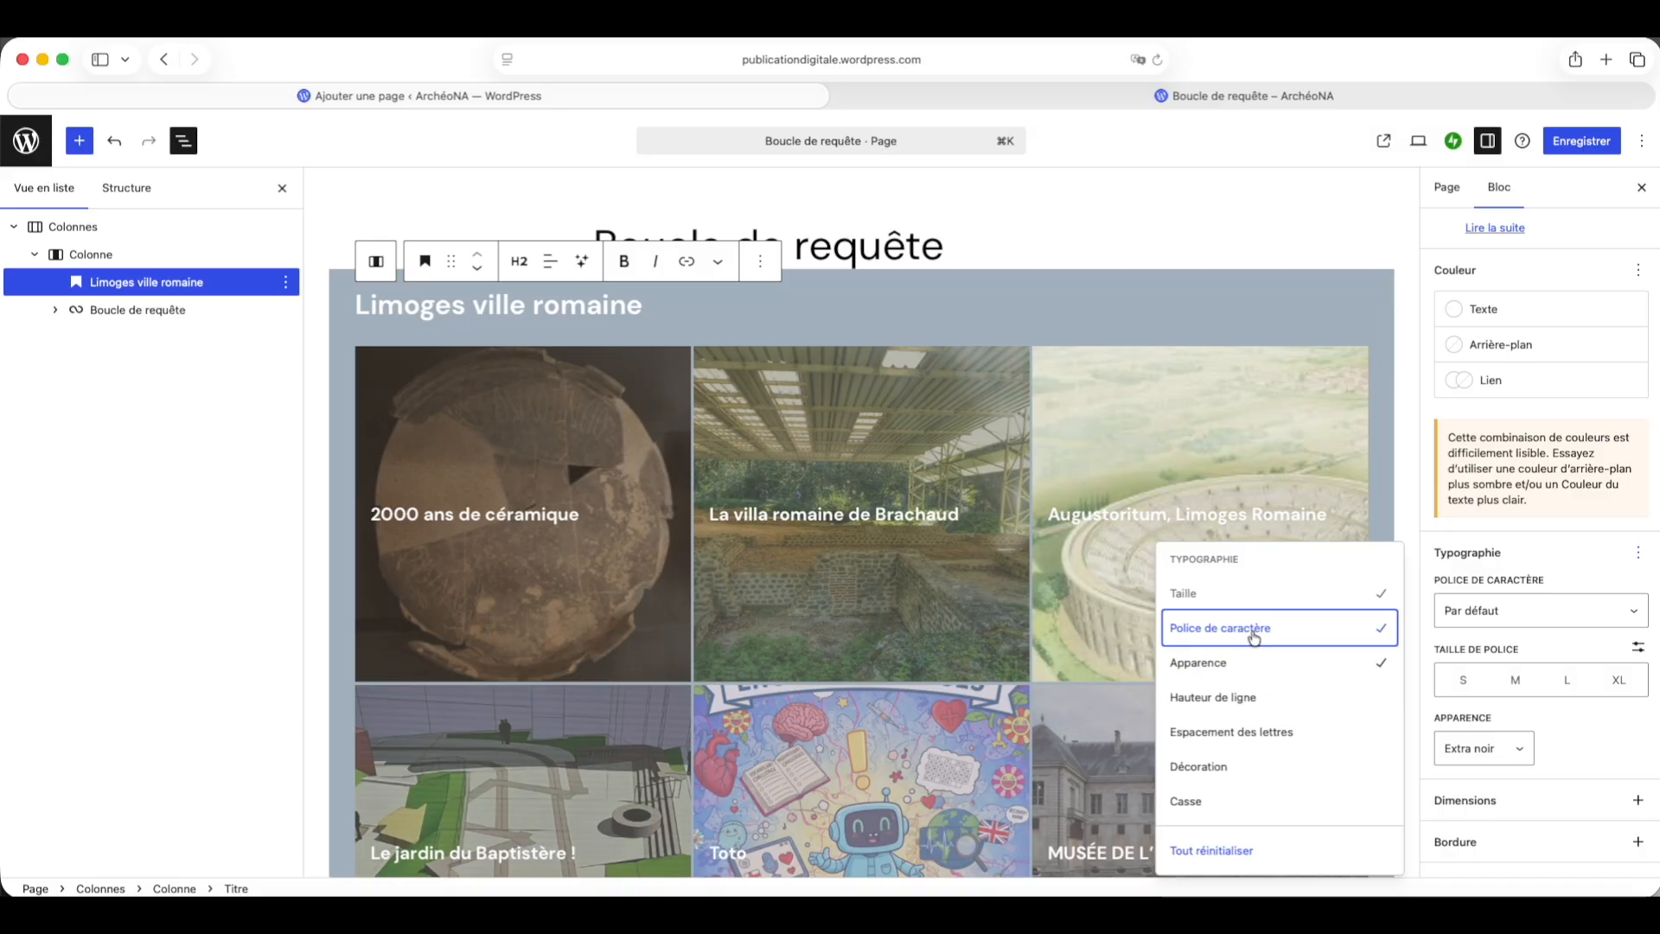
click(1539, 620)
scroll(1551, 713, down, 3)
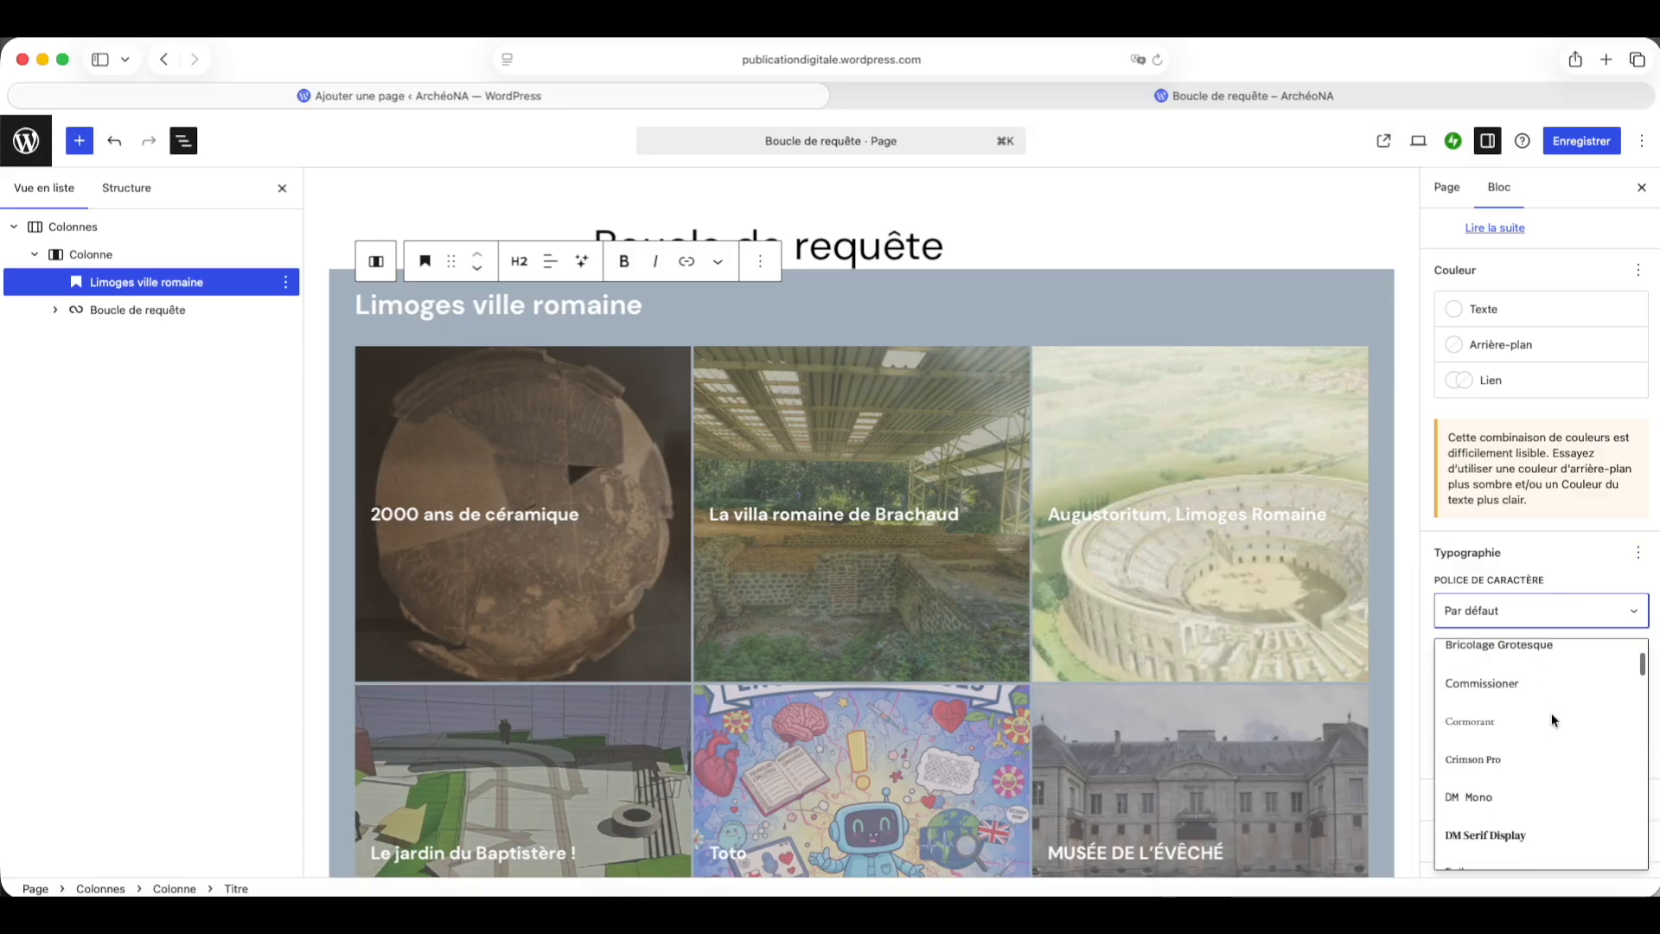
click(1545, 661)
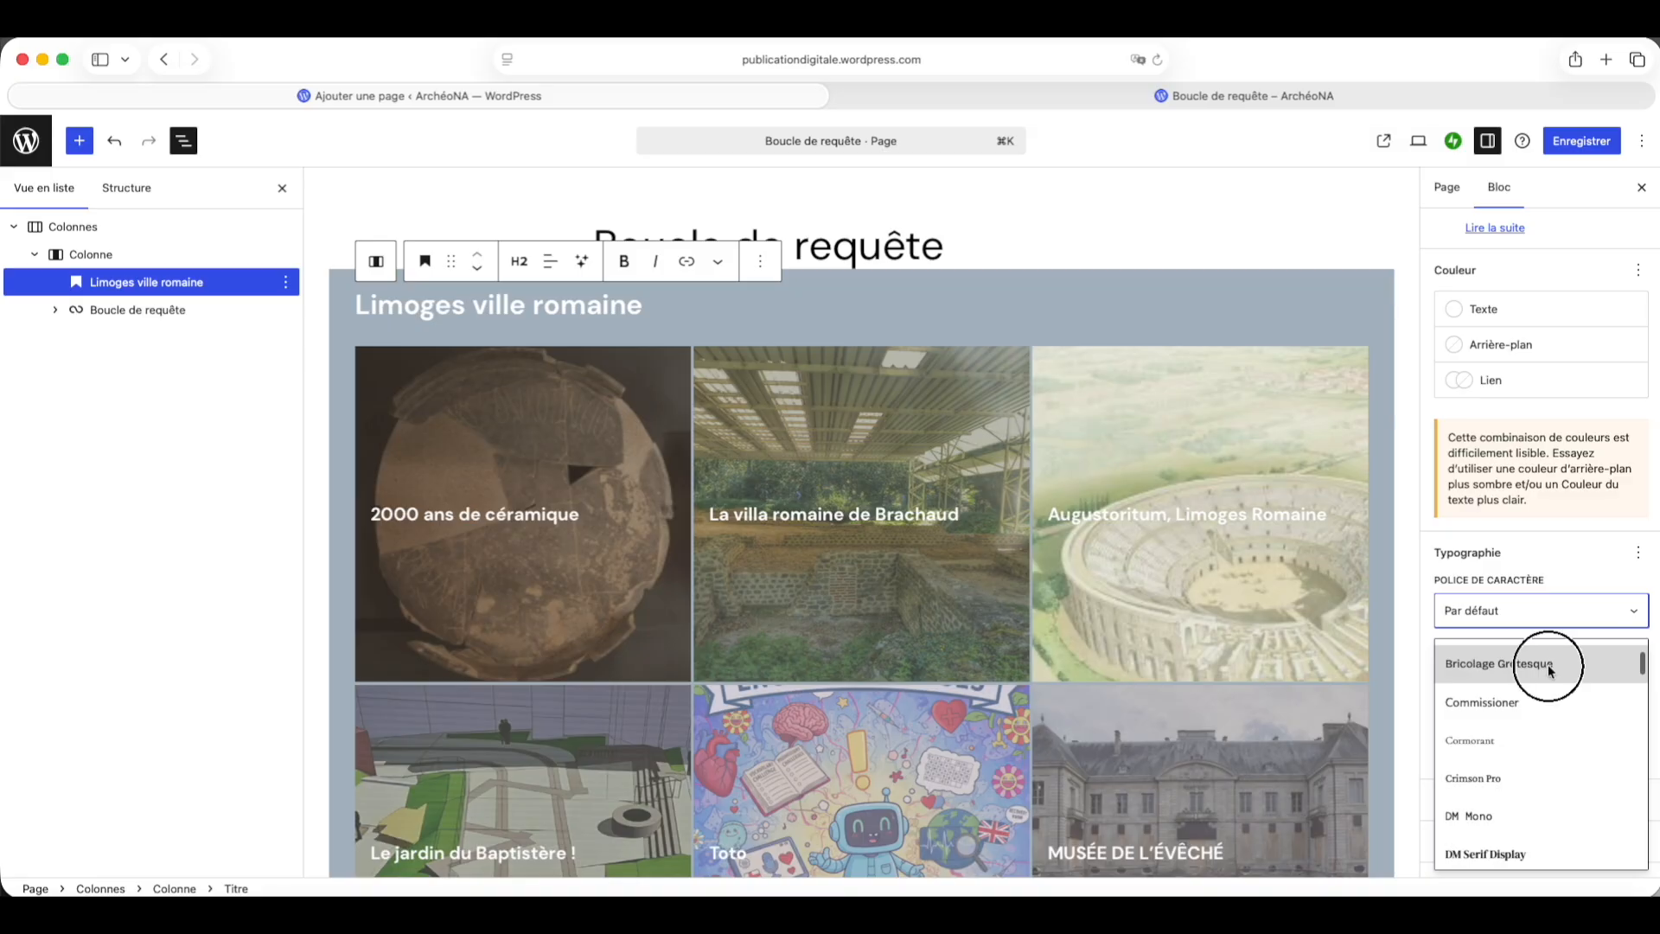
click(1619, 618)
scroll(1570, 673, down, 2)
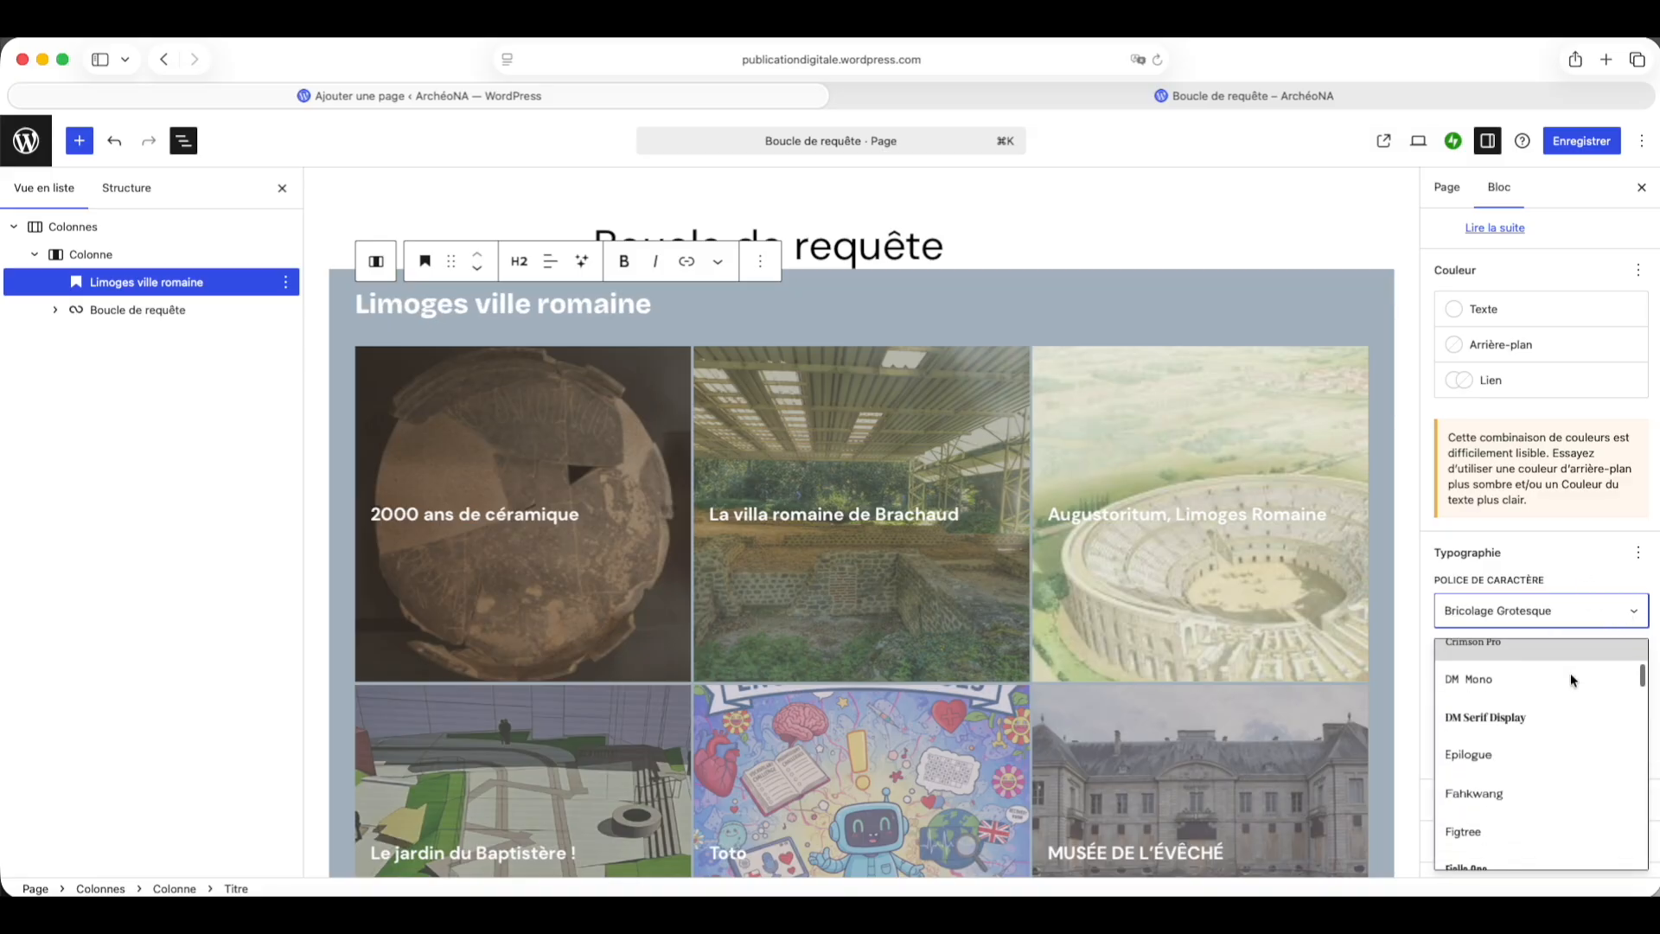
click(1520, 703)
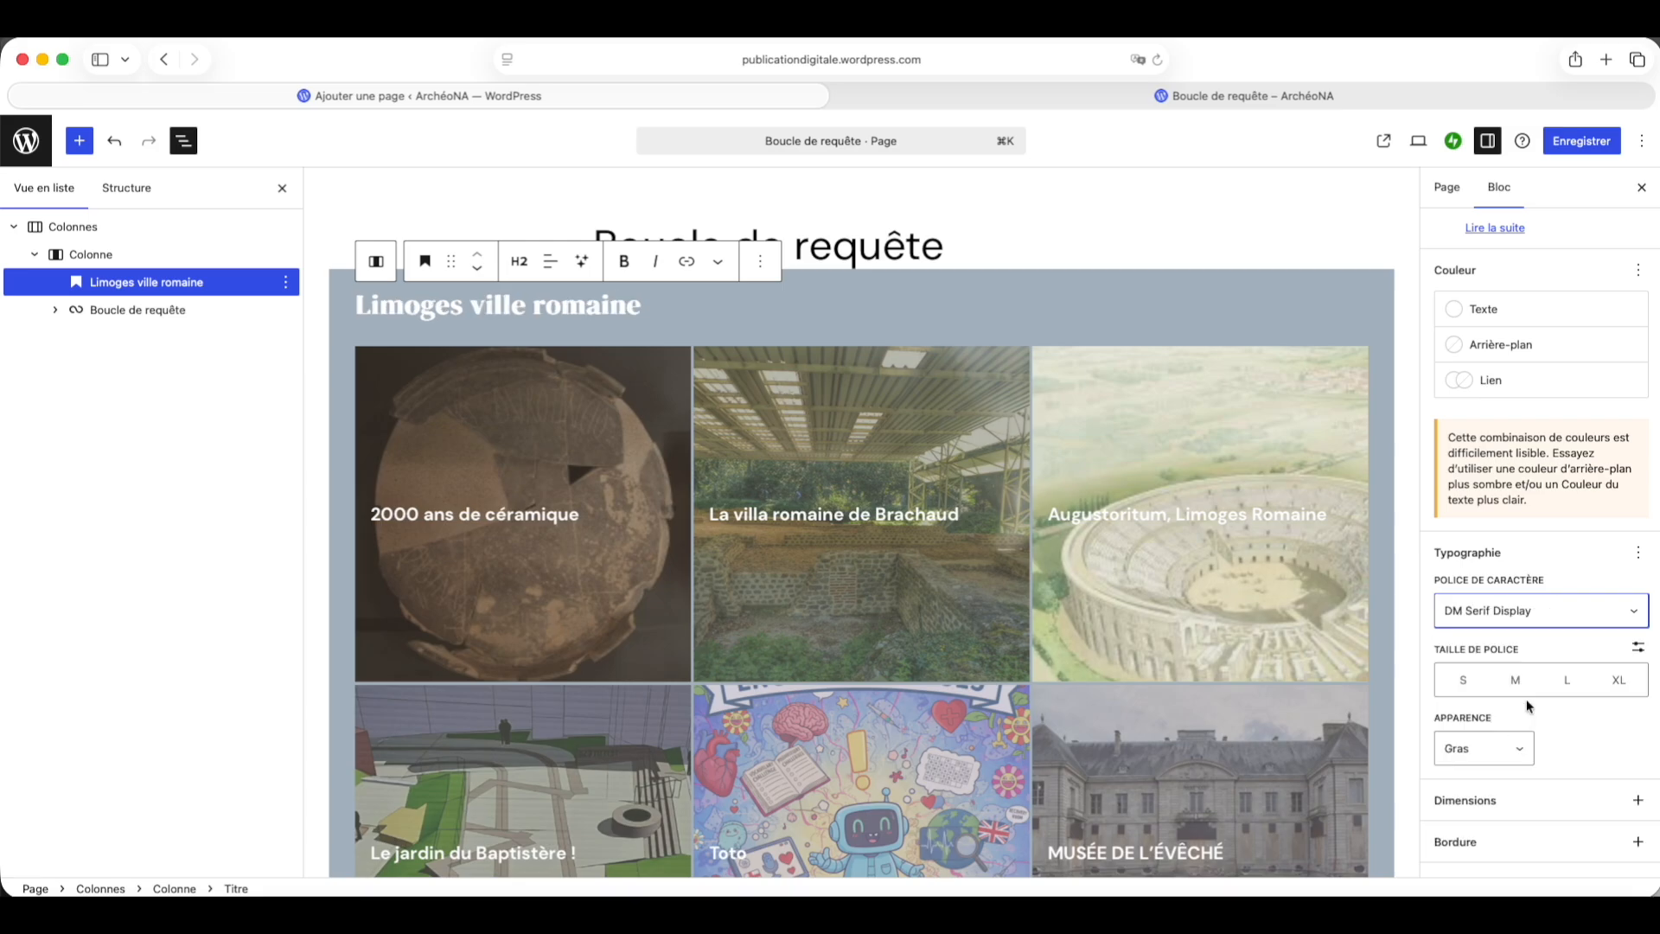
Step: Set the heading's font to Gabarito
click(1621, 612)
scroll(1583, 704, down, 3)
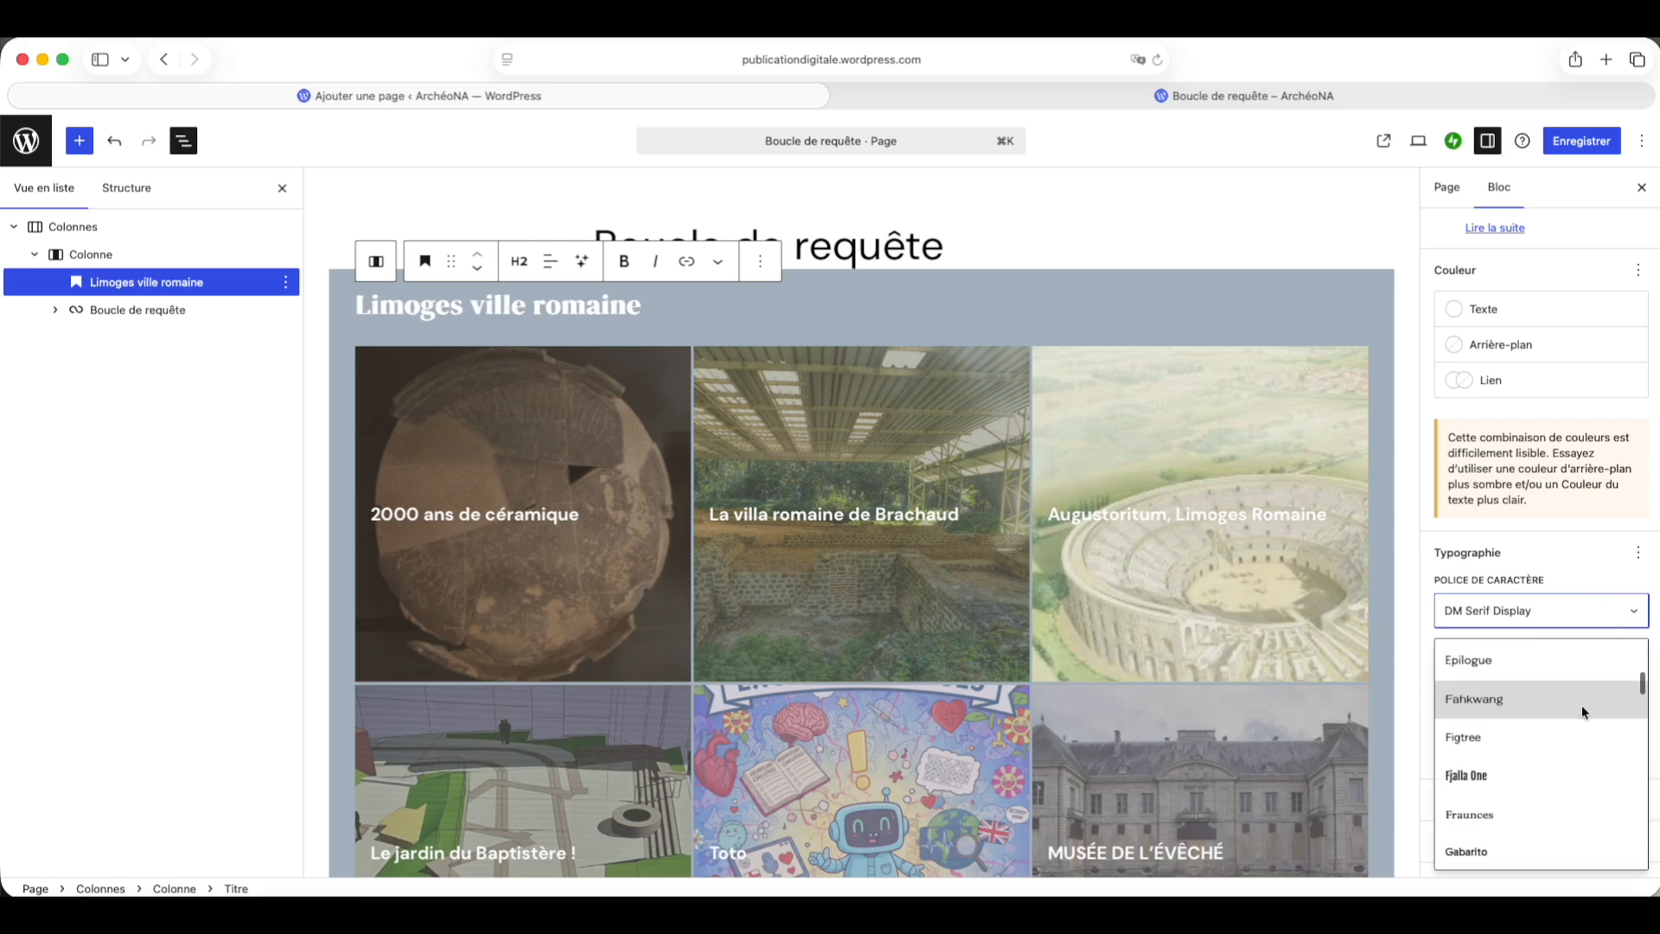
scroll(1581, 704, down, 1)
click(1579, 704)
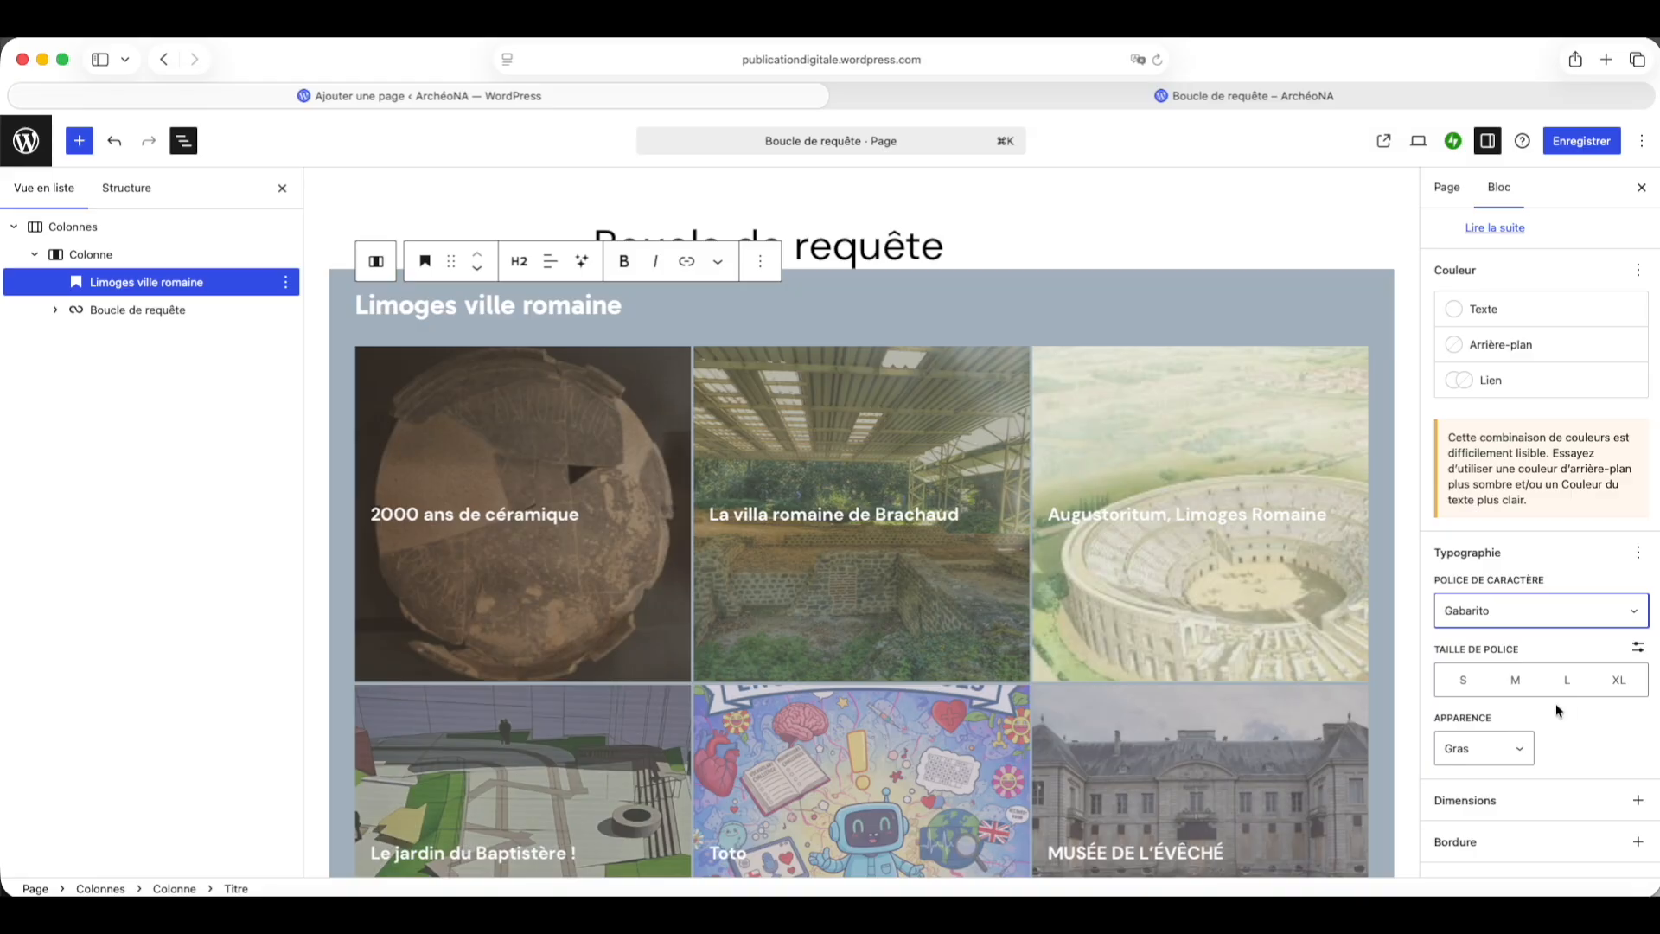
Step: Set the heading's appearance to Extra gras
click(1525, 746)
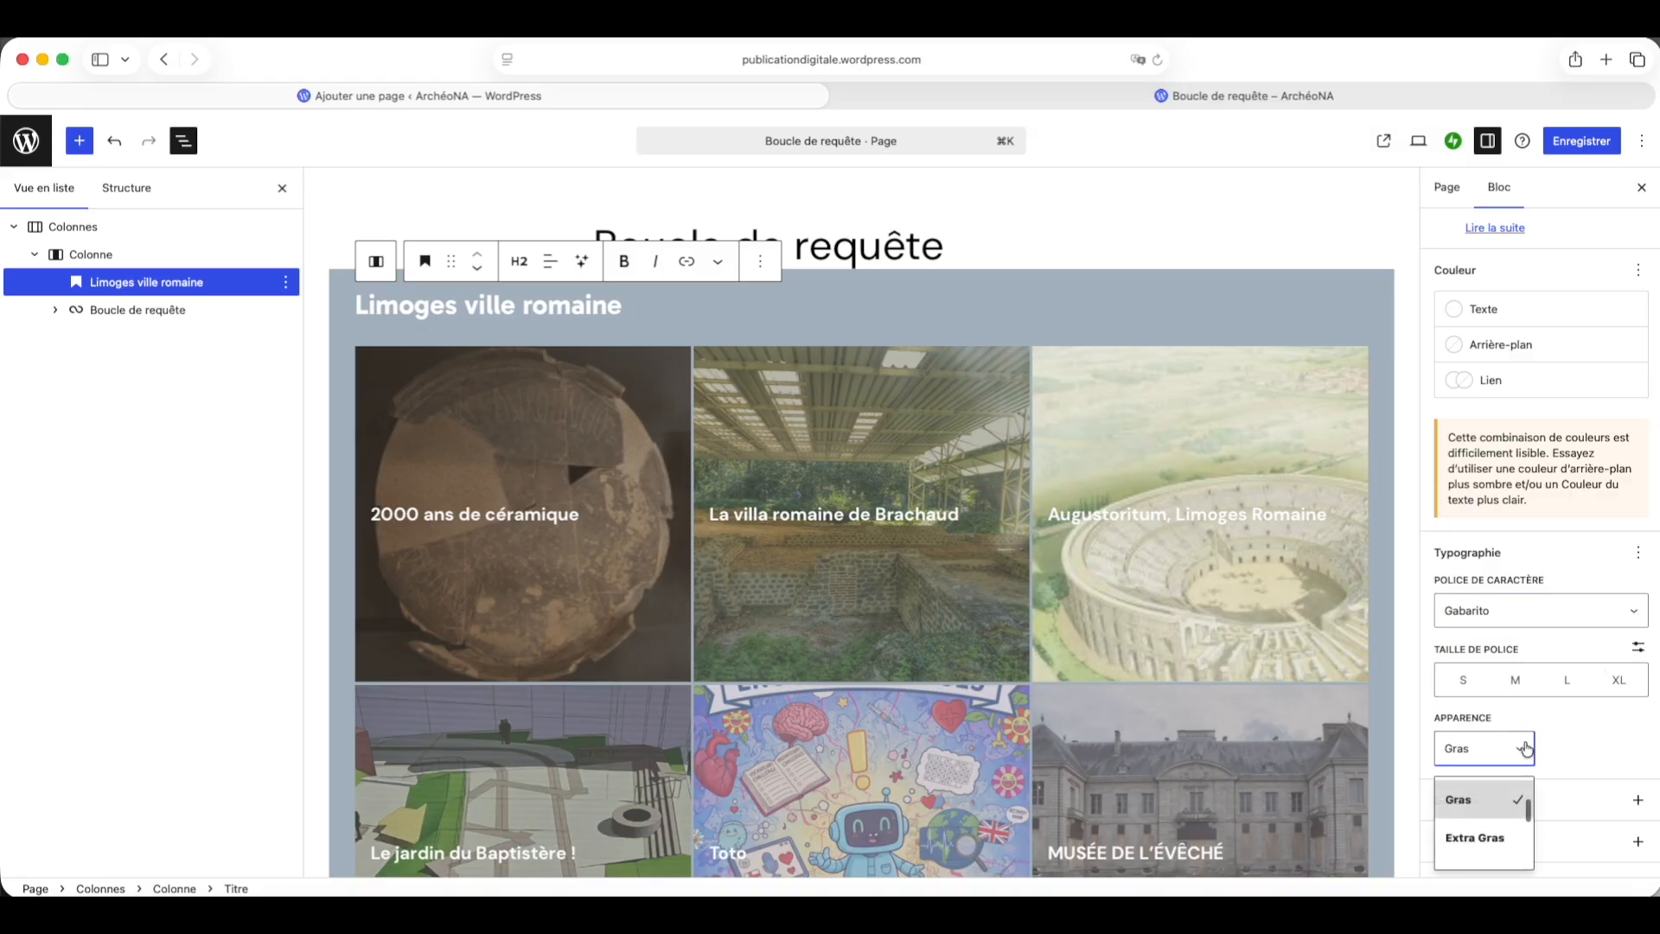
scroll(1503, 804, down, 2)
click(1481, 791)
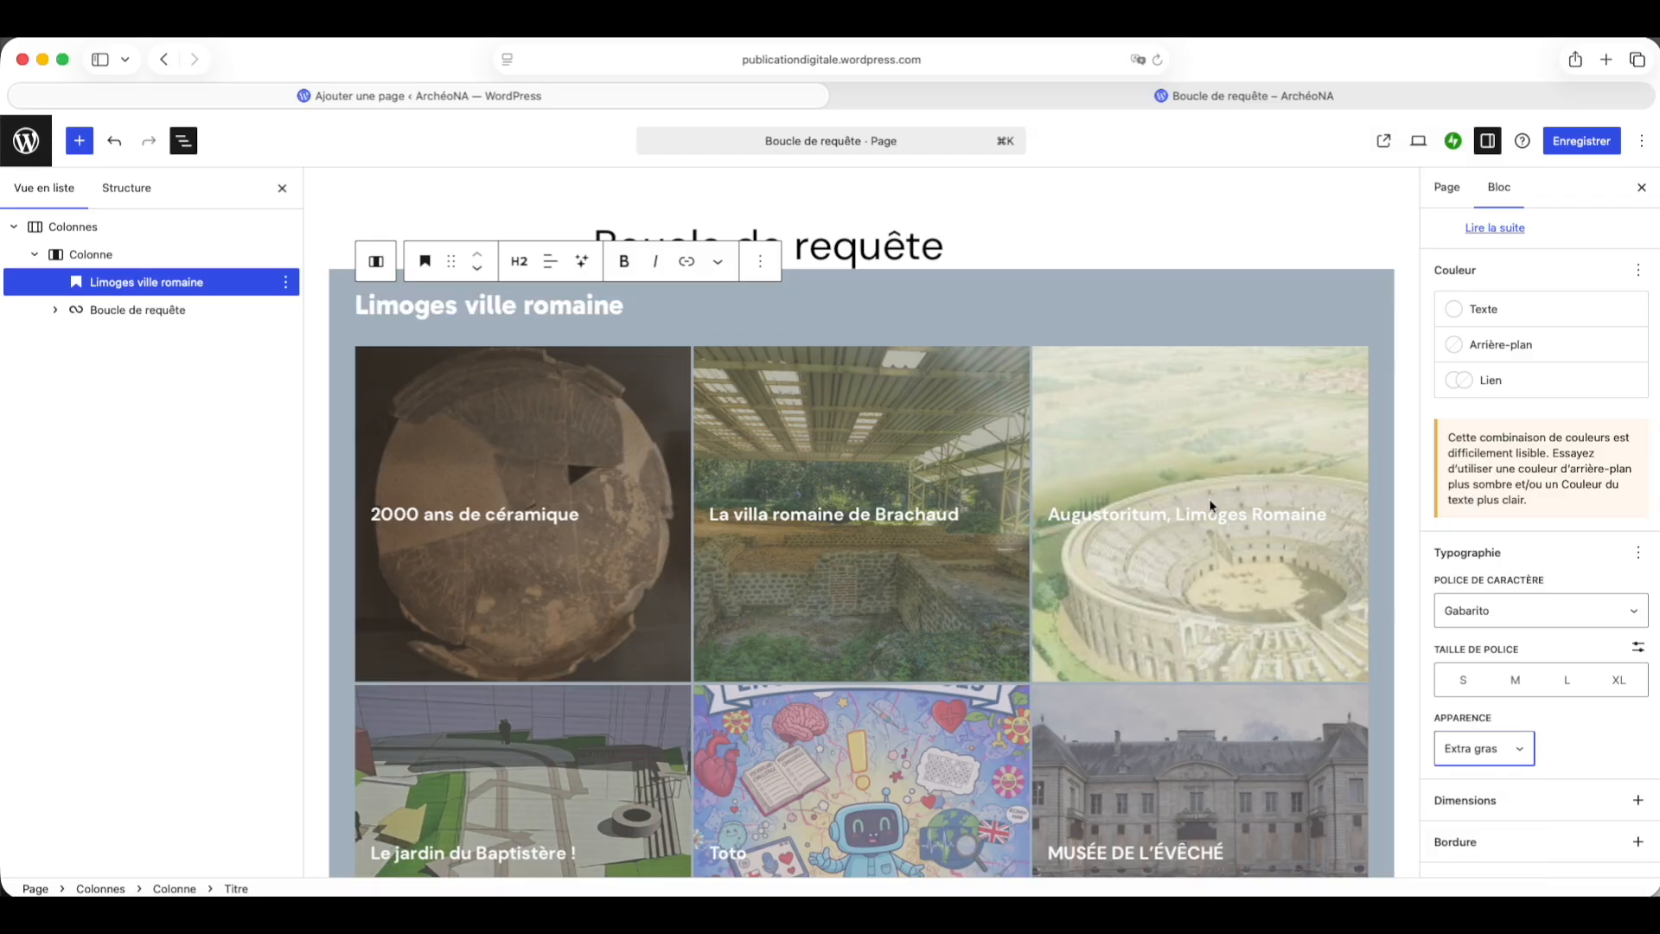
Step: Set the heading's font size to a custom 4 rem
click(1567, 682)
click(1622, 683)
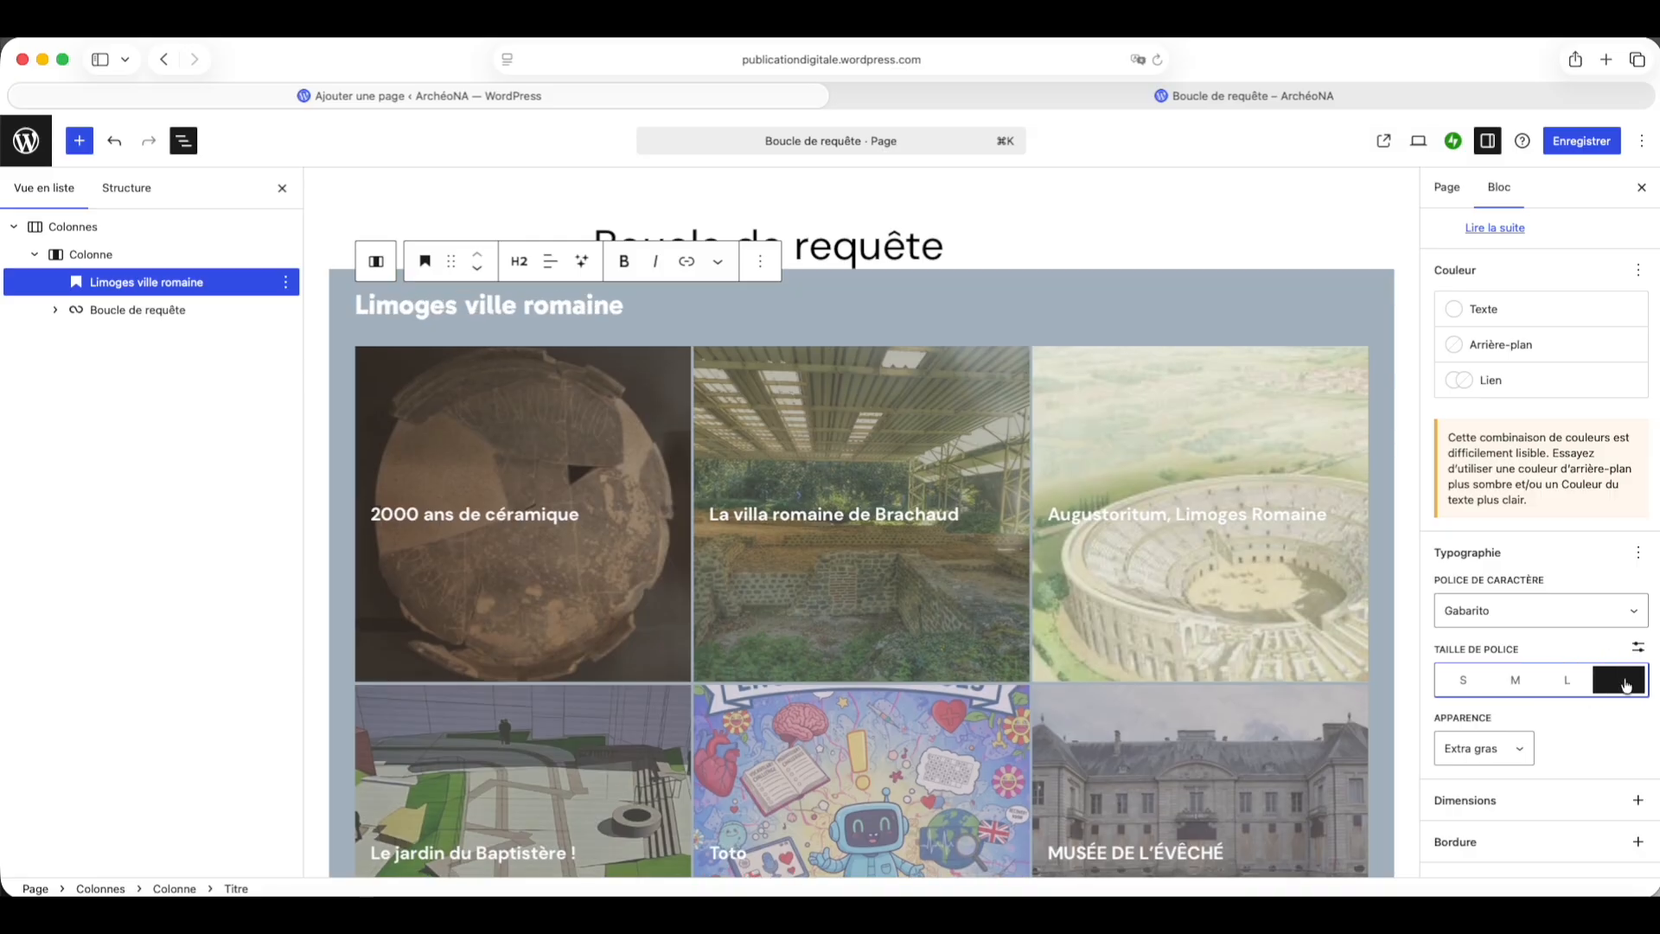
click(1638, 649)
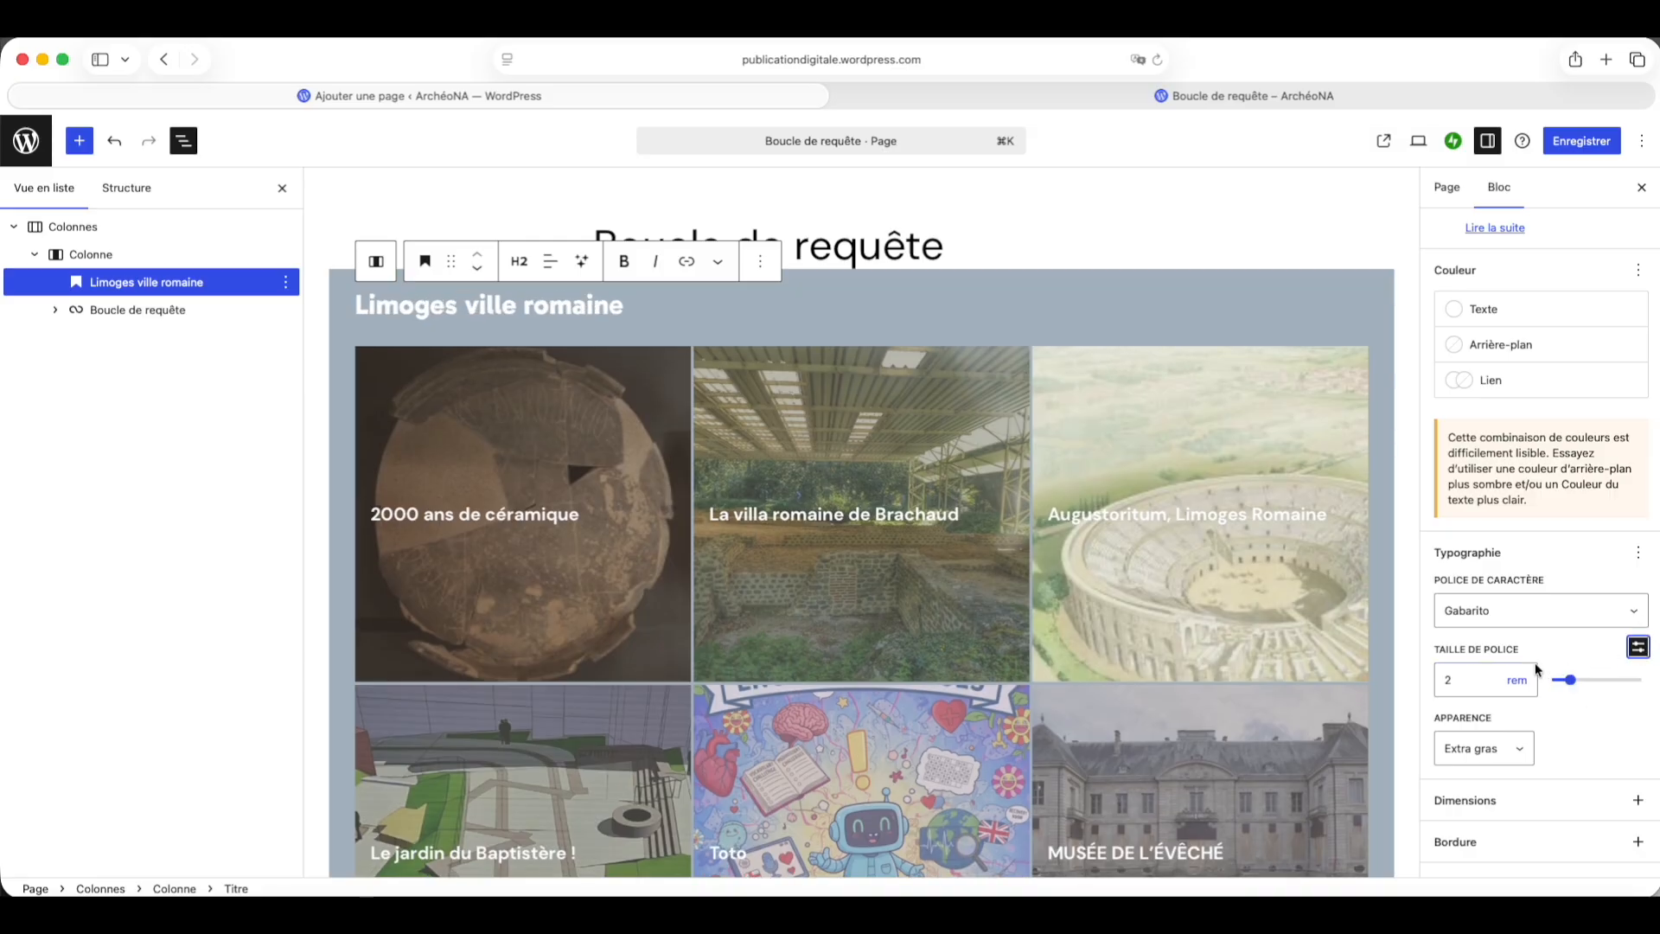
double_click(1463, 684)
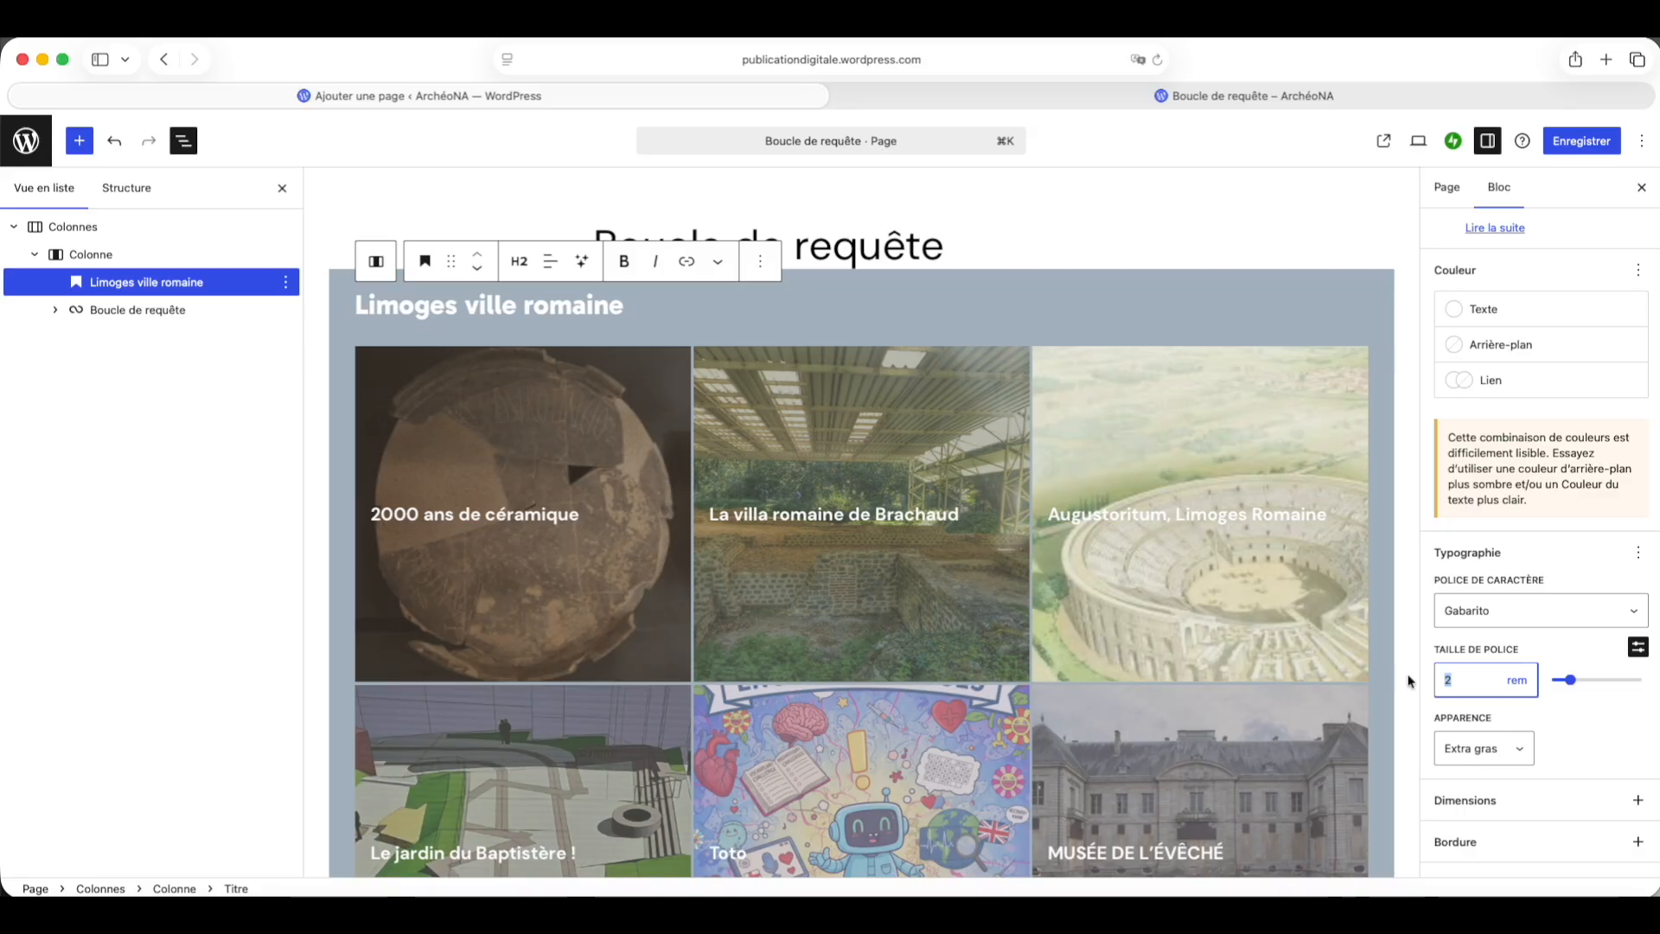
text(4)
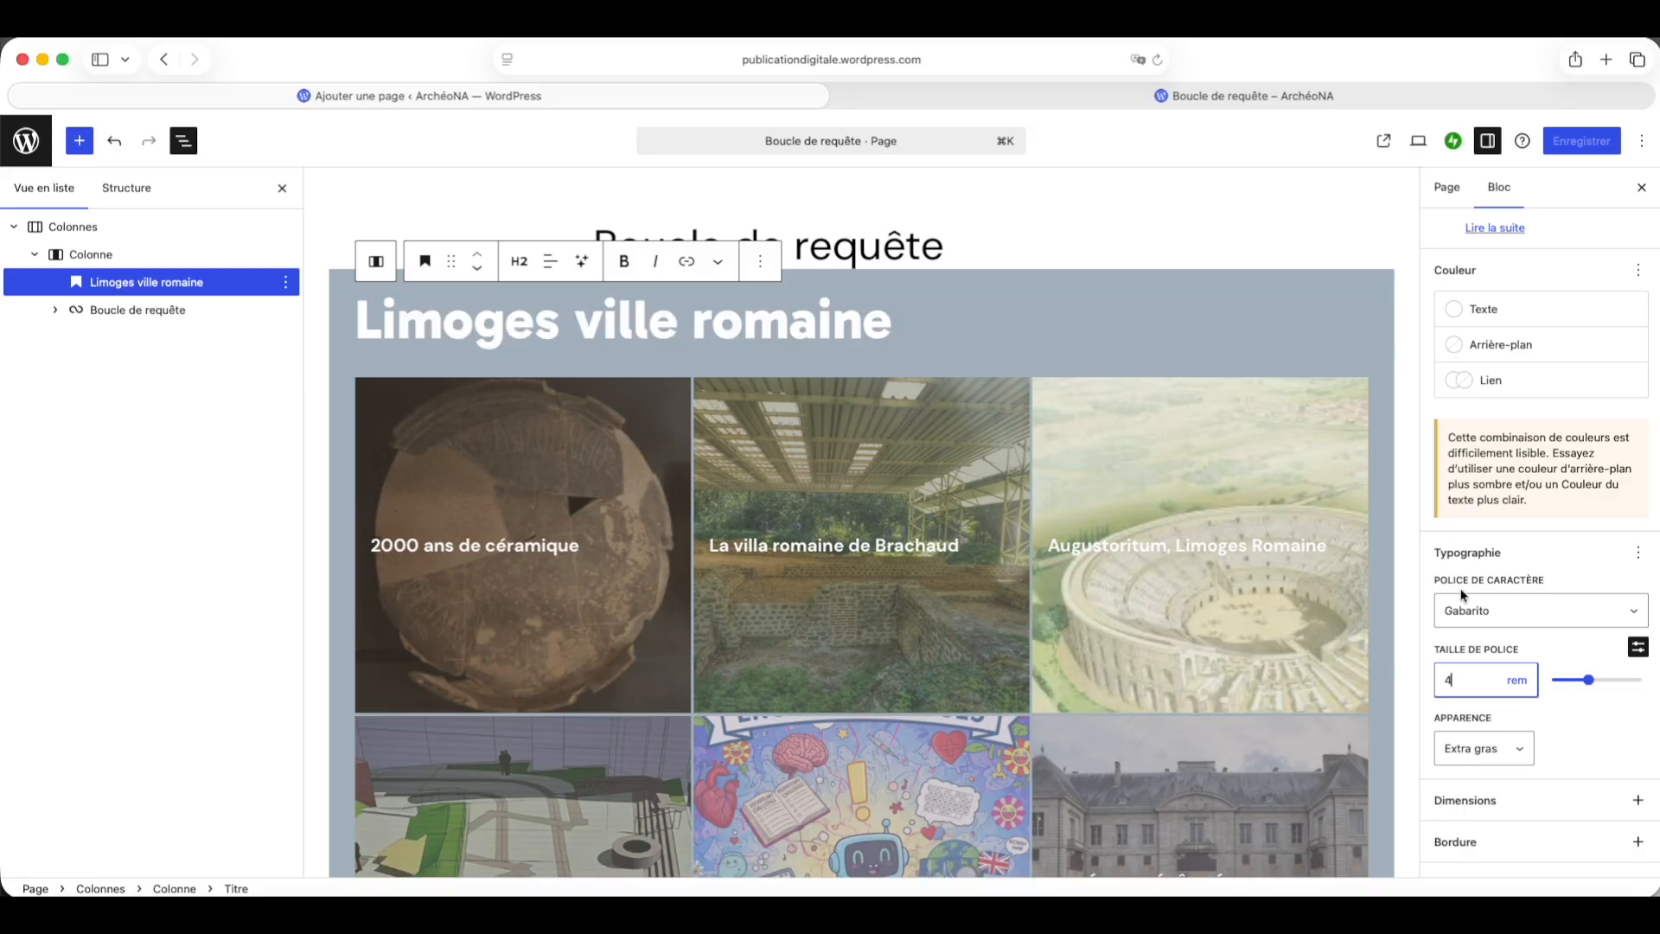
Step: Add the outer margin control and set the heading's margin to none
scroll(1568, 567, down, 2)
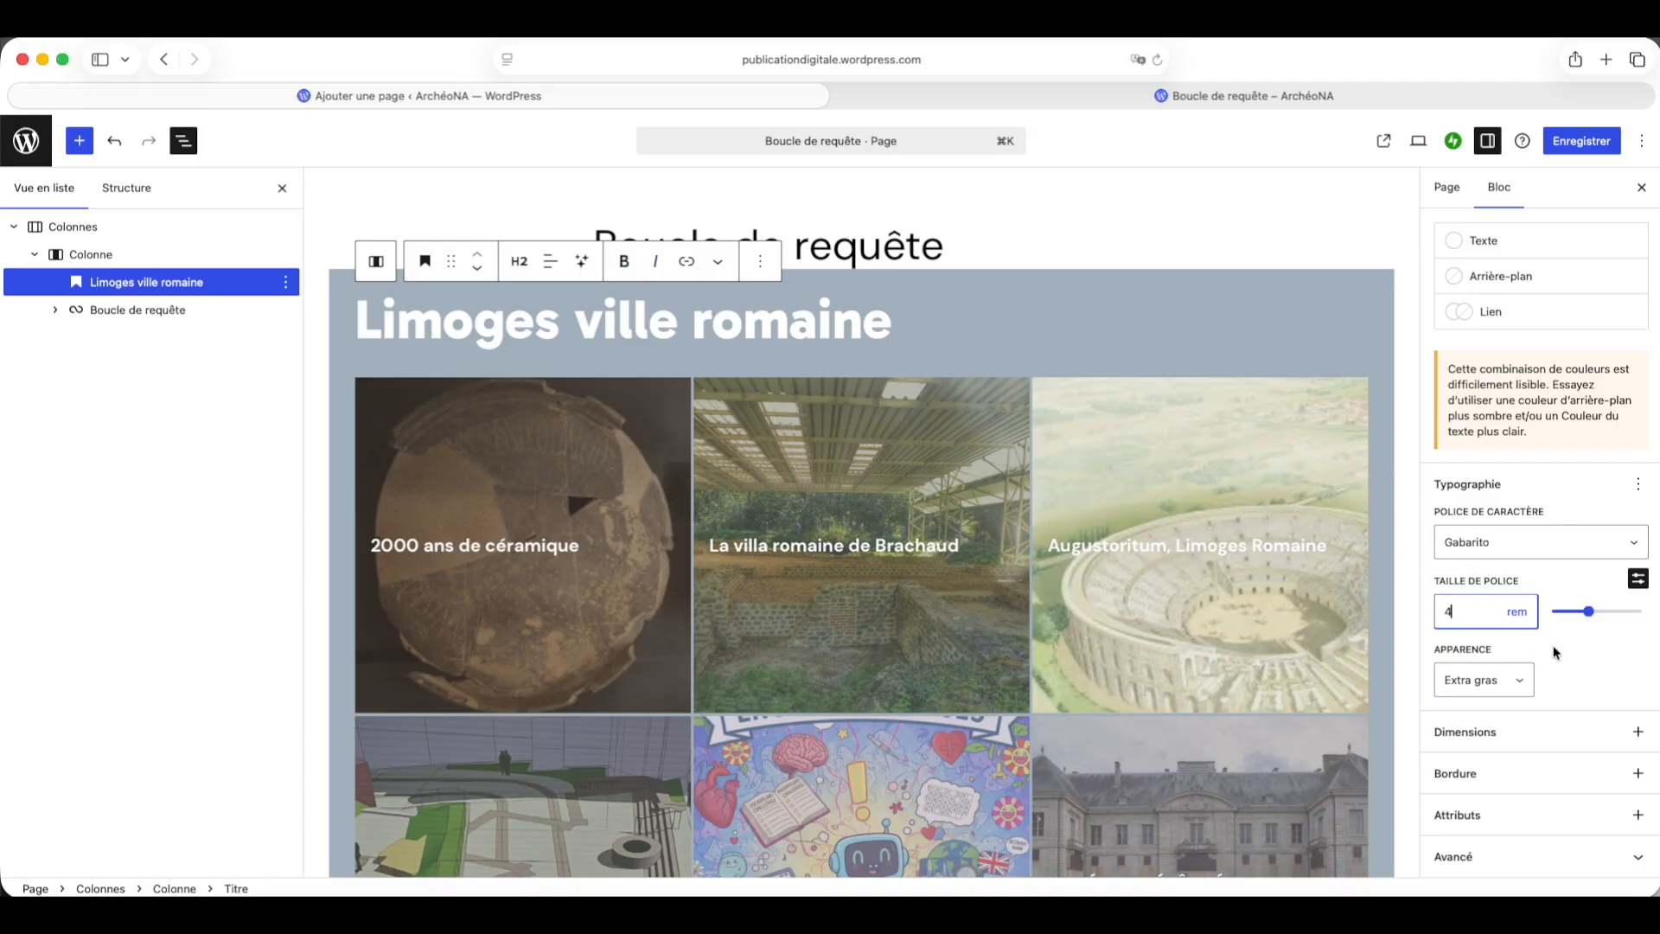
click(1587, 667)
click(1637, 731)
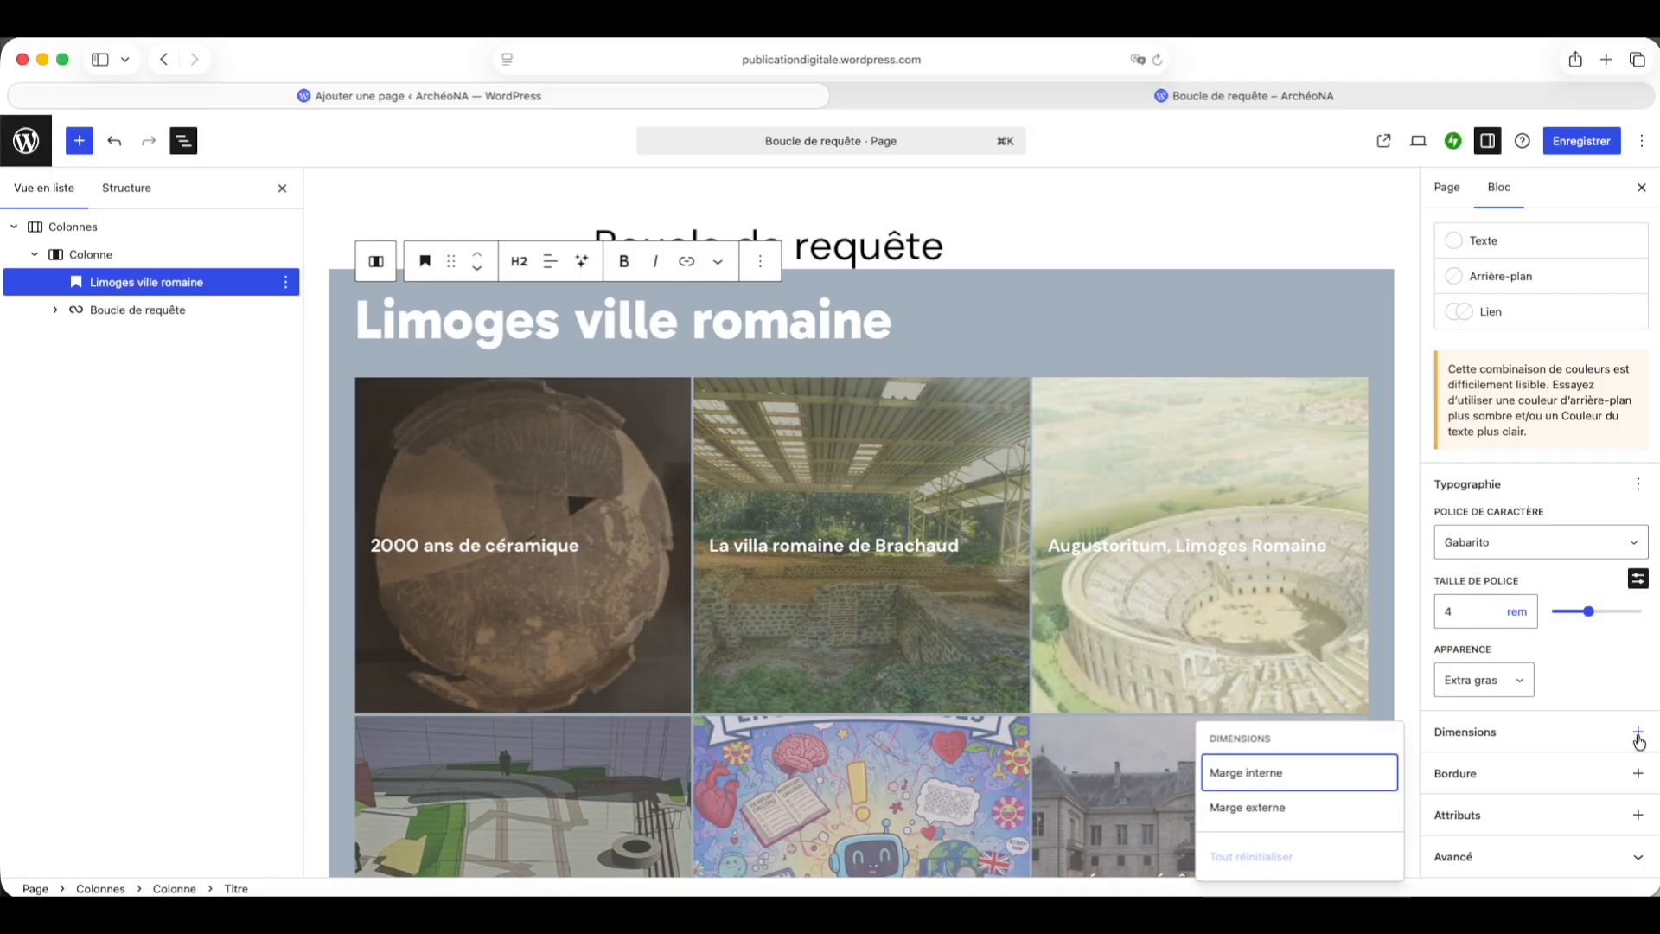
click(1268, 802)
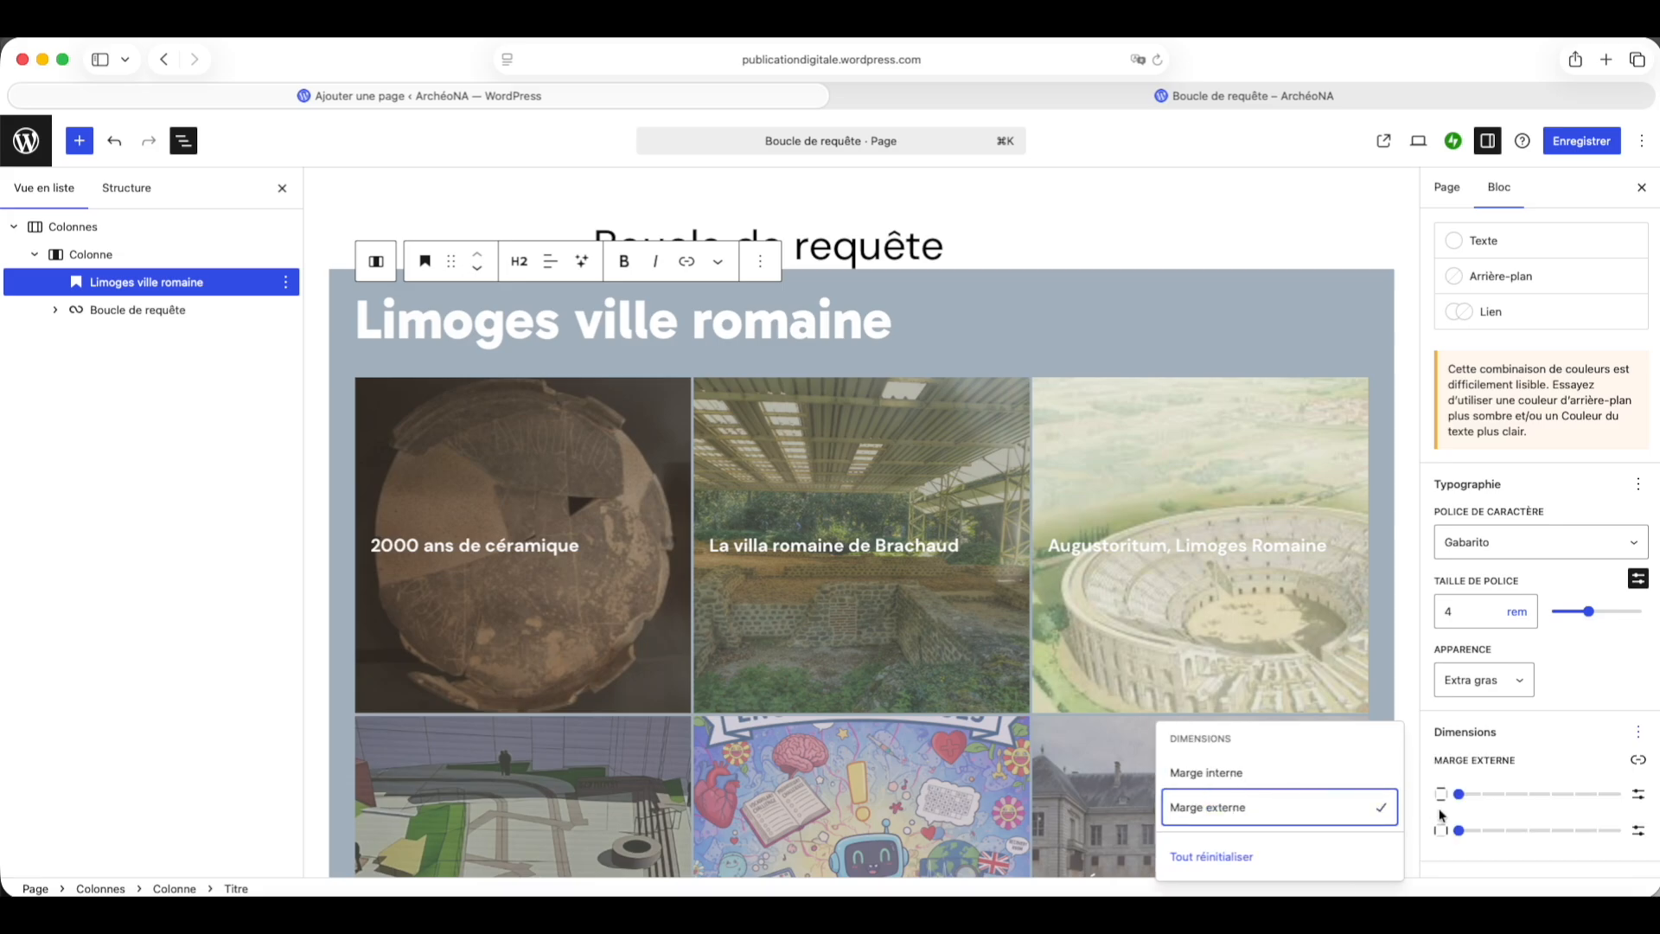
mouse_move(1460, 796)
mouse_down()
mouse_move(1475, 795)
mouse_move(1435, 791)
mouse_up()
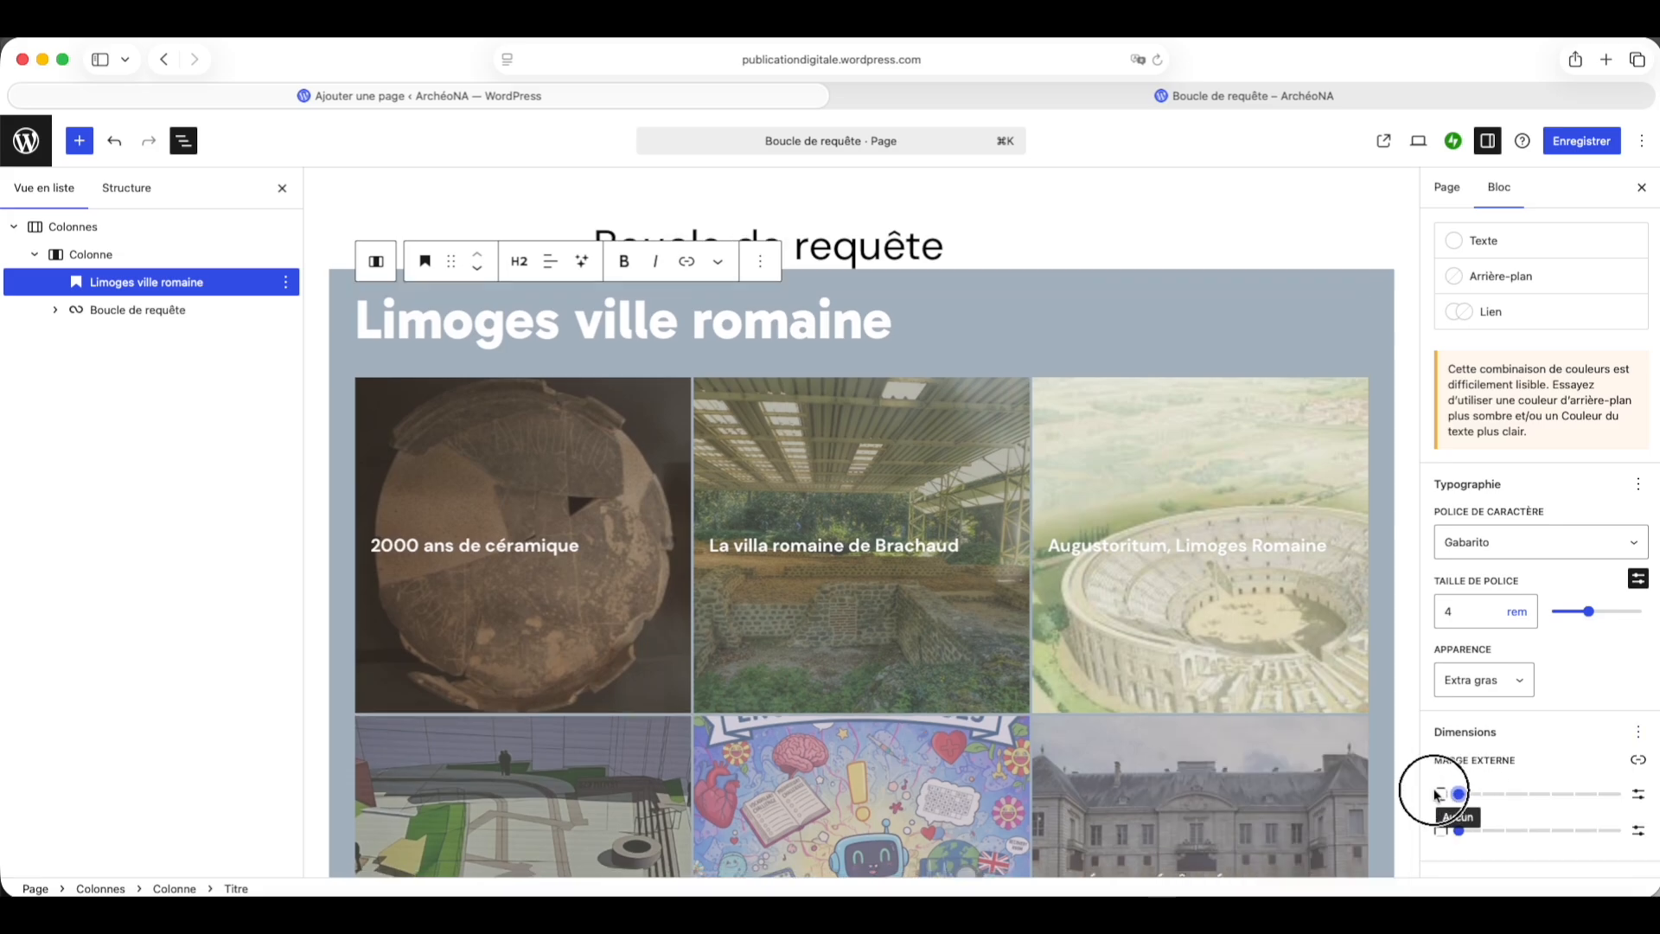
Step: Set the post template's outer margin to none and save the page
click(154, 310)
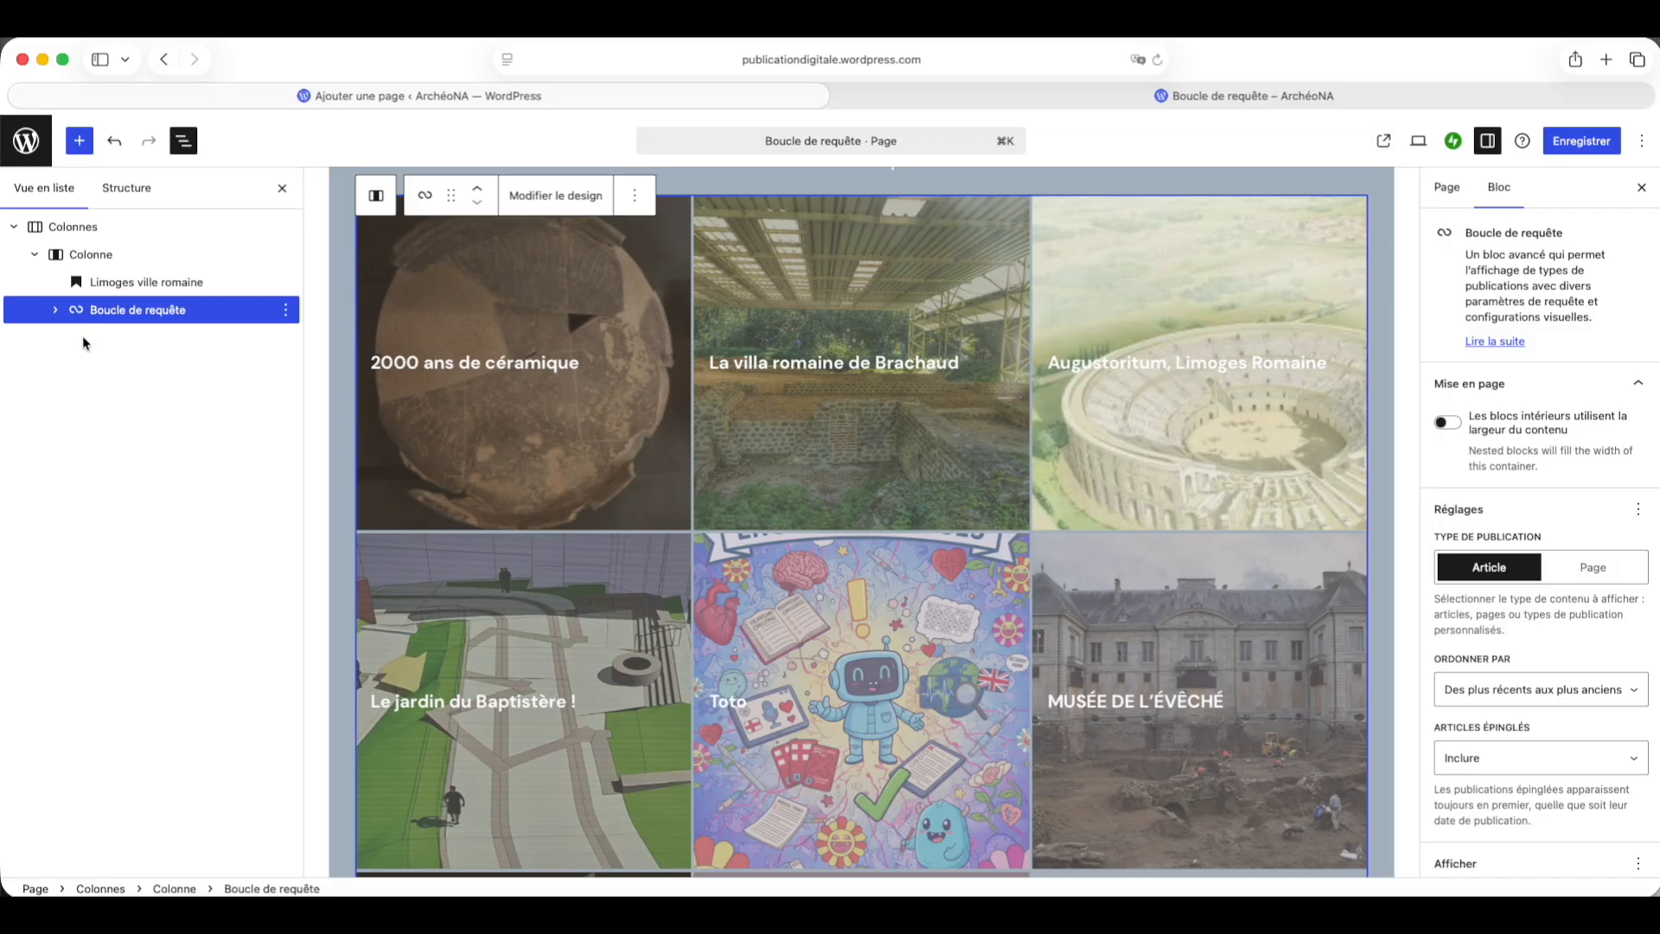
click(55, 309)
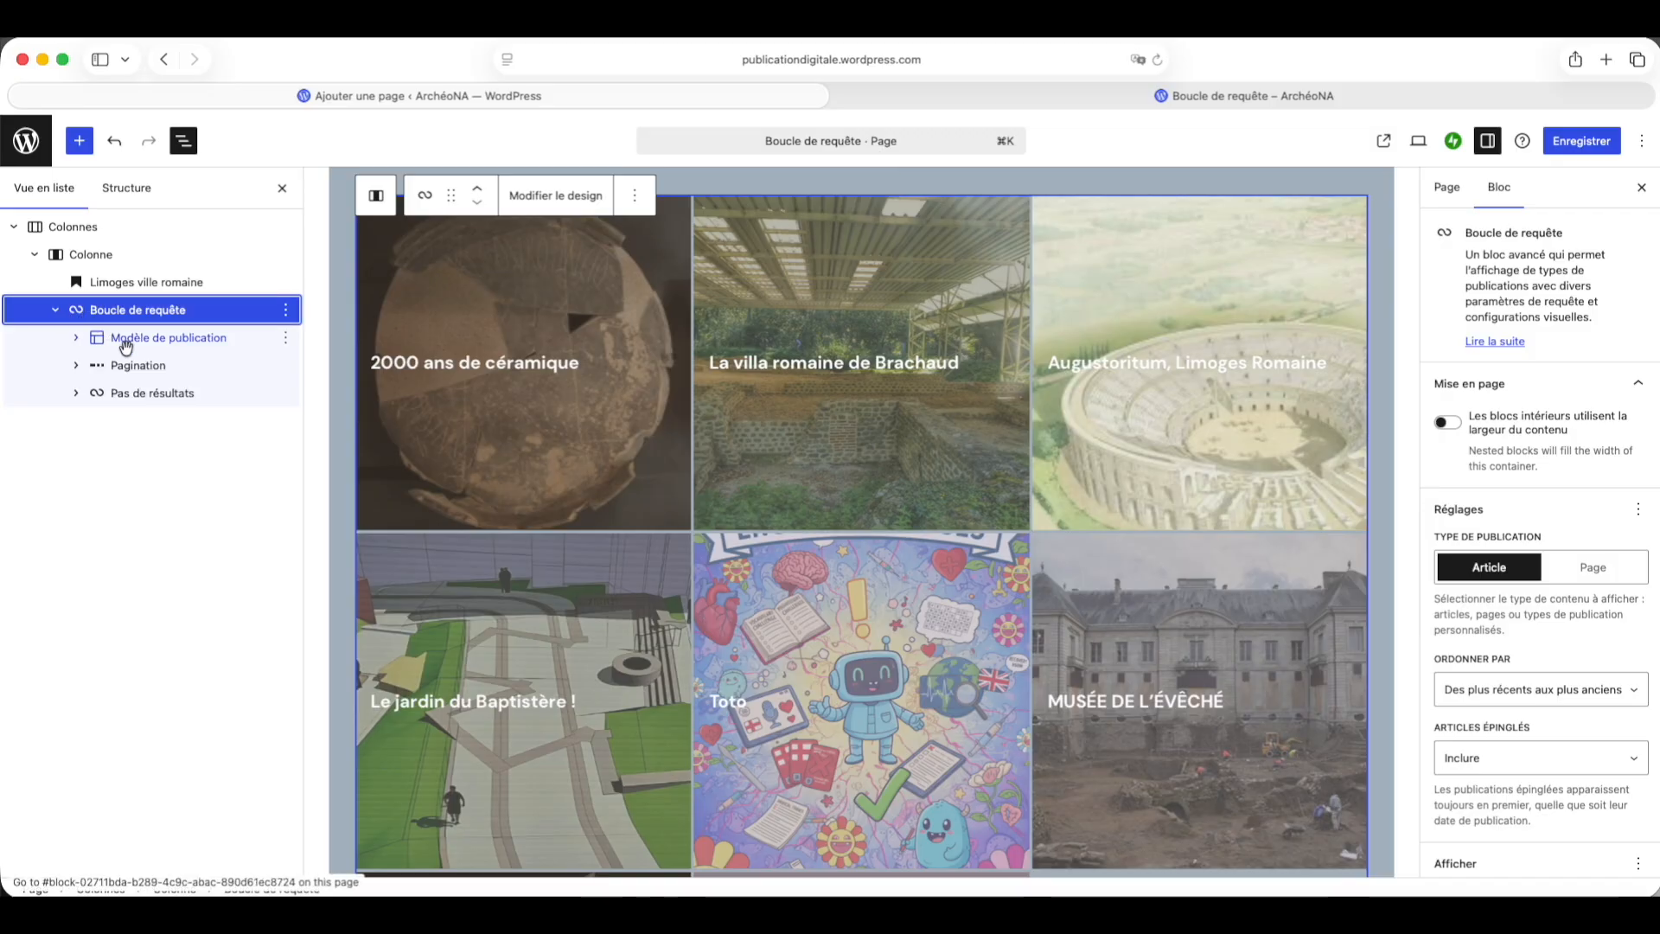
click(104, 337)
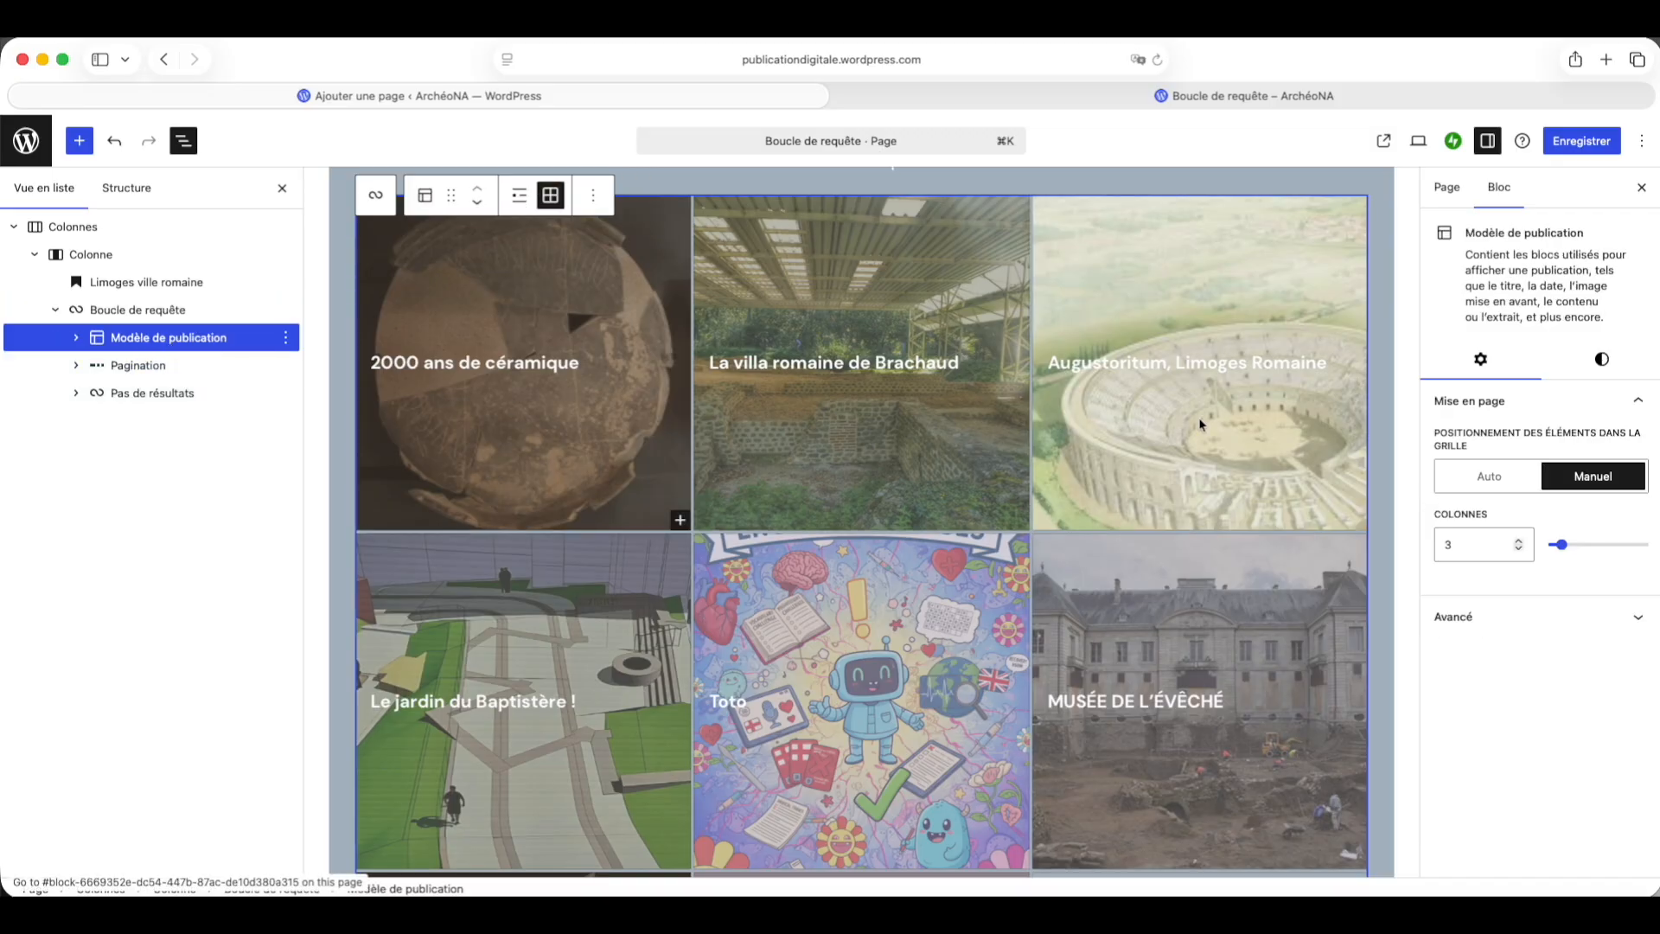
click(1603, 359)
scroll(1580, 547, down, 1)
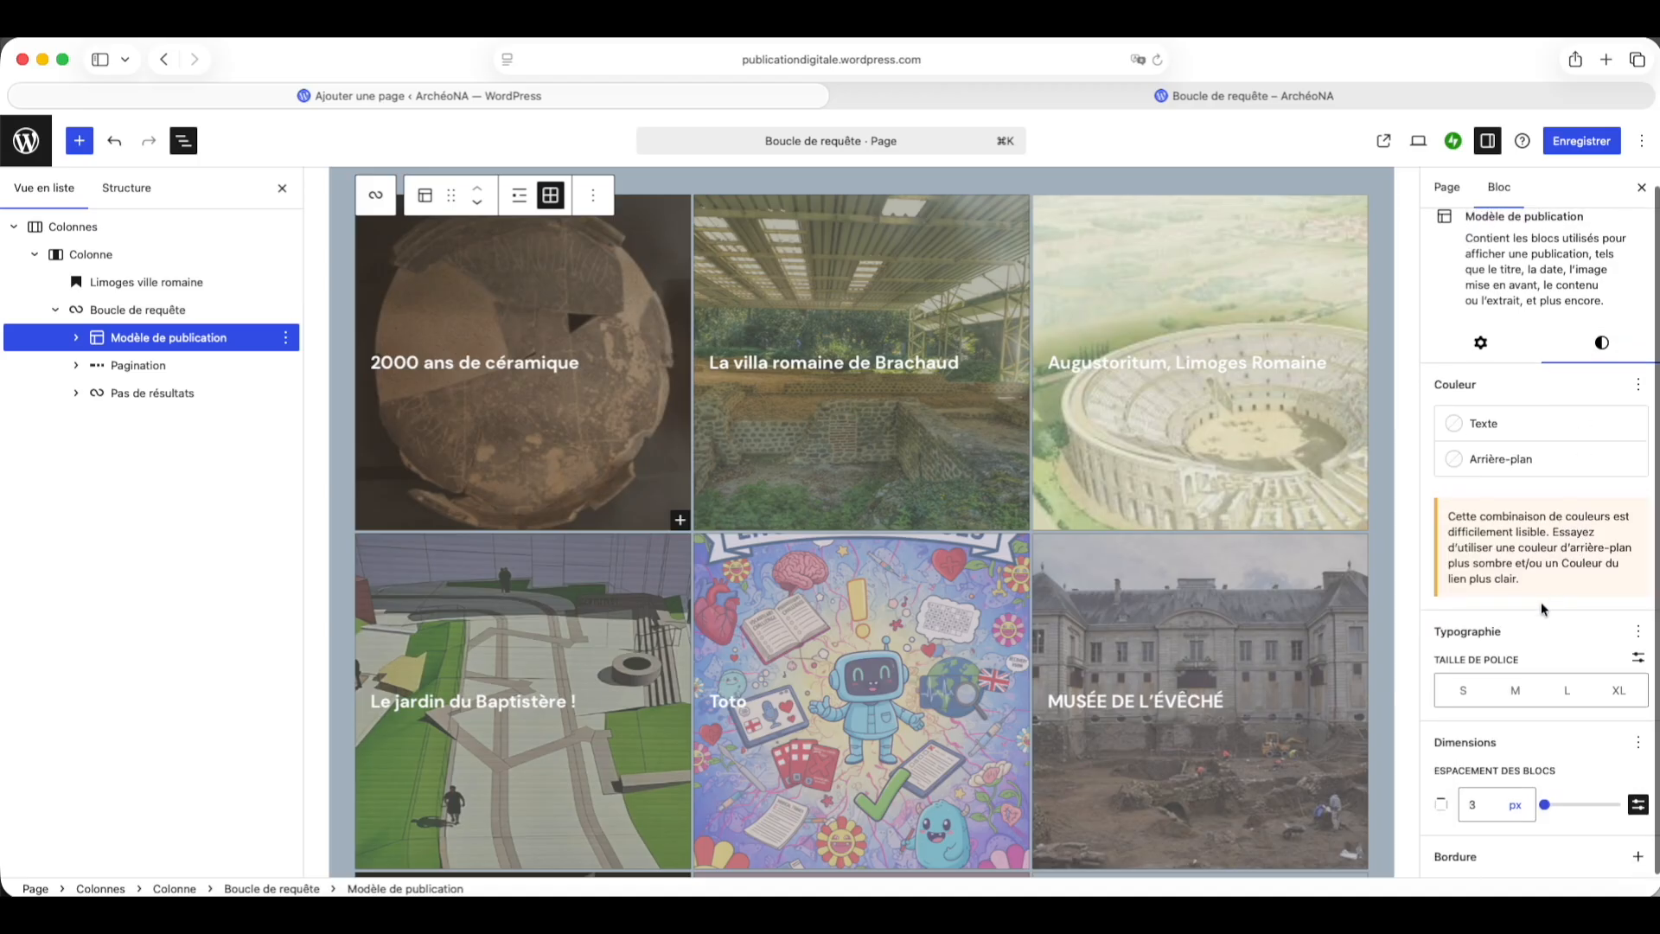
click(1637, 743)
click(1232, 679)
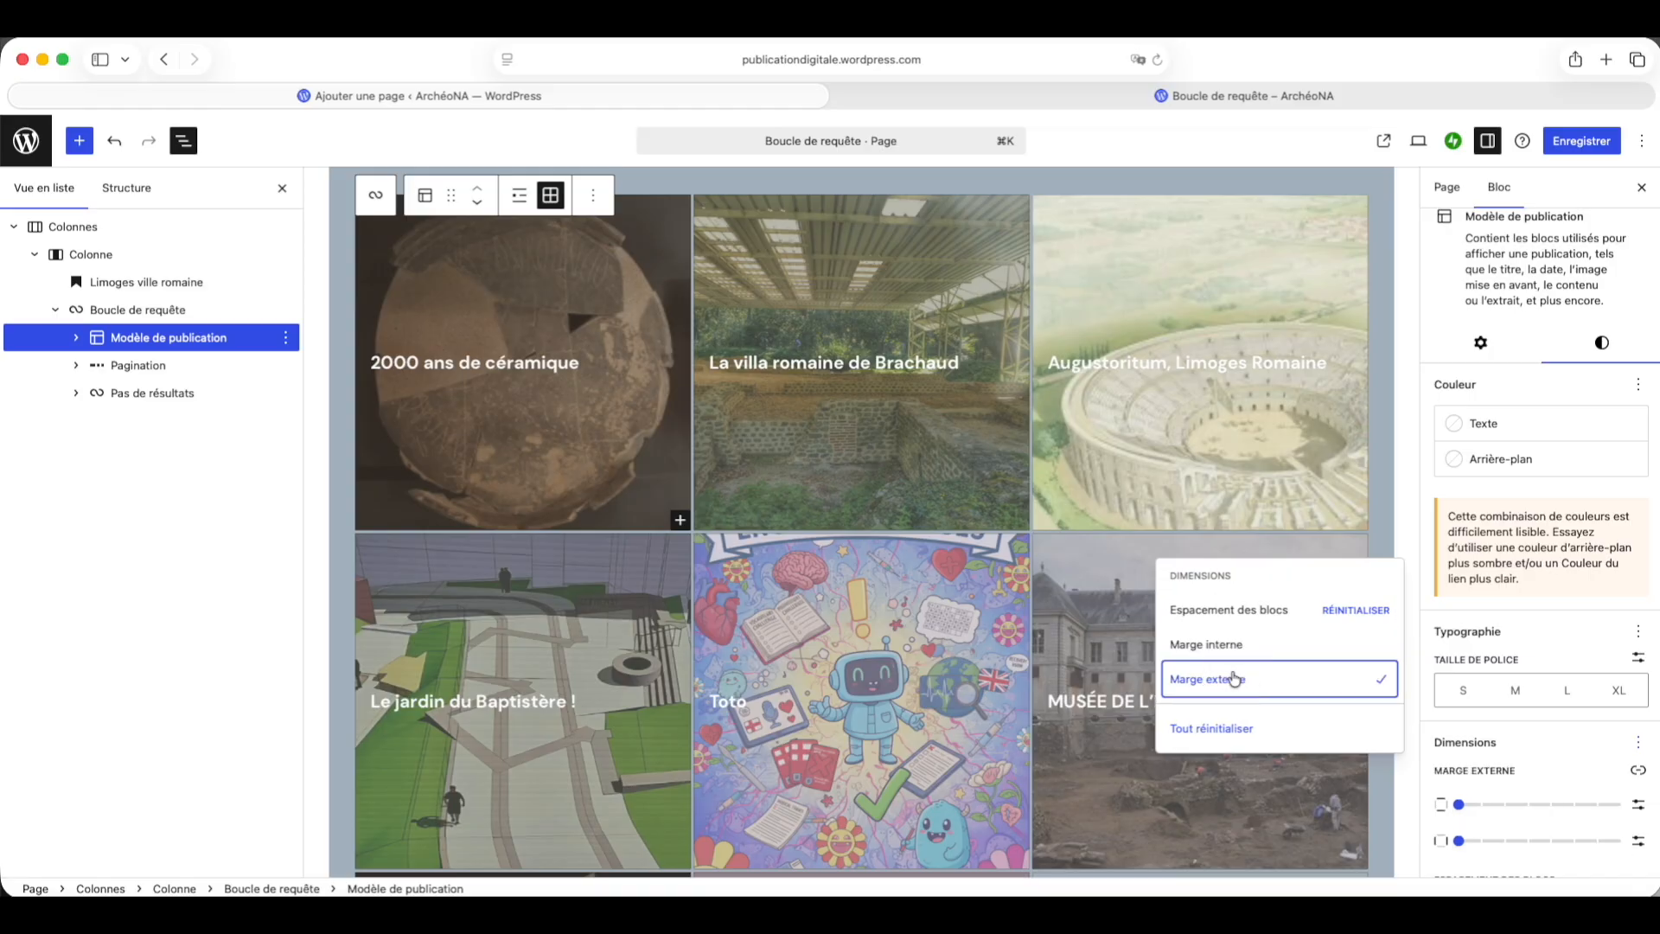
click(1468, 806)
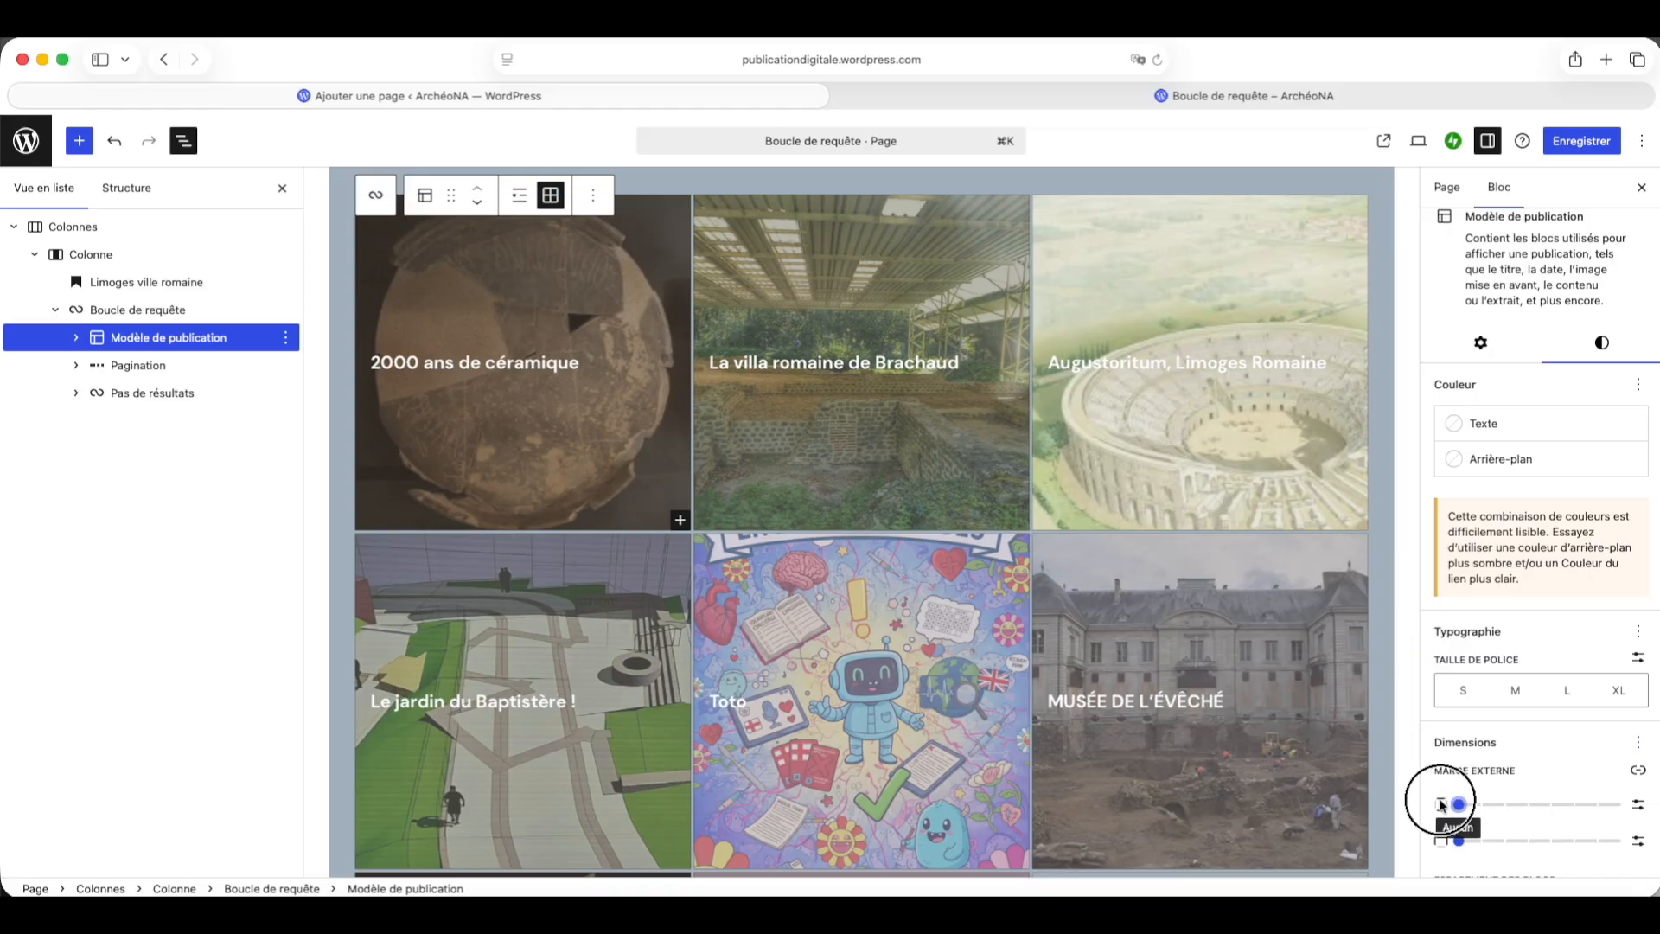
scroll(1145, 564, up, 3)
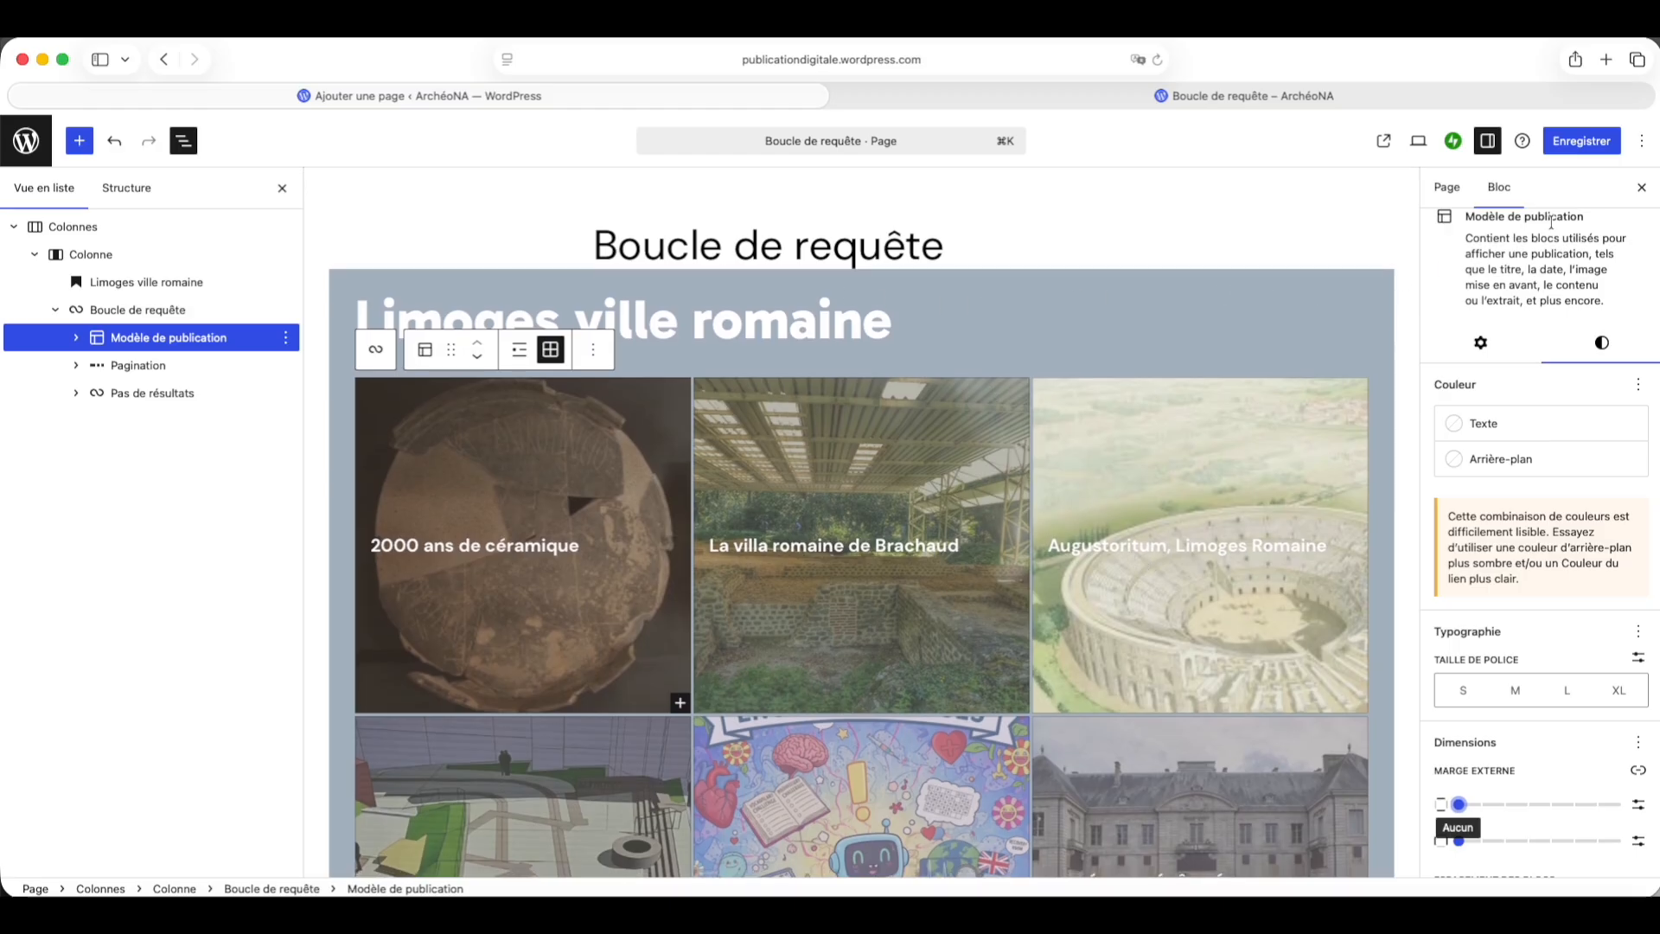
click(1563, 150)
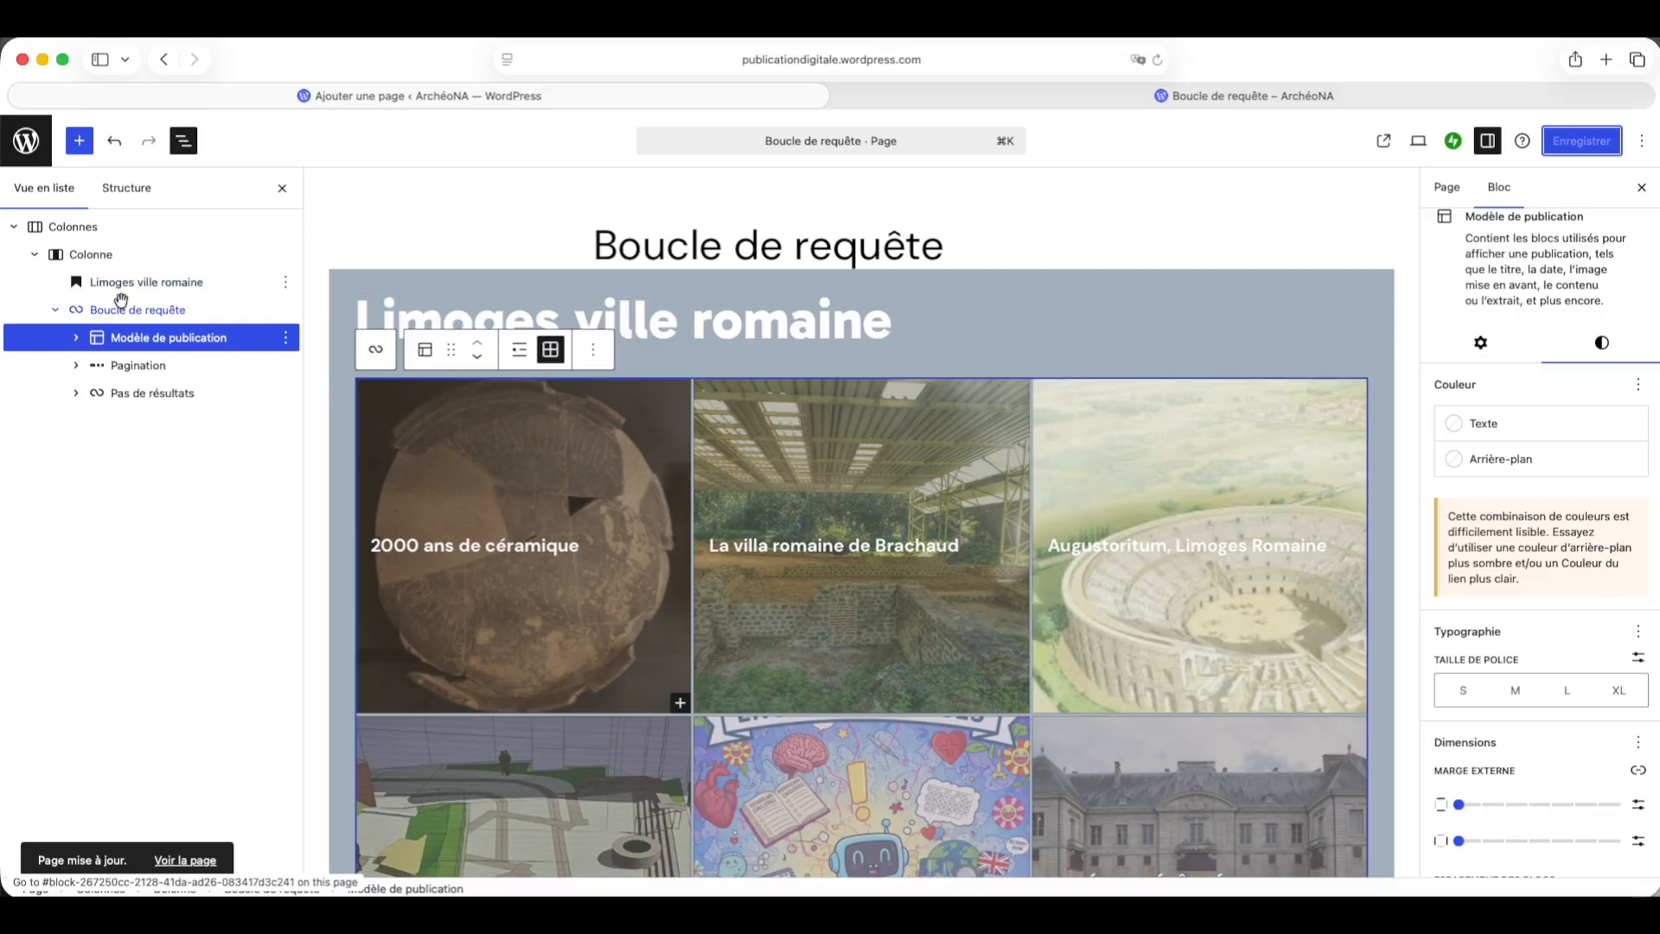
Step: Filter the Query Loop by the category Limoges Urbs Romana and save the page
click(178, 308)
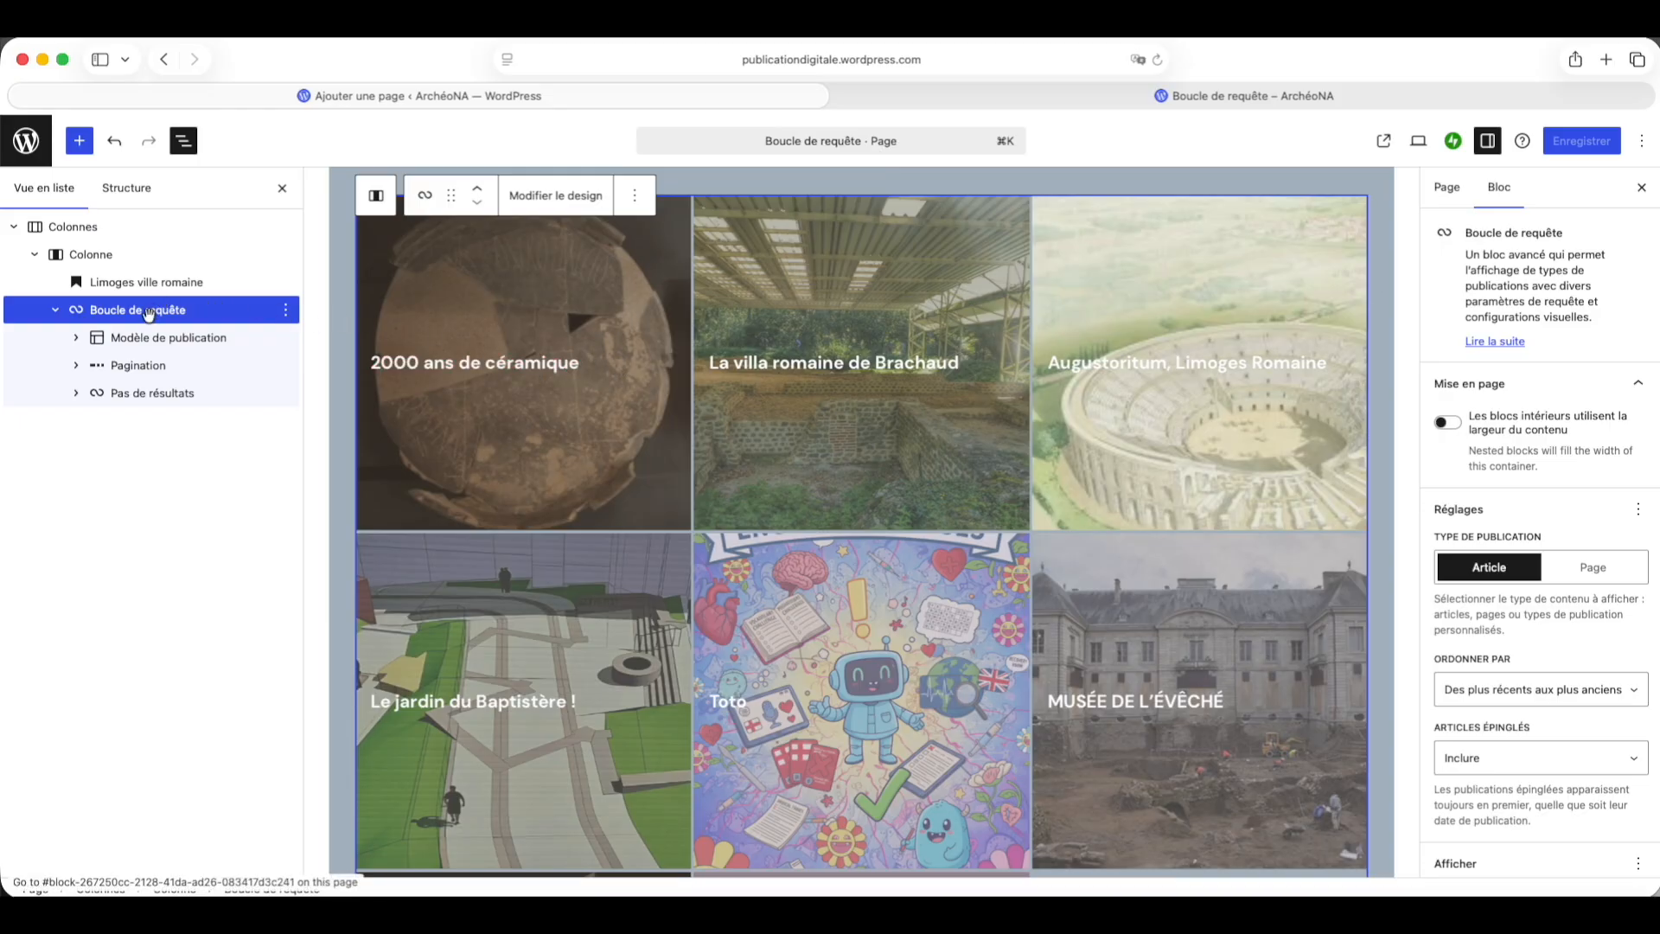
scroll(1552, 451, down, 4)
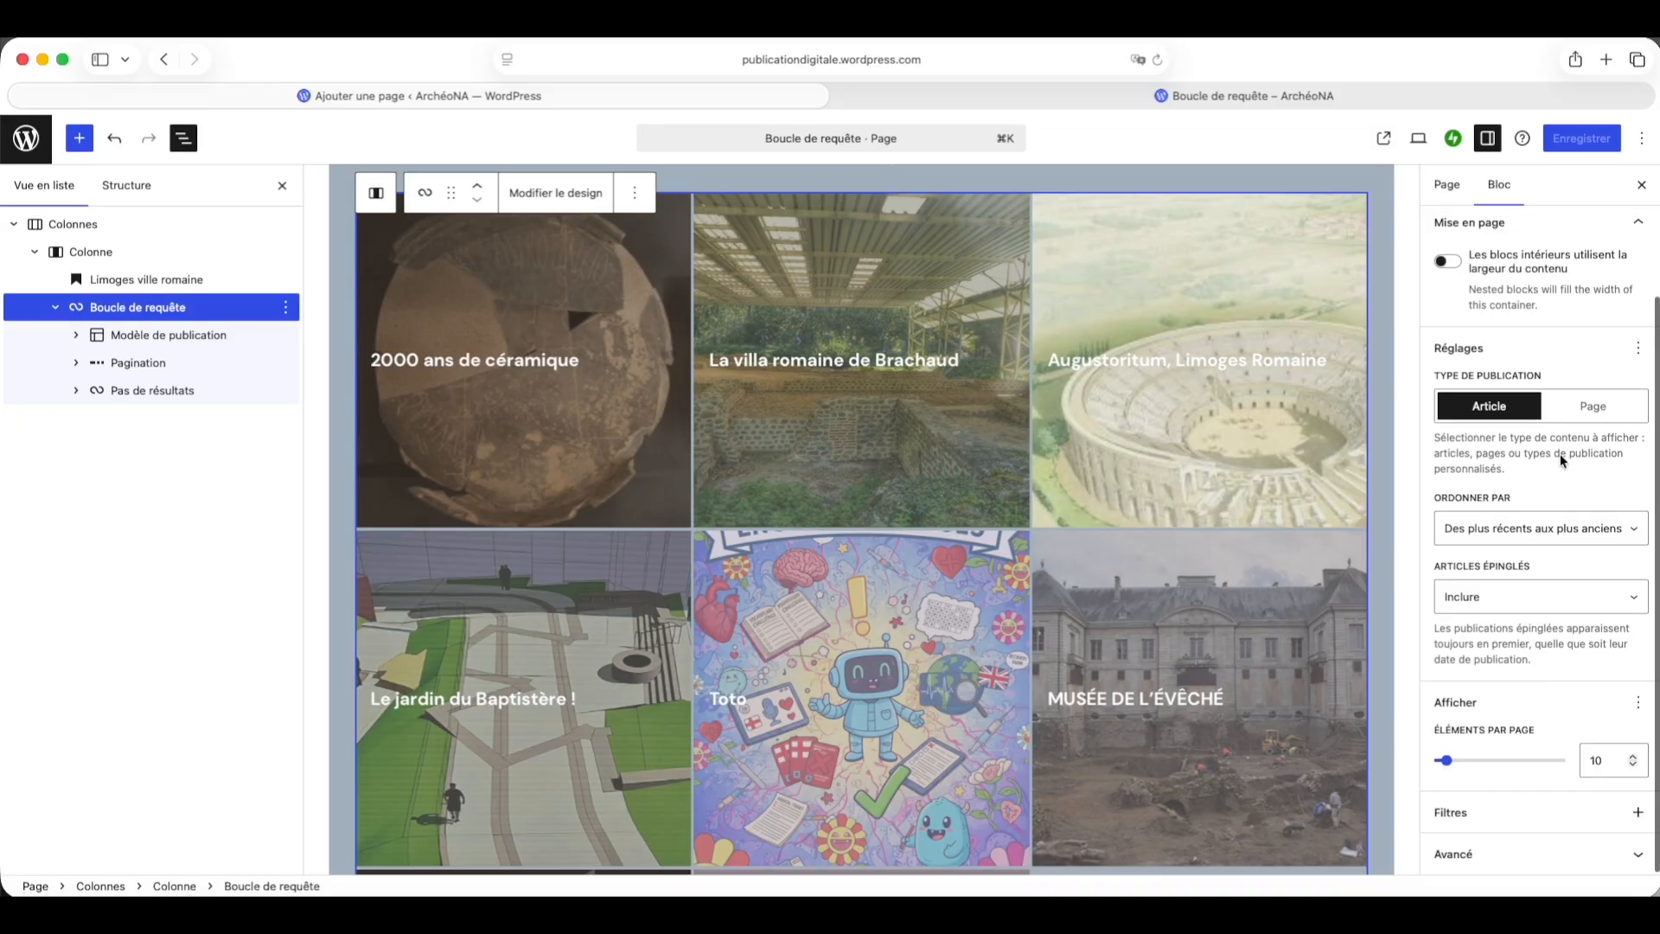
click(1630, 816)
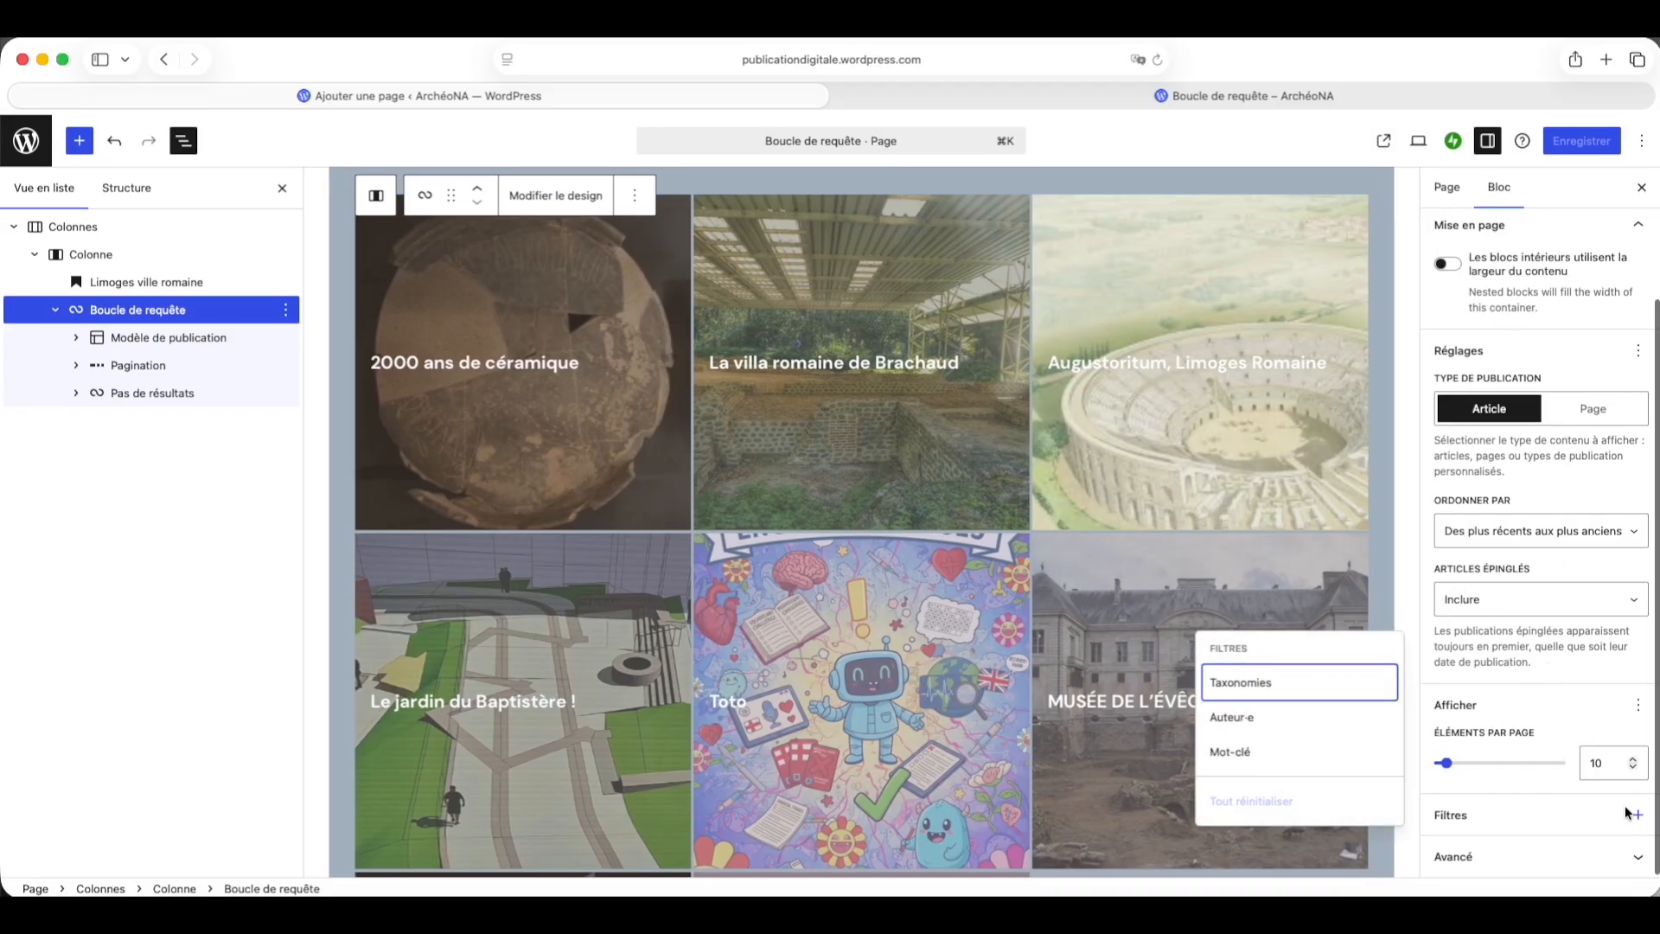
click(1294, 691)
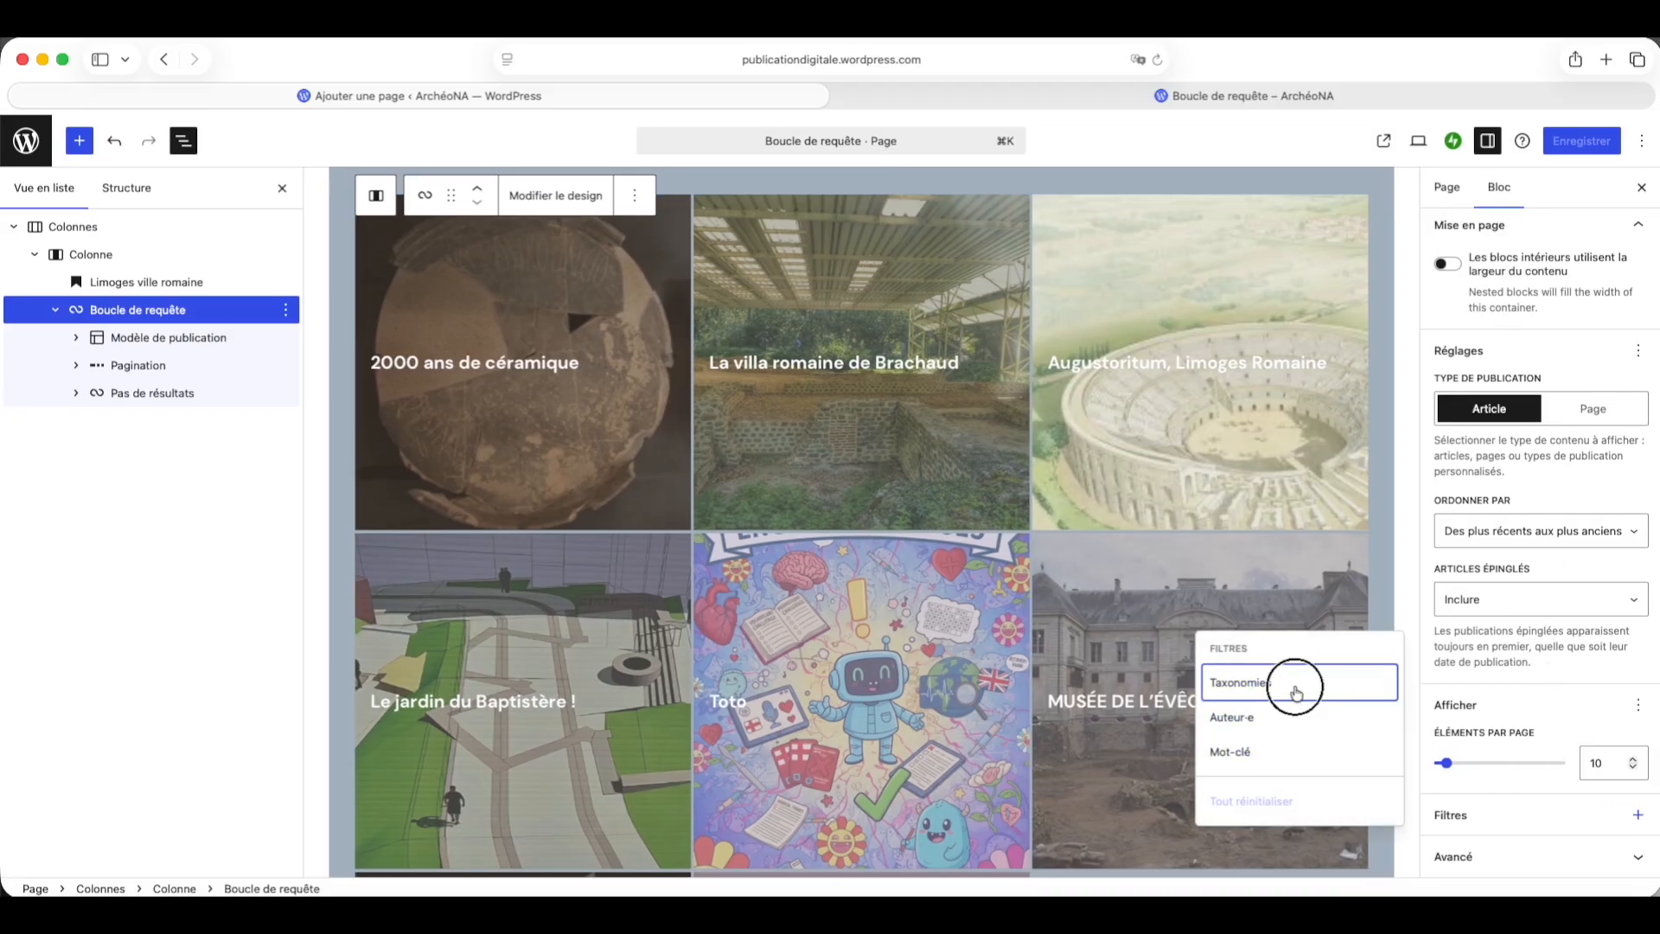
scroll(1470, 734, down, 3)
click(1471, 726)
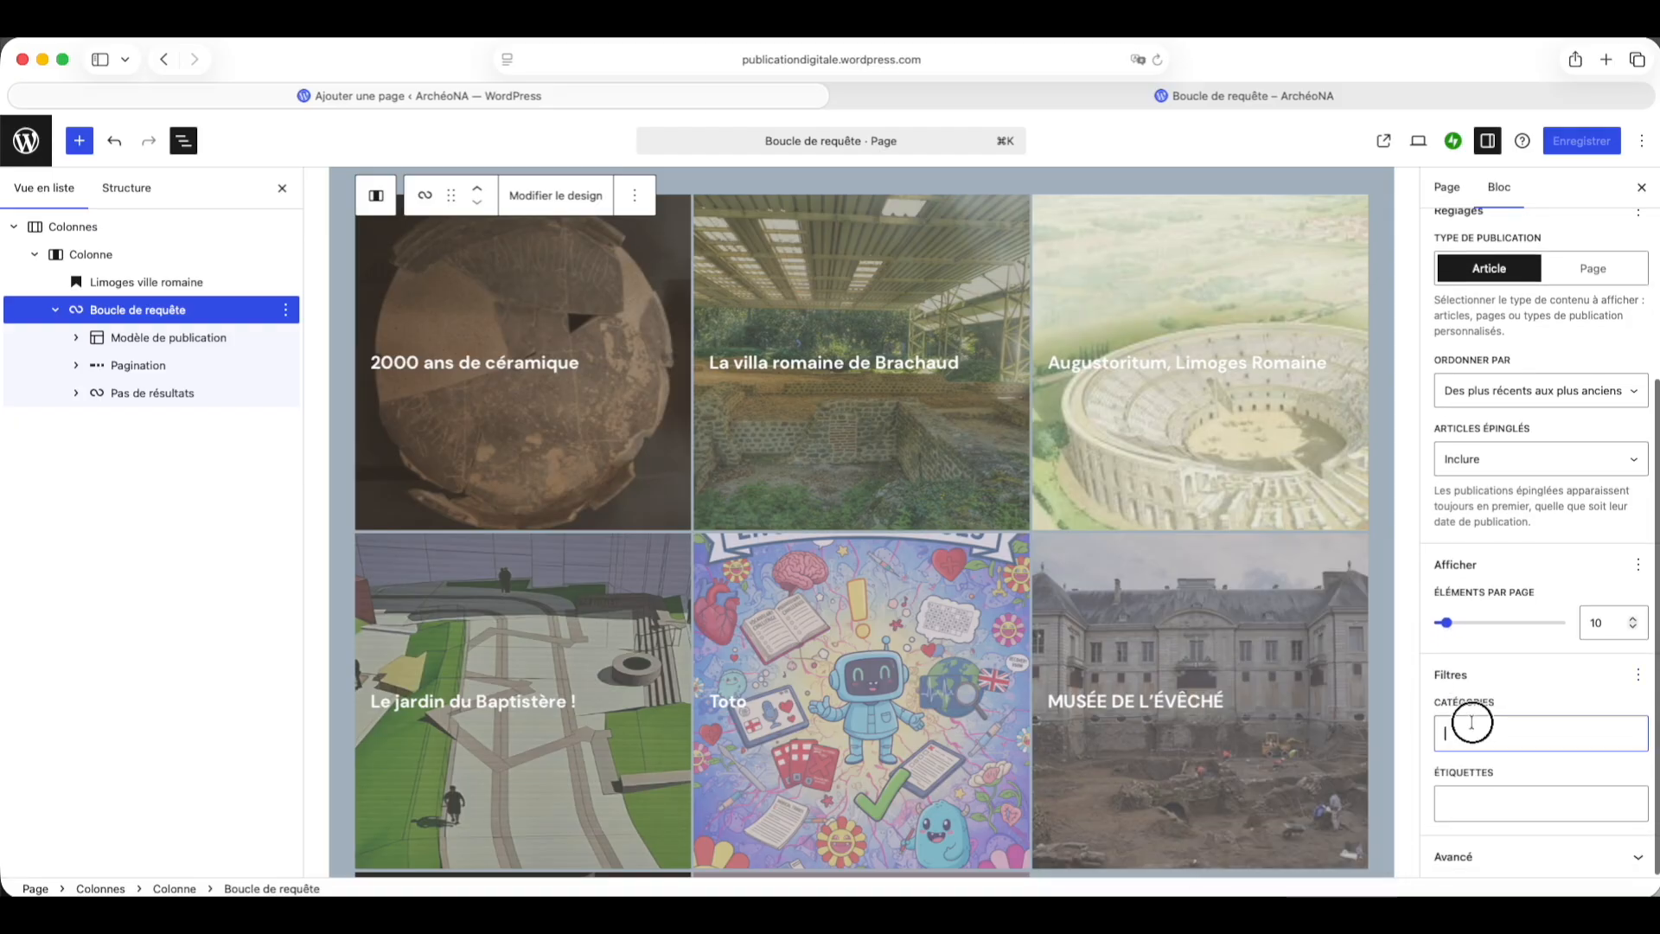
text(L)
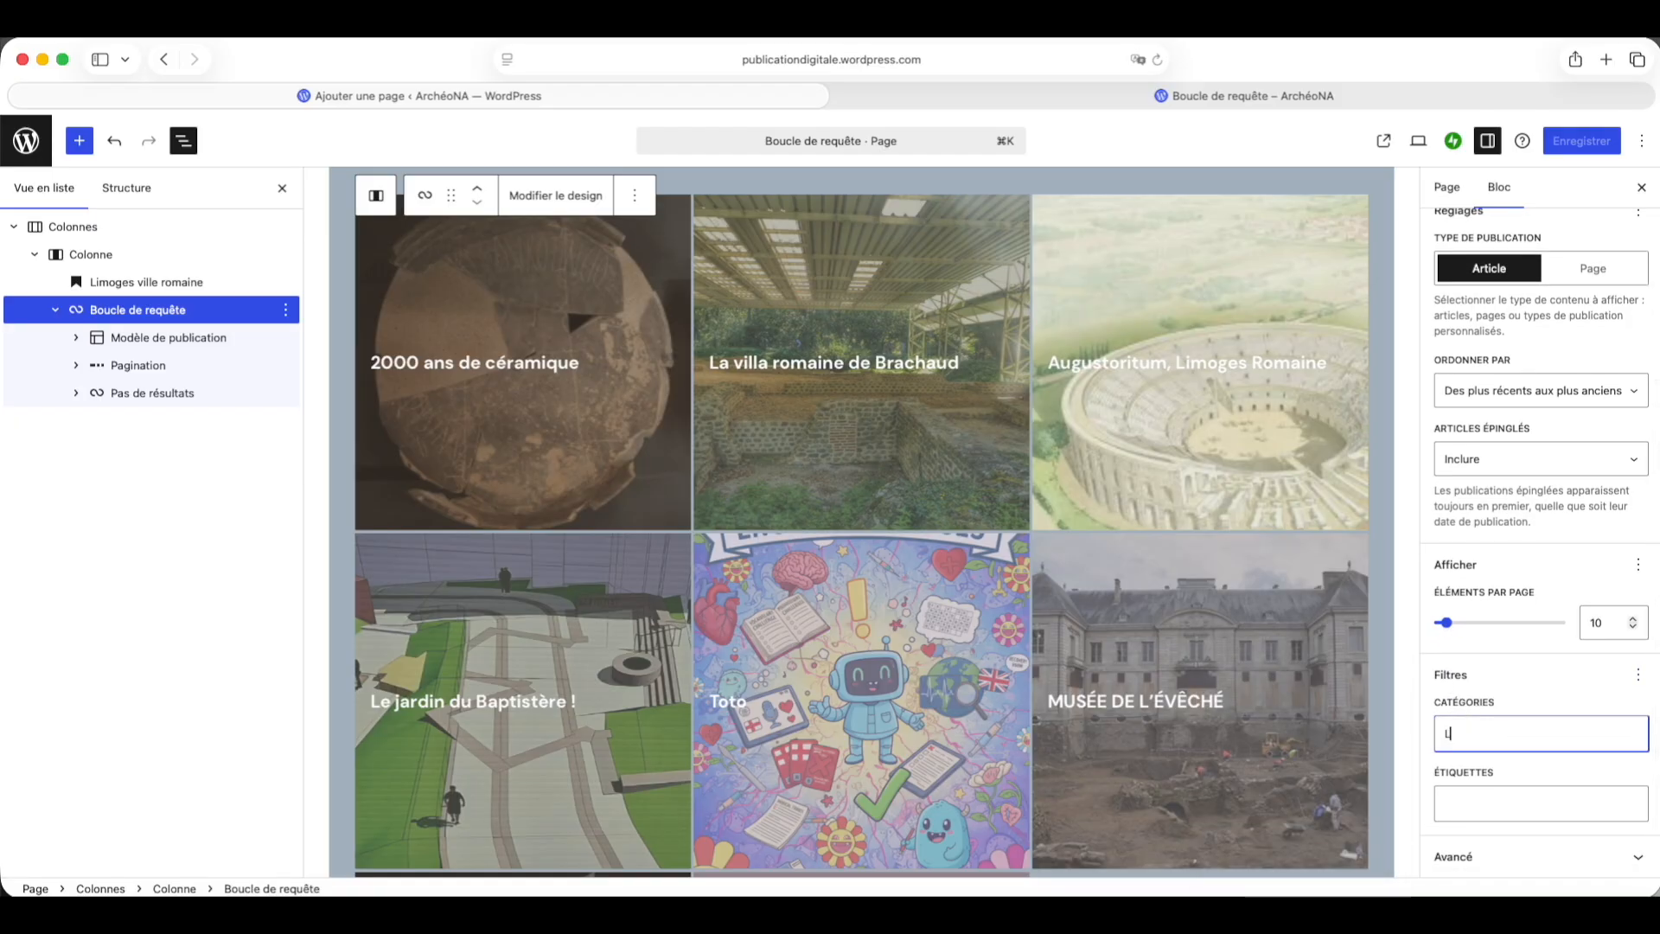
text(i)
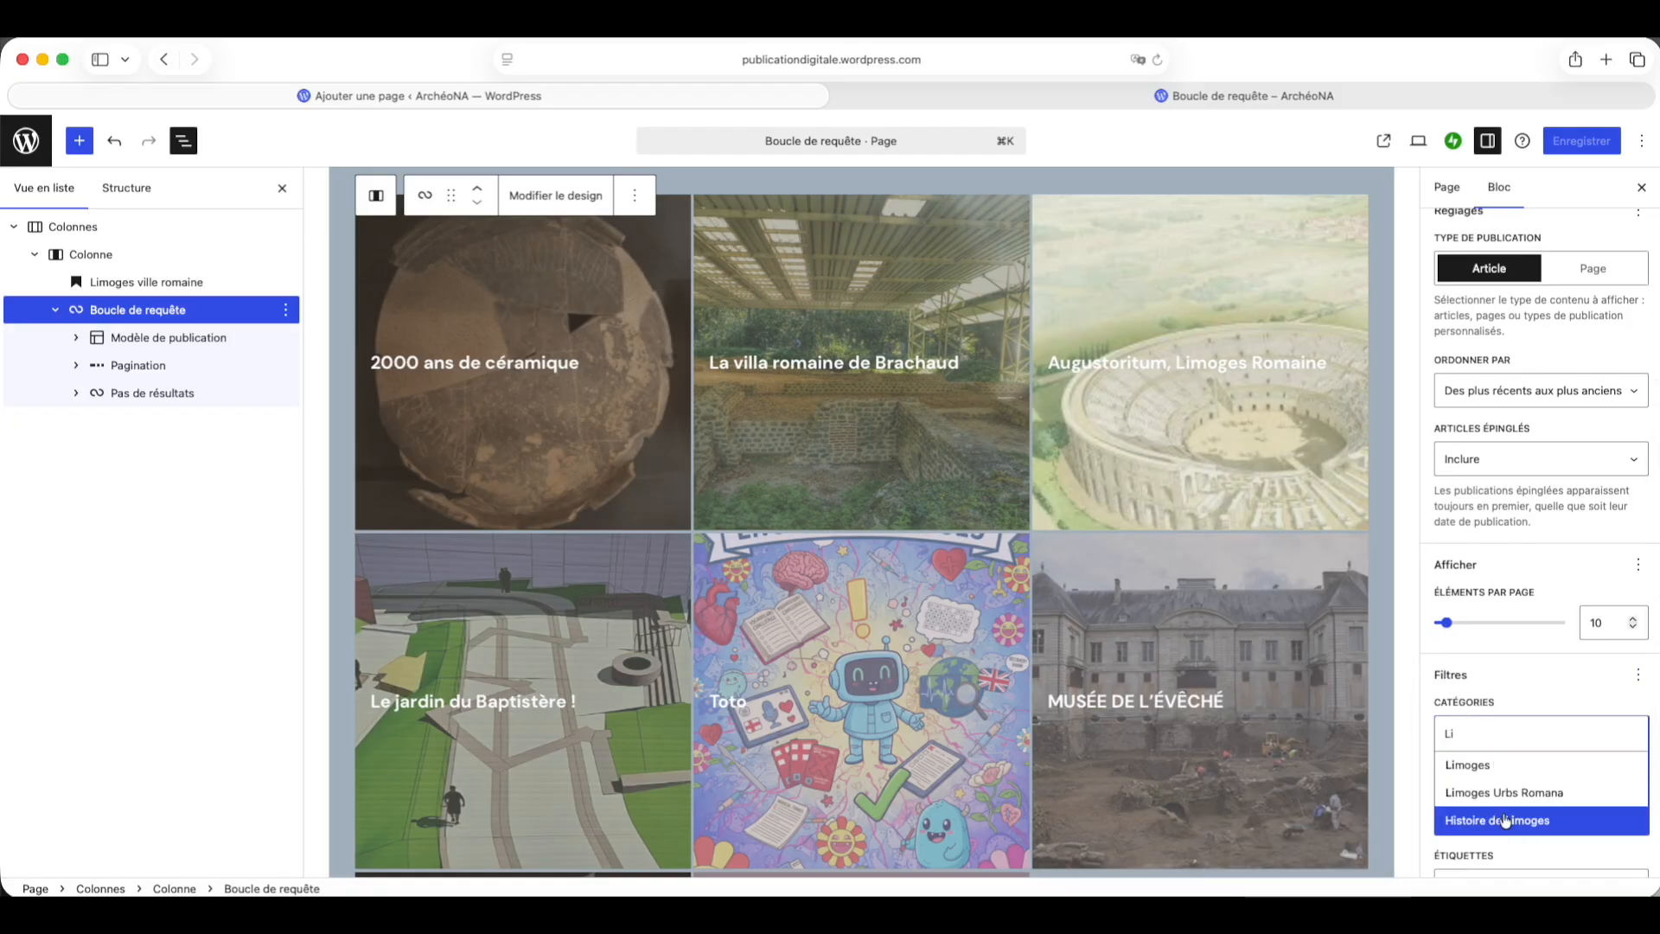
click(1541, 792)
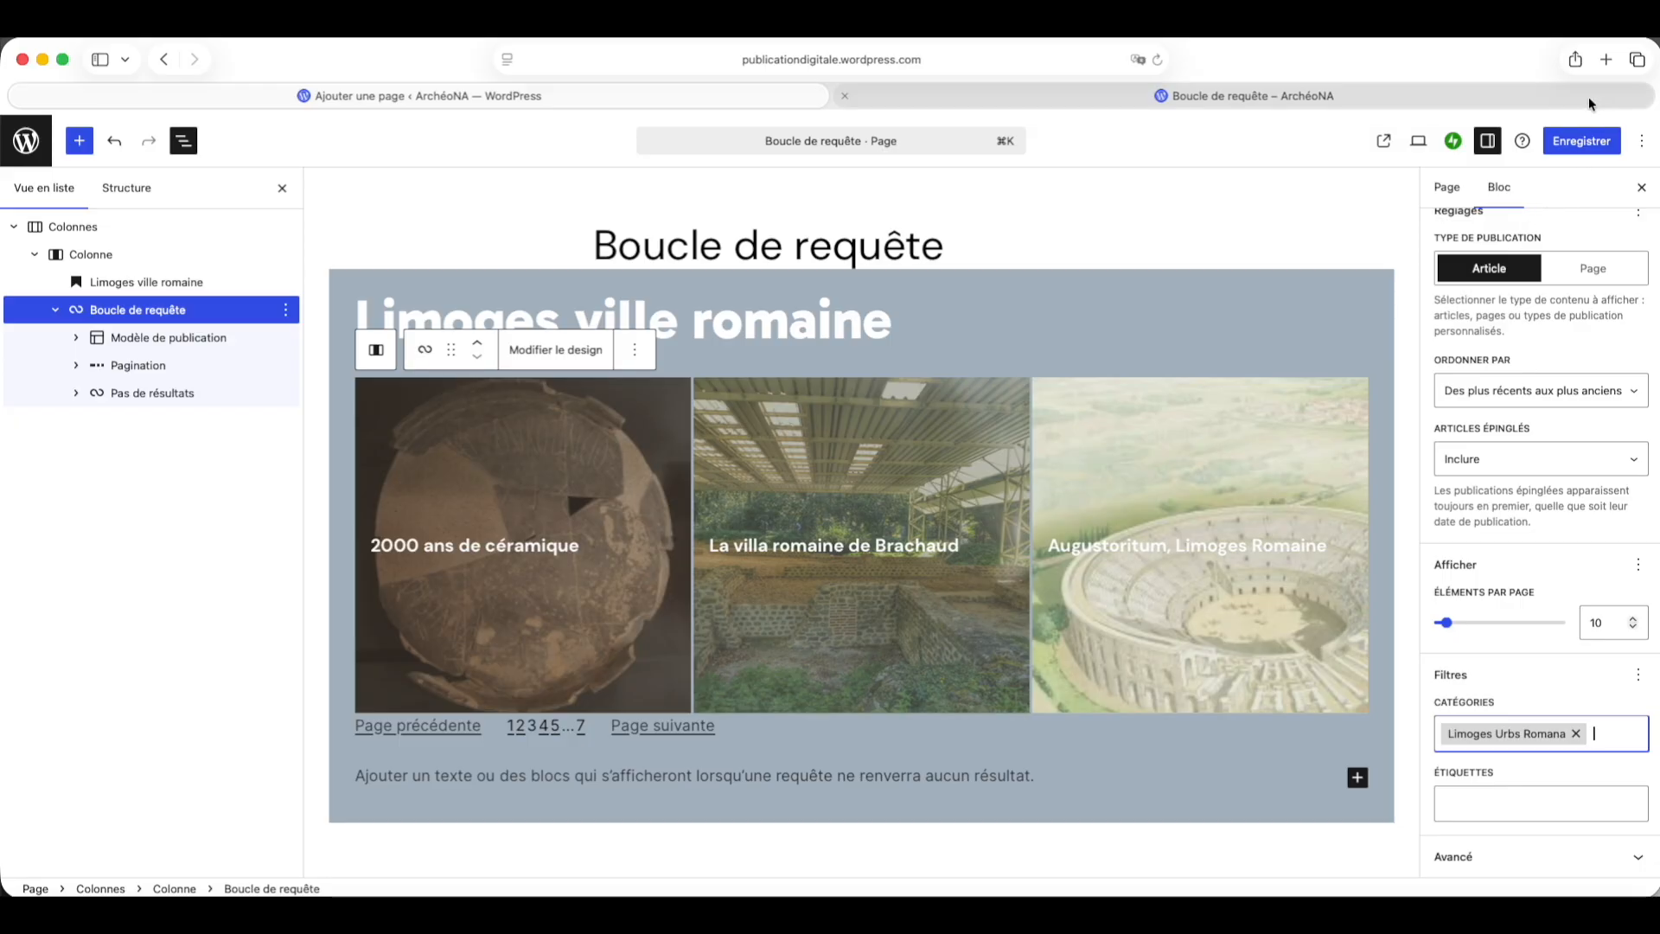
click(1575, 143)
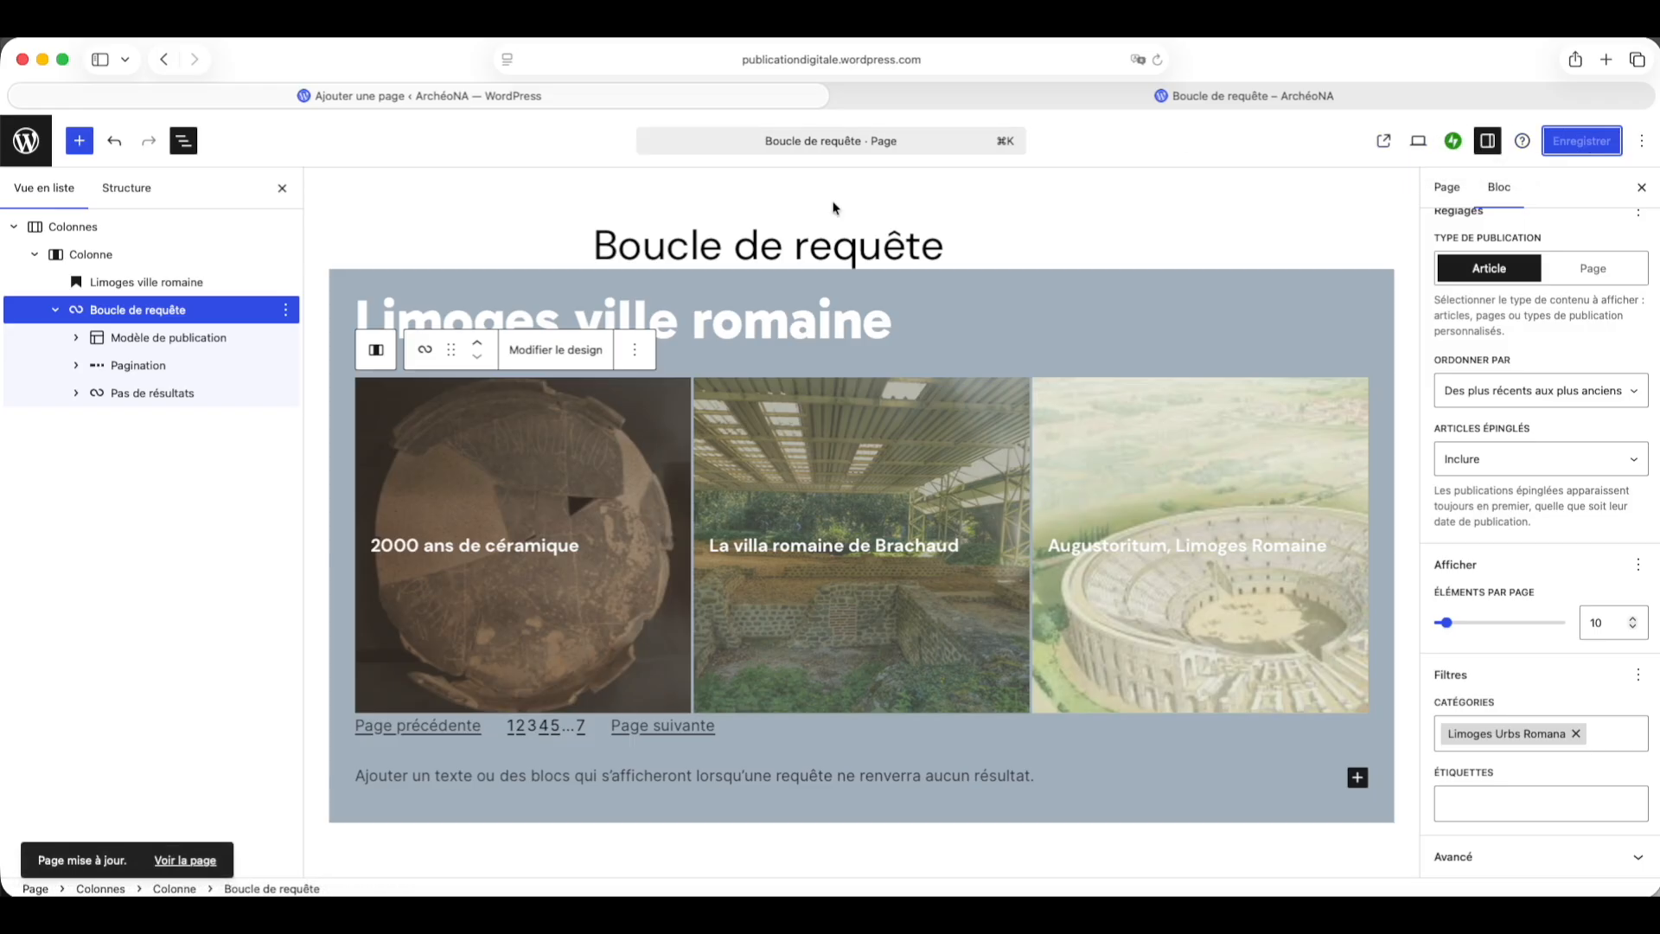
Step: Collapse the block list and duplicate the whole Colonnes section
click(33, 258)
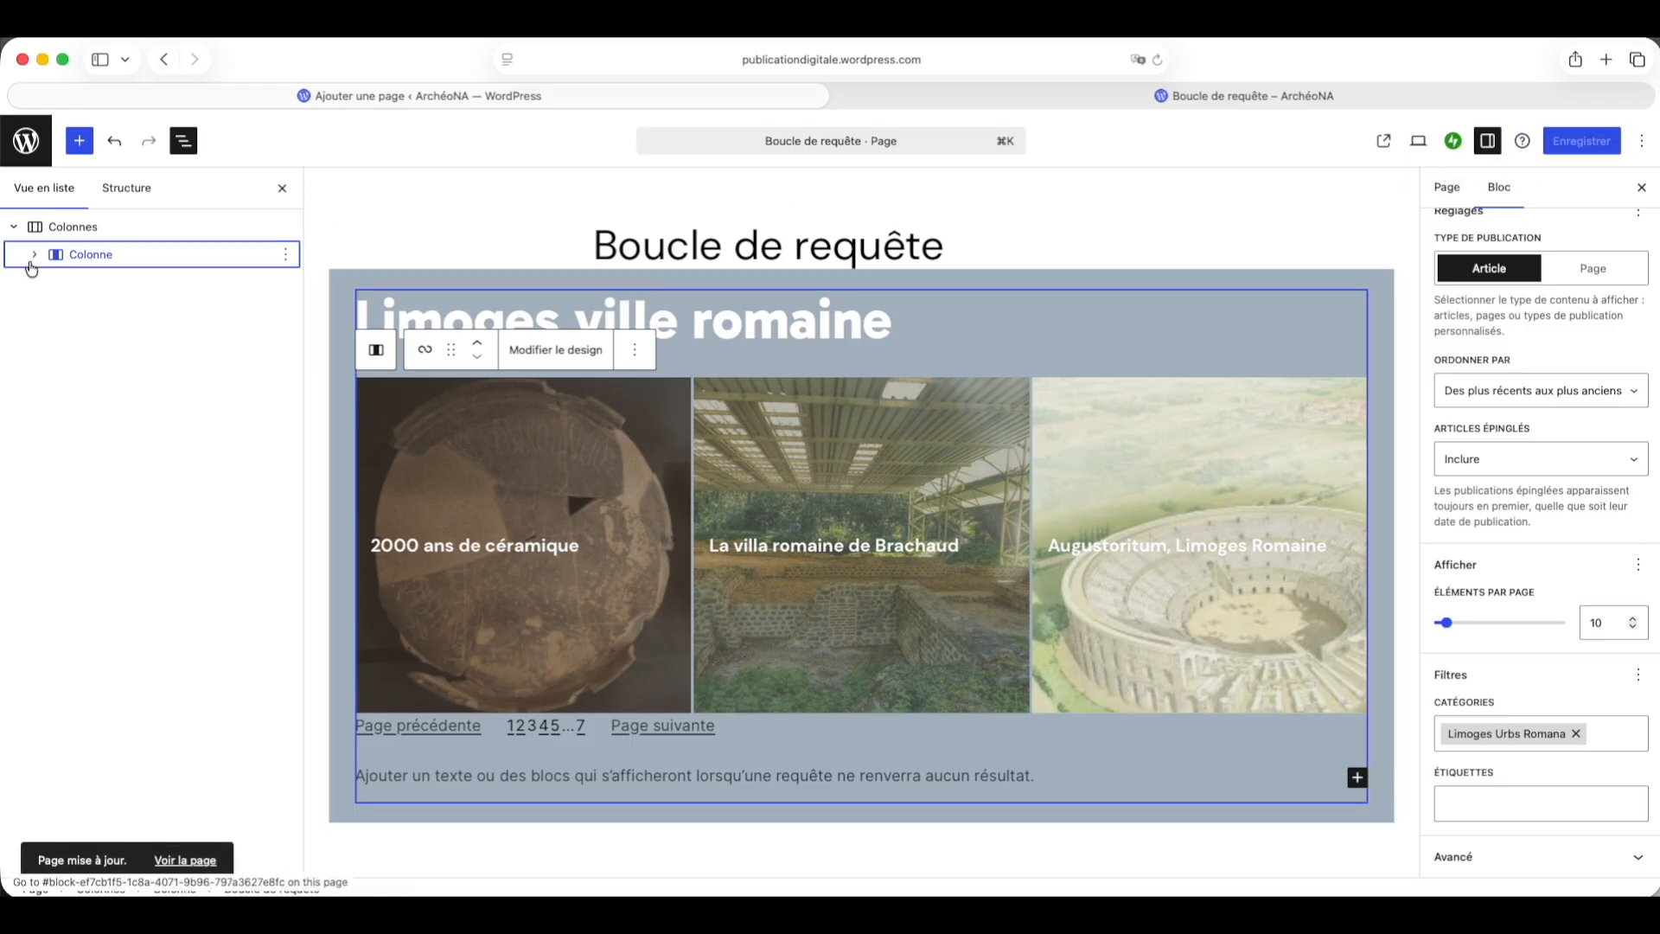
click(16, 230)
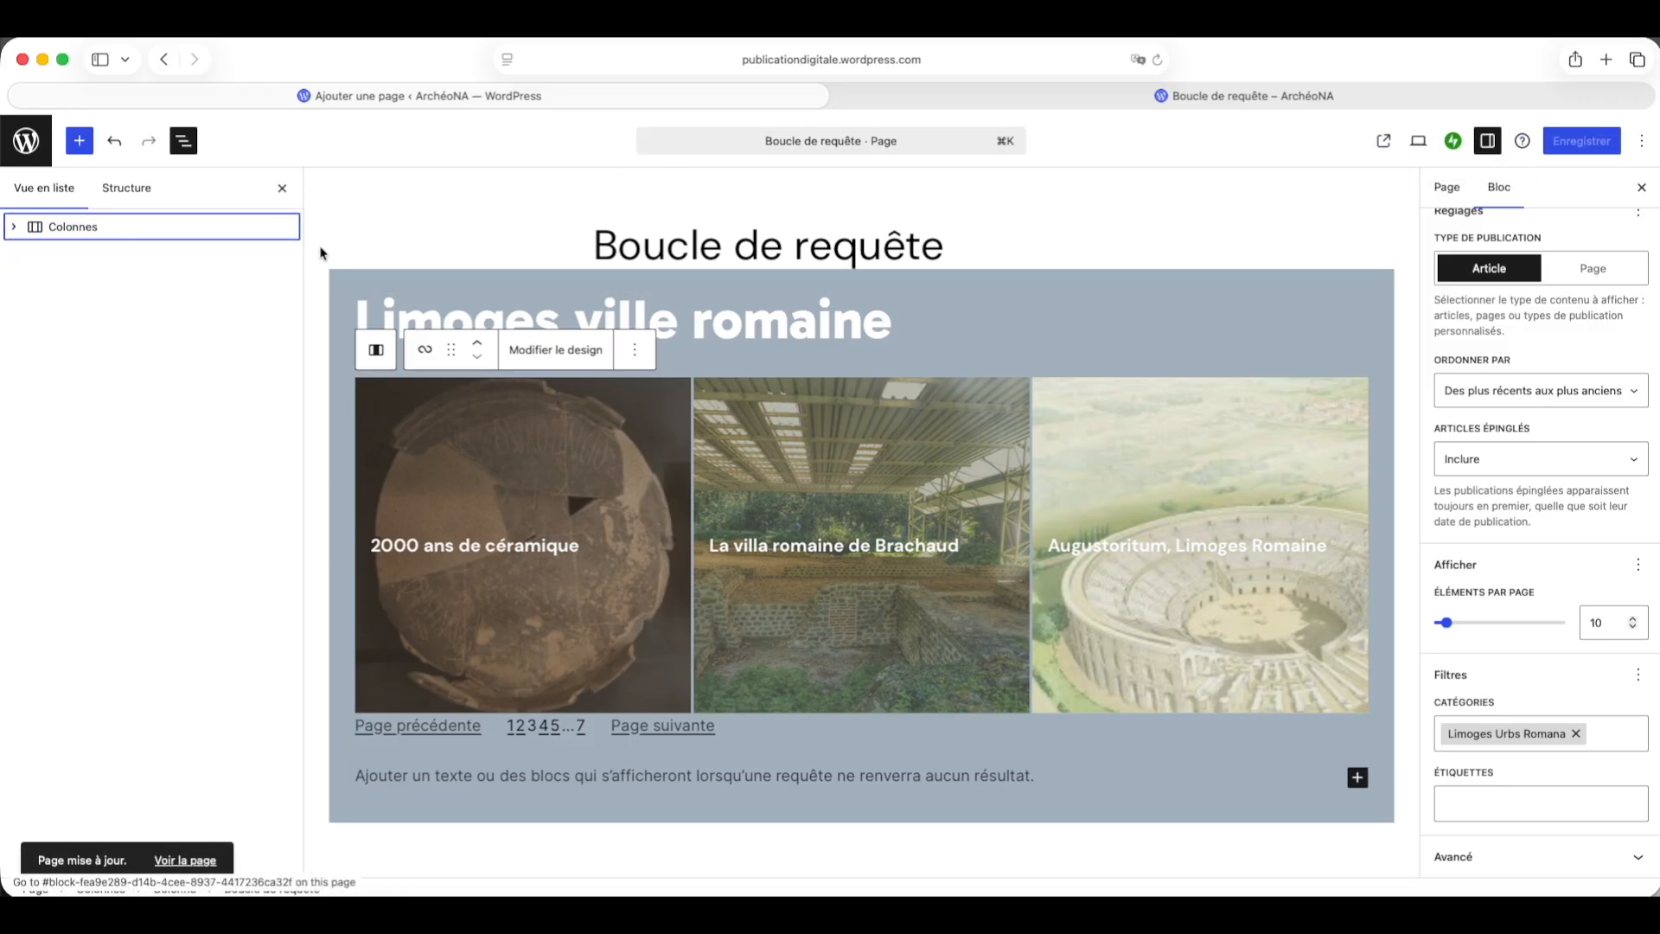
click(236, 229)
click(285, 229)
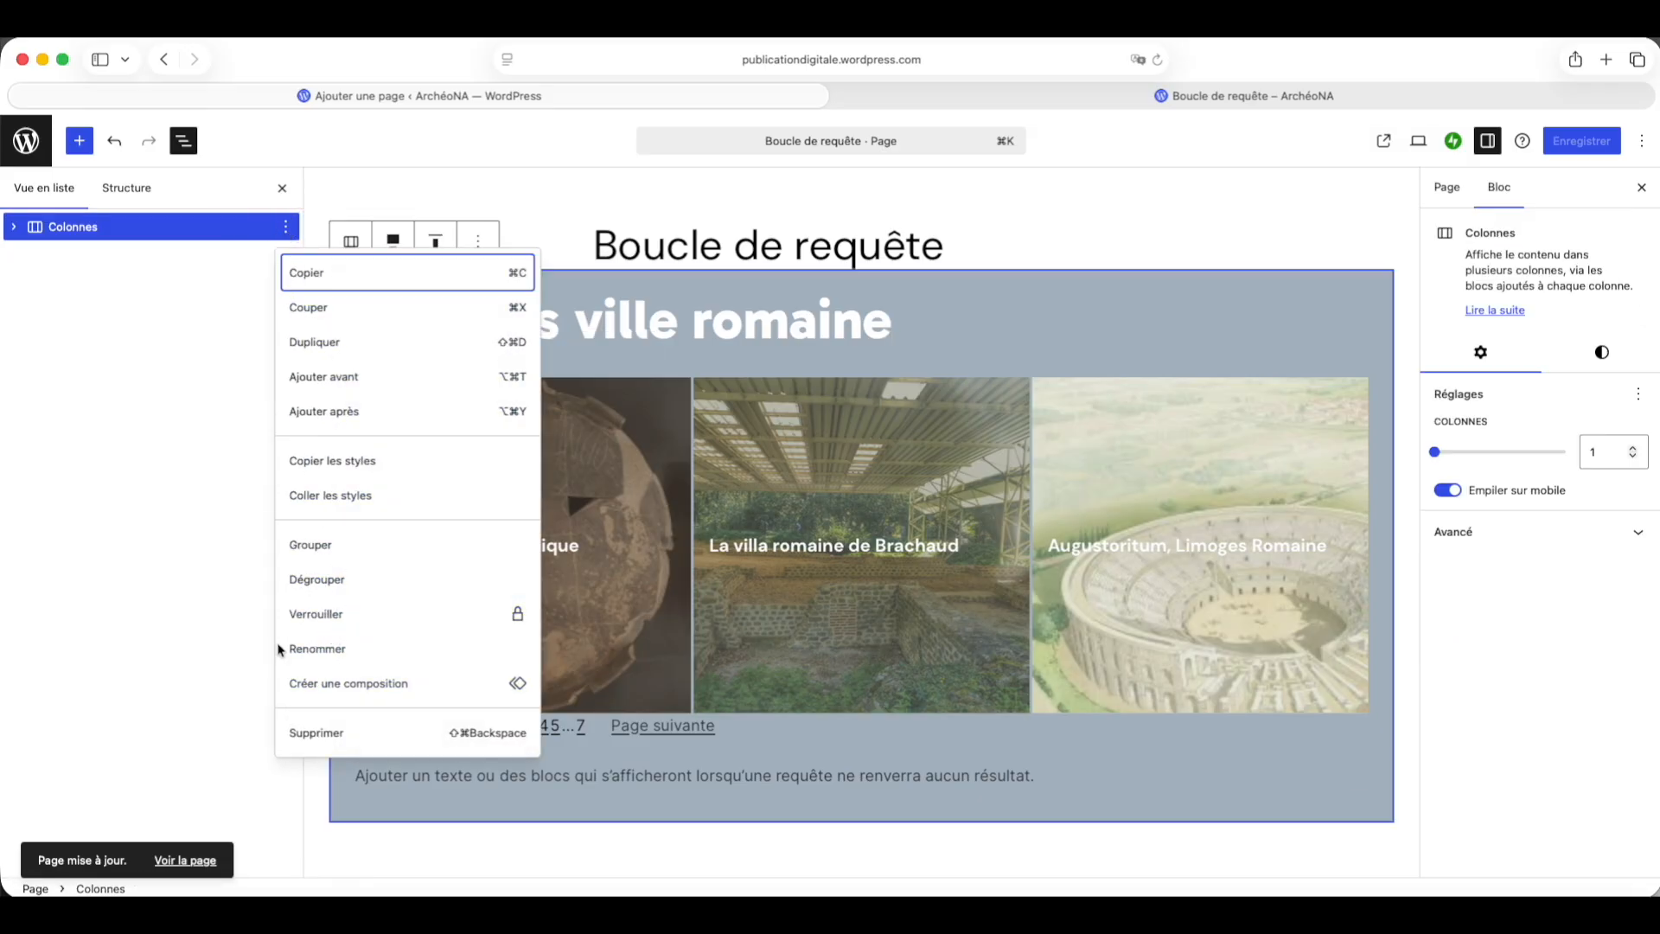
click(315, 344)
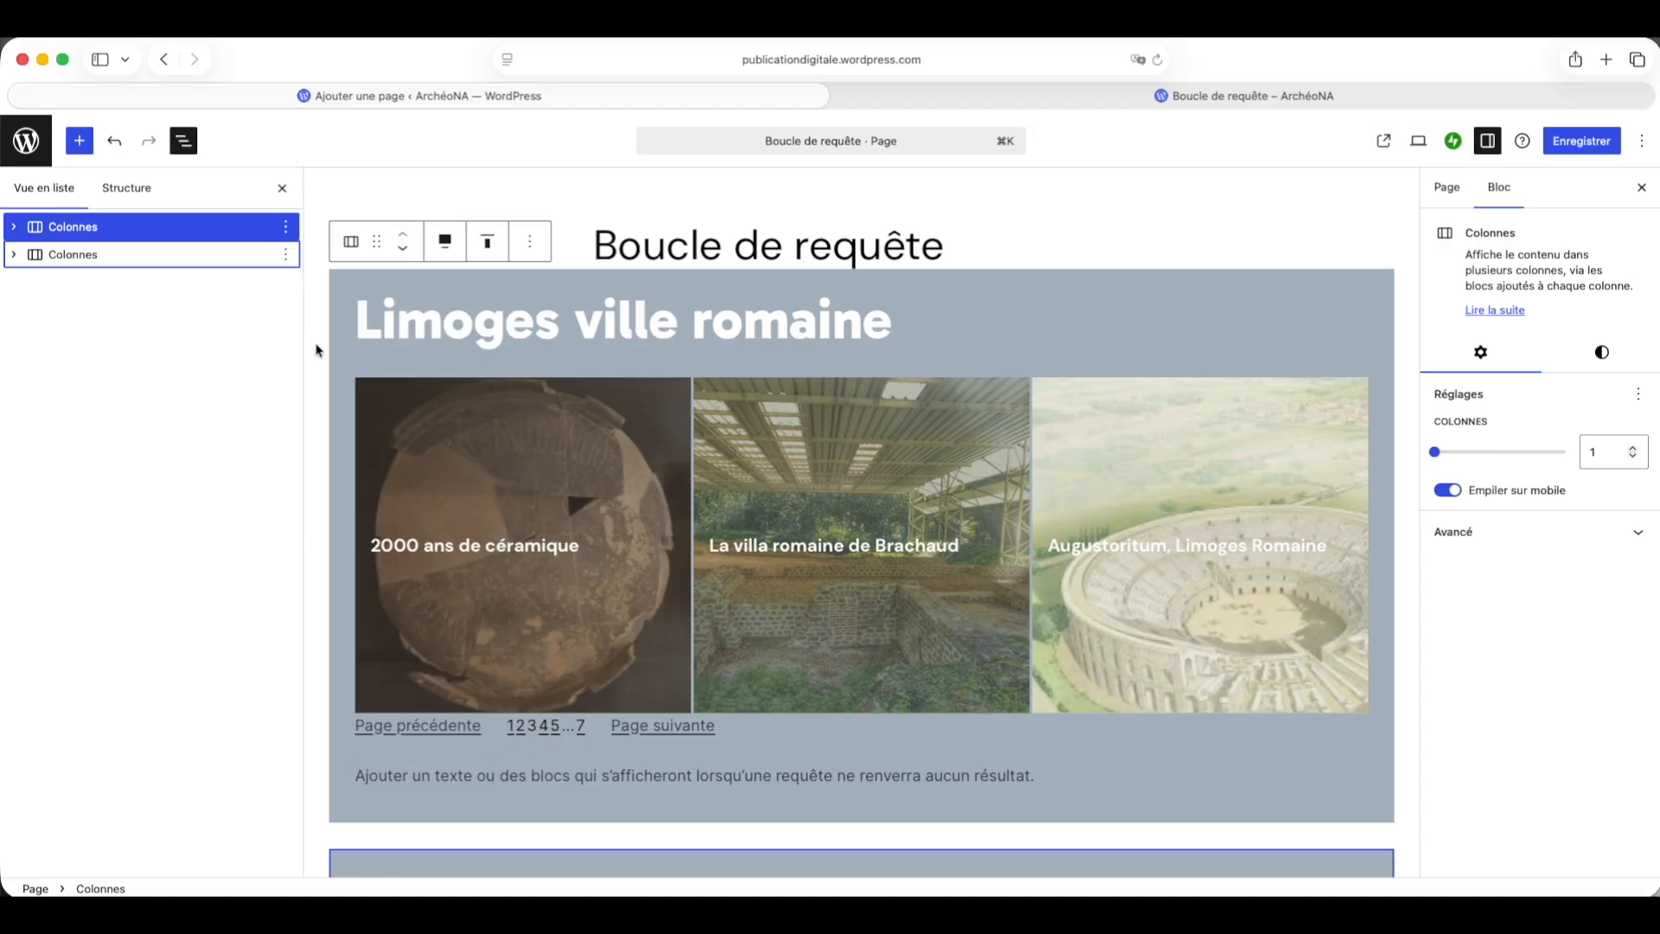
Step: Change the upper section's heading text to Limoges au Moyen Âge
click(12, 259)
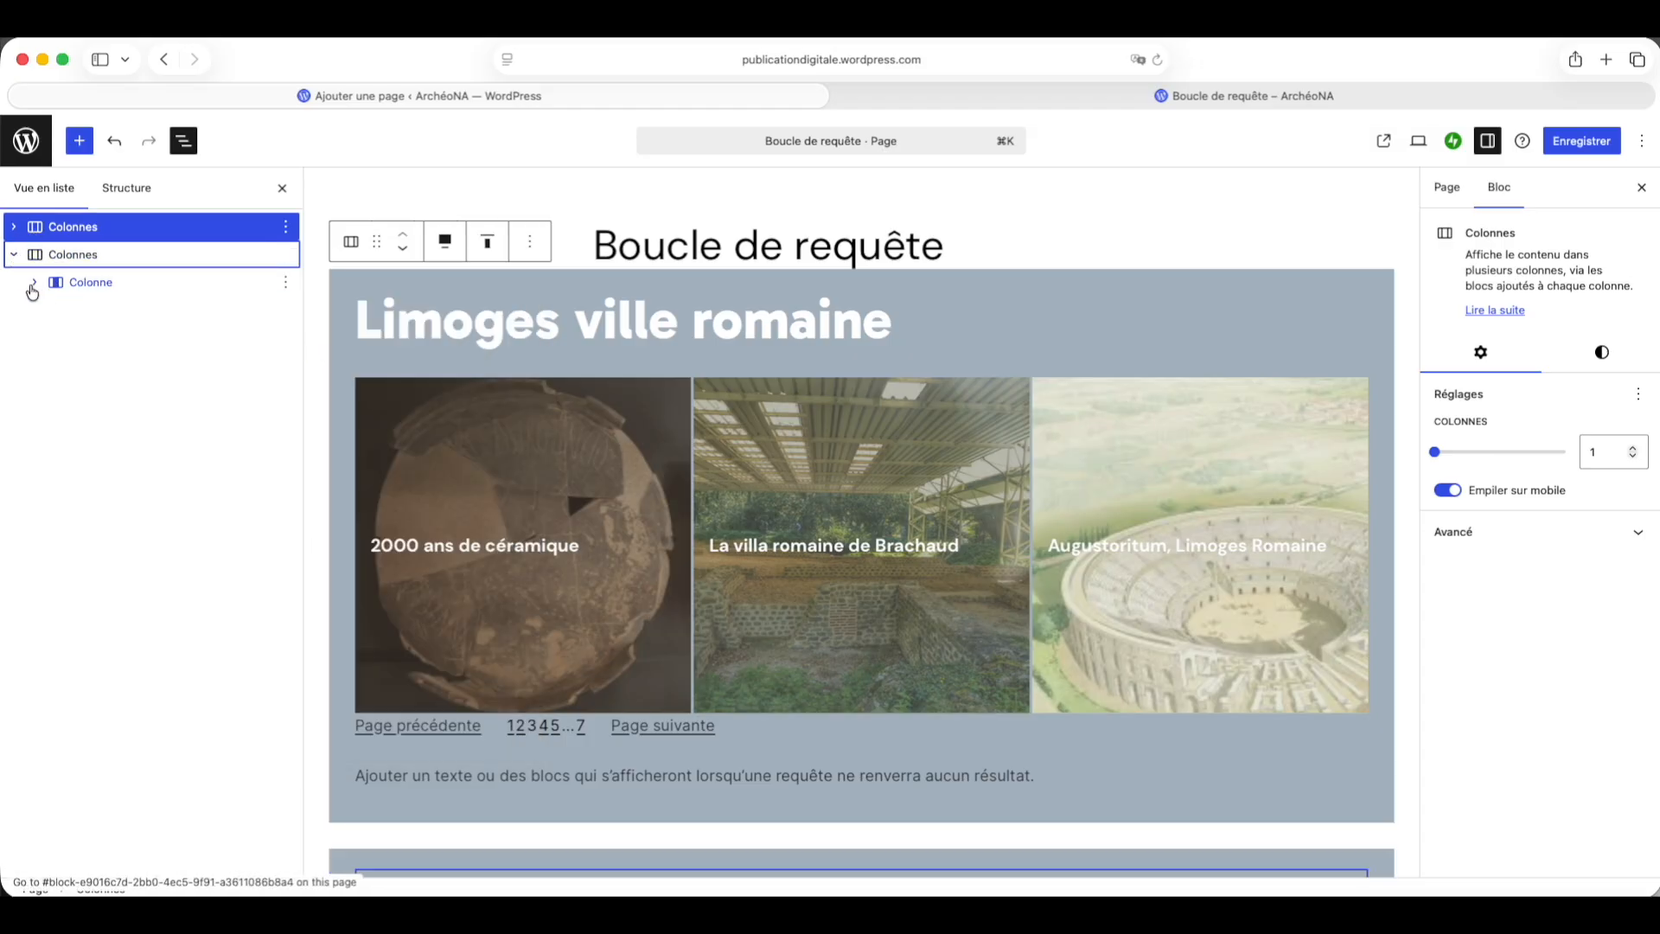
click(33, 282)
click(142, 309)
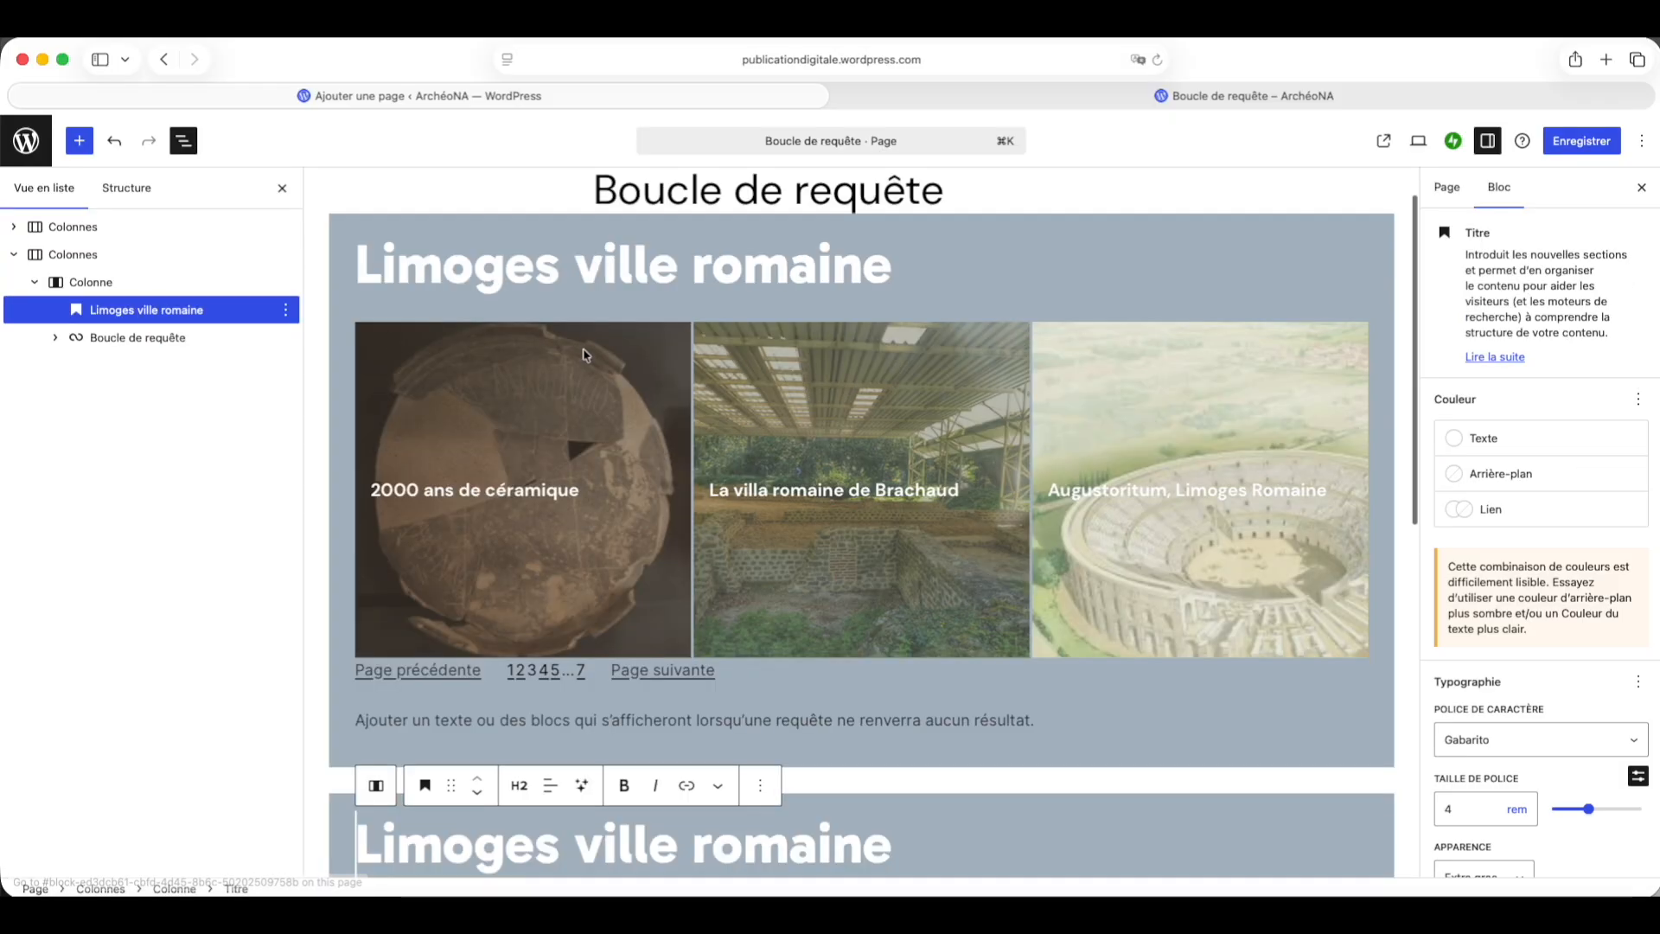
click(603, 265)
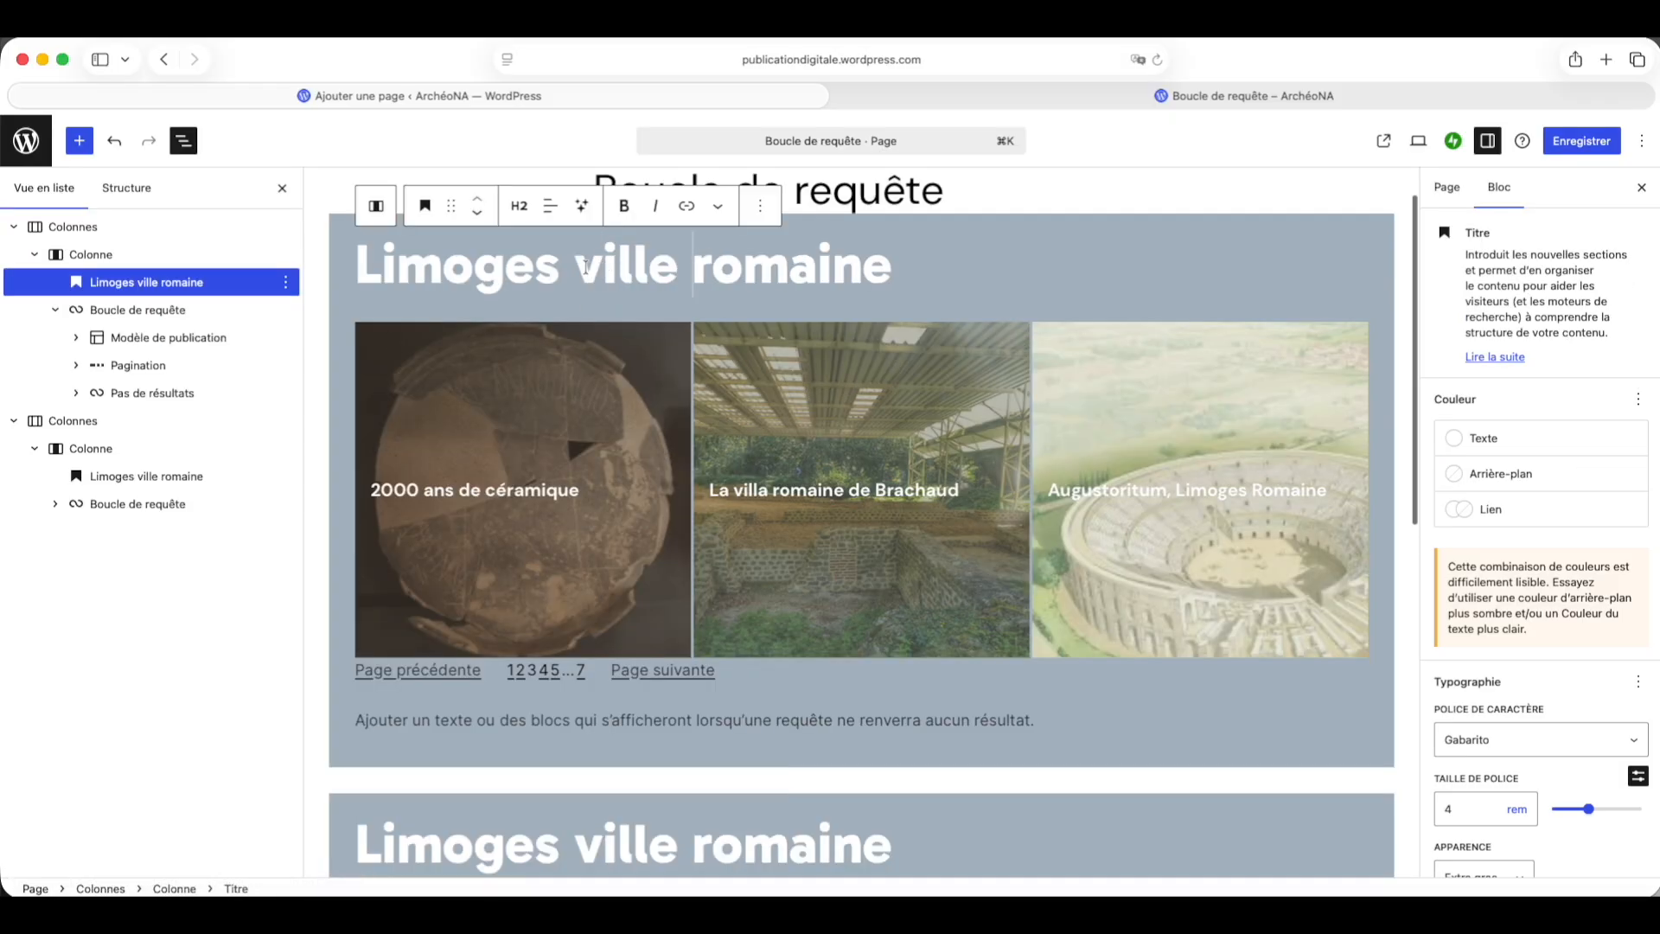
drag(577, 264, 984, 280)
text(a)
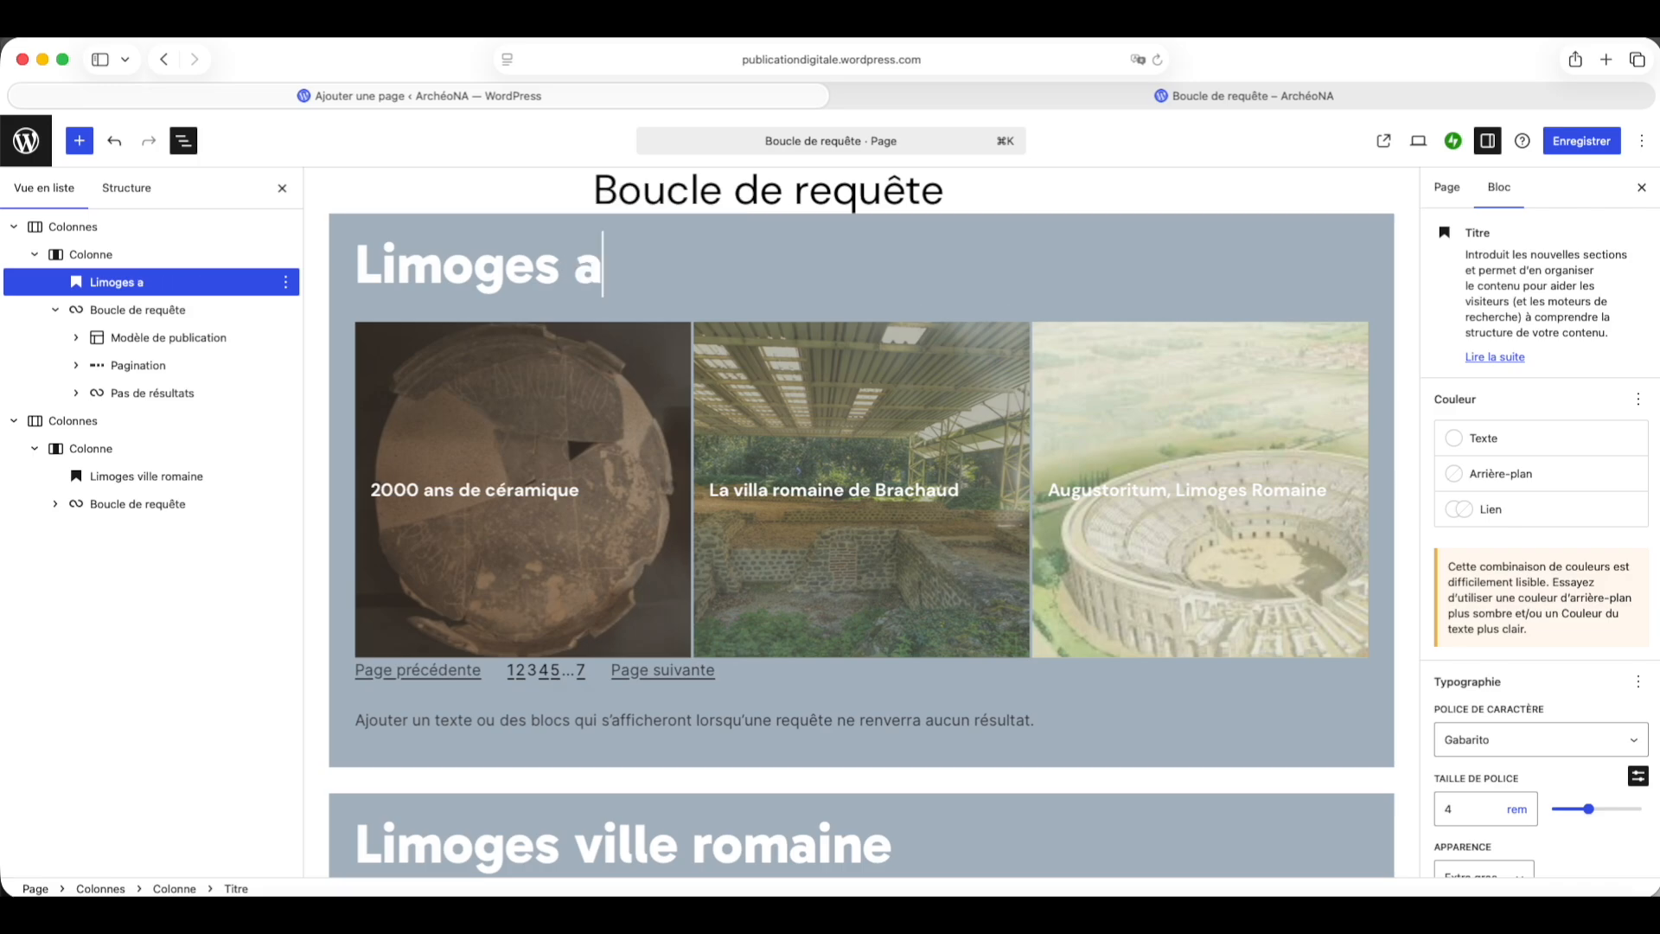
text(u Mo)
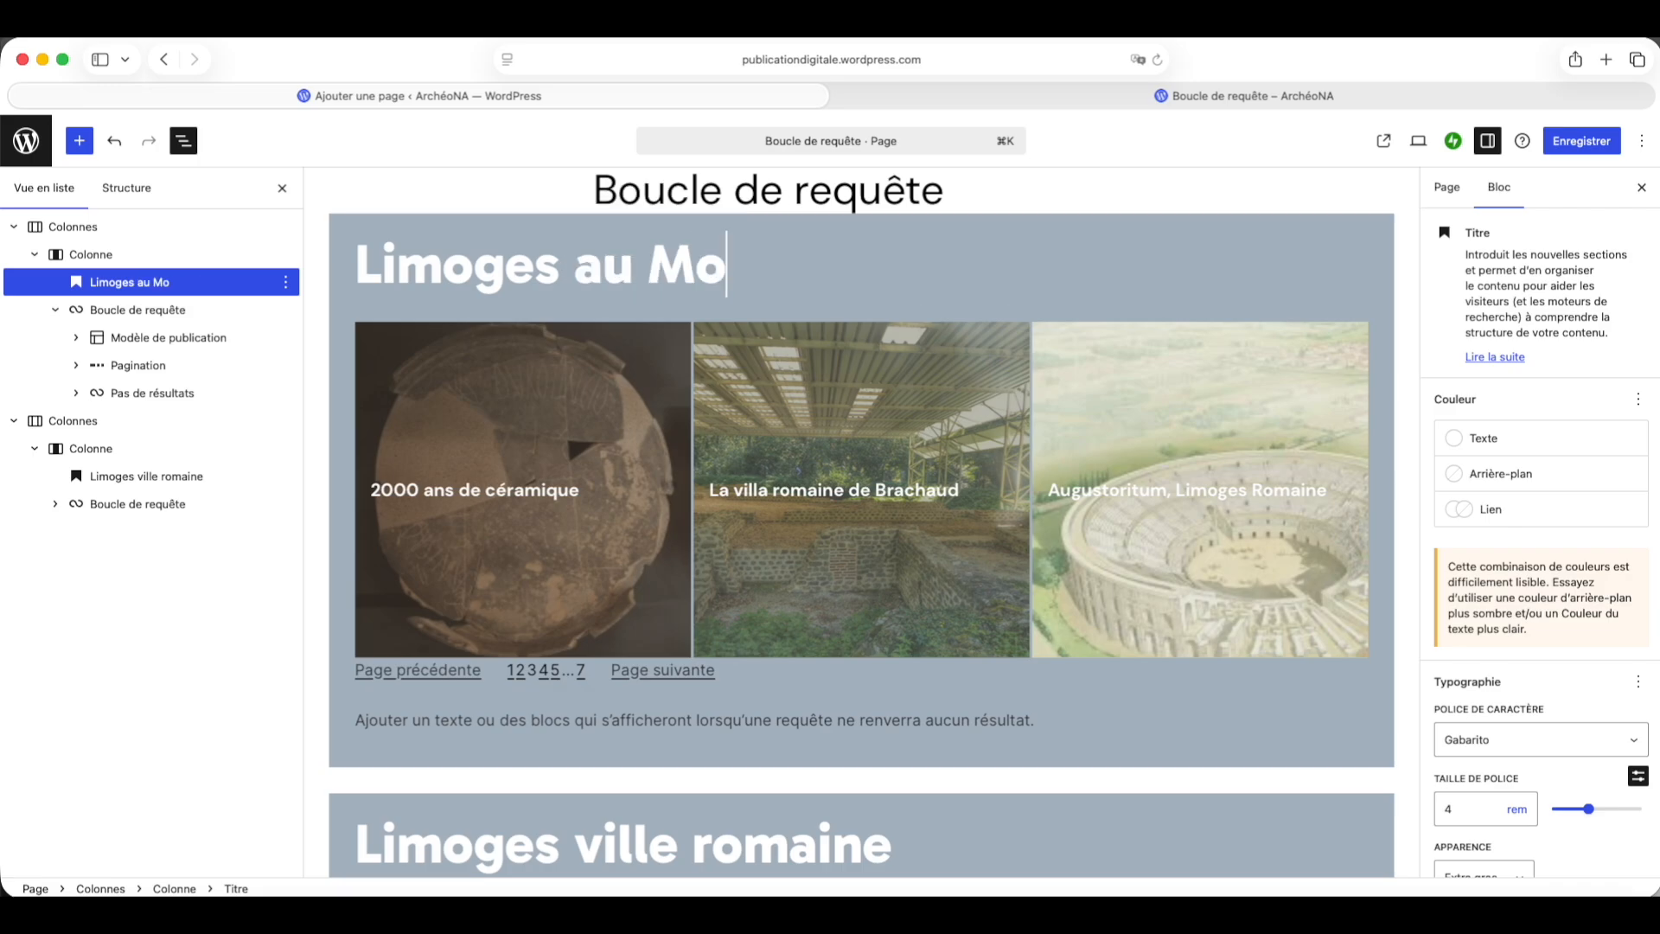
text(yen Â)
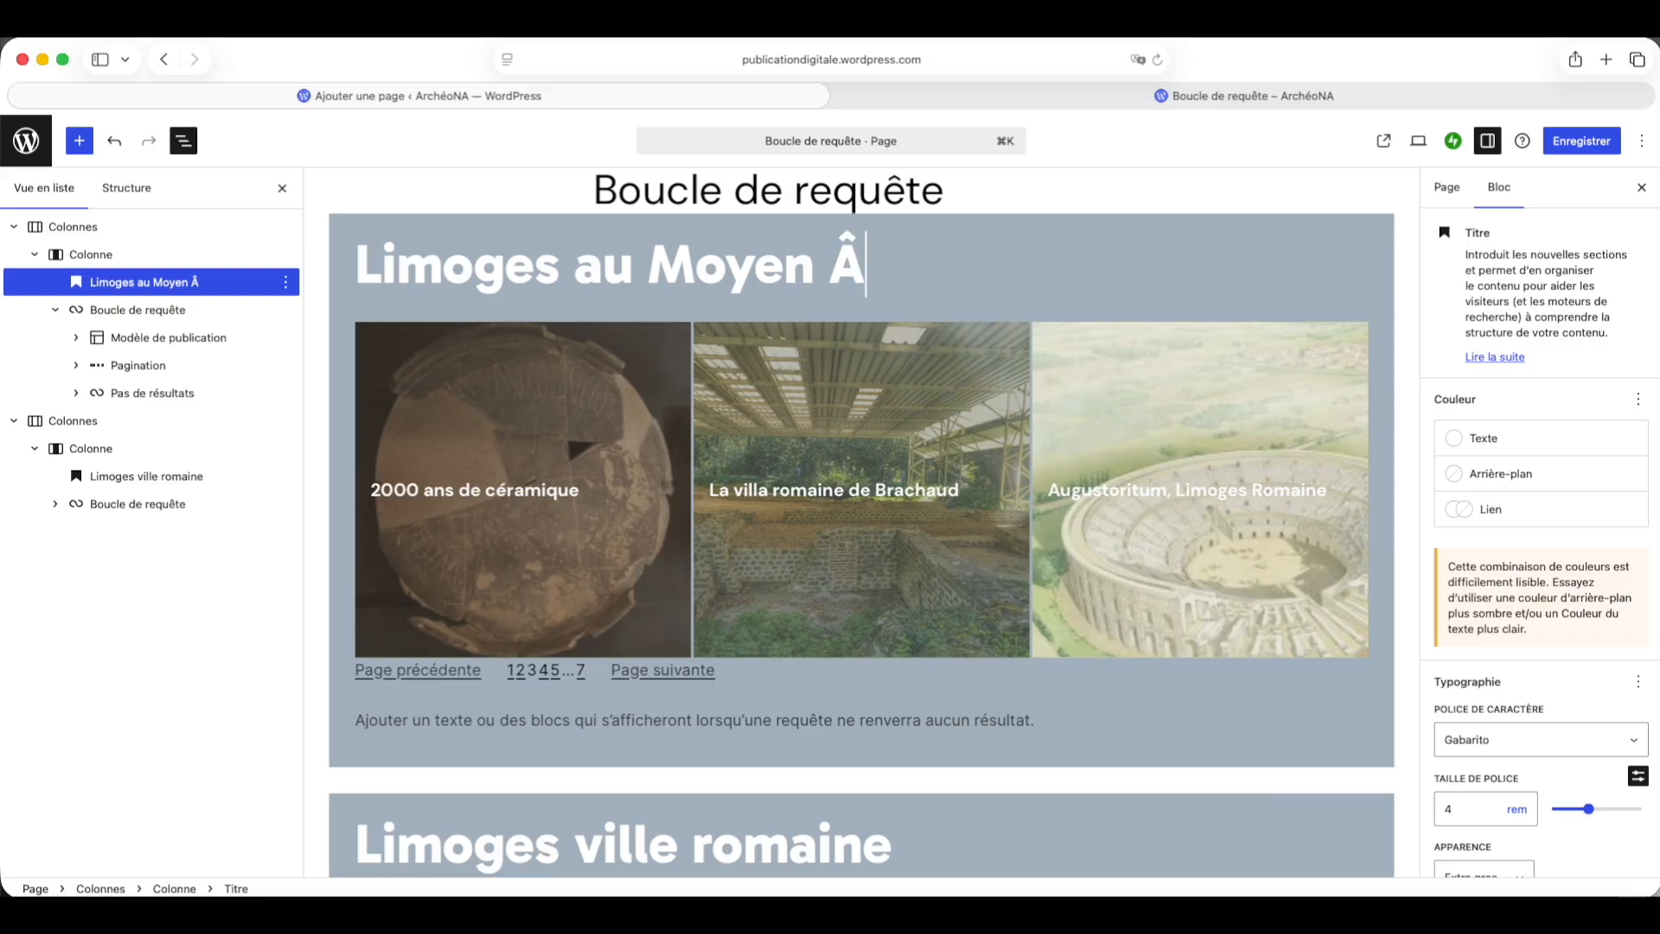
text(ge)
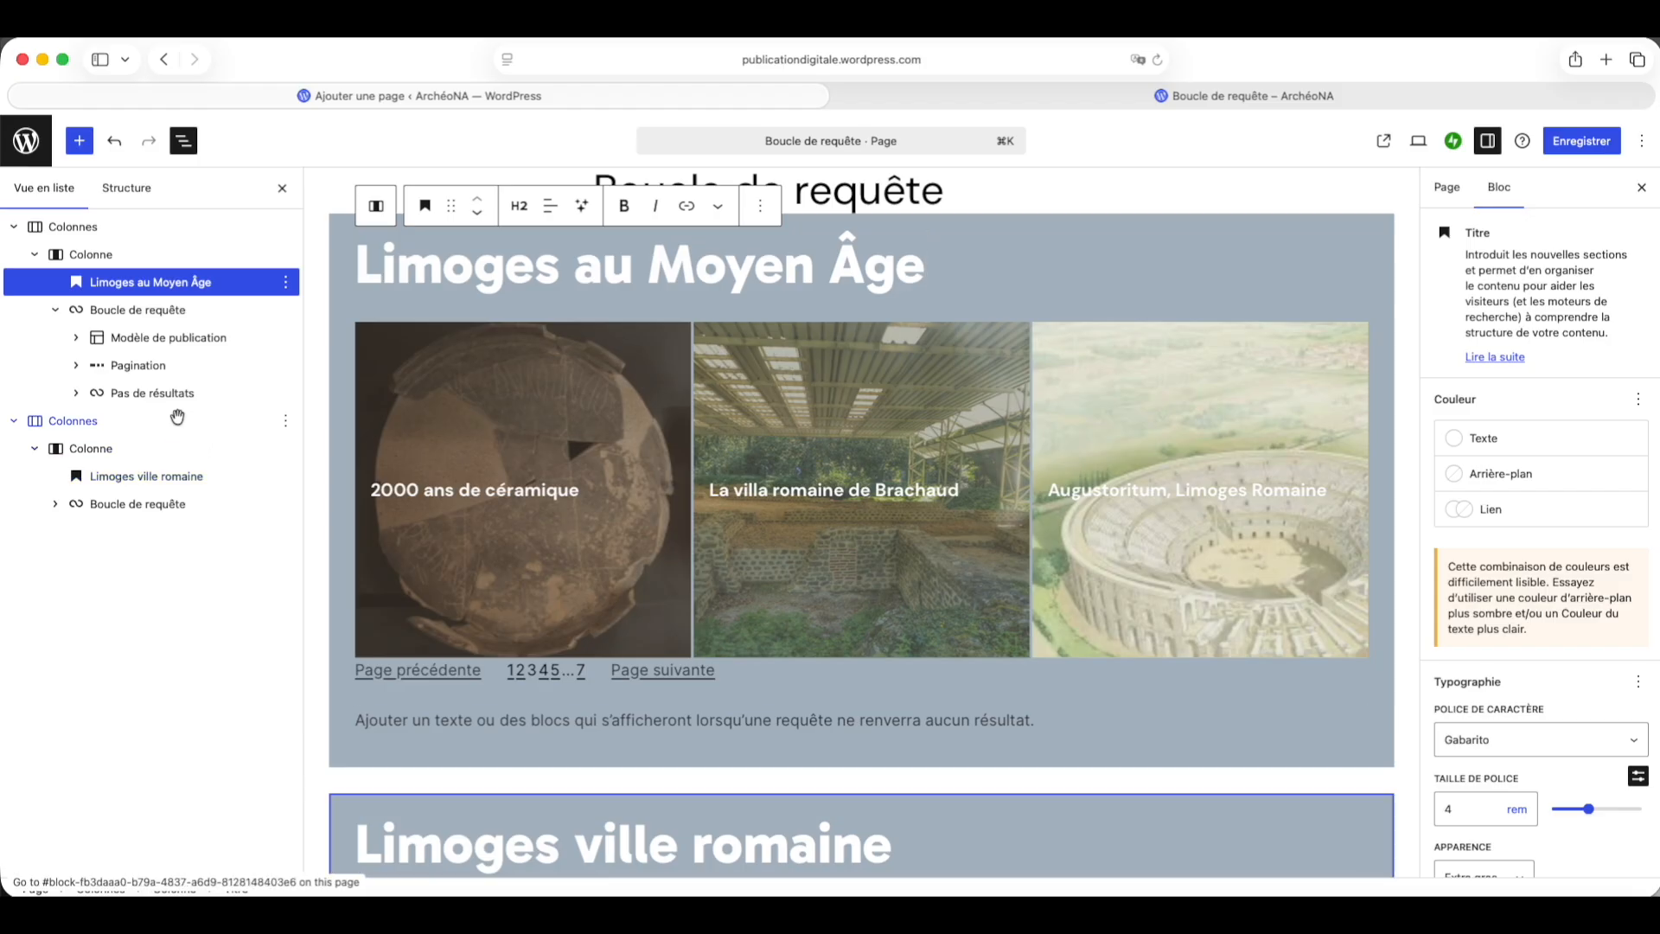
Step: Change the upper Colonnes section's background to a custom purple, #BDABC2
click(87, 228)
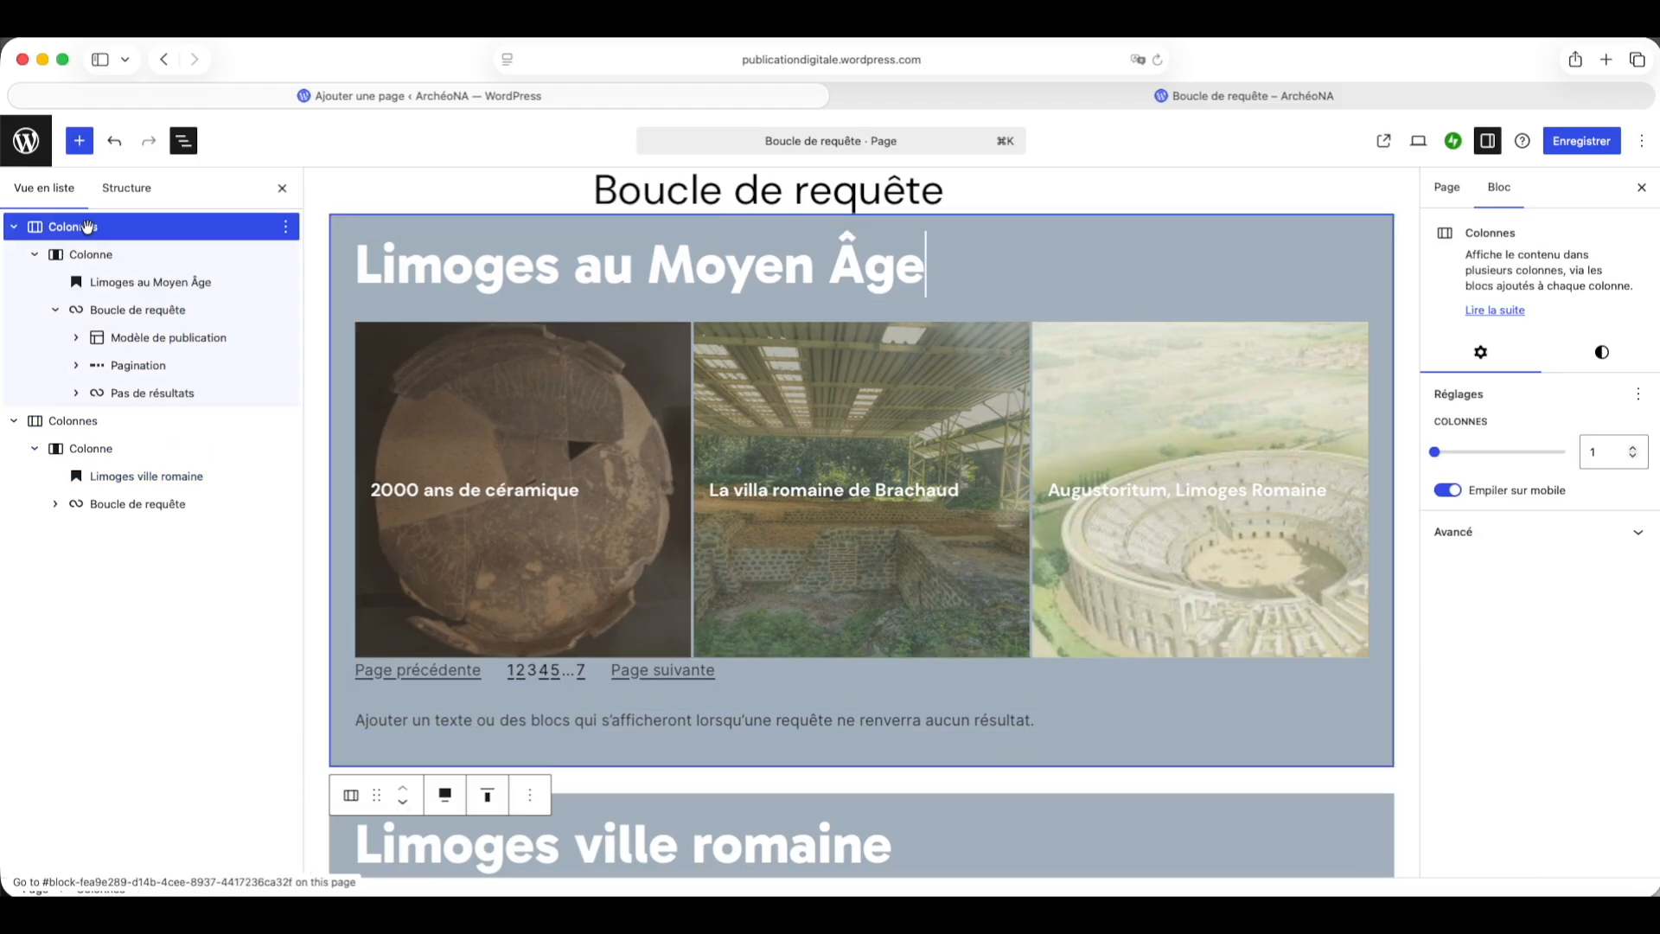
click(1599, 356)
click(1489, 474)
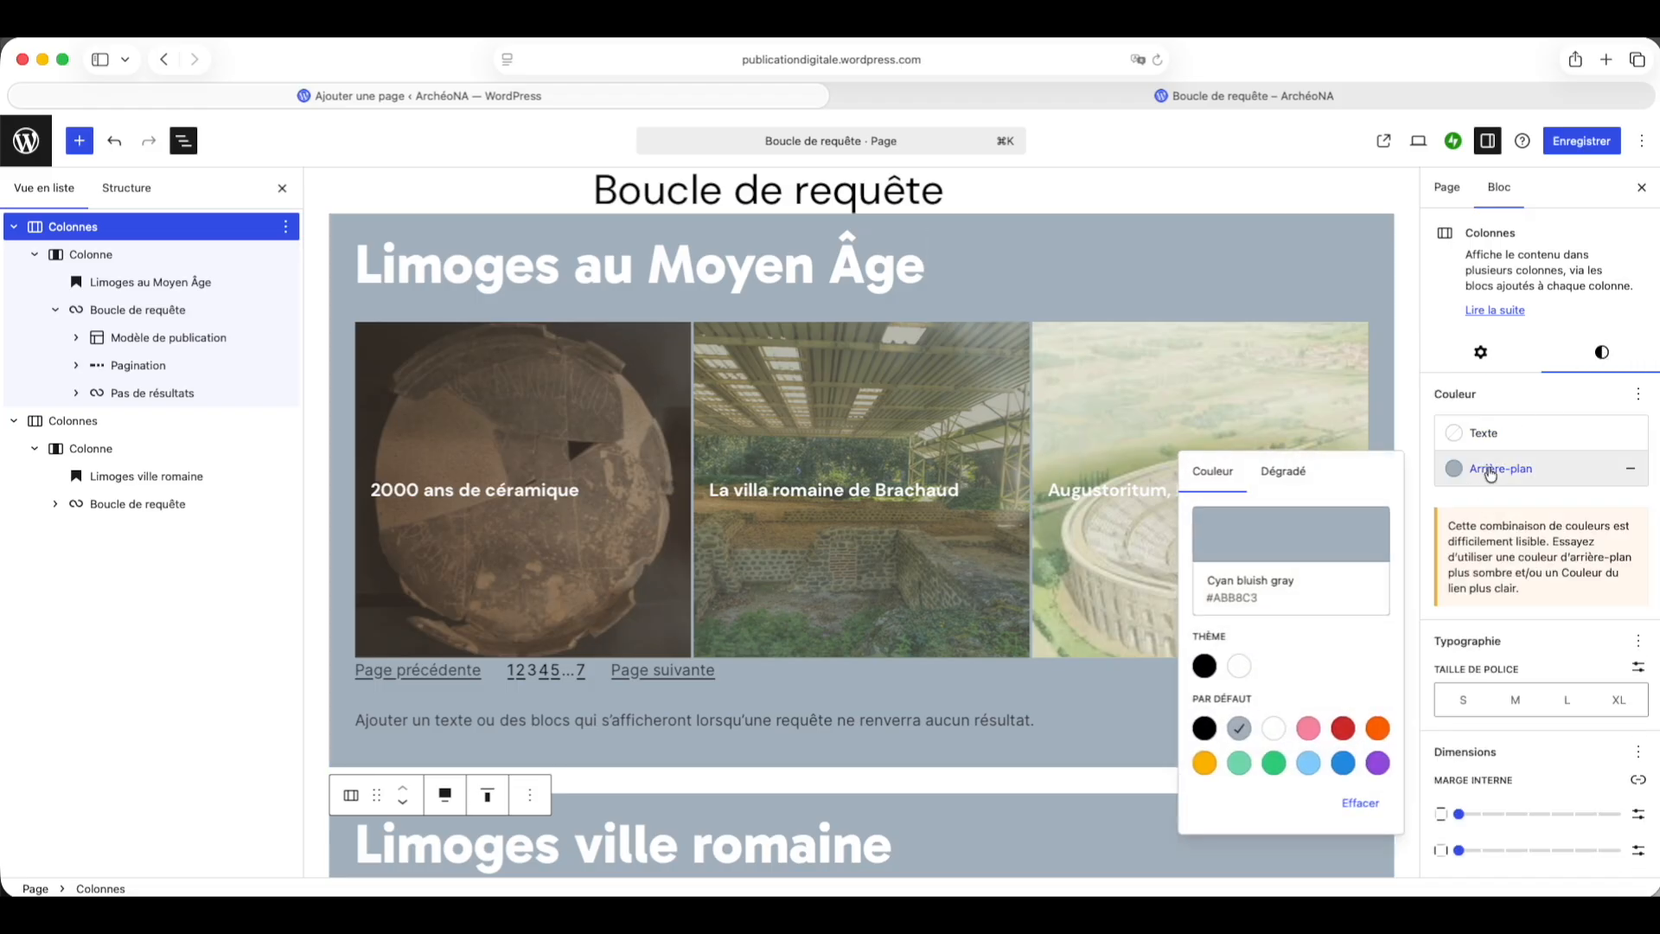
click(1264, 538)
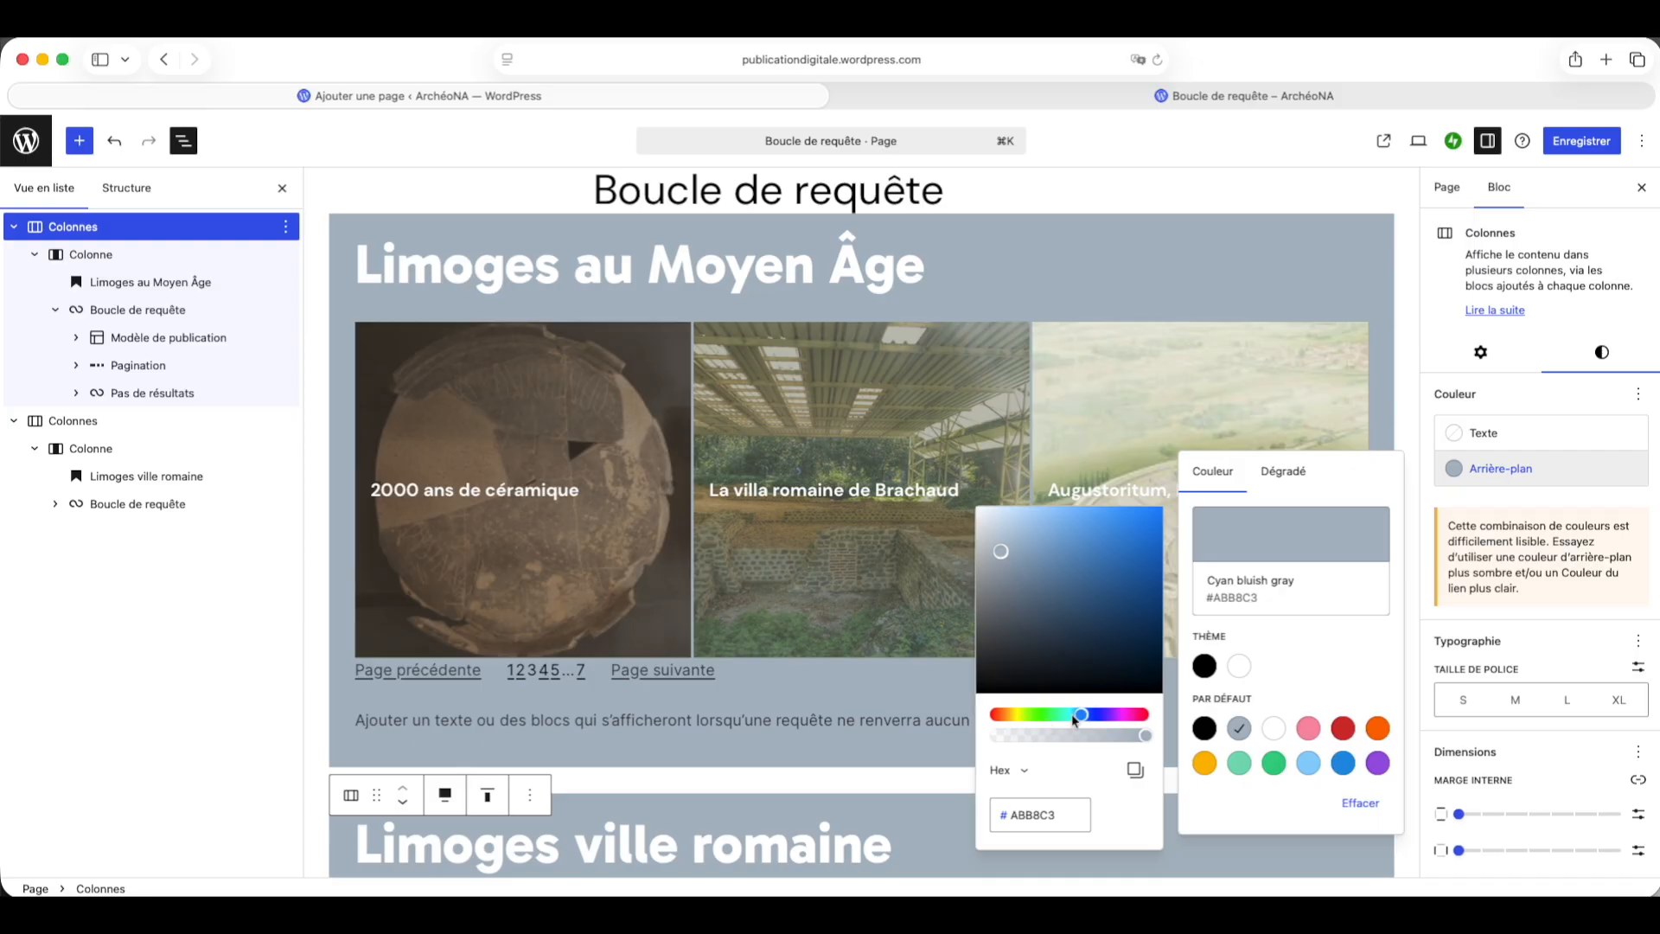
drag(1073, 718, 1117, 715)
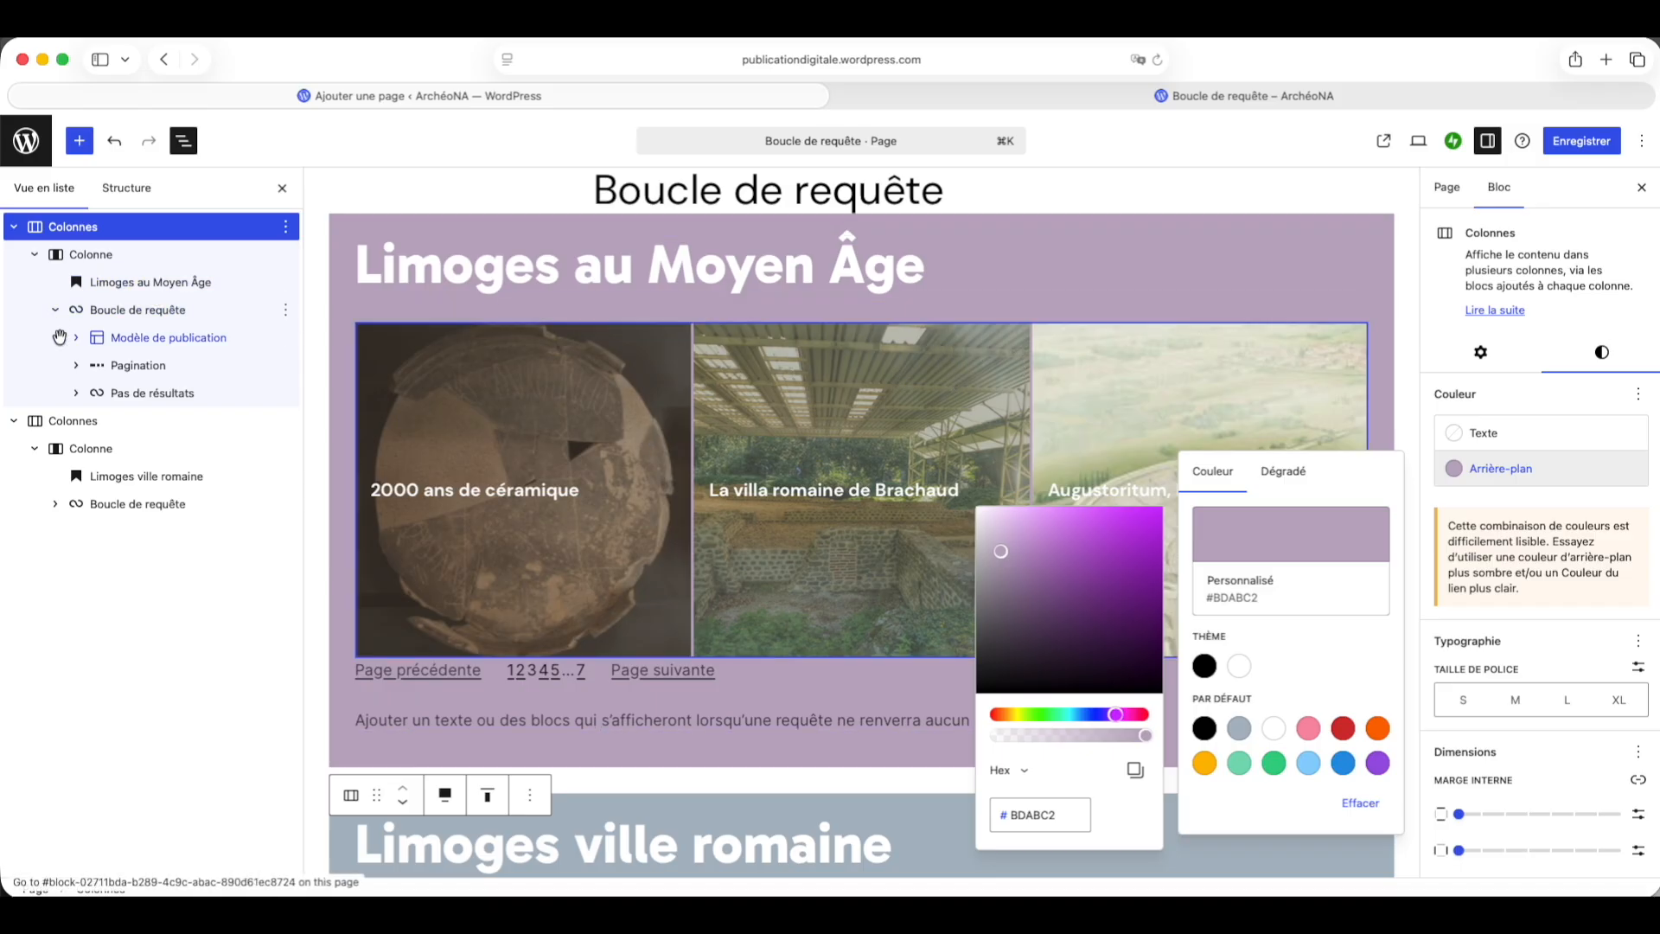
Step: Remove the Limoges Urbs Romana category filter from the upper section's Query Loop
click(116, 317)
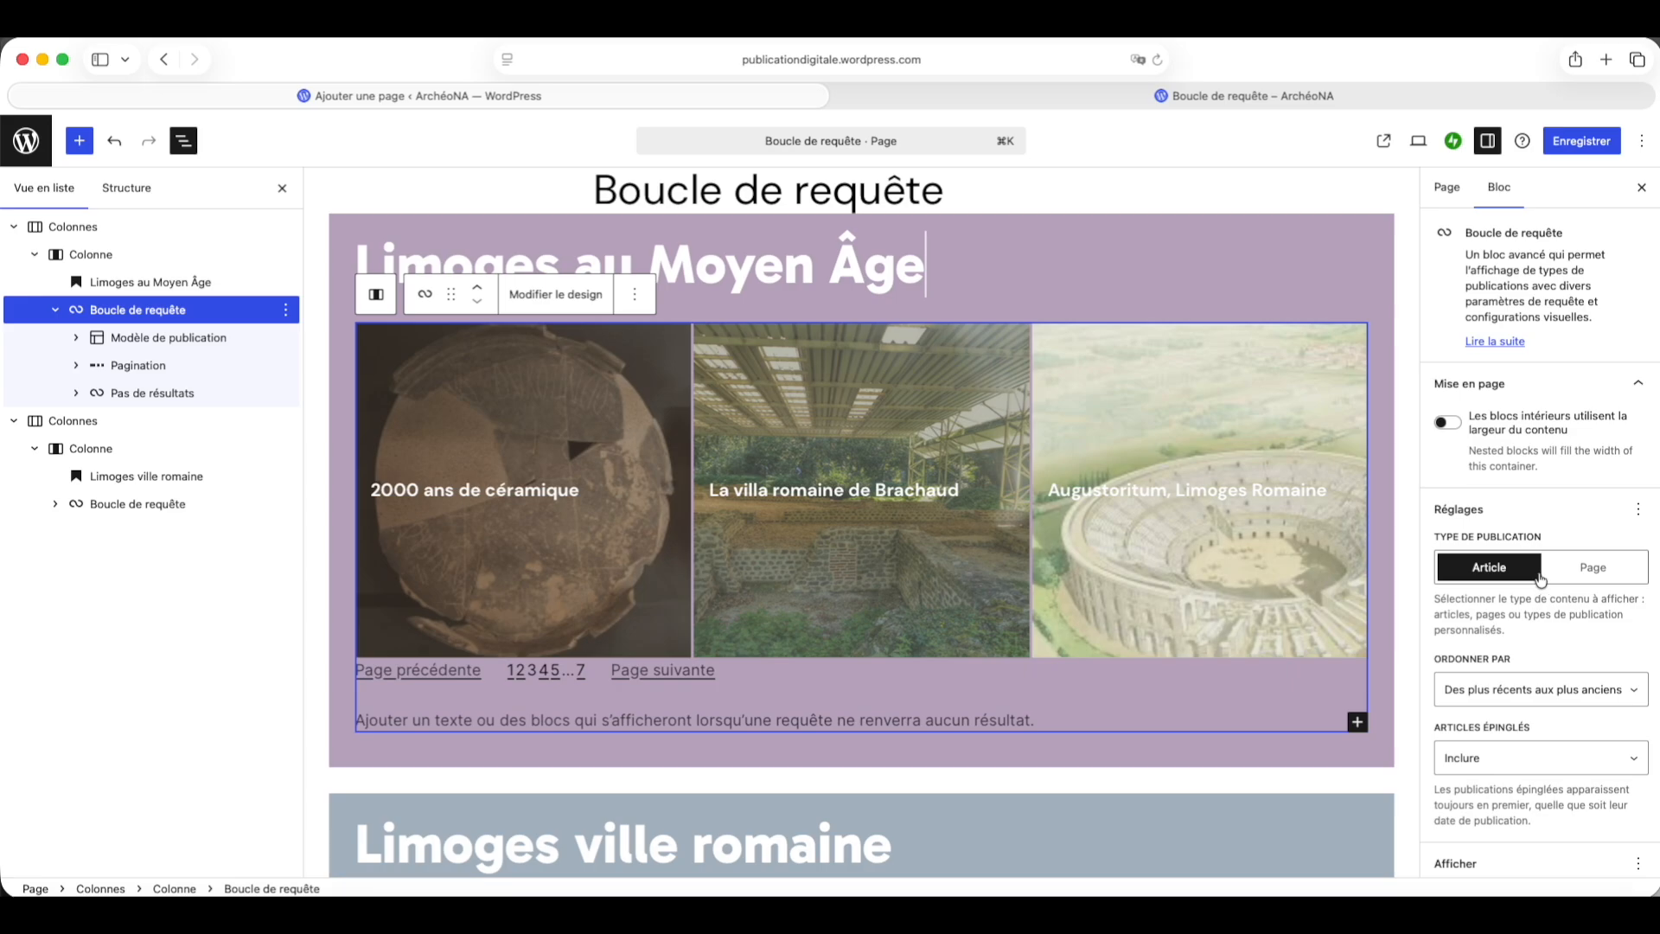
scroll(1519, 644, down, 5)
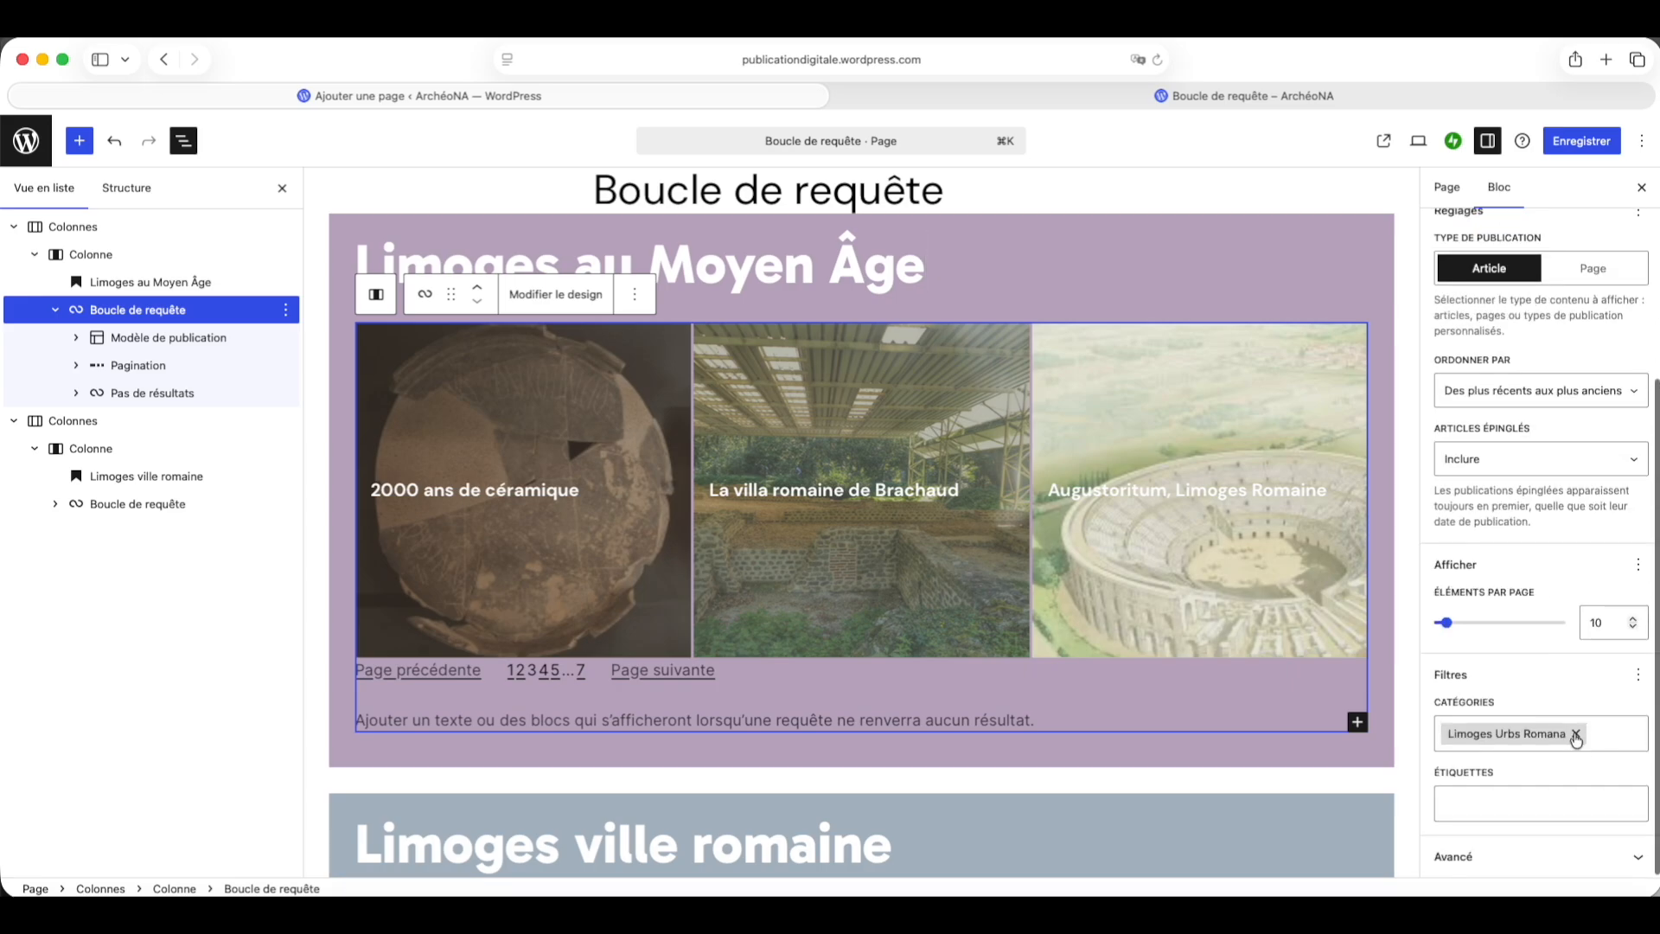
click(1575, 735)
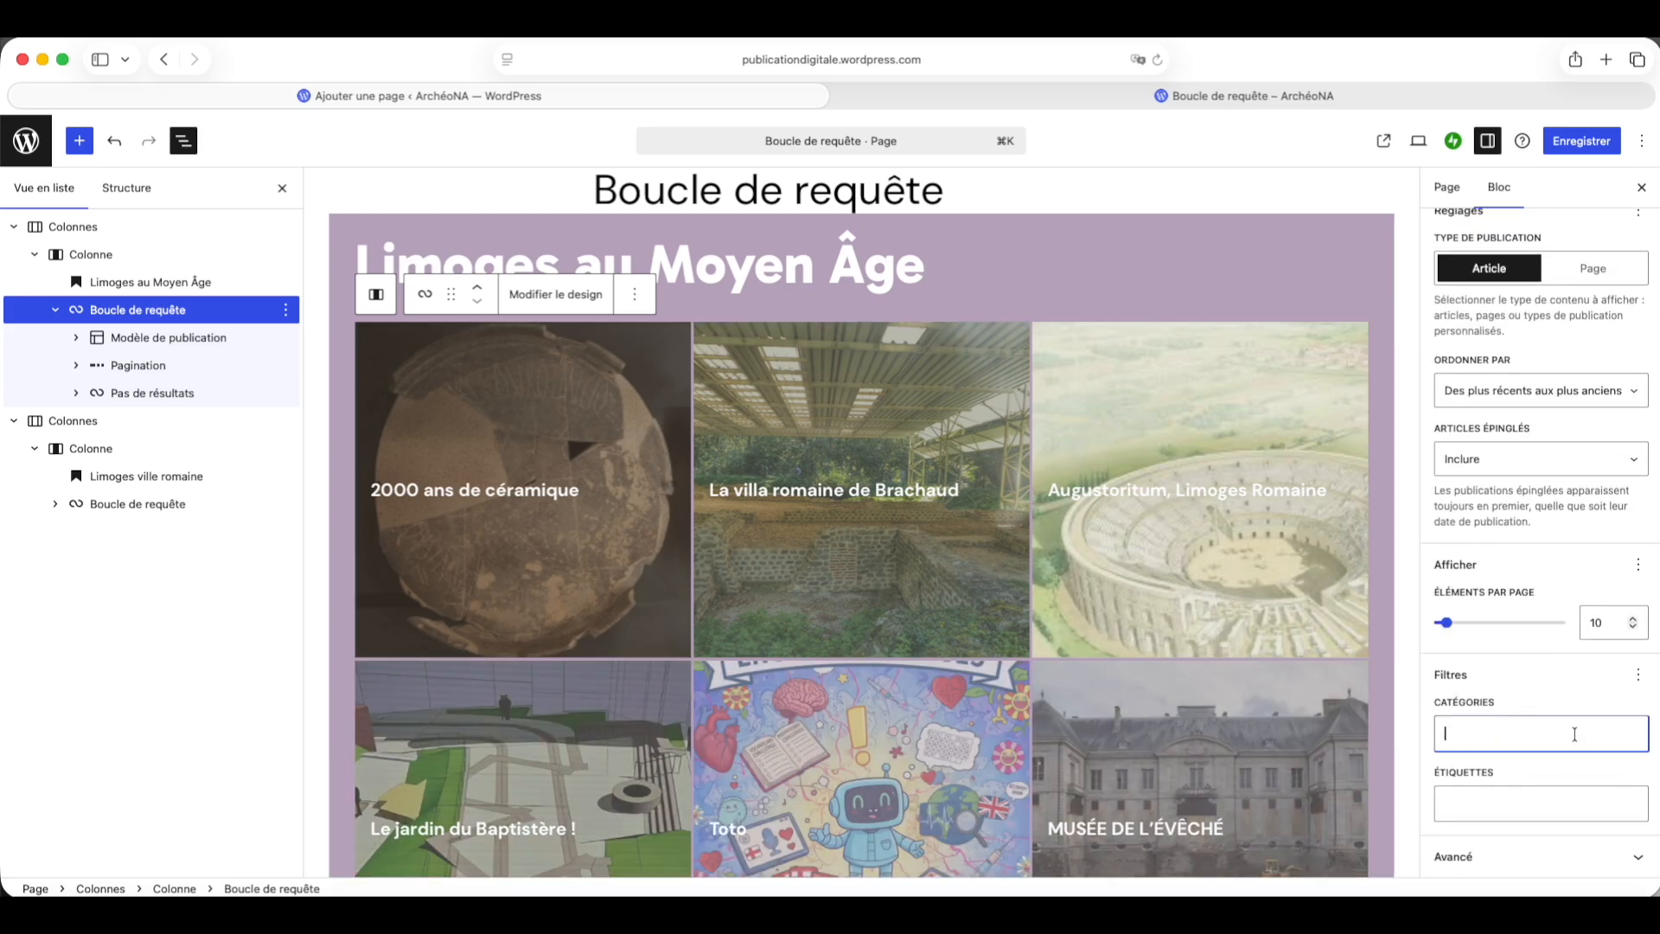
Step: Filter the upper section's Query Loop by the Histoire de Limoges category and save the page
text(Histoire)
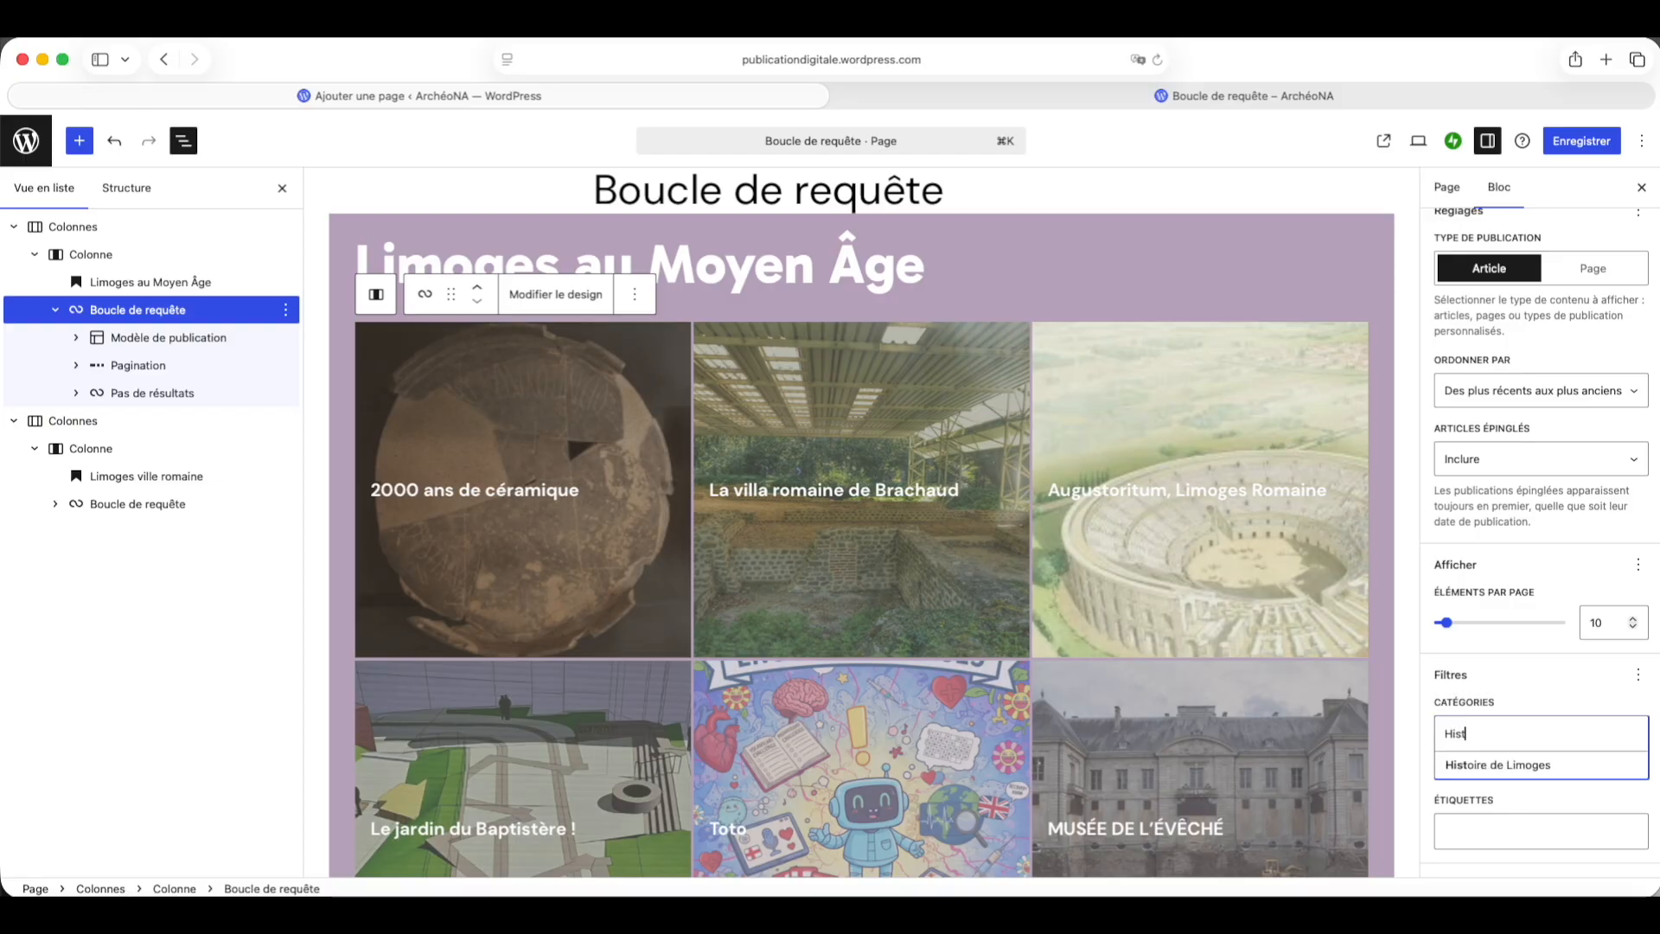
click(1594, 772)
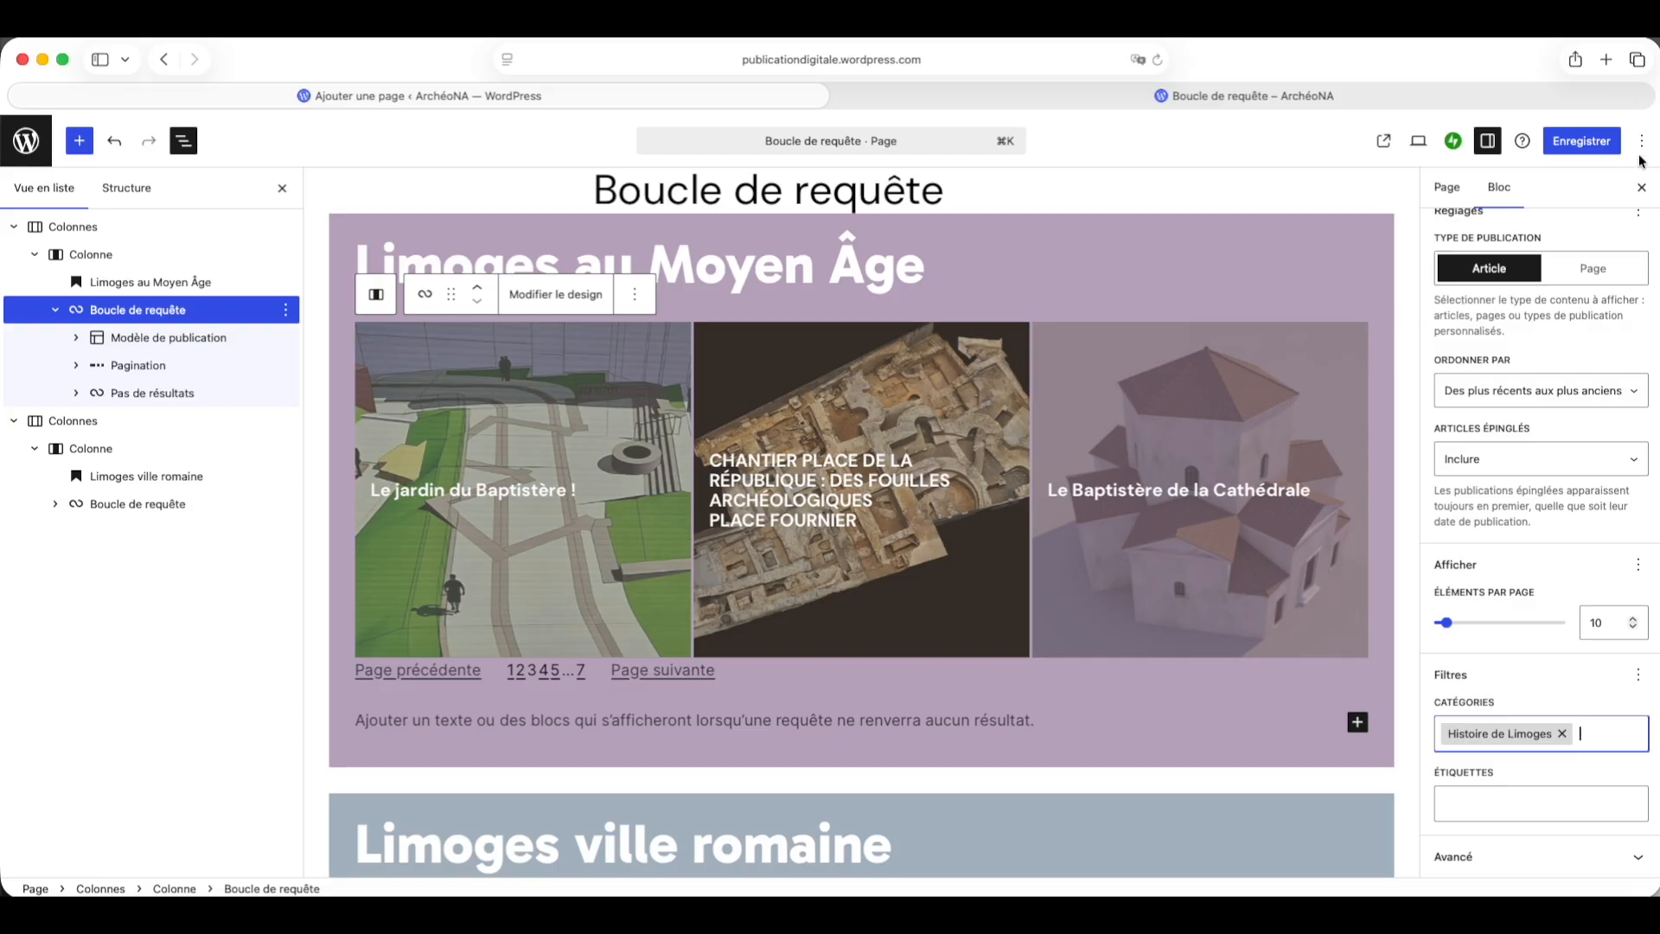
click(1561, 141)
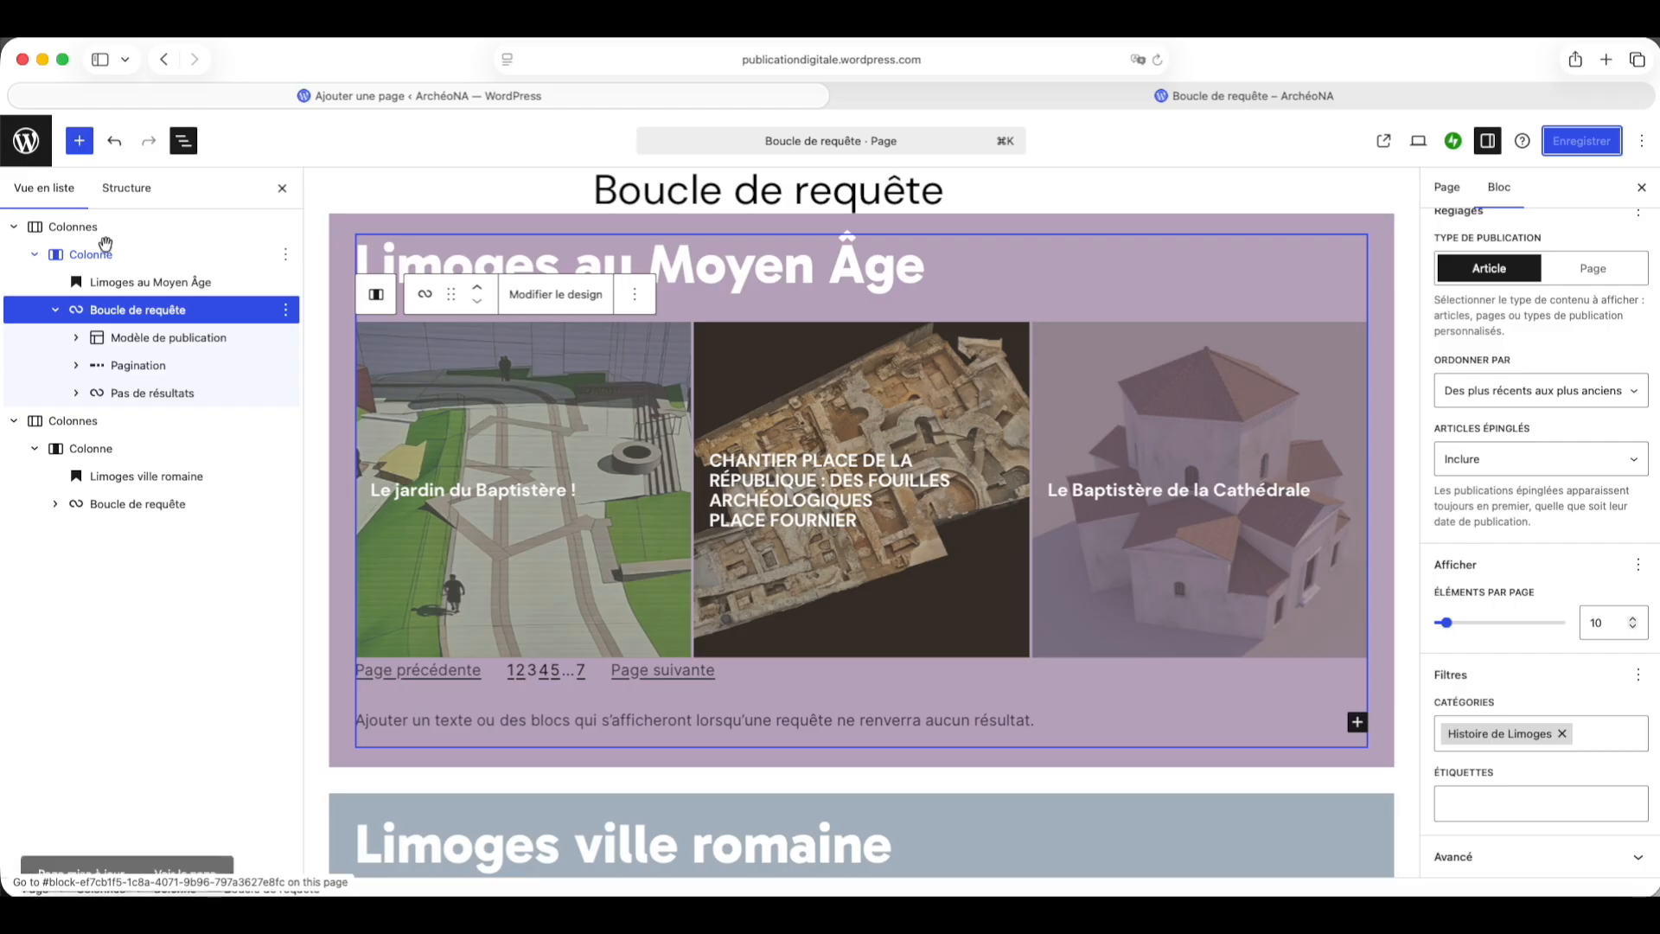
Step: Select the upper Colonnes section and set its outer margin to none
click(32, 226)
click(100, 252)
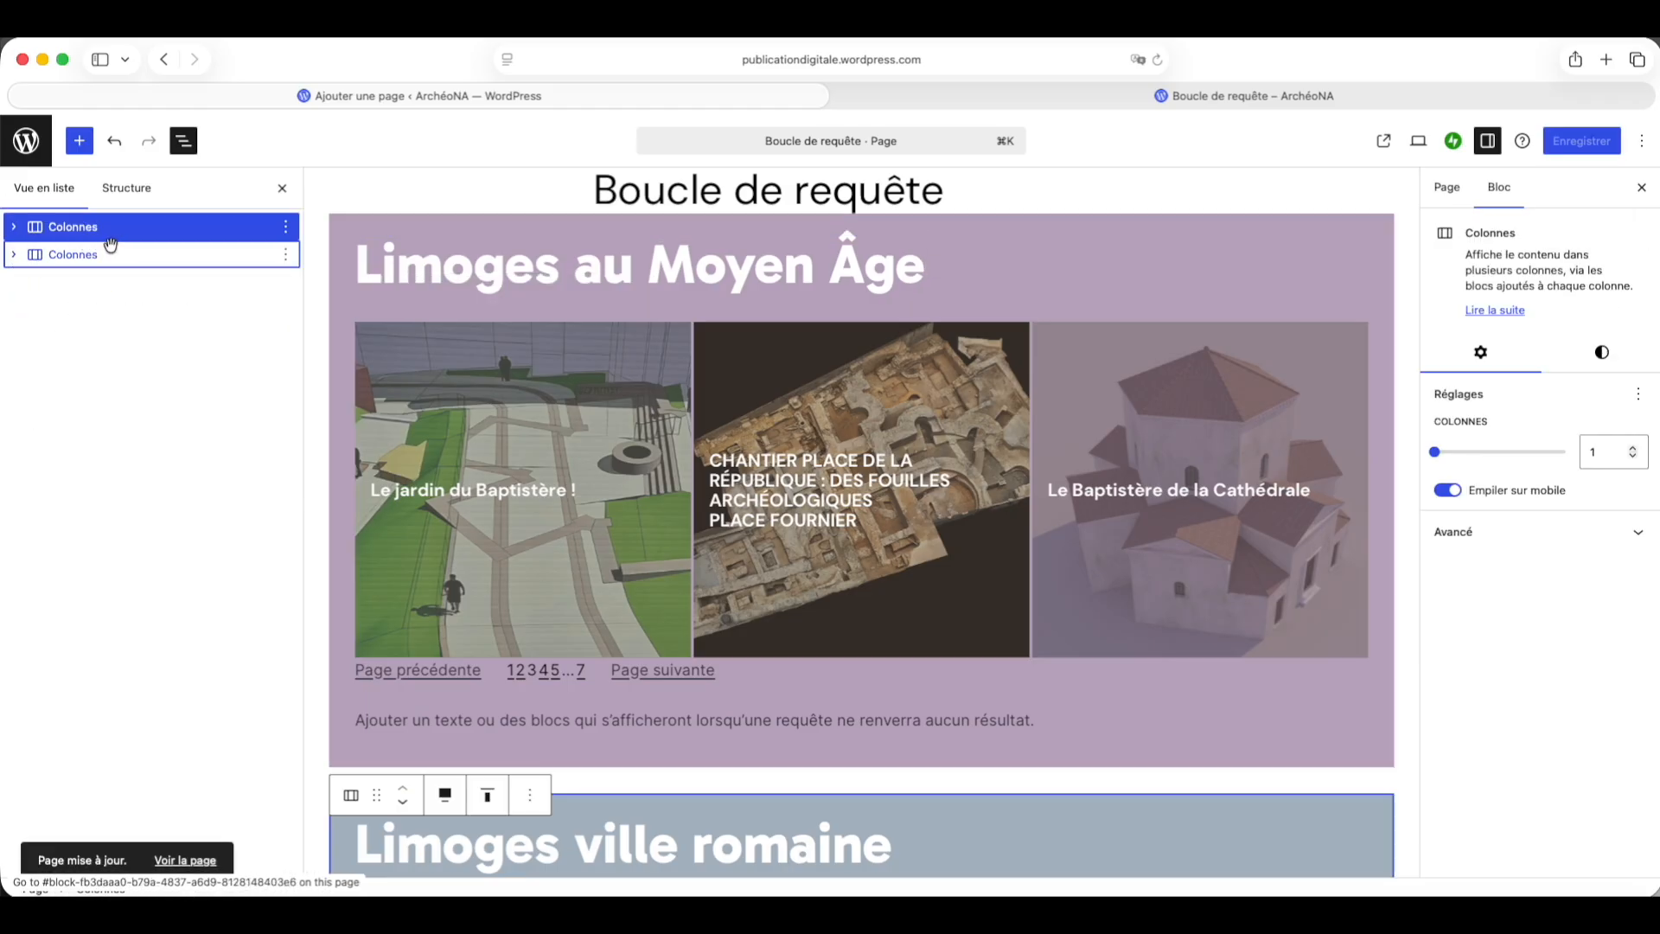
click(1604, 355)
scroll(1552, 510, down, 5)
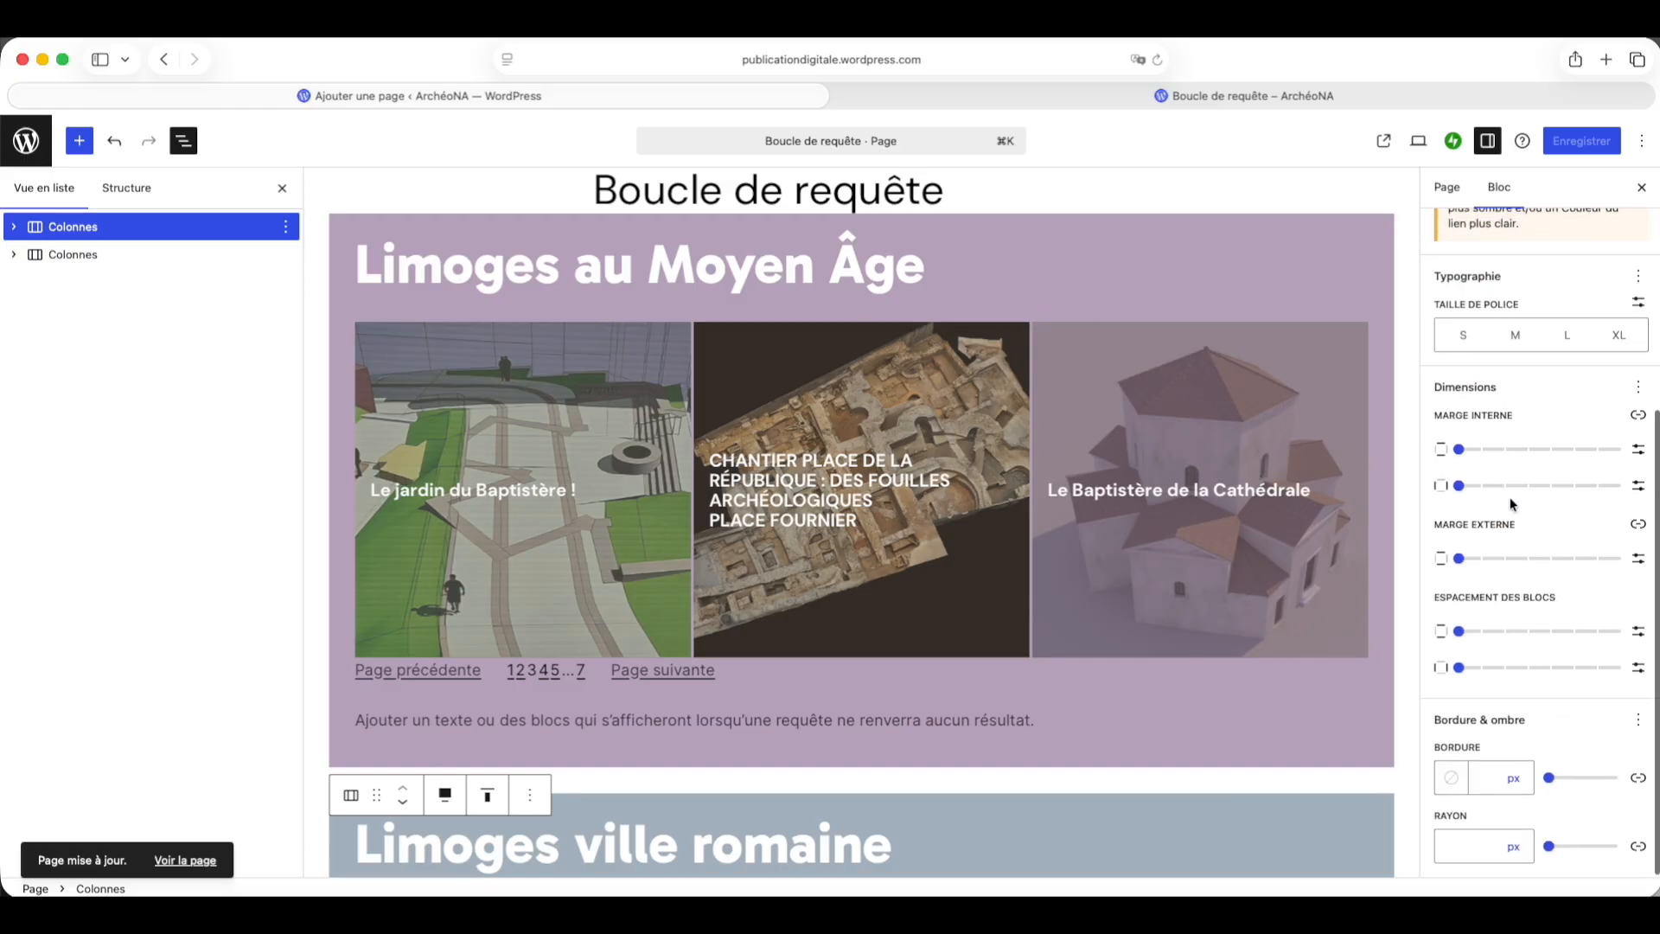
click(1459, 559)
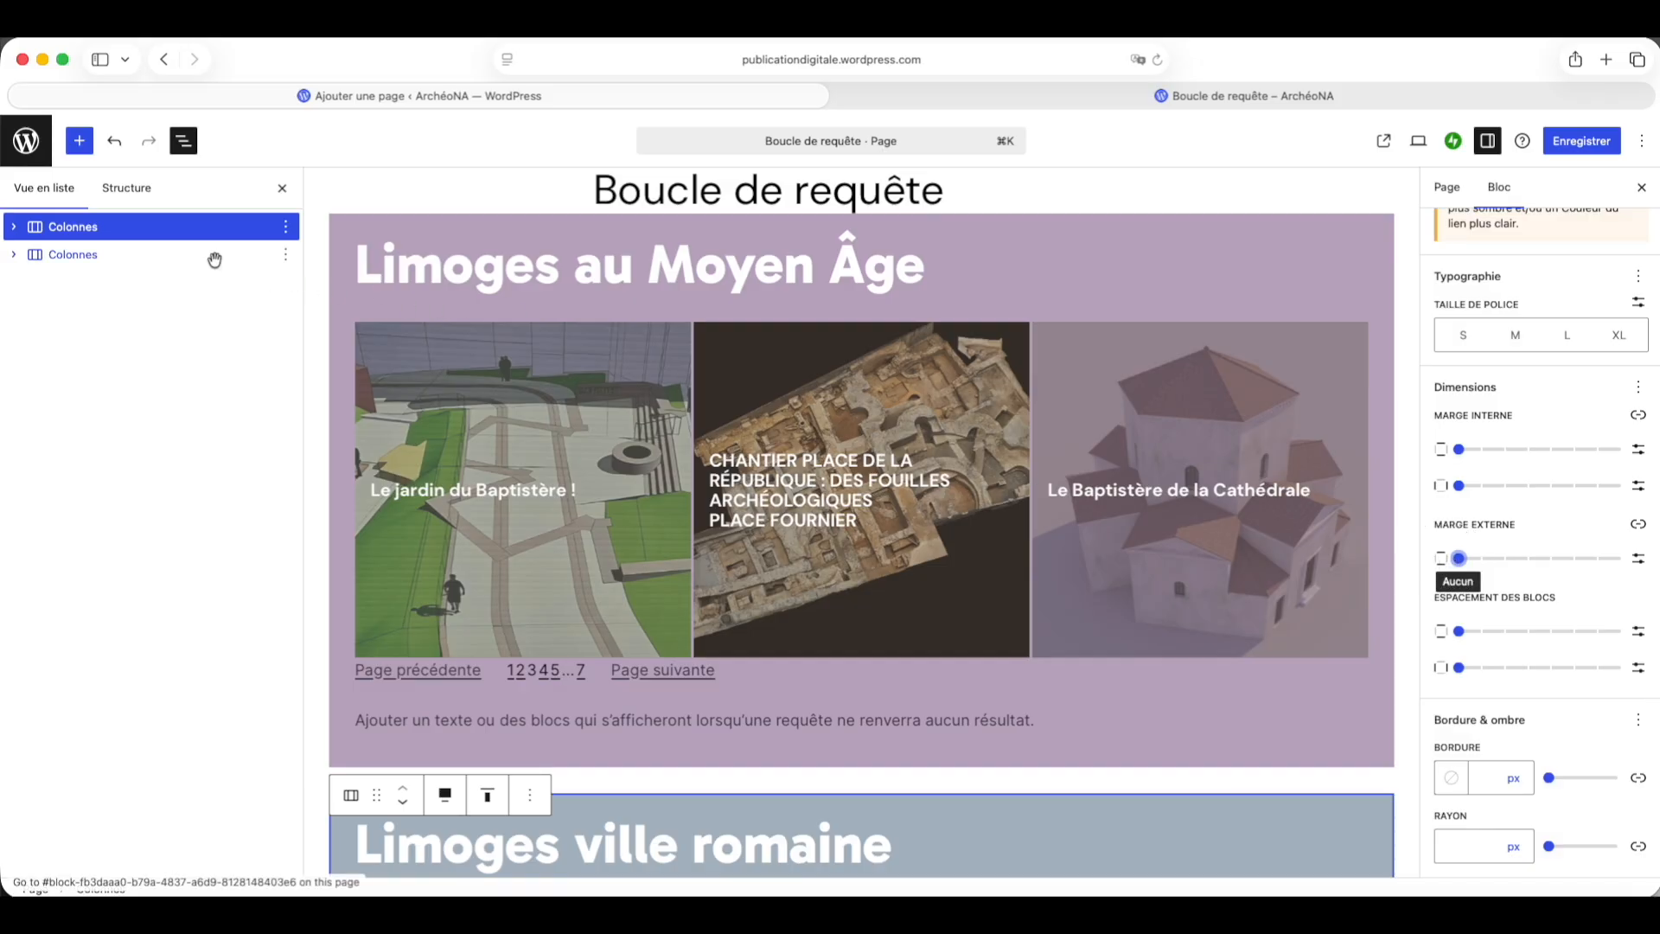
Step: Set the lower Colonnes section's outer margin to none as well
click(221, 254)
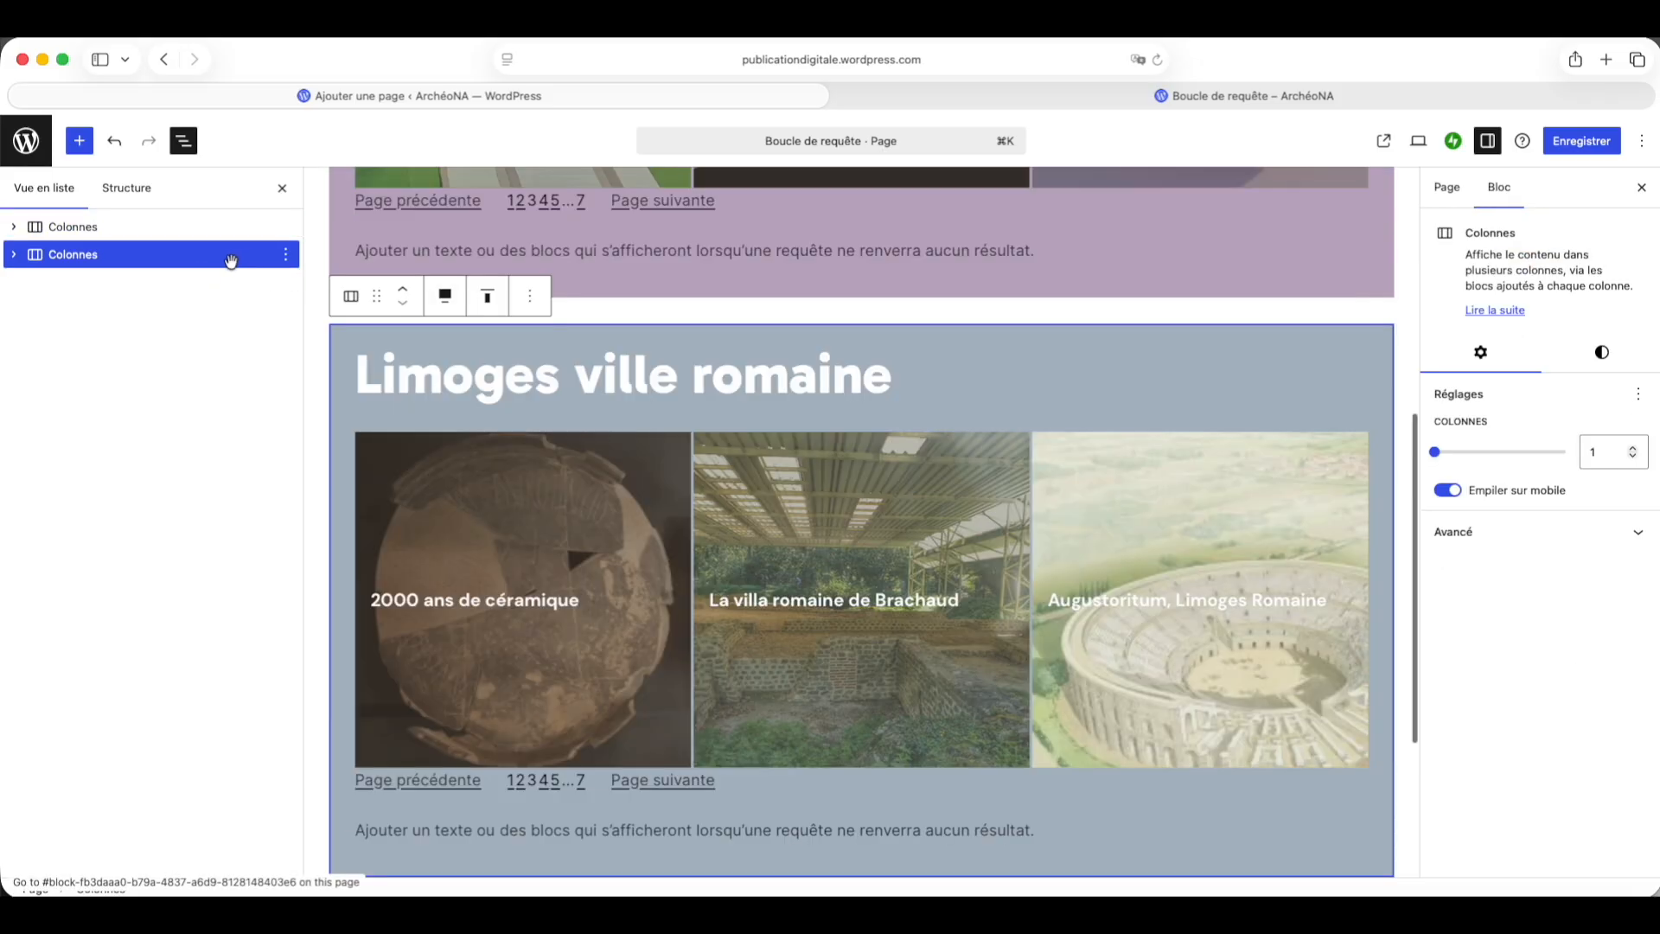
click(1601, 360)
scroll(1522, 606, down, 5)
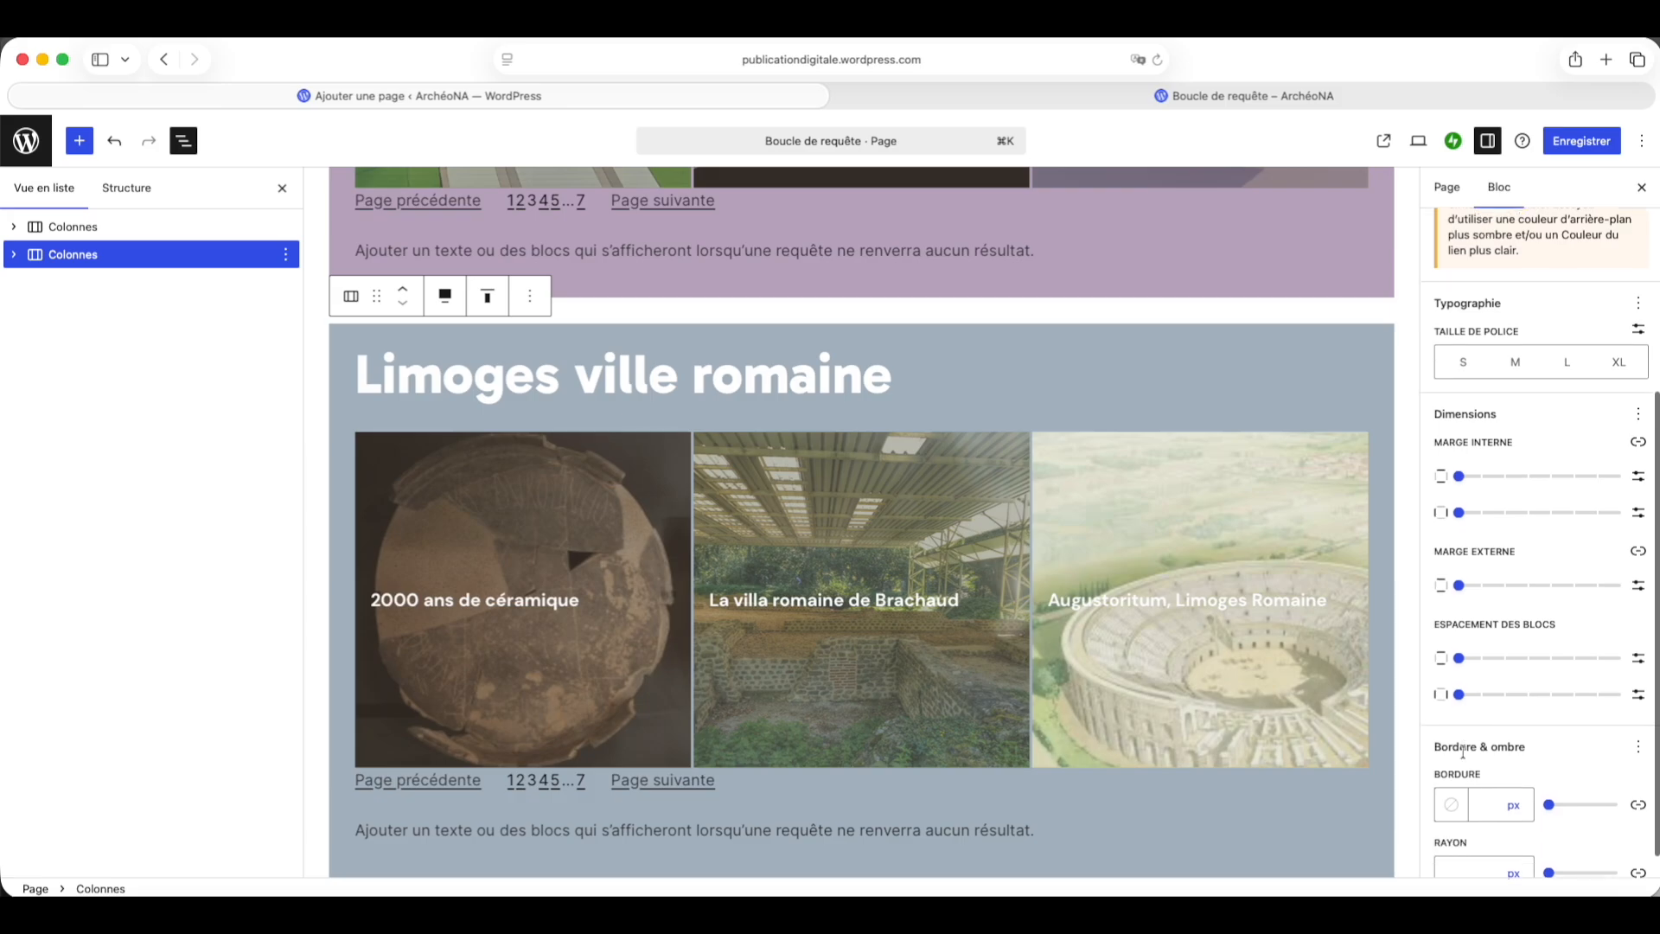
click(1460, 560)
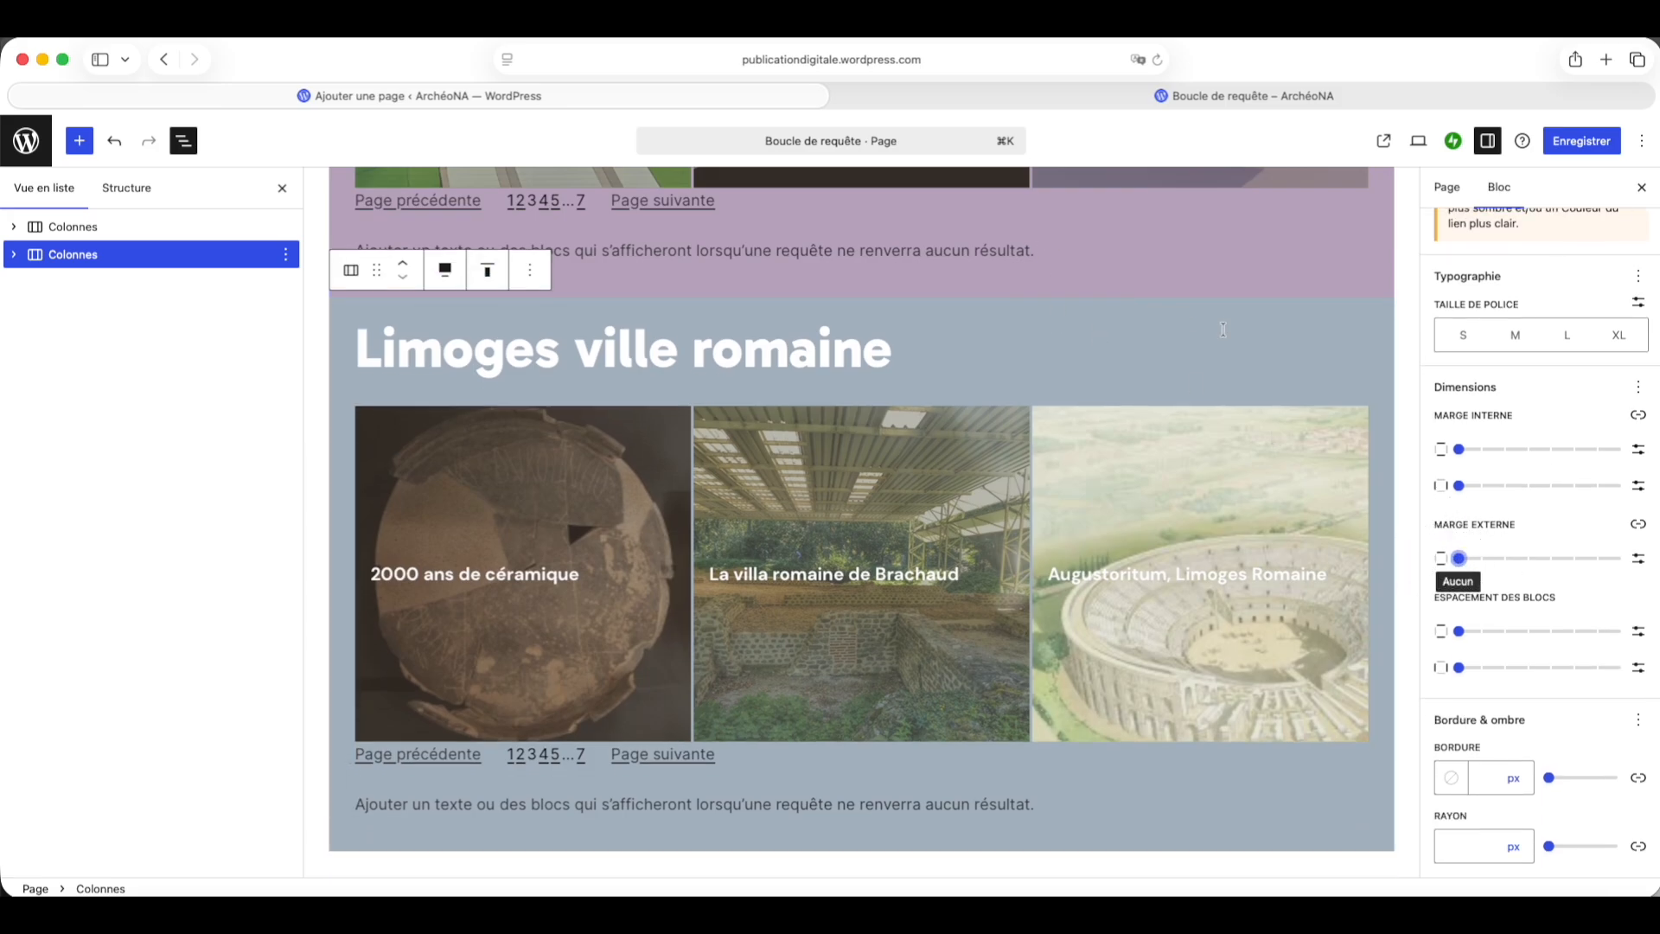
Step: Save the page
scroll(1427, 361, up, 5)
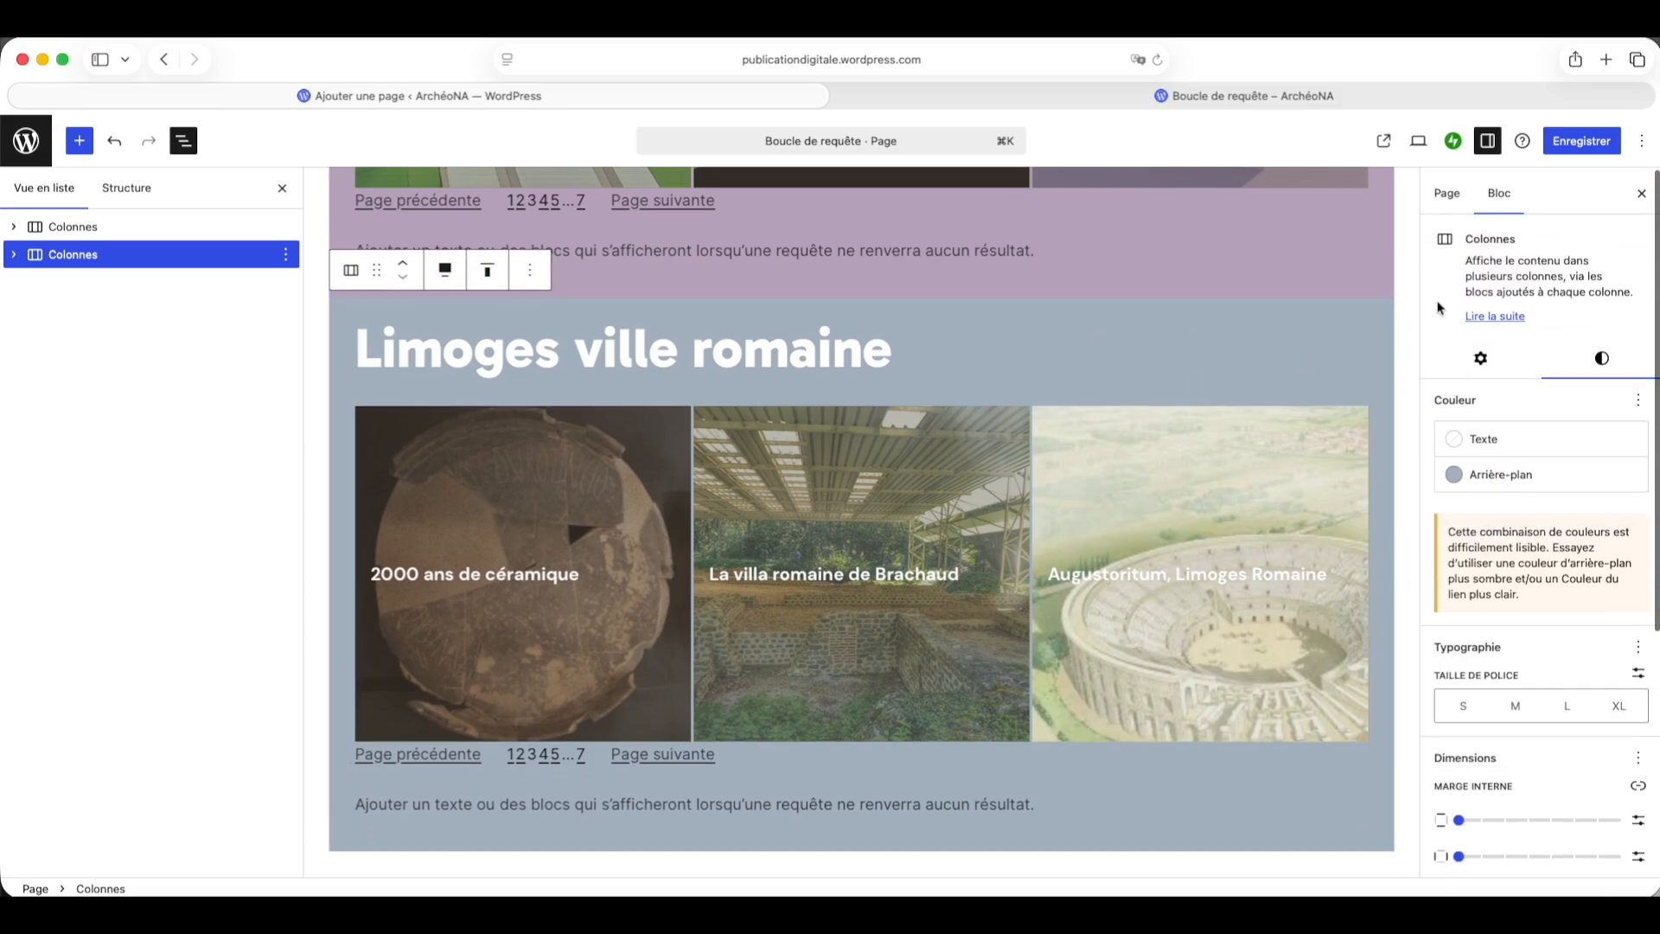
click(1563, 144)
scroll(1590, 361, down, 5)
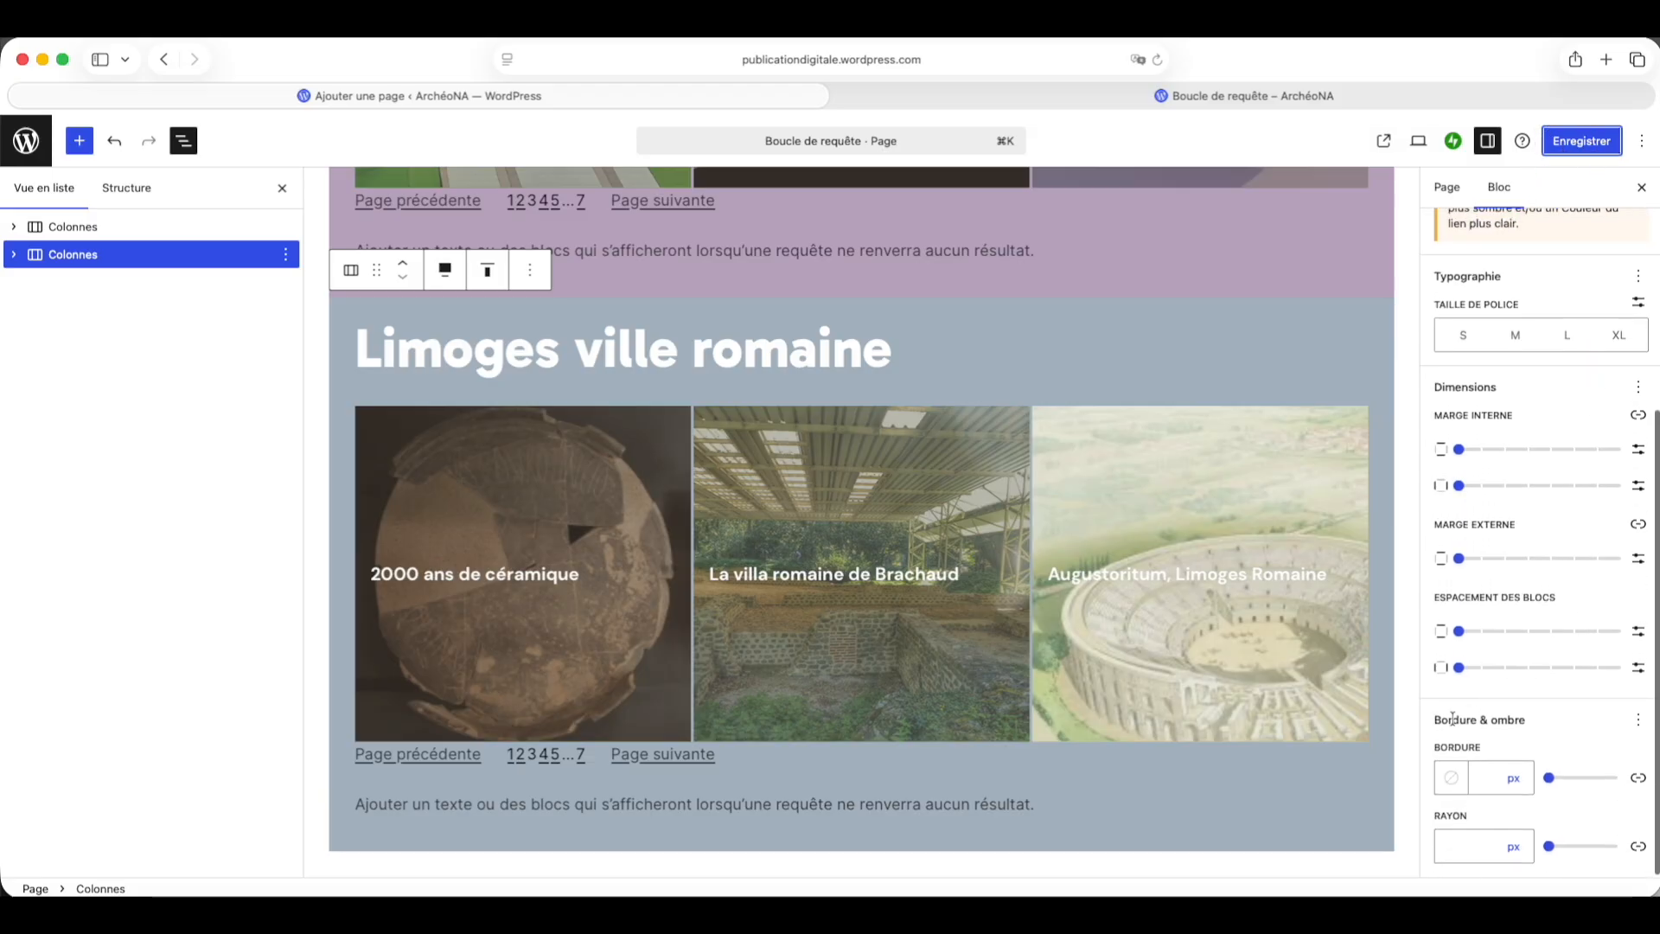
click(1638, 723)
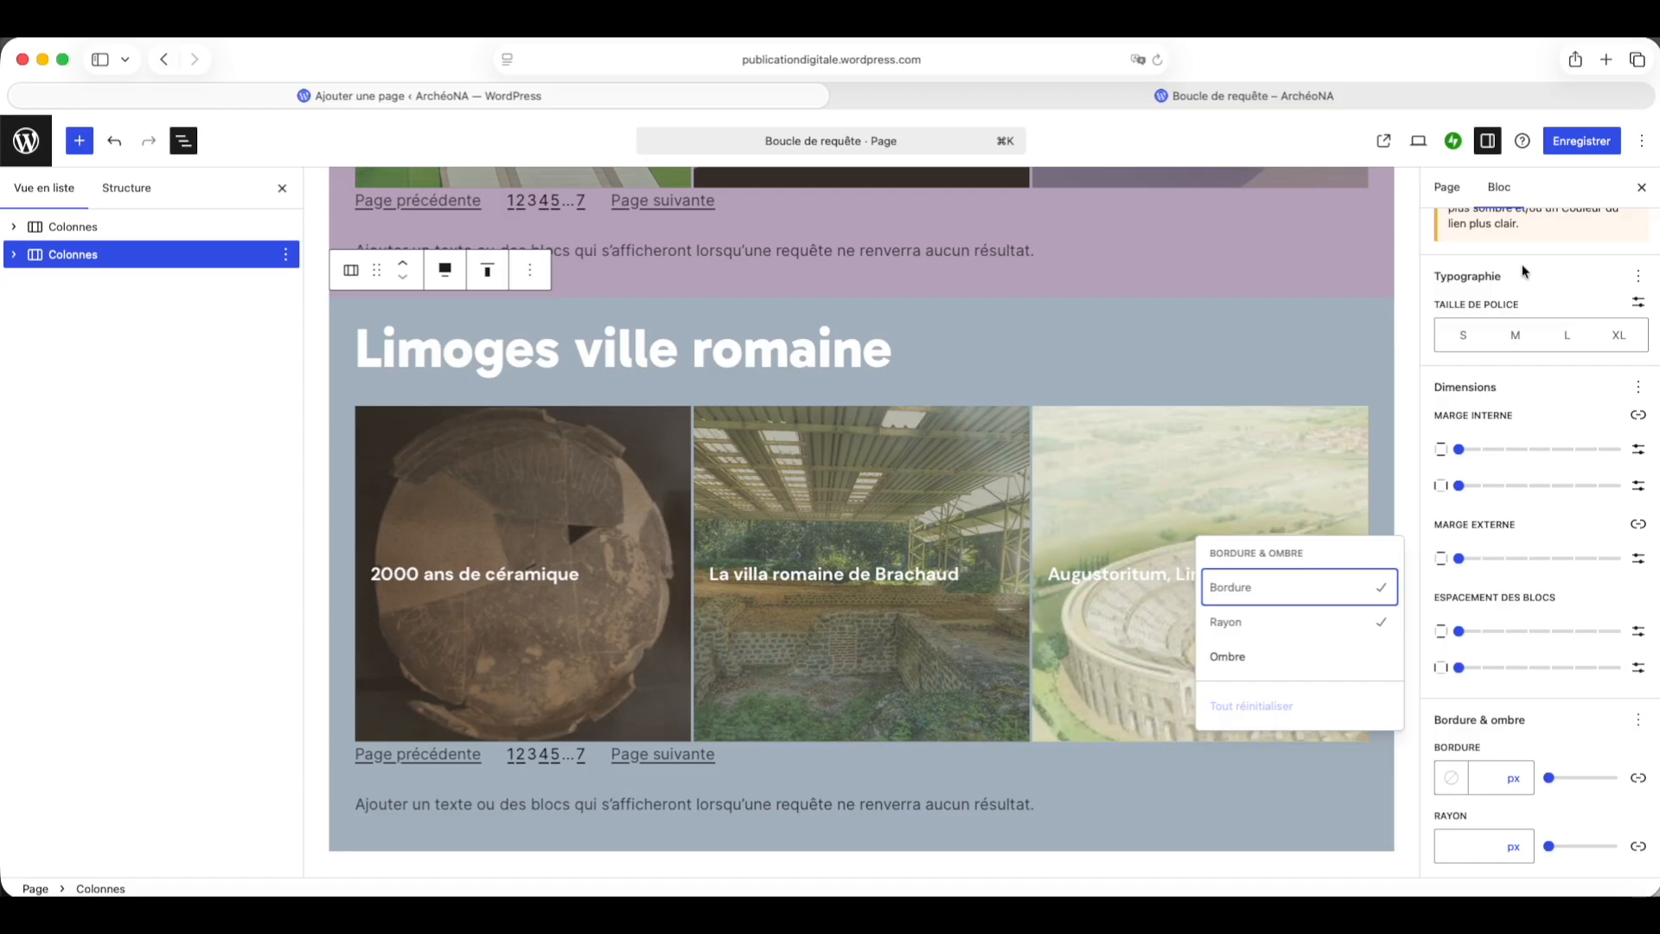
click(1577, 145)
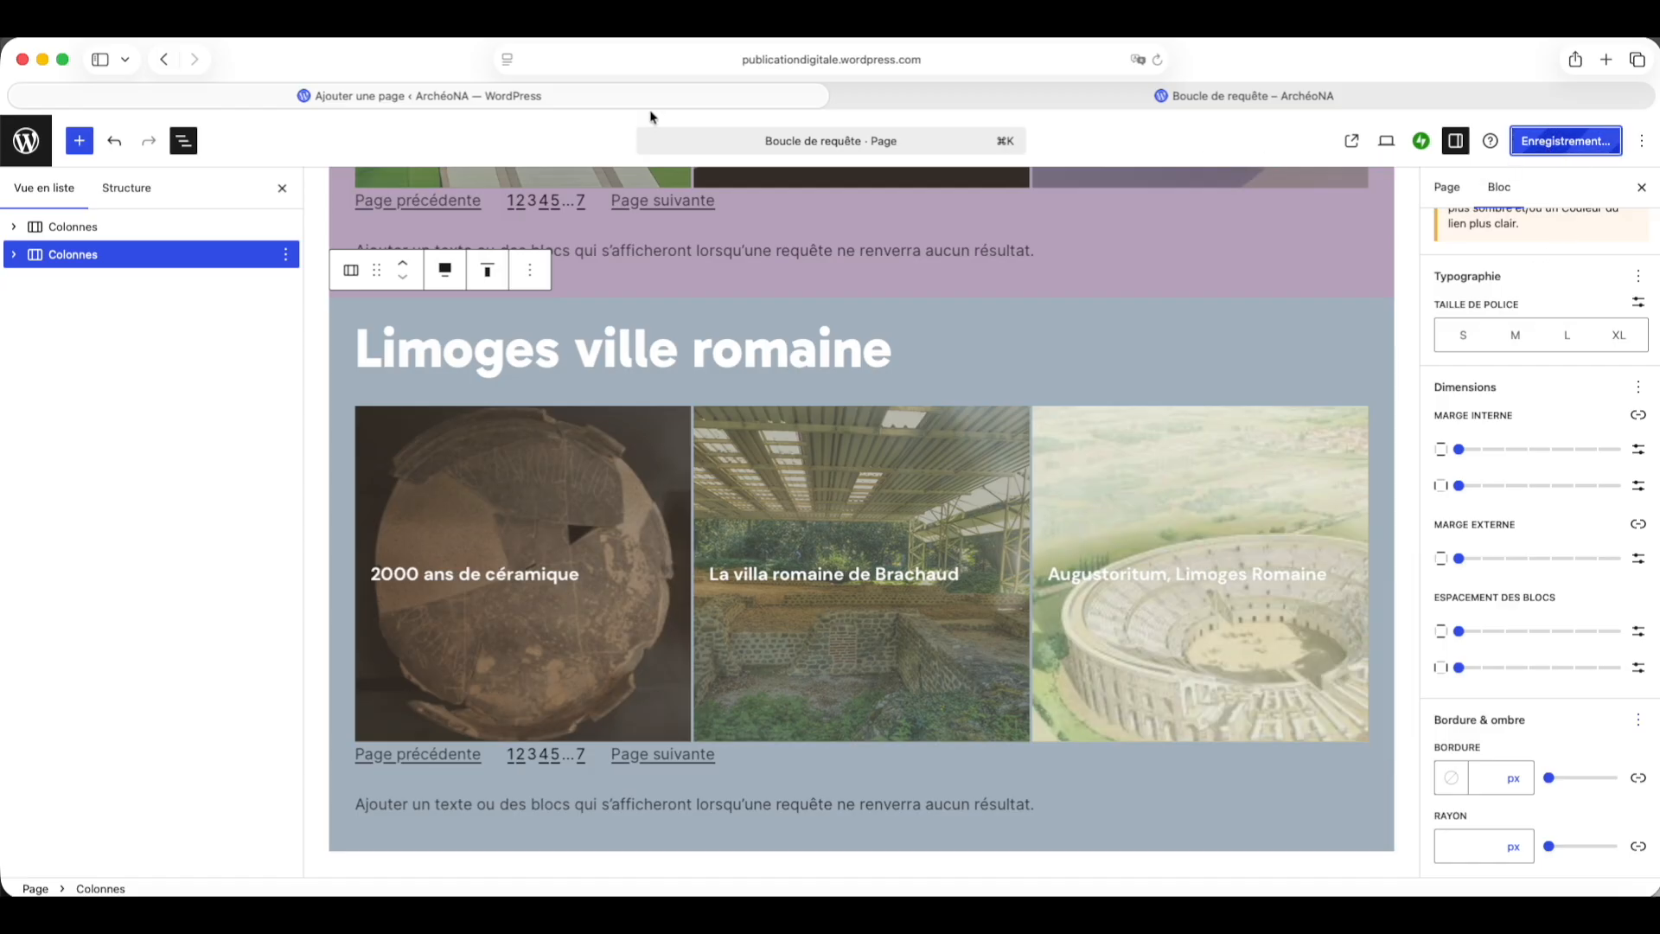
Step: Switch to the published page tab and scroll through both sections to review them
click(1025, 100)
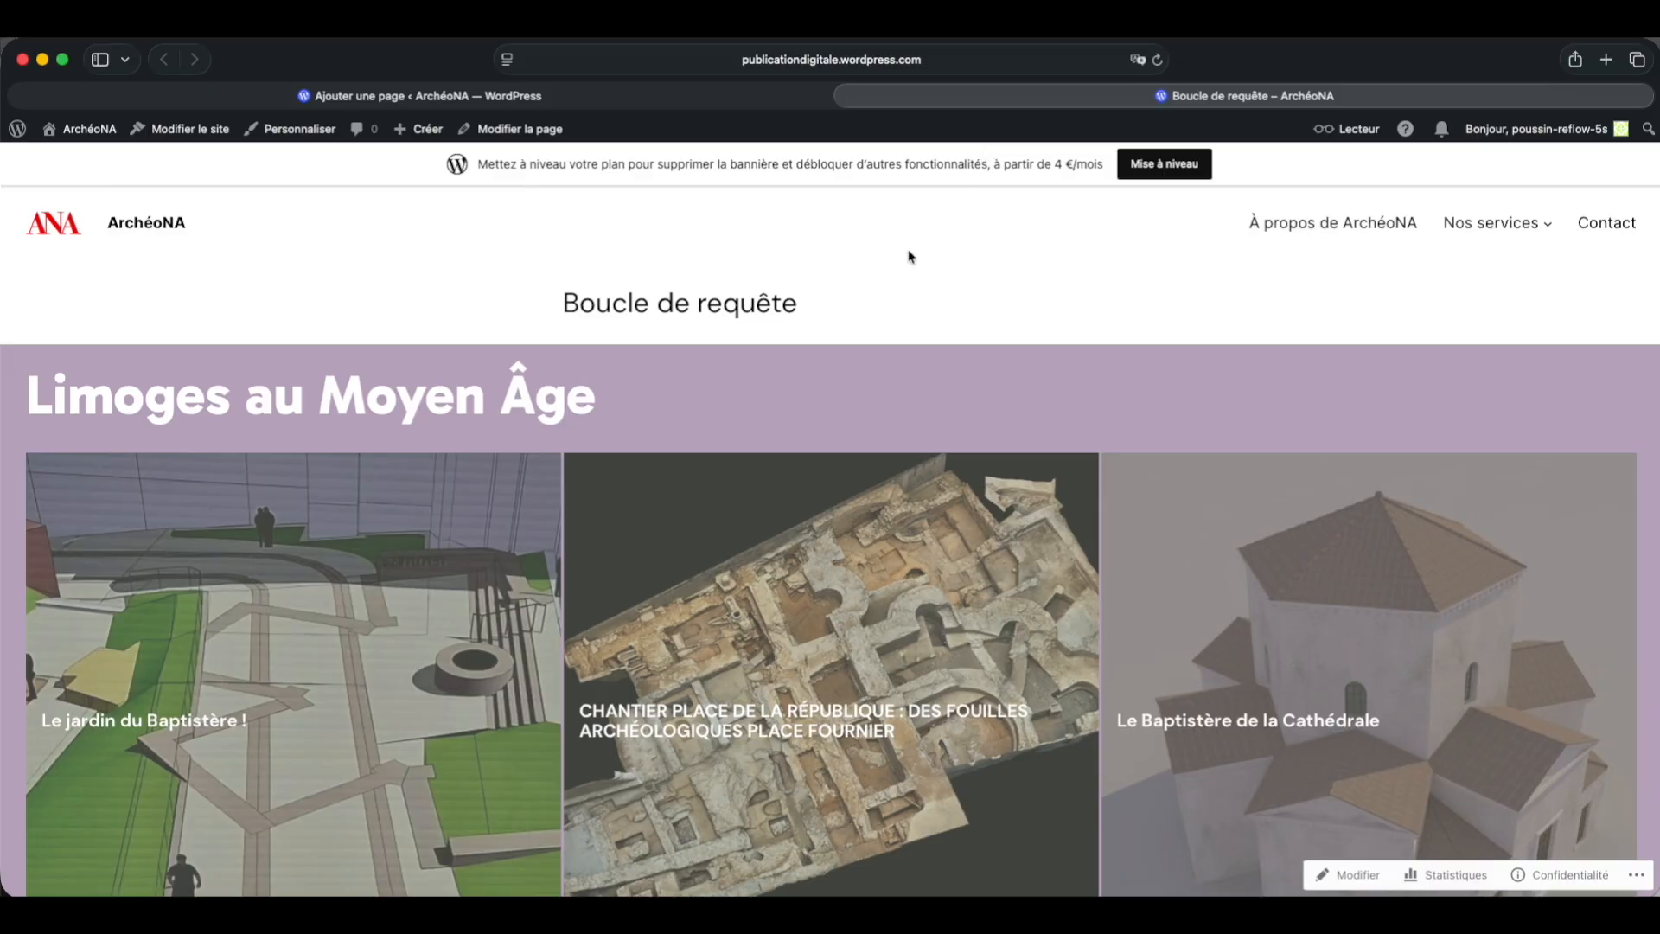
scroll(893, 291, down, 4)
scroll(893, 292, down, 10)
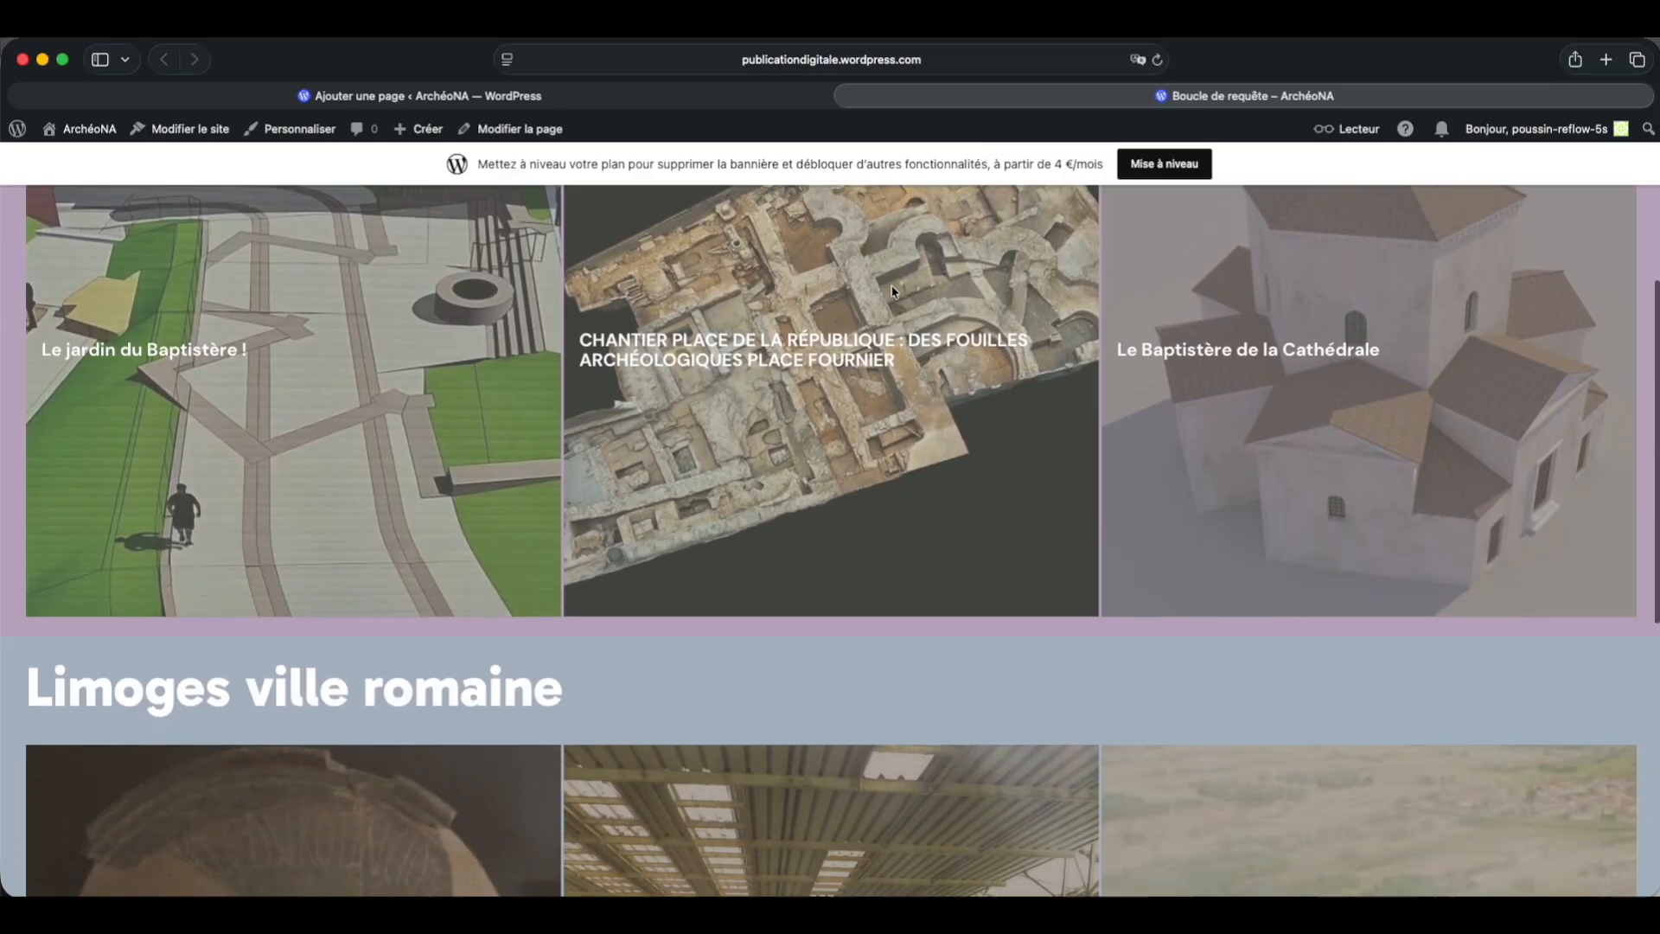
scroll(897, 292, down, 3)
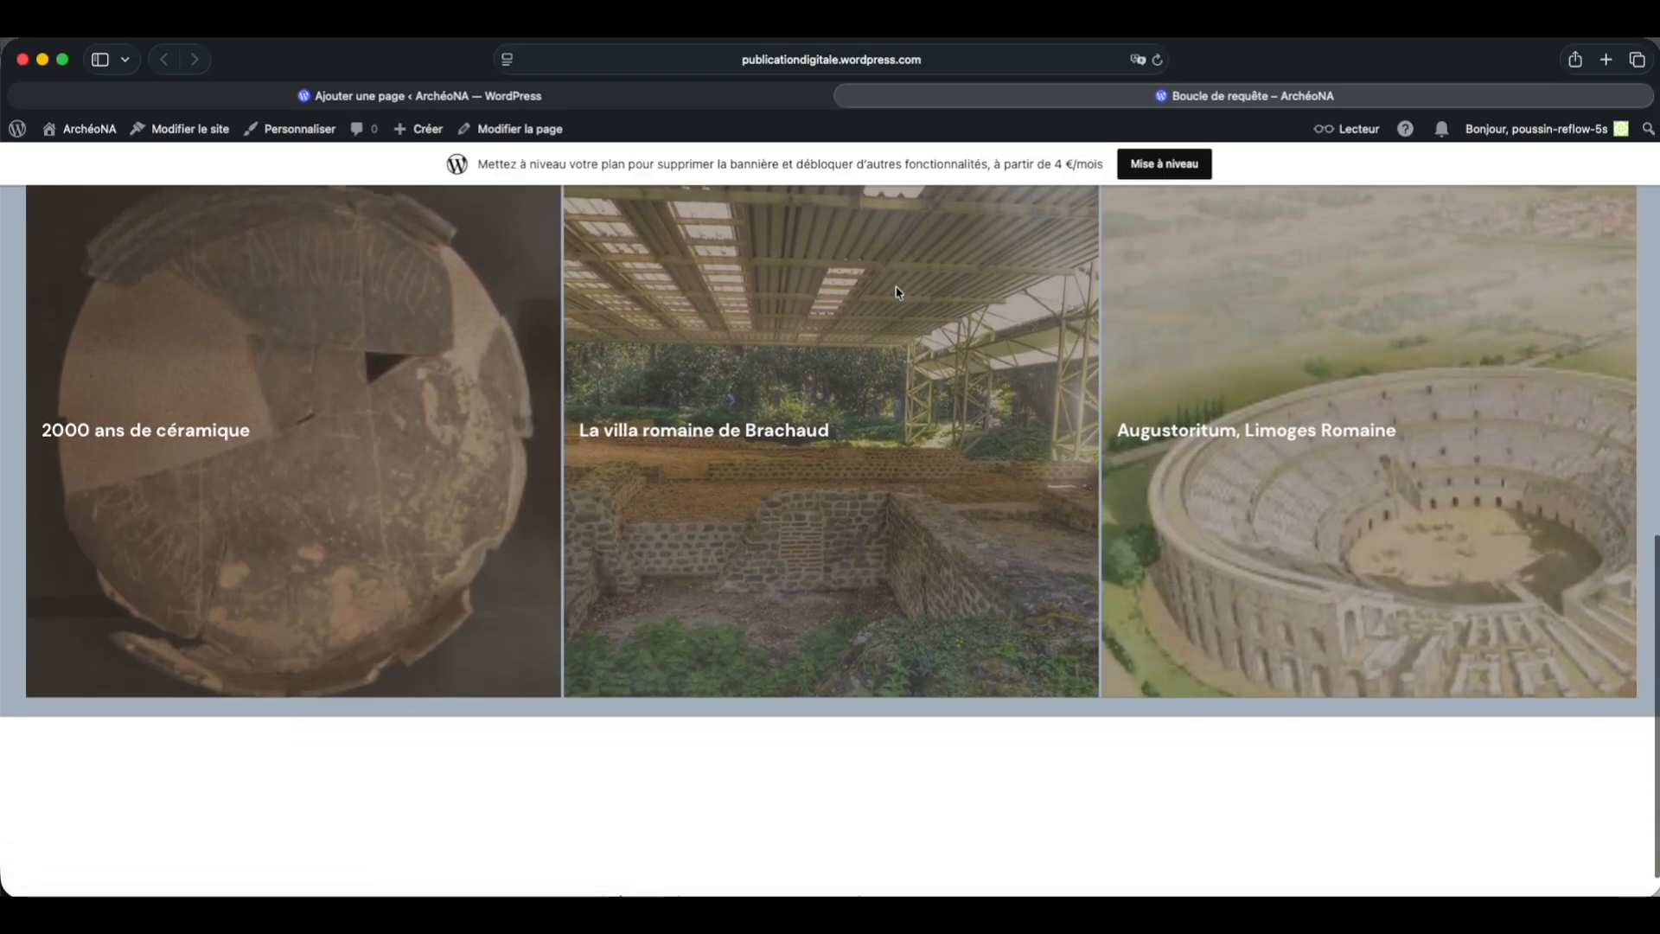
scroll(896, 292, up, 10)
scroll(897, 292, up, 5)
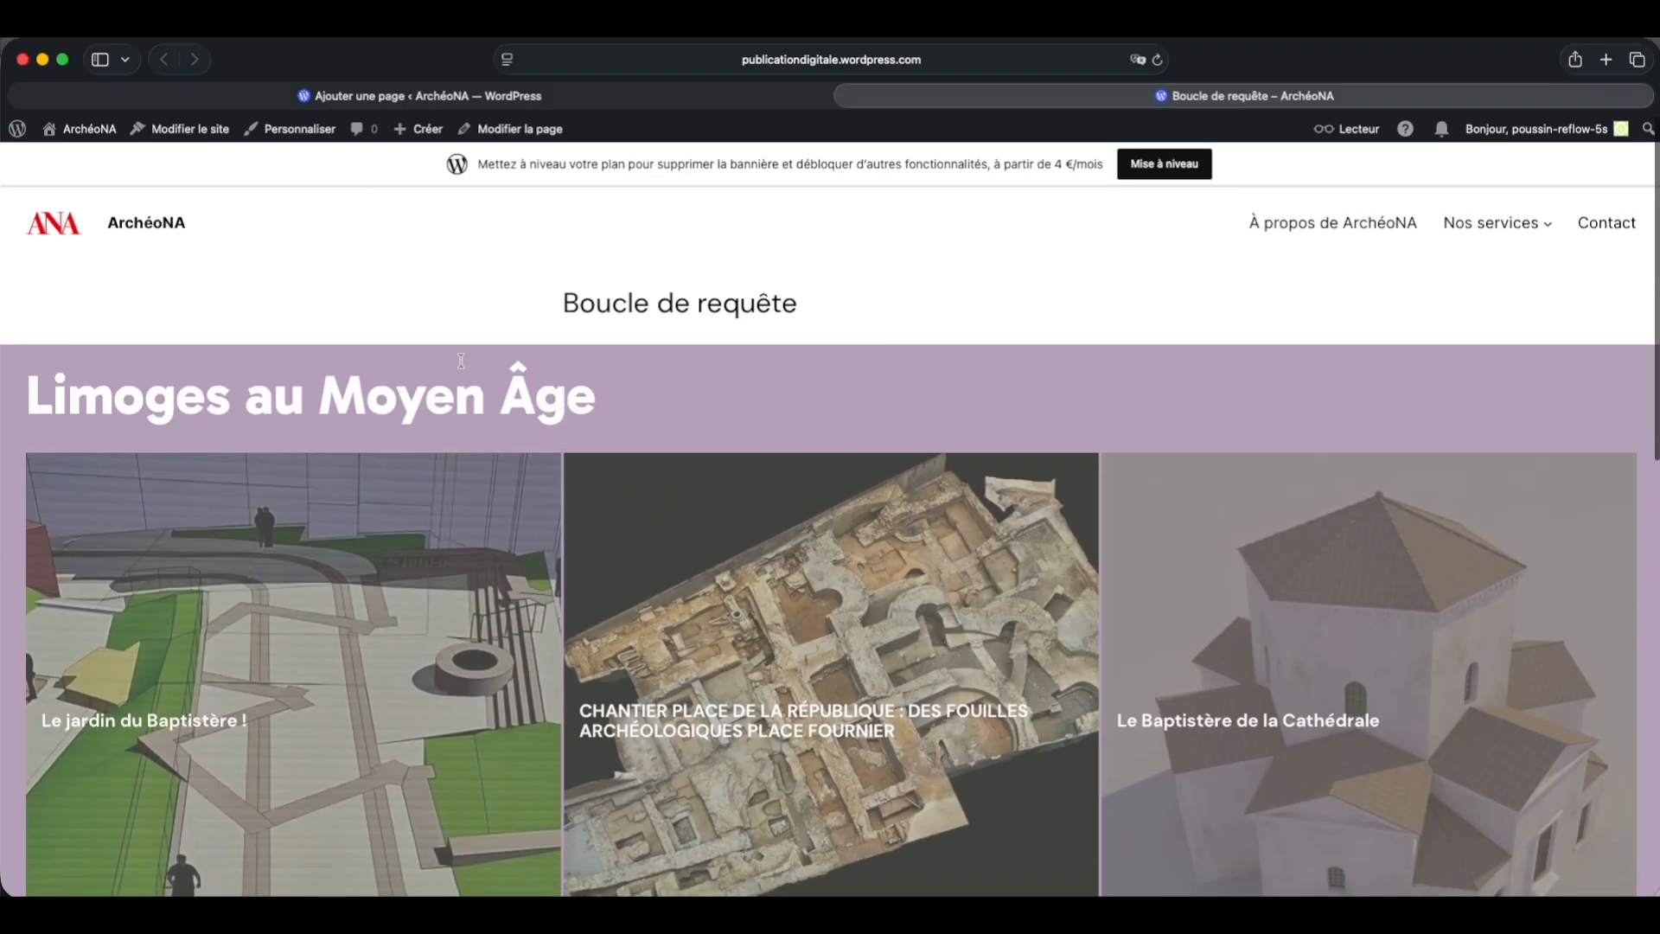
Step: Enable inner padding on the upper section's Post Template and set it to Moyenne
click(659, 97)
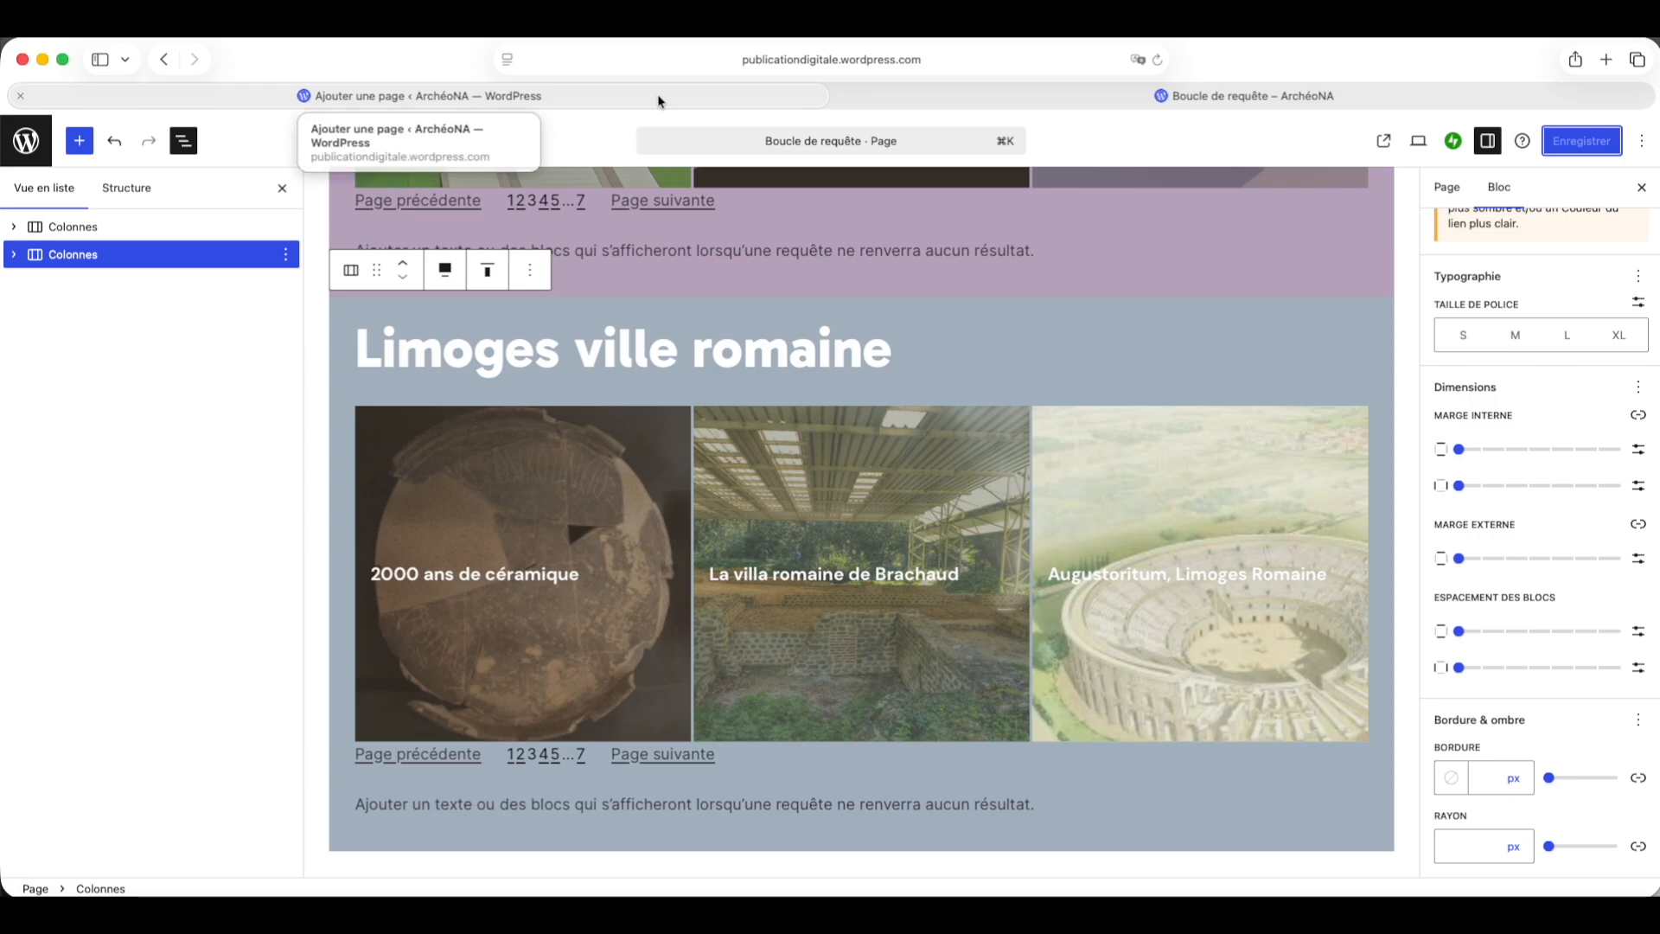
click(14, 227)
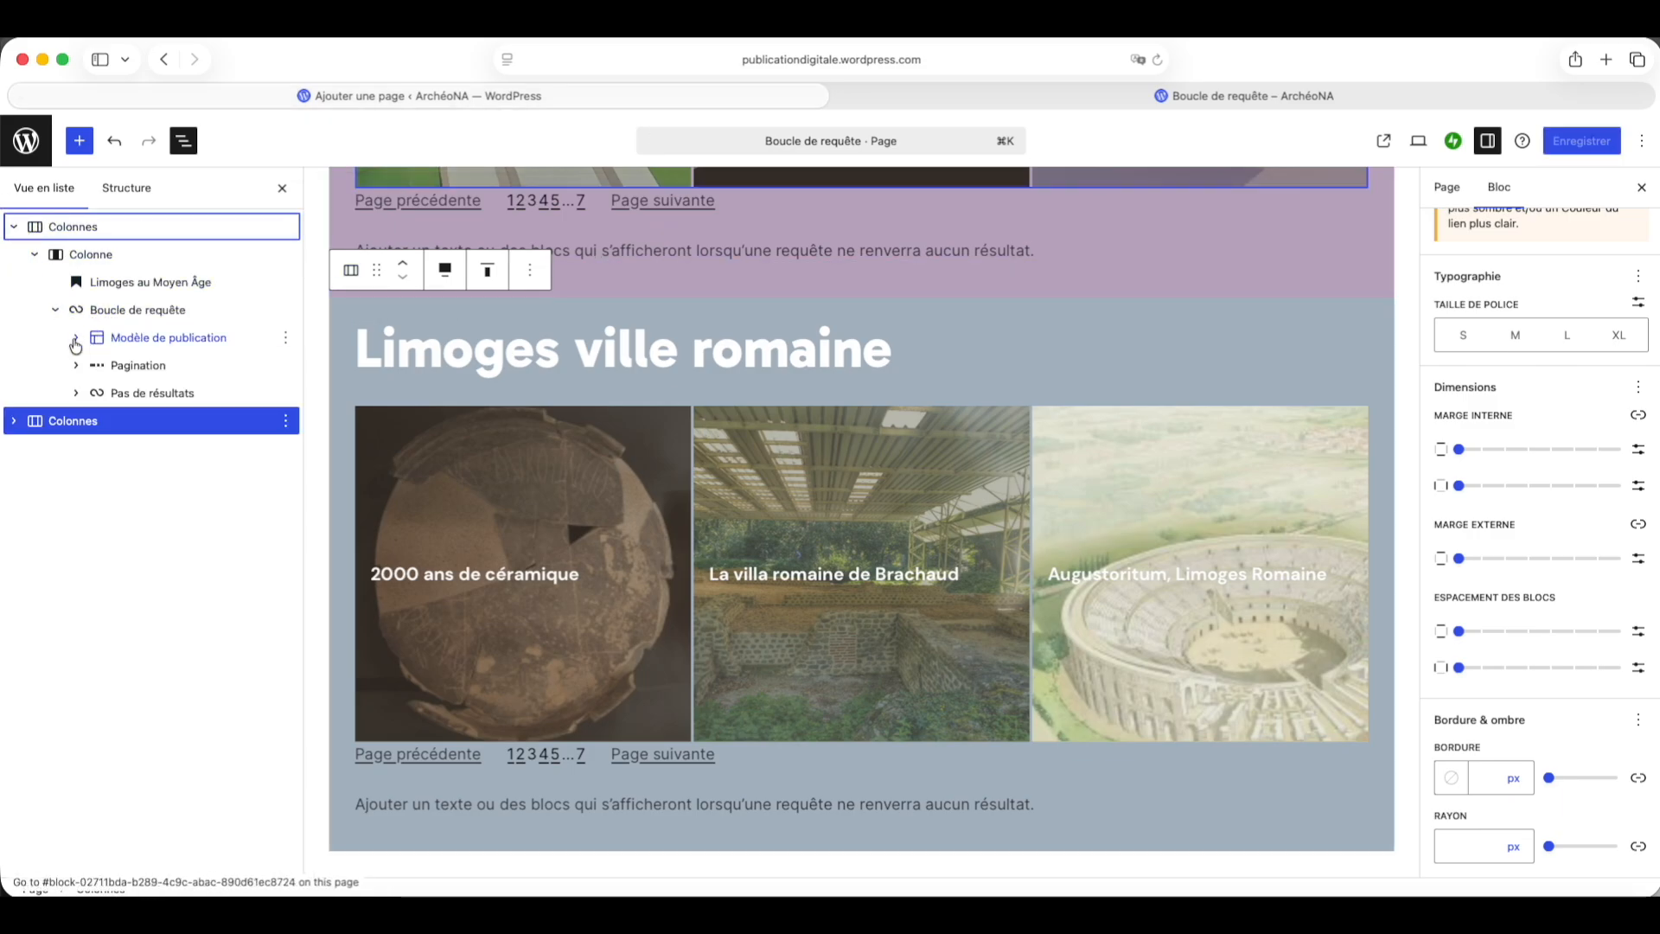
click(76, 339)
click(153, 339)
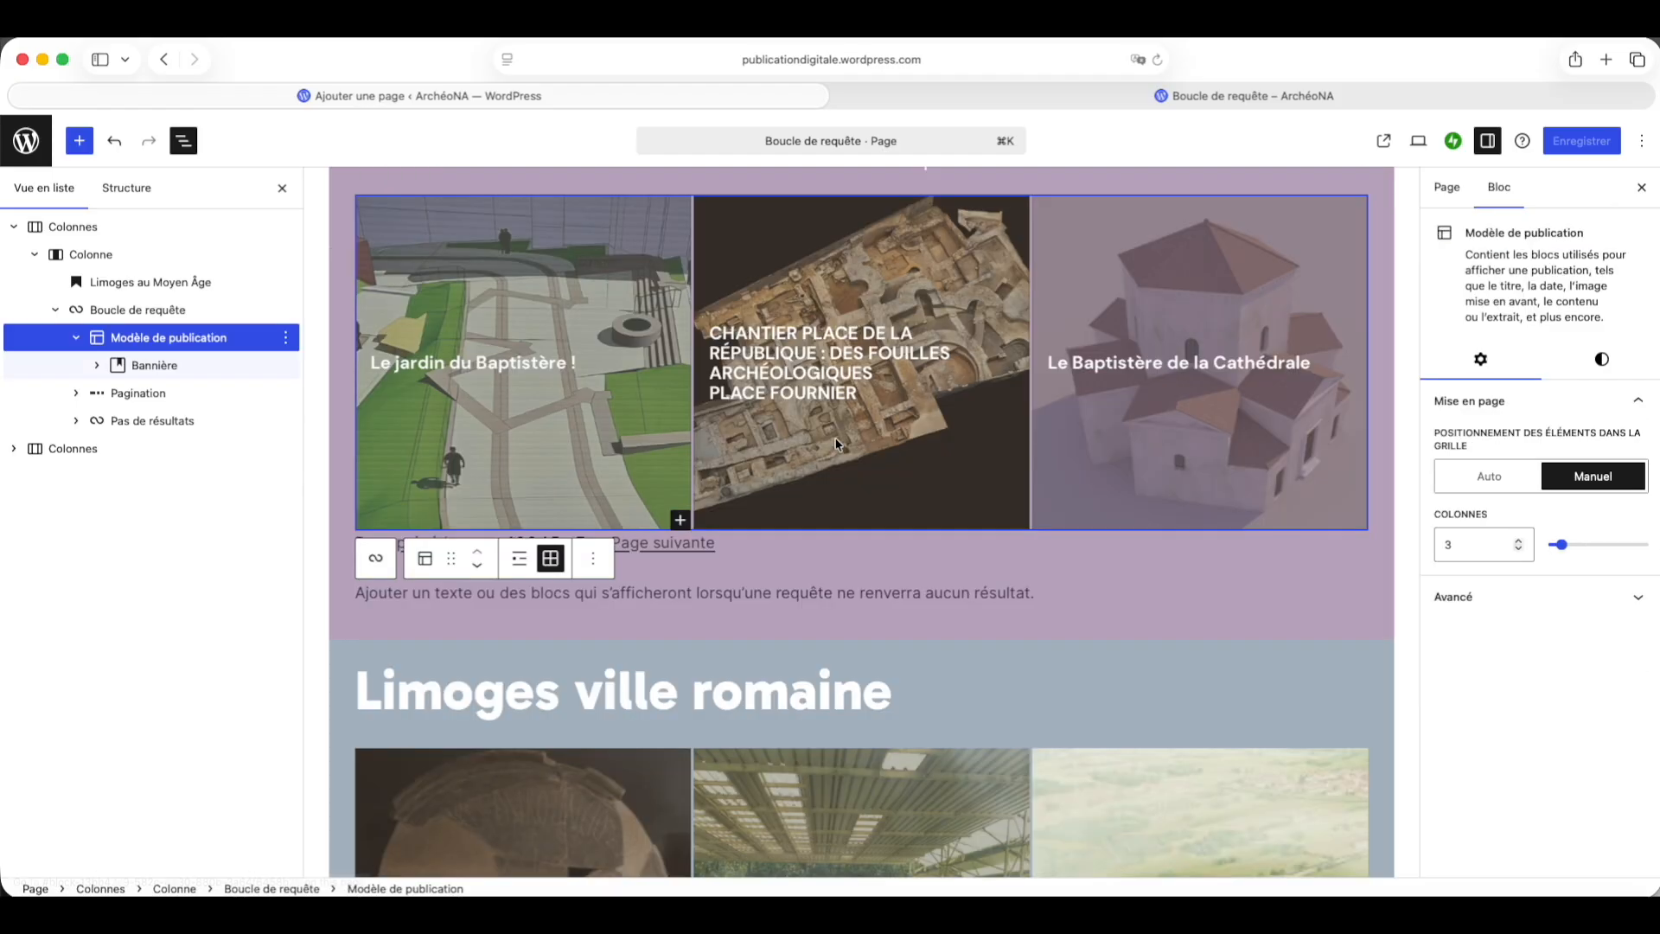
click(1601, 370)
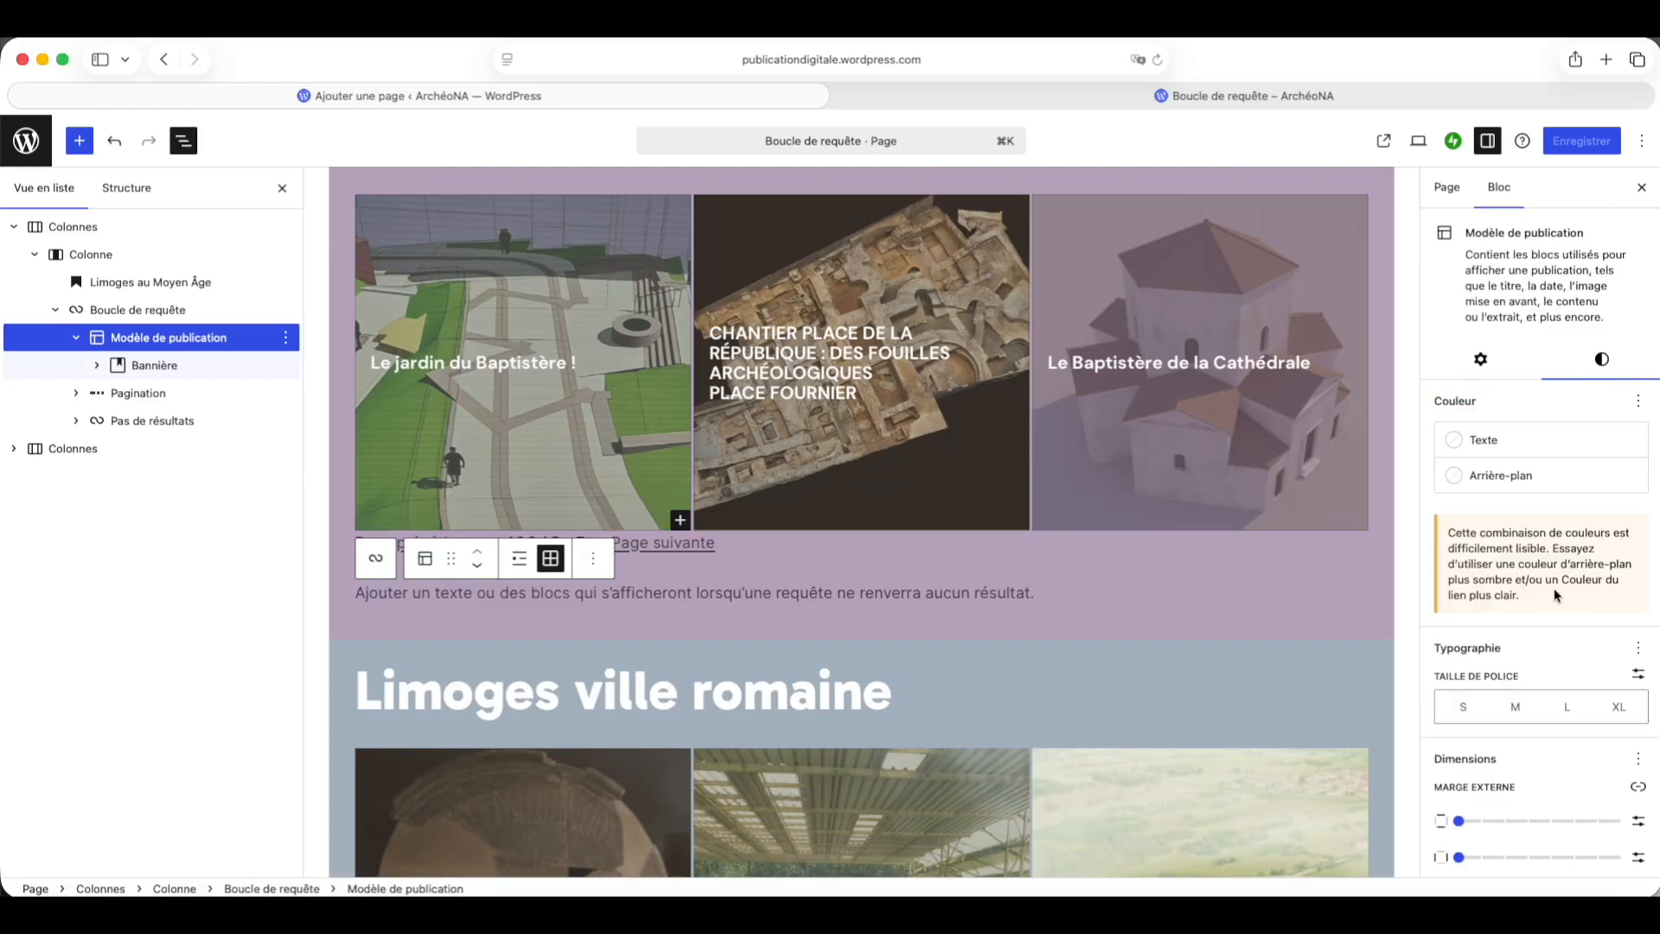
scroll(1553, 595, down, 3)
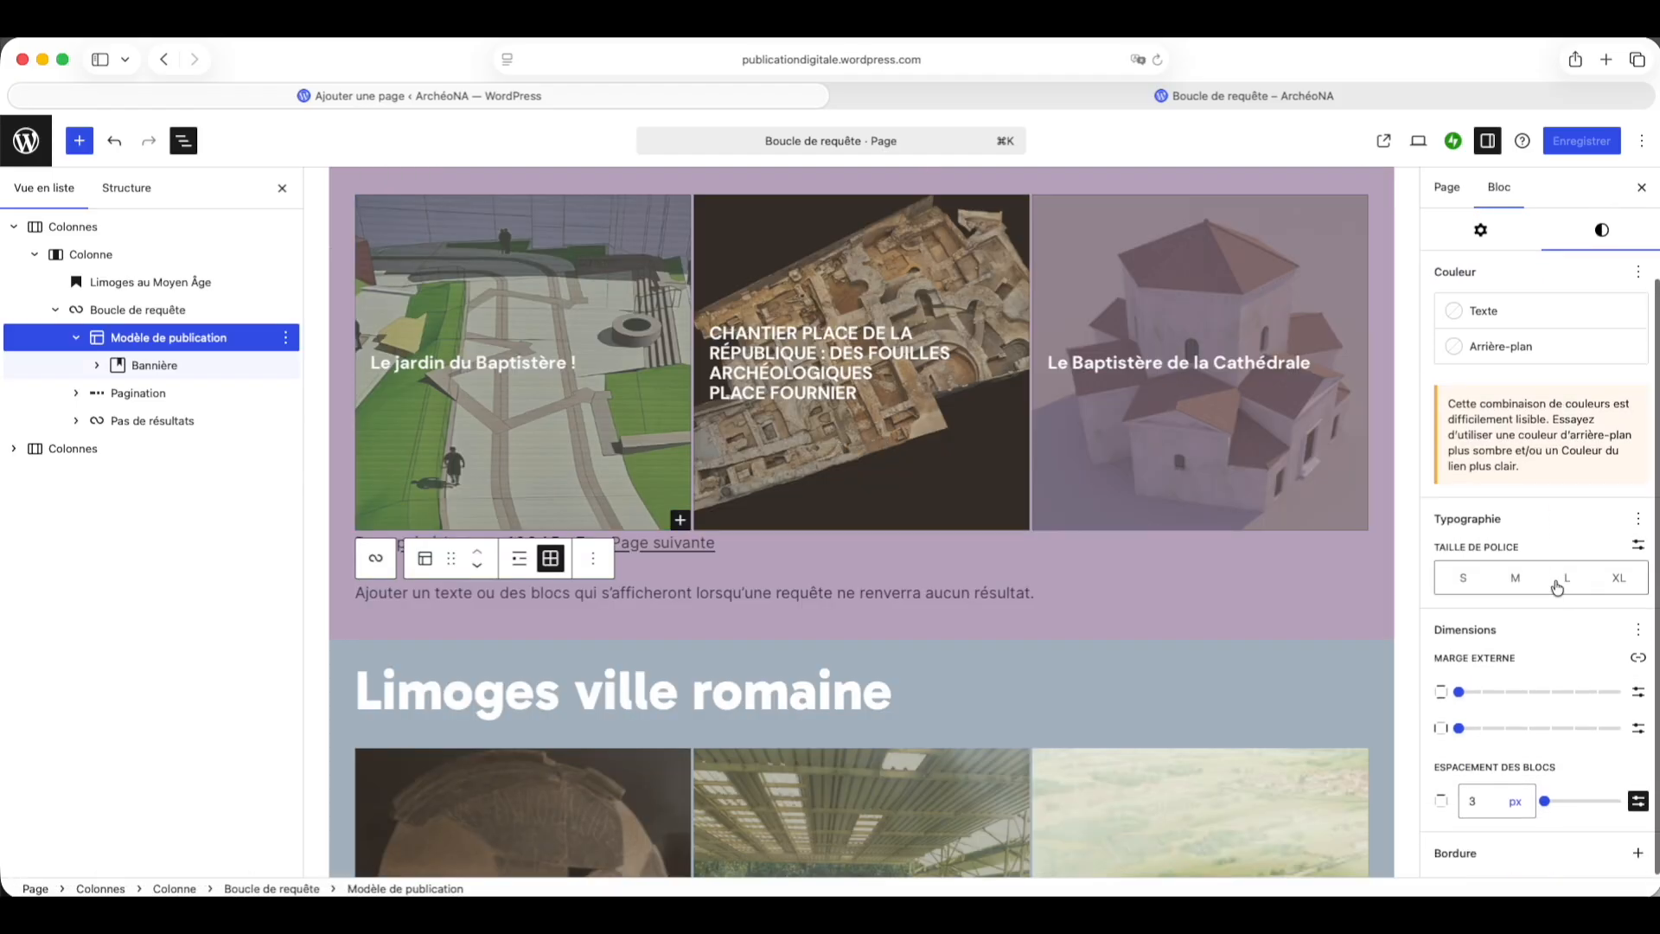
click(1638, 634)
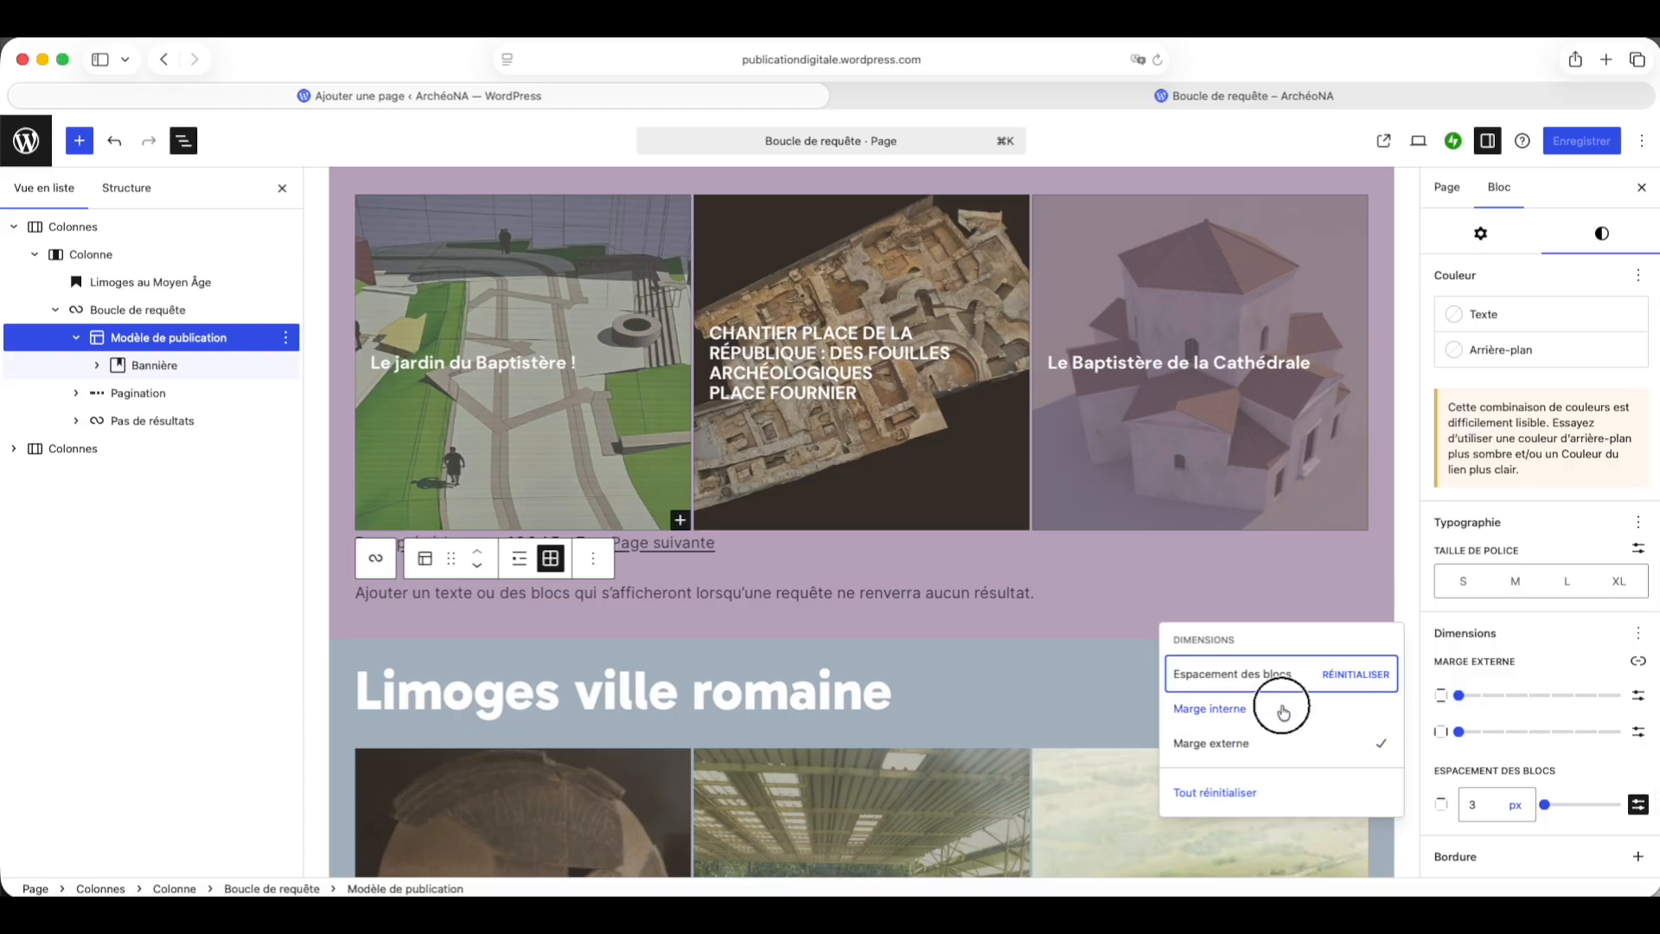
click(1308, 713)
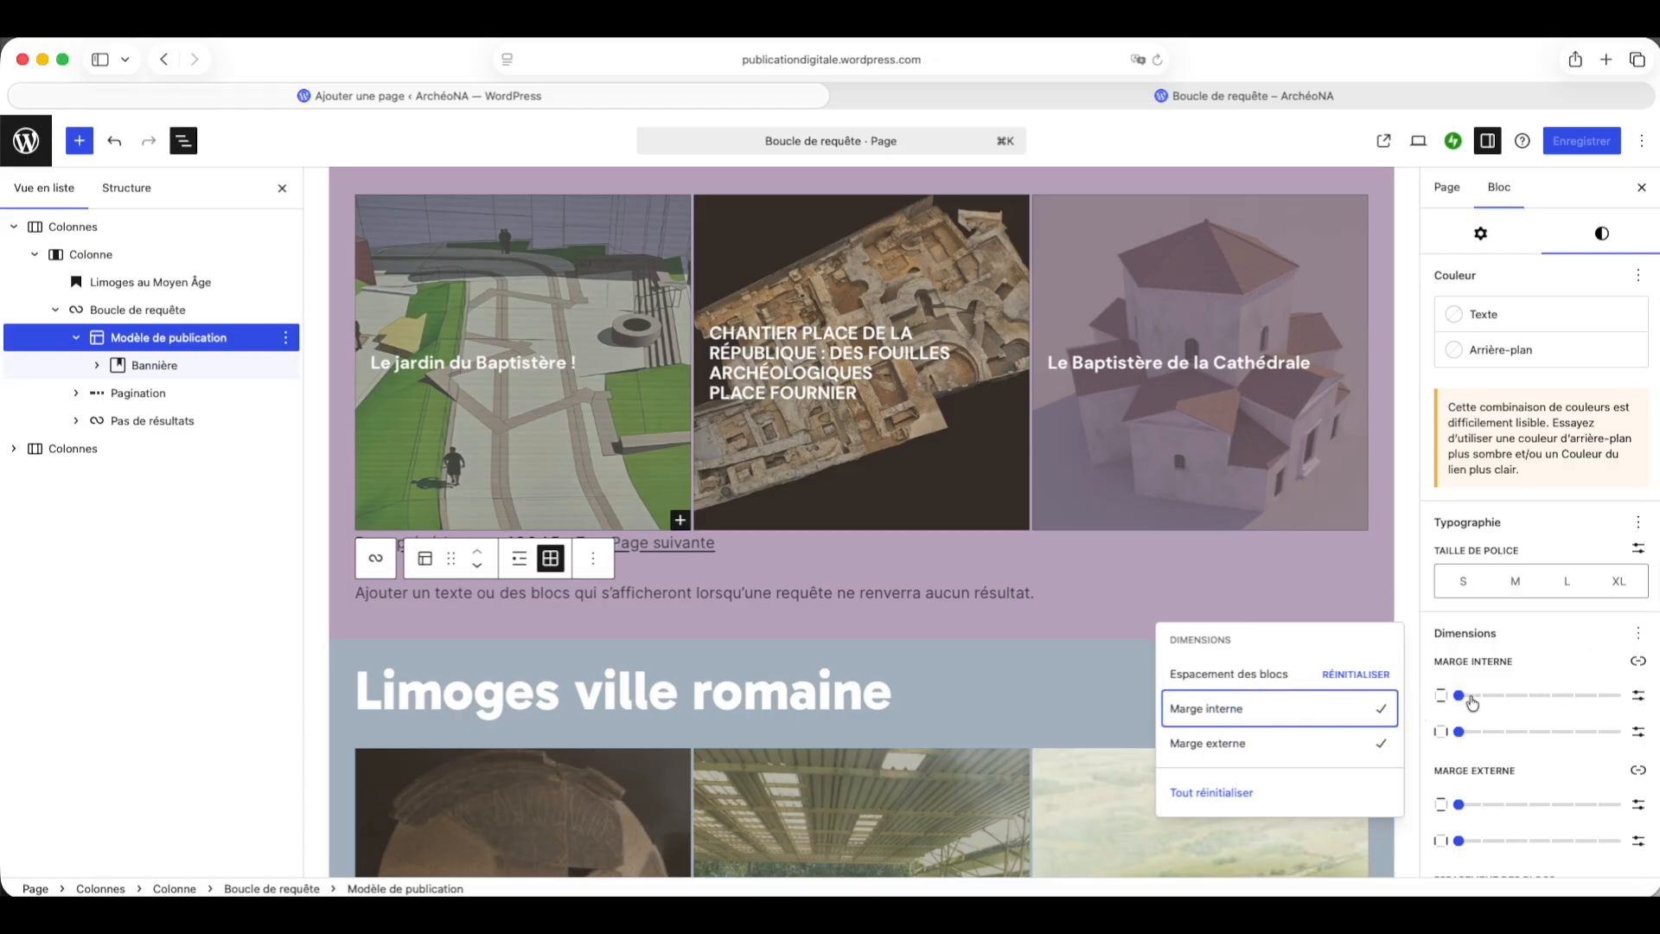
drag(1472, 699, 1553, 741)
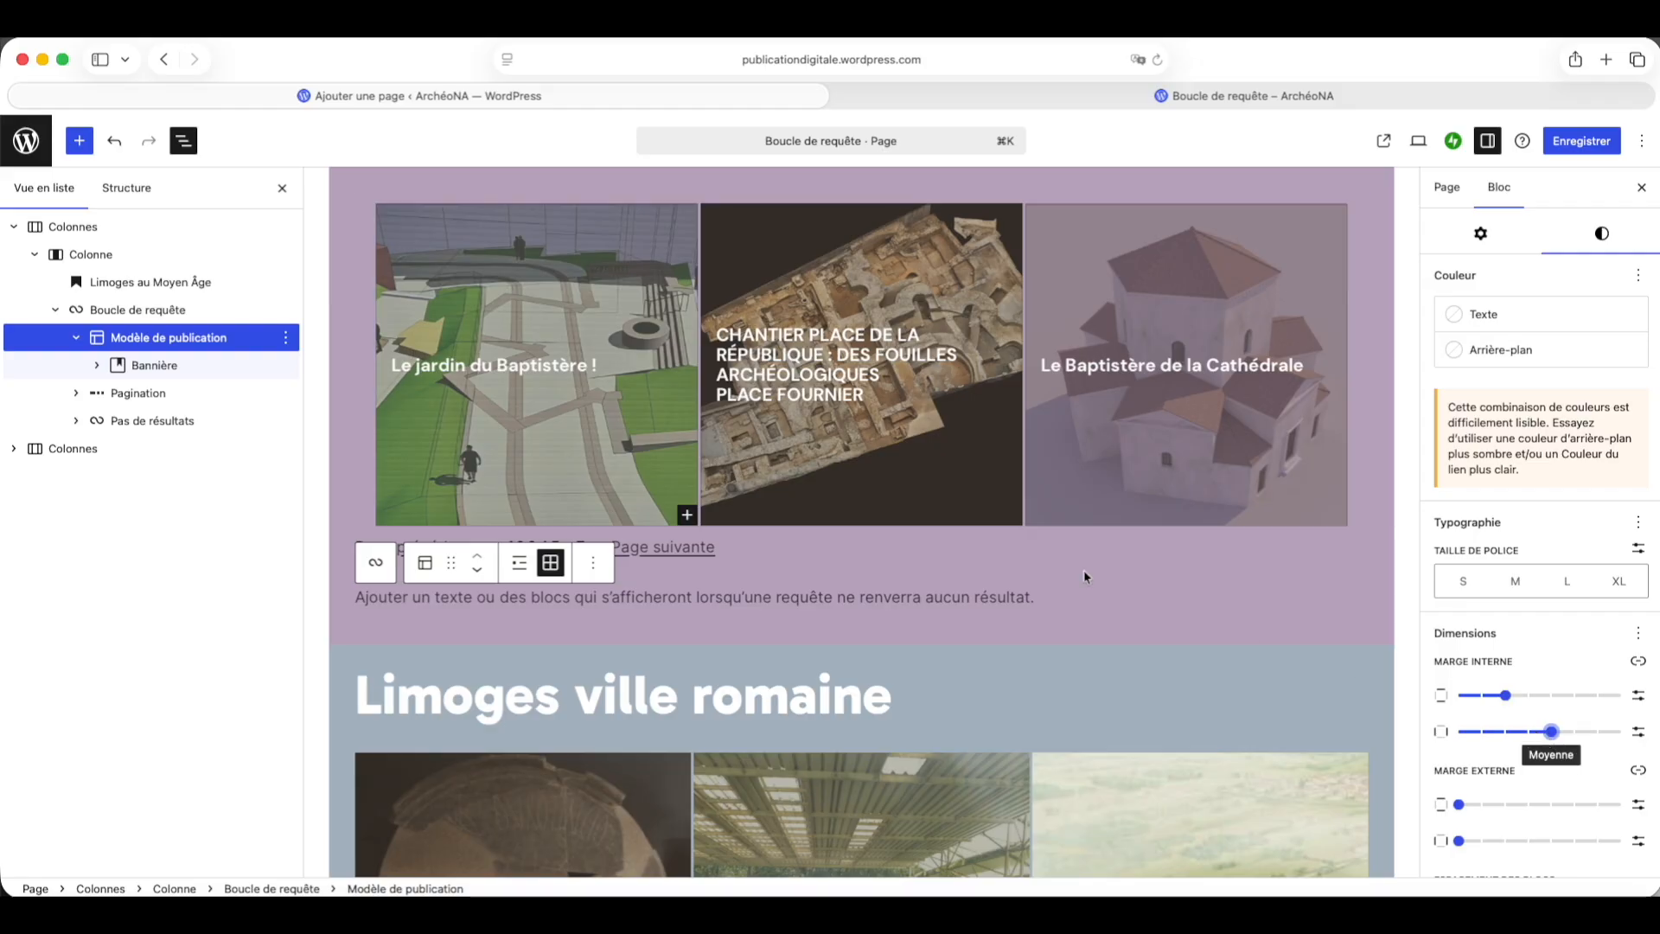
Step: Enable inner padding on the lower section's Post Template, set it to Moyenne, and save the page
click(14, 449)
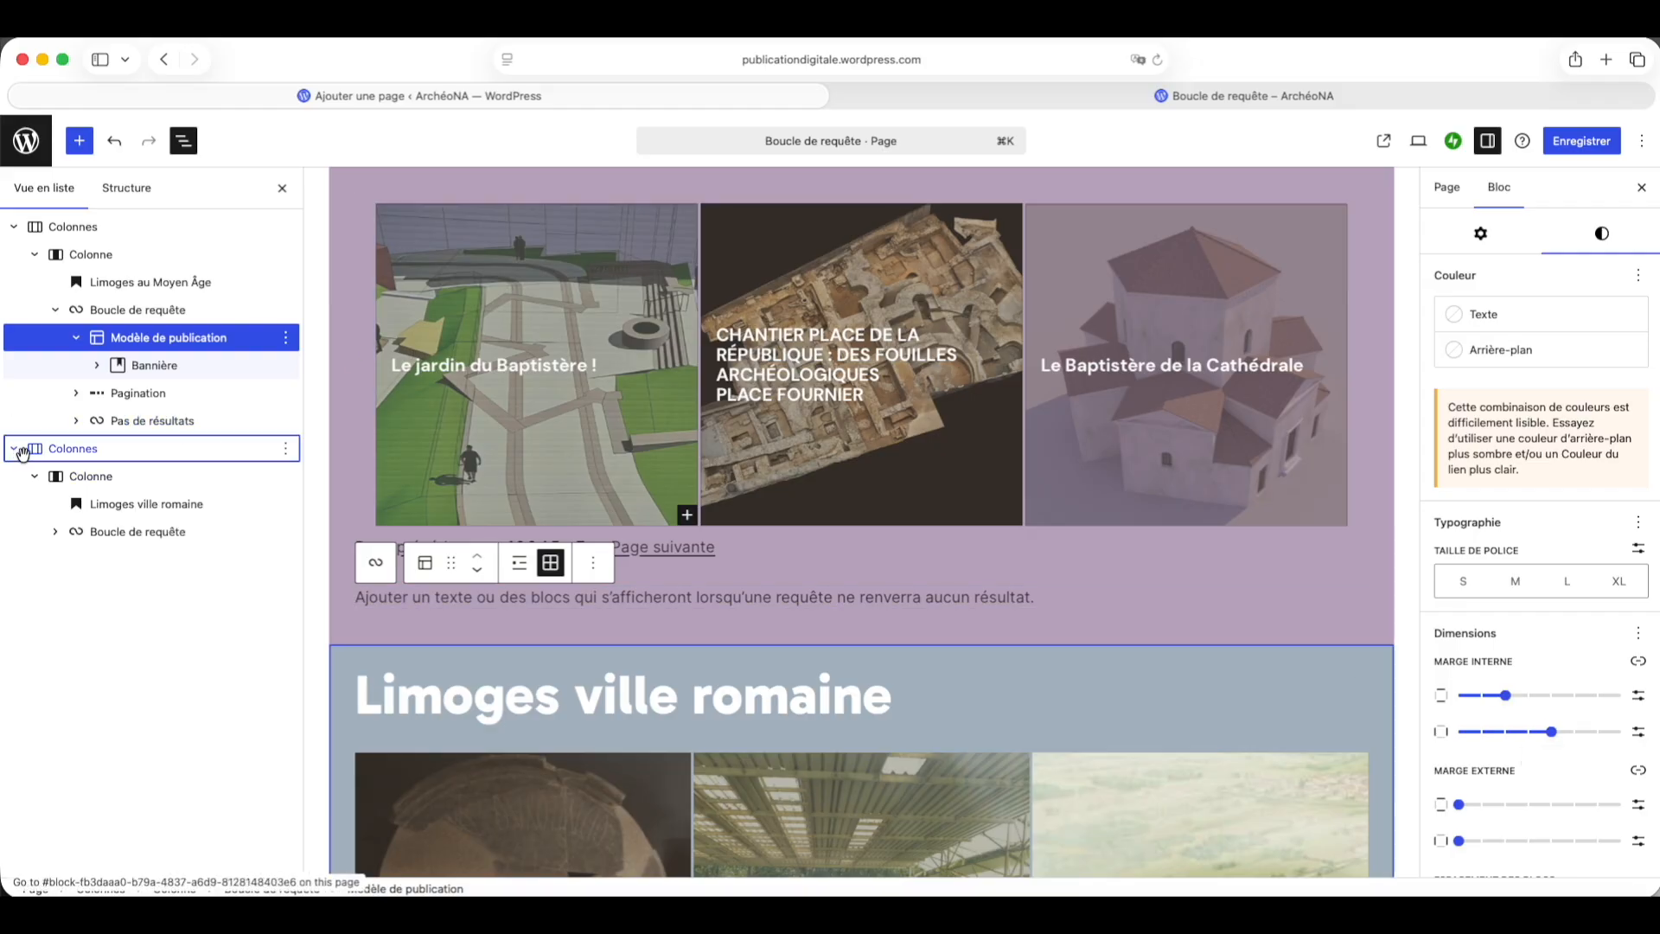
click(52, 537)
click(133, 561)
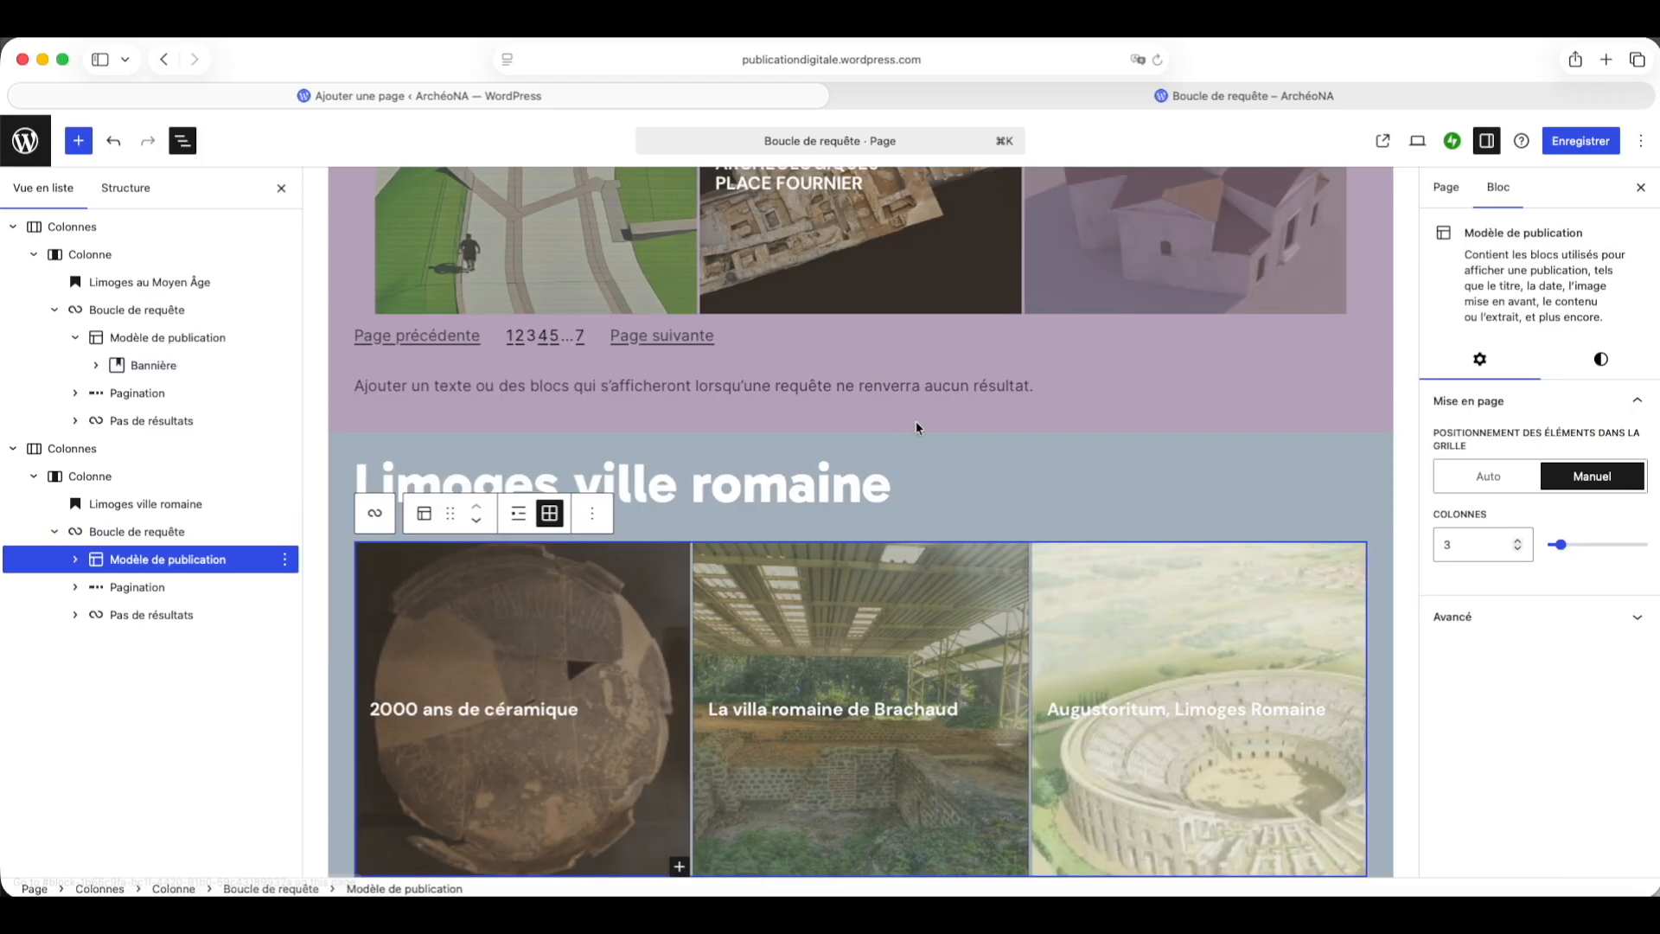
click(1600, 359)
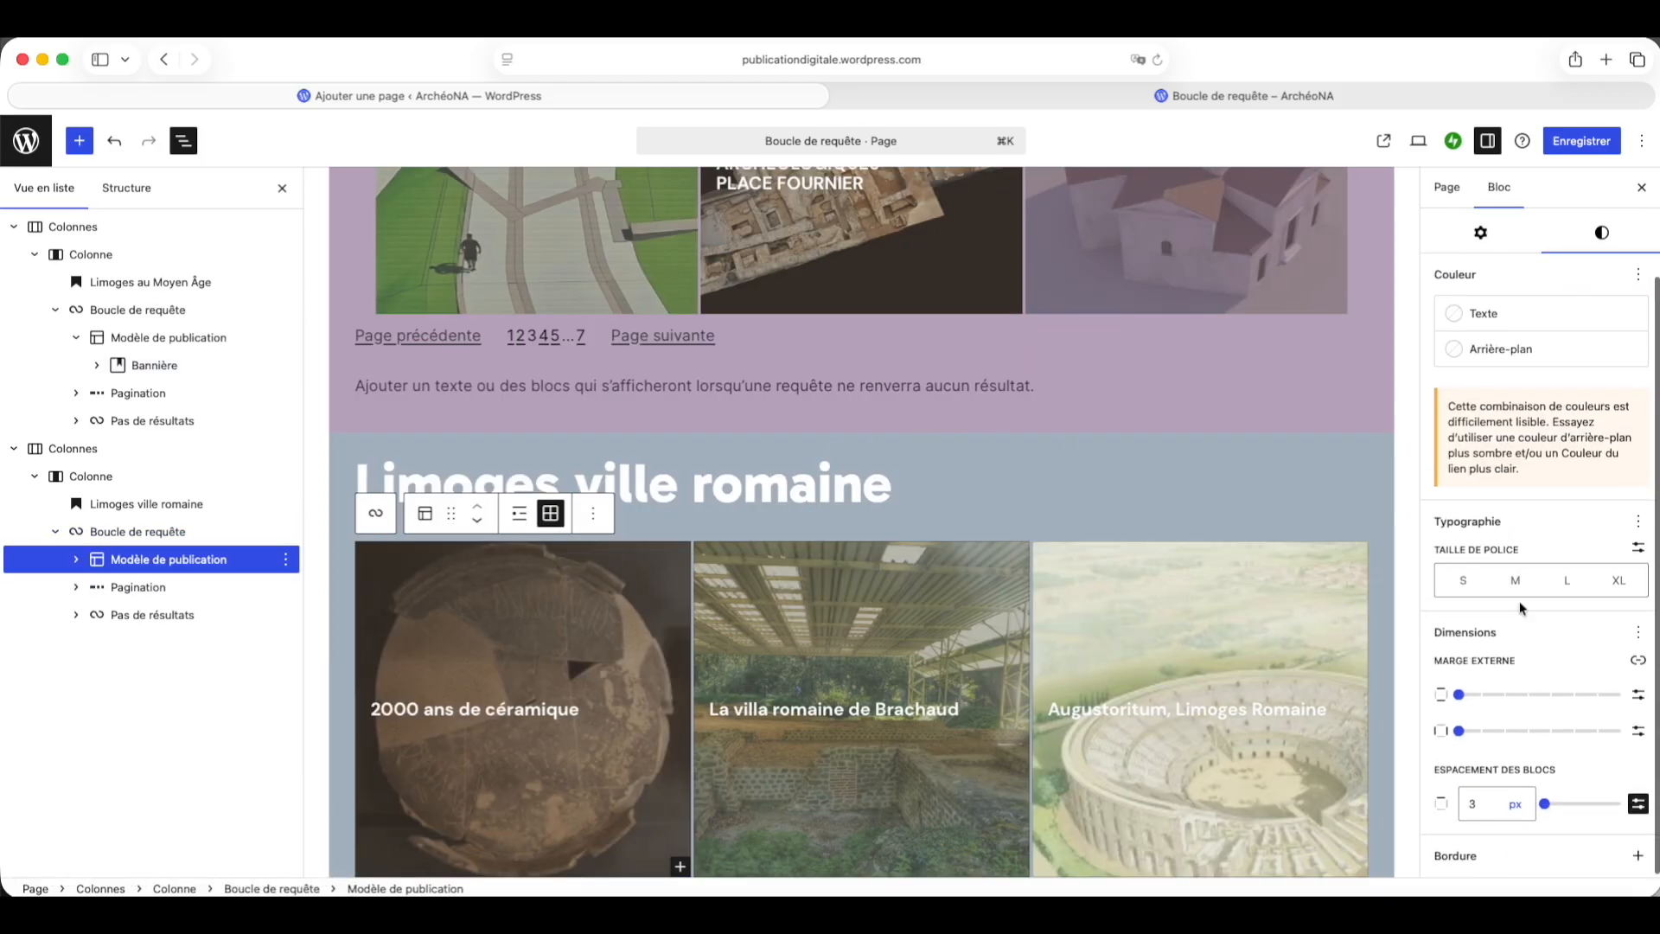
click(1638, 632)
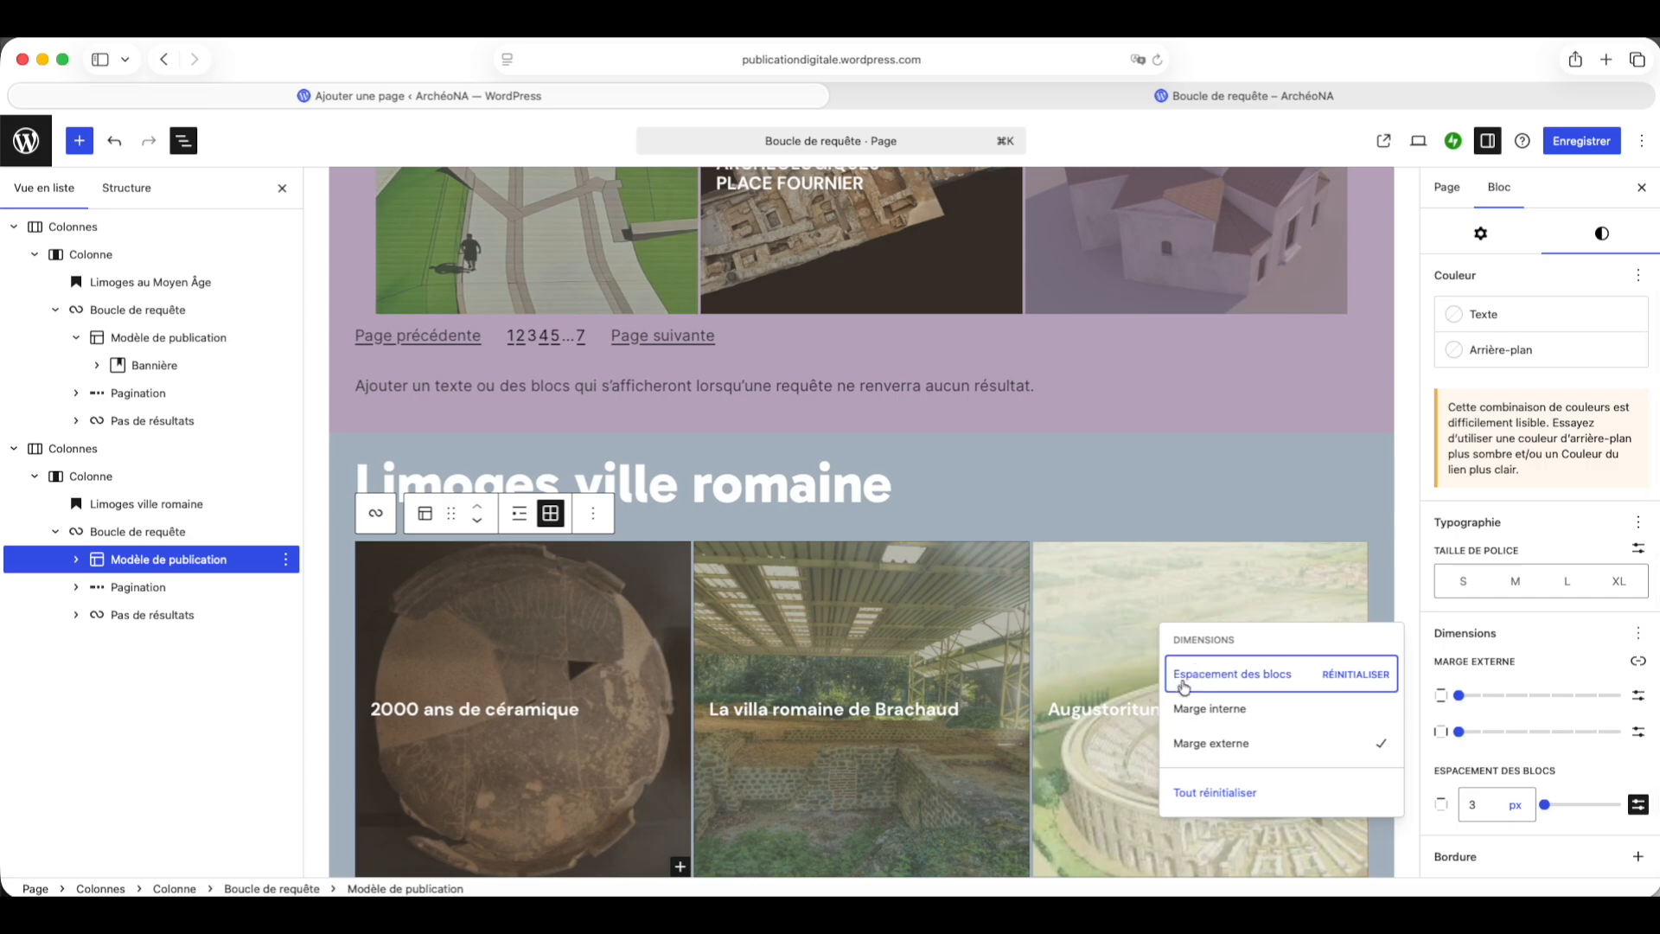
click(1223, 715)
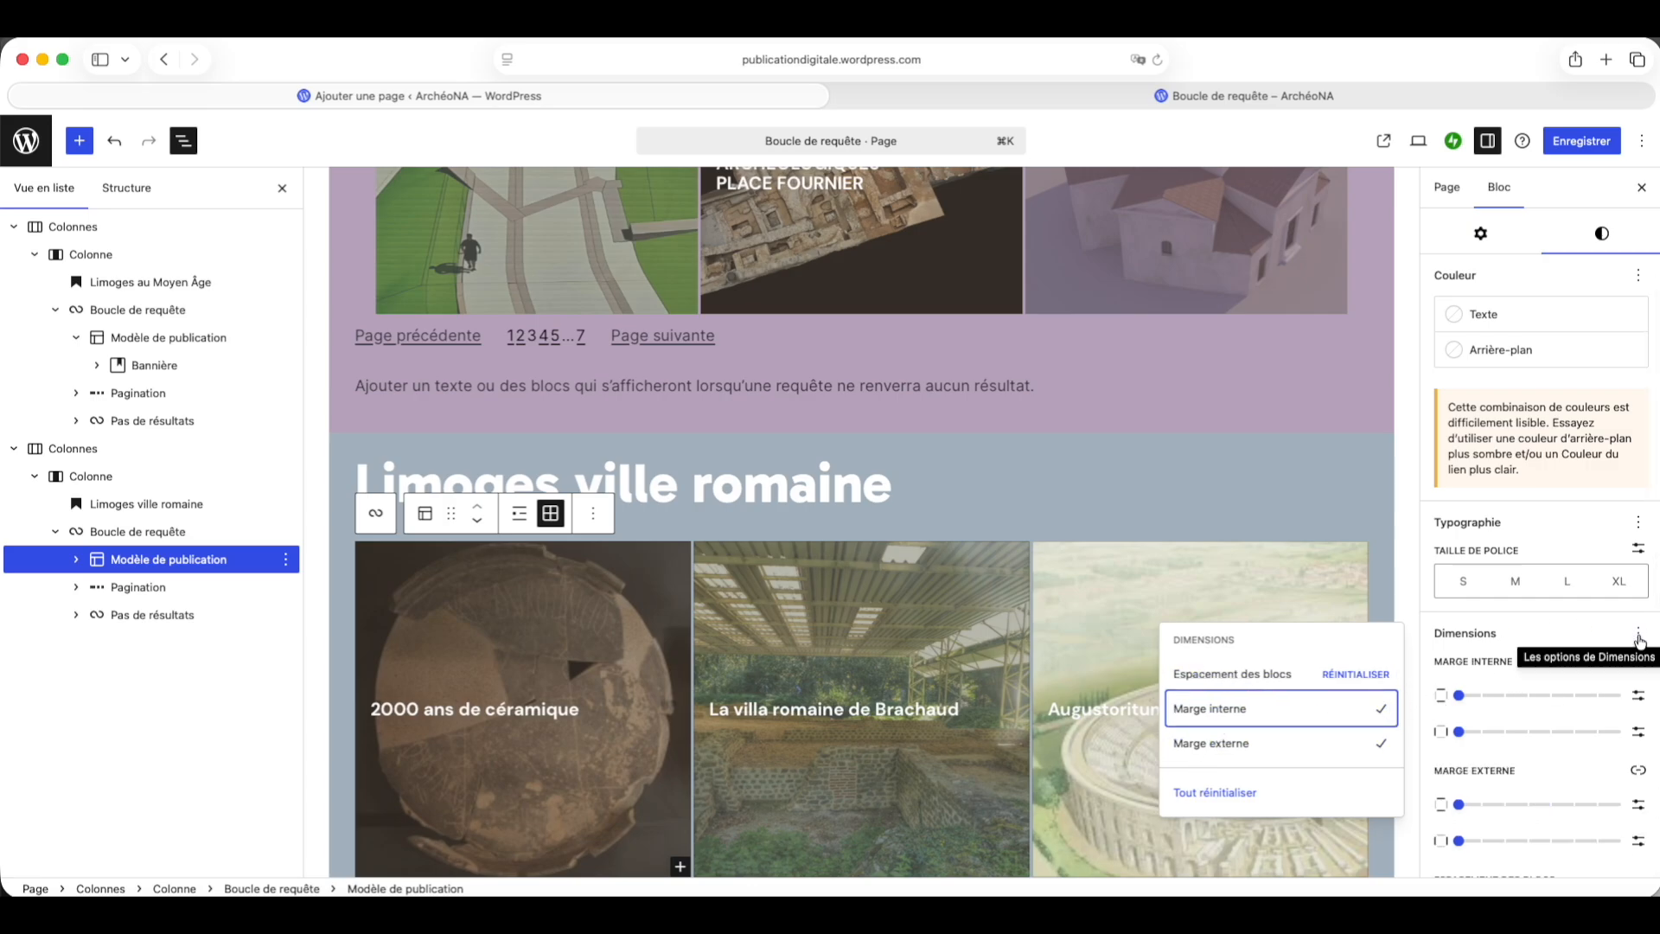
click(1544, 650)
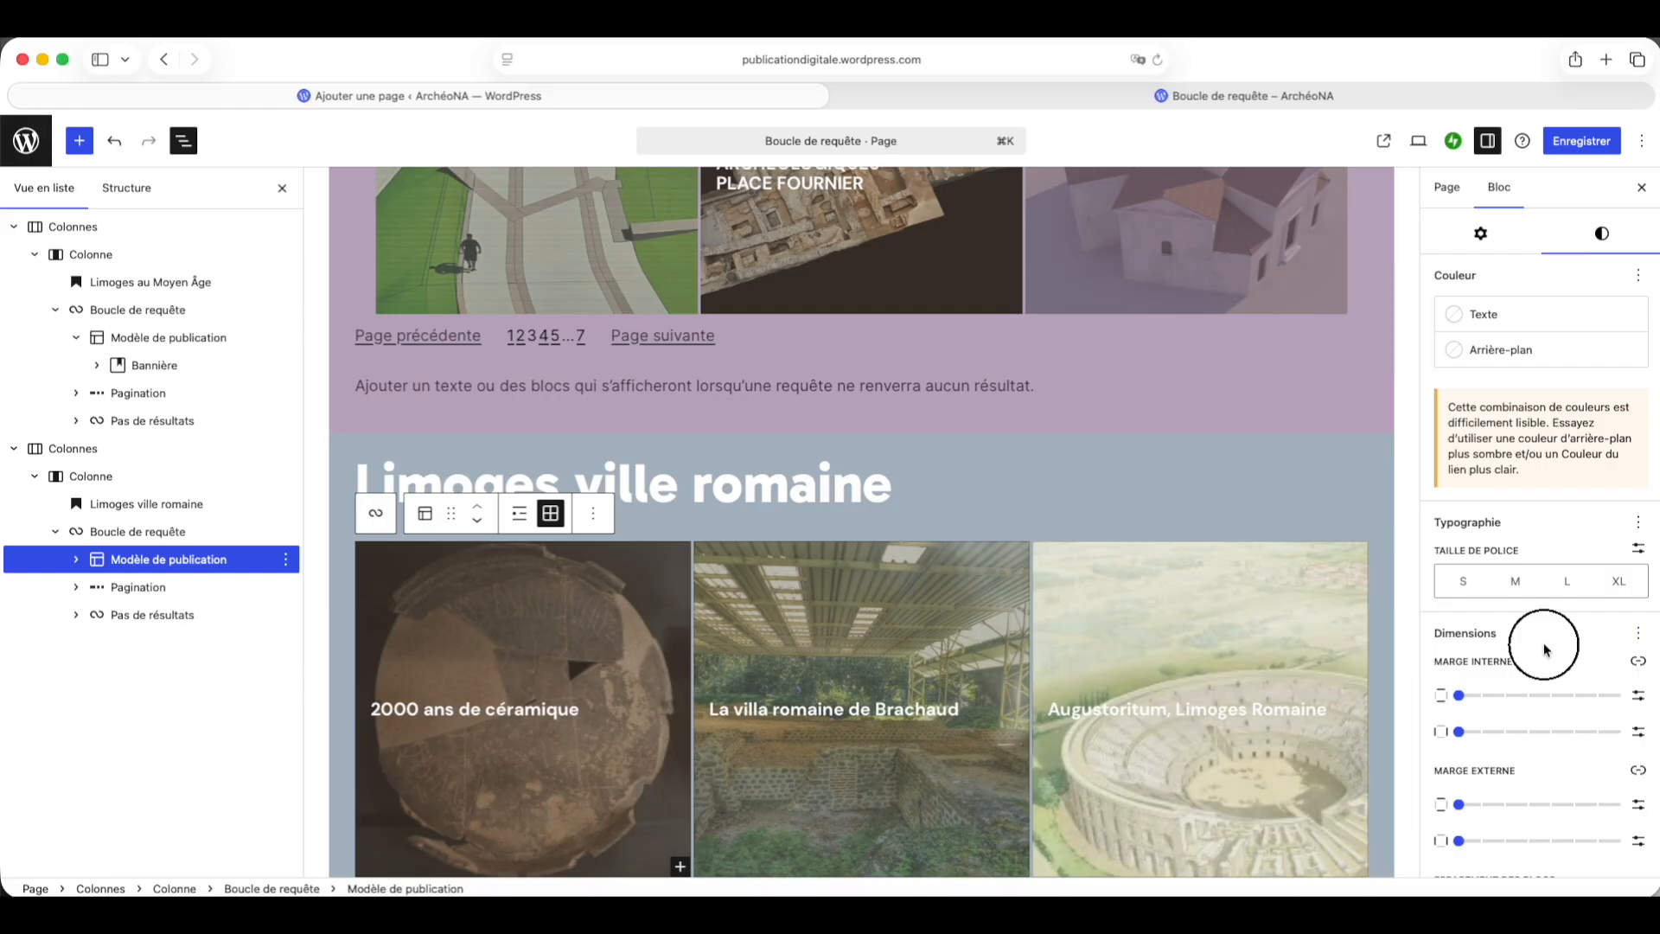
click(1505, 695)
click(1529, 733)
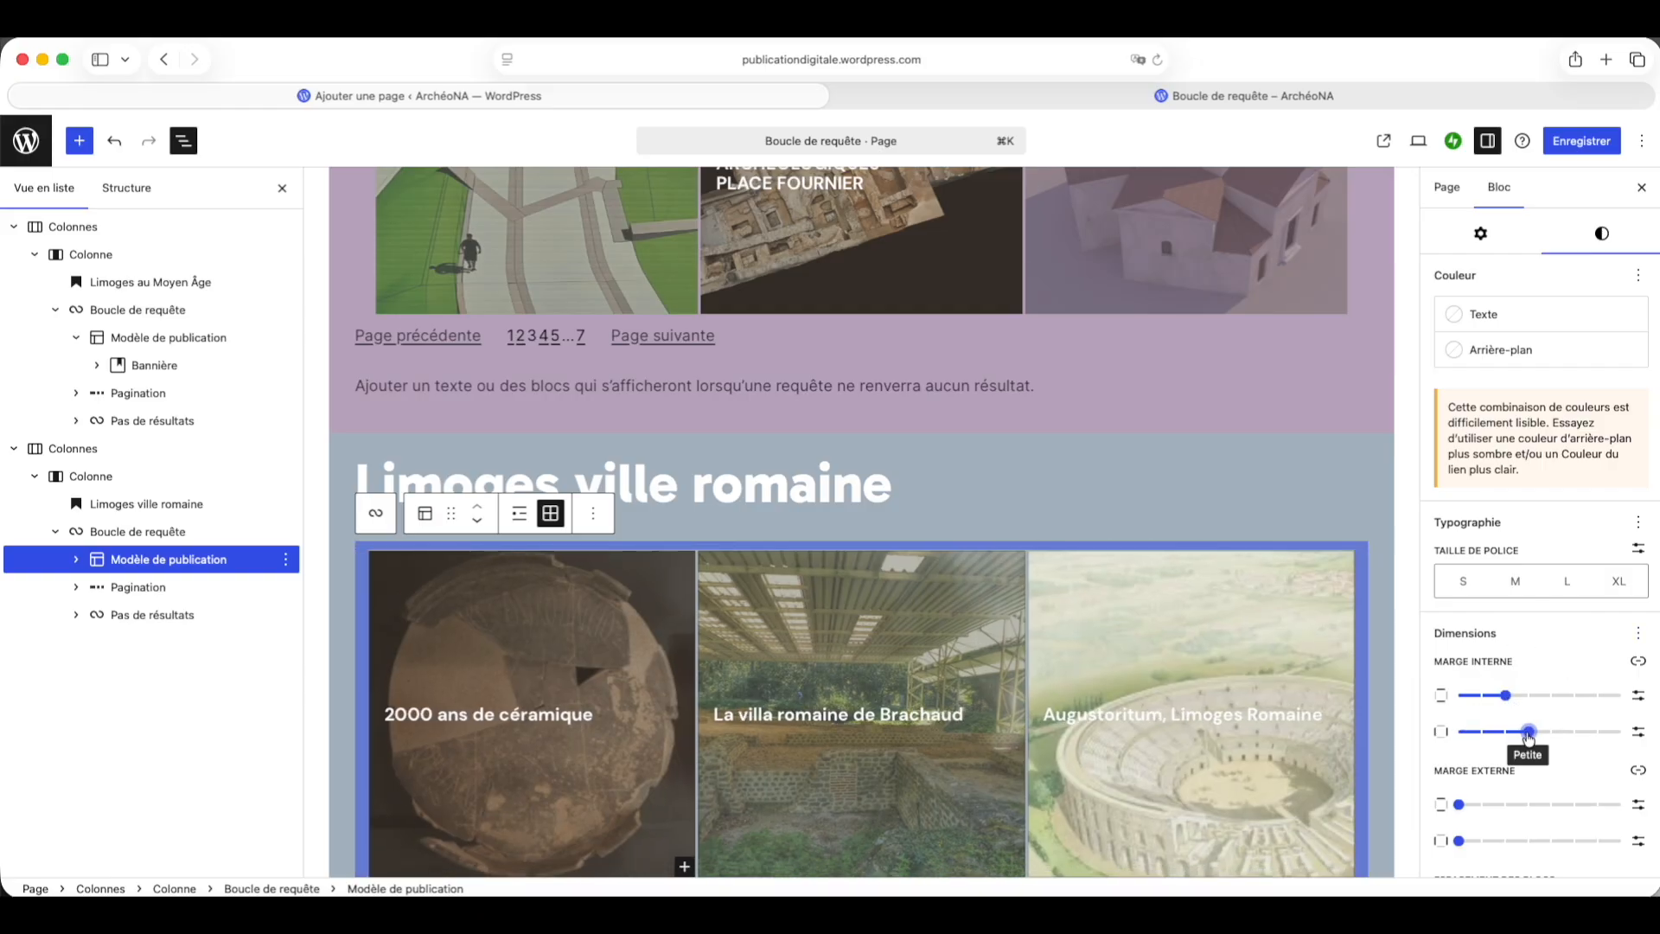
click(1551, 733)
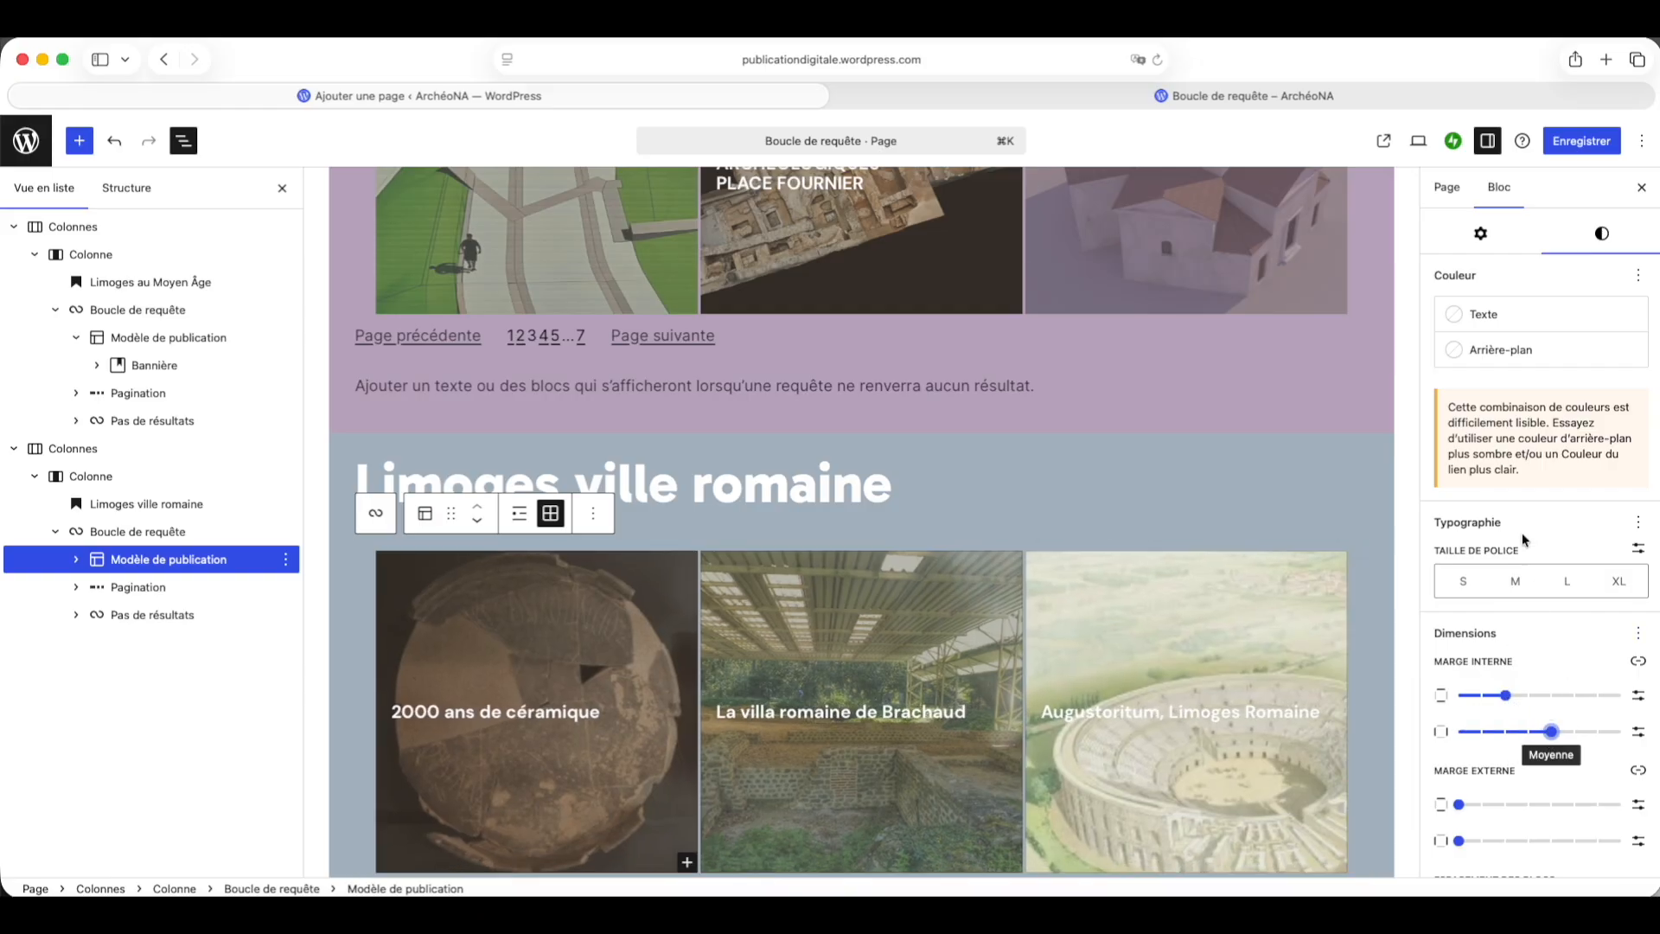
click(1572, 138)
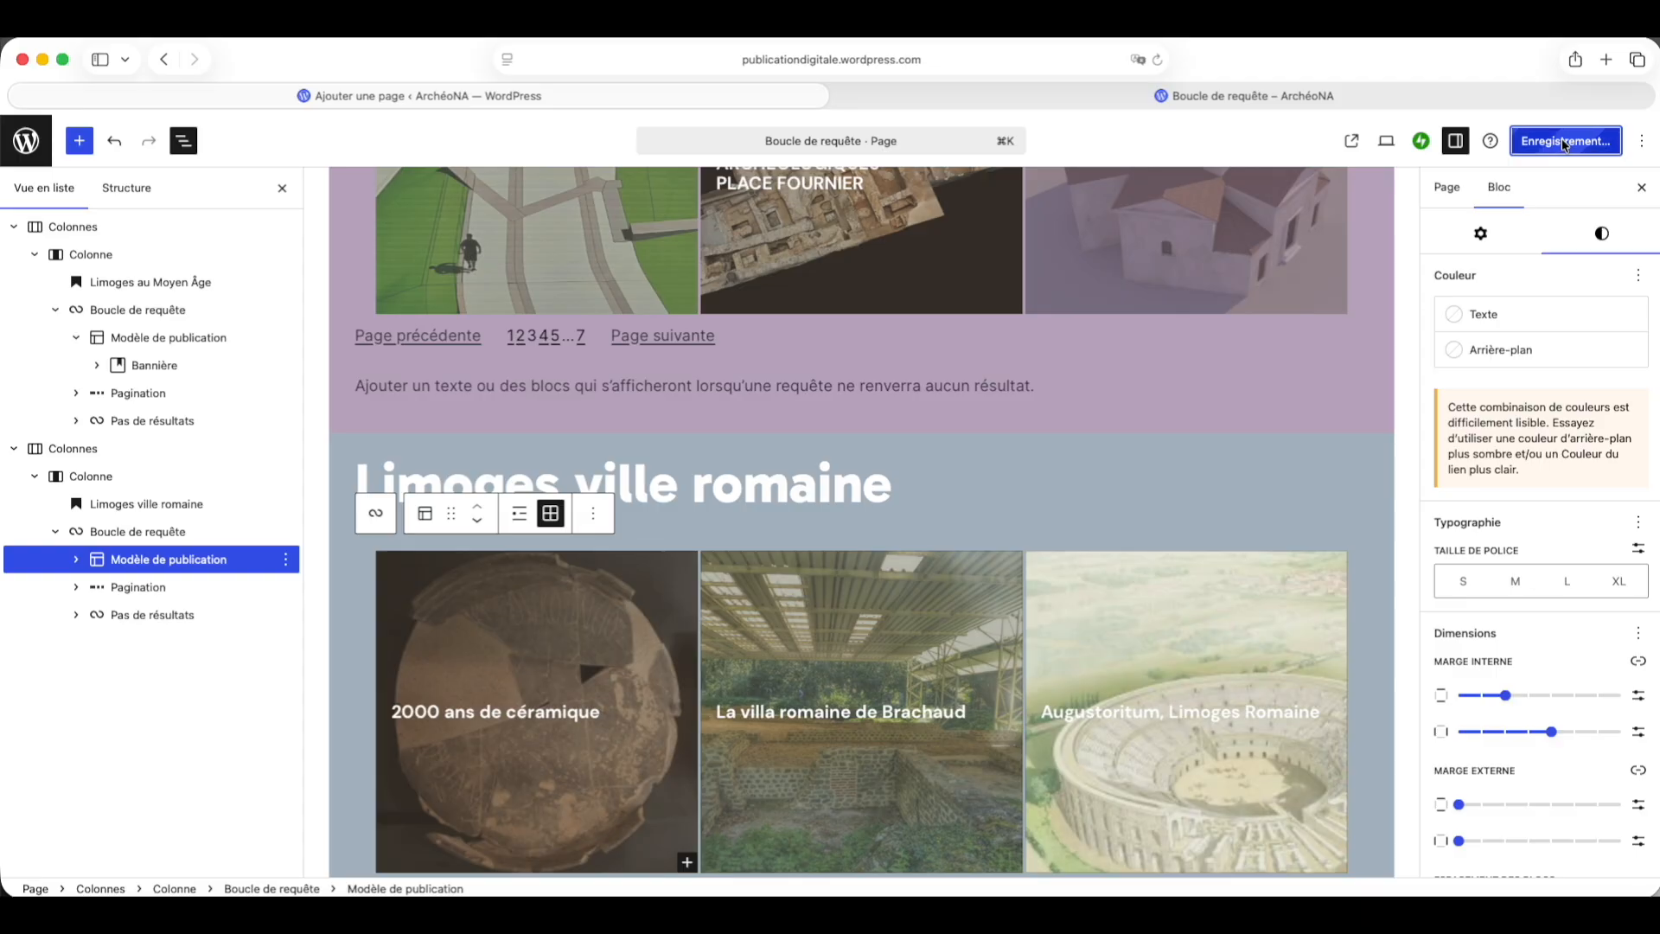
Step: Review the published page and open the La villa romaine de Brachaud post from its card
click(1143, 95)
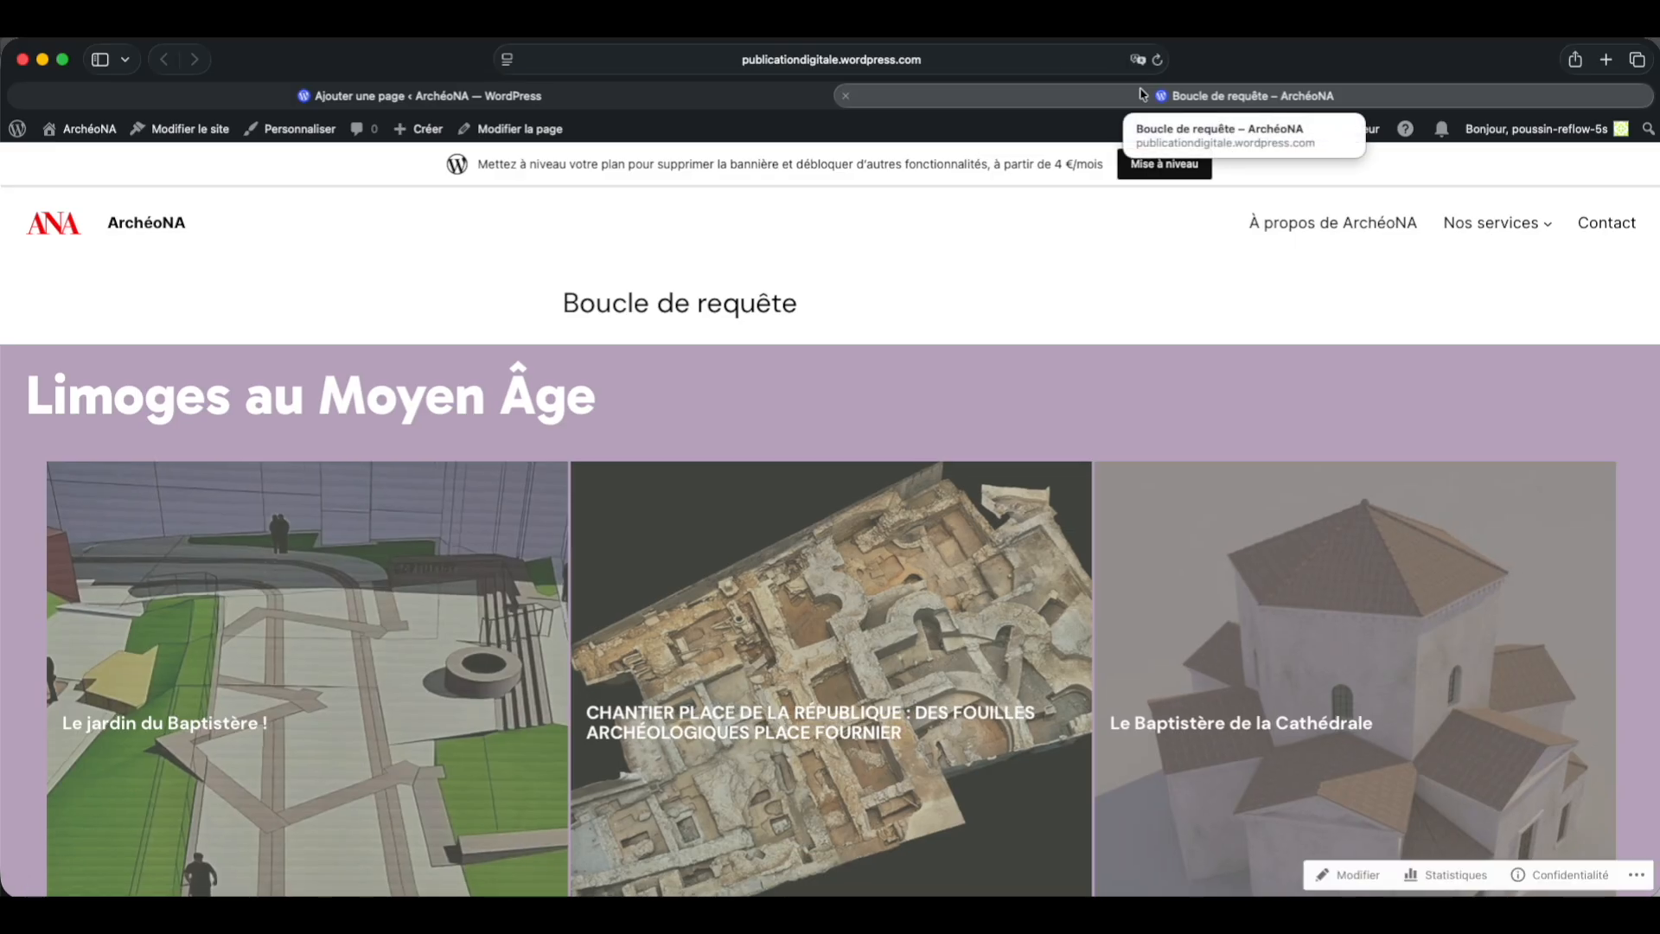
scroll(947, 277, down, 5)
scroll(947, 282, down, 7)
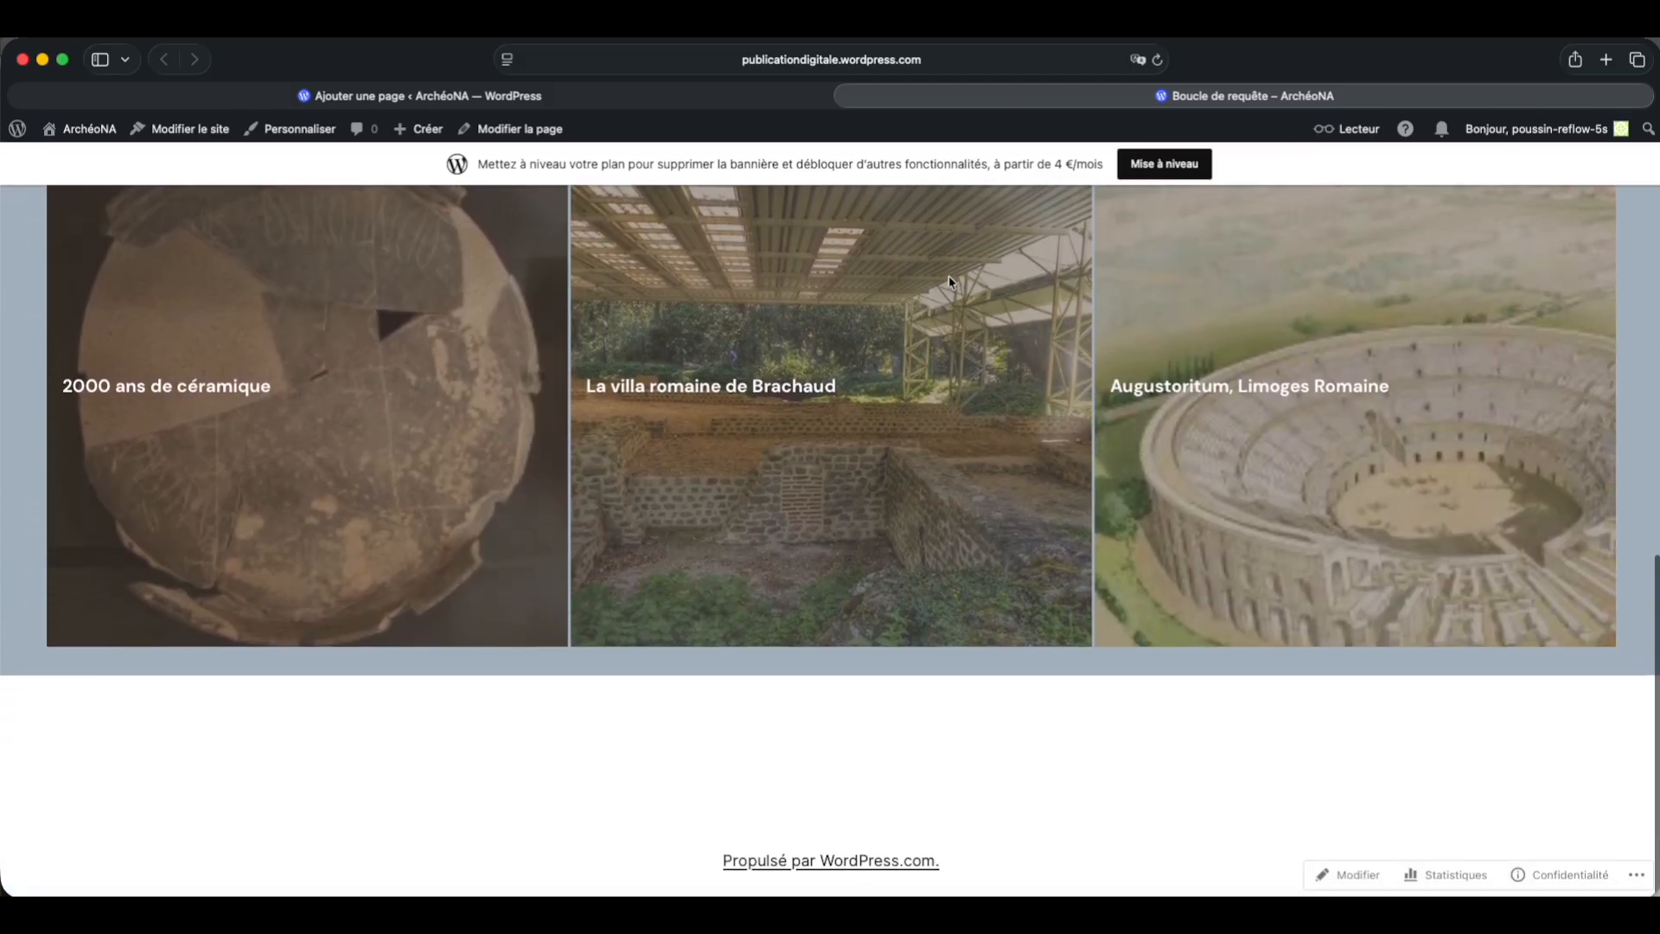
click(759, 387)
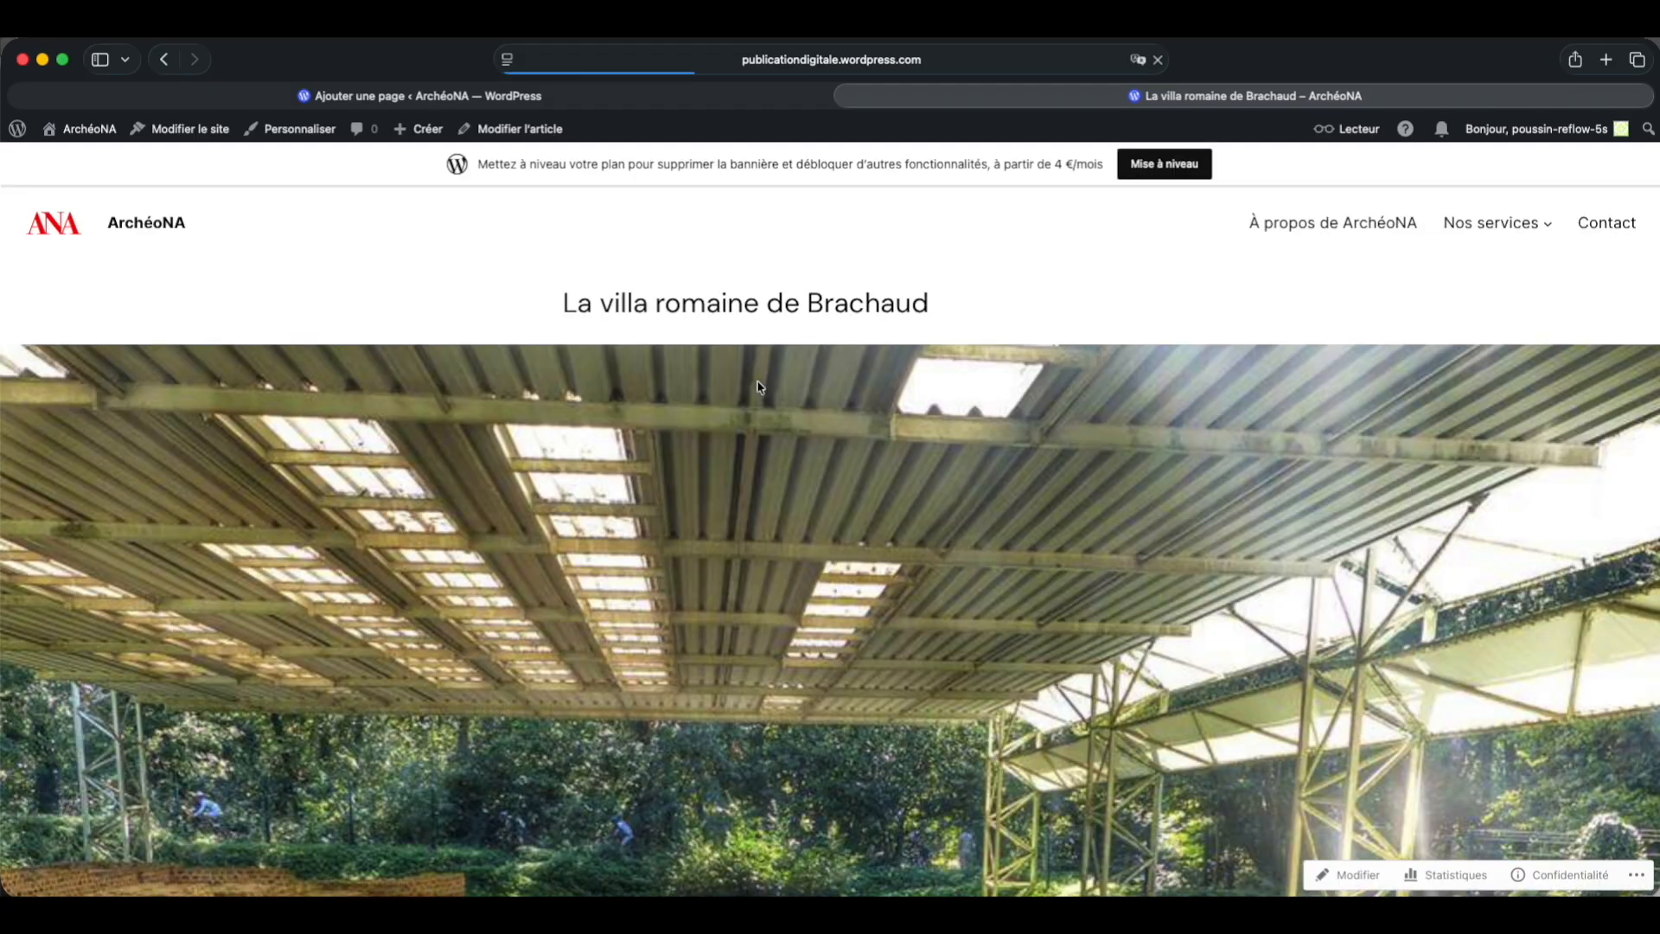
scroll(759, 386, down, 10)
scroll(759, 386, down, 3)
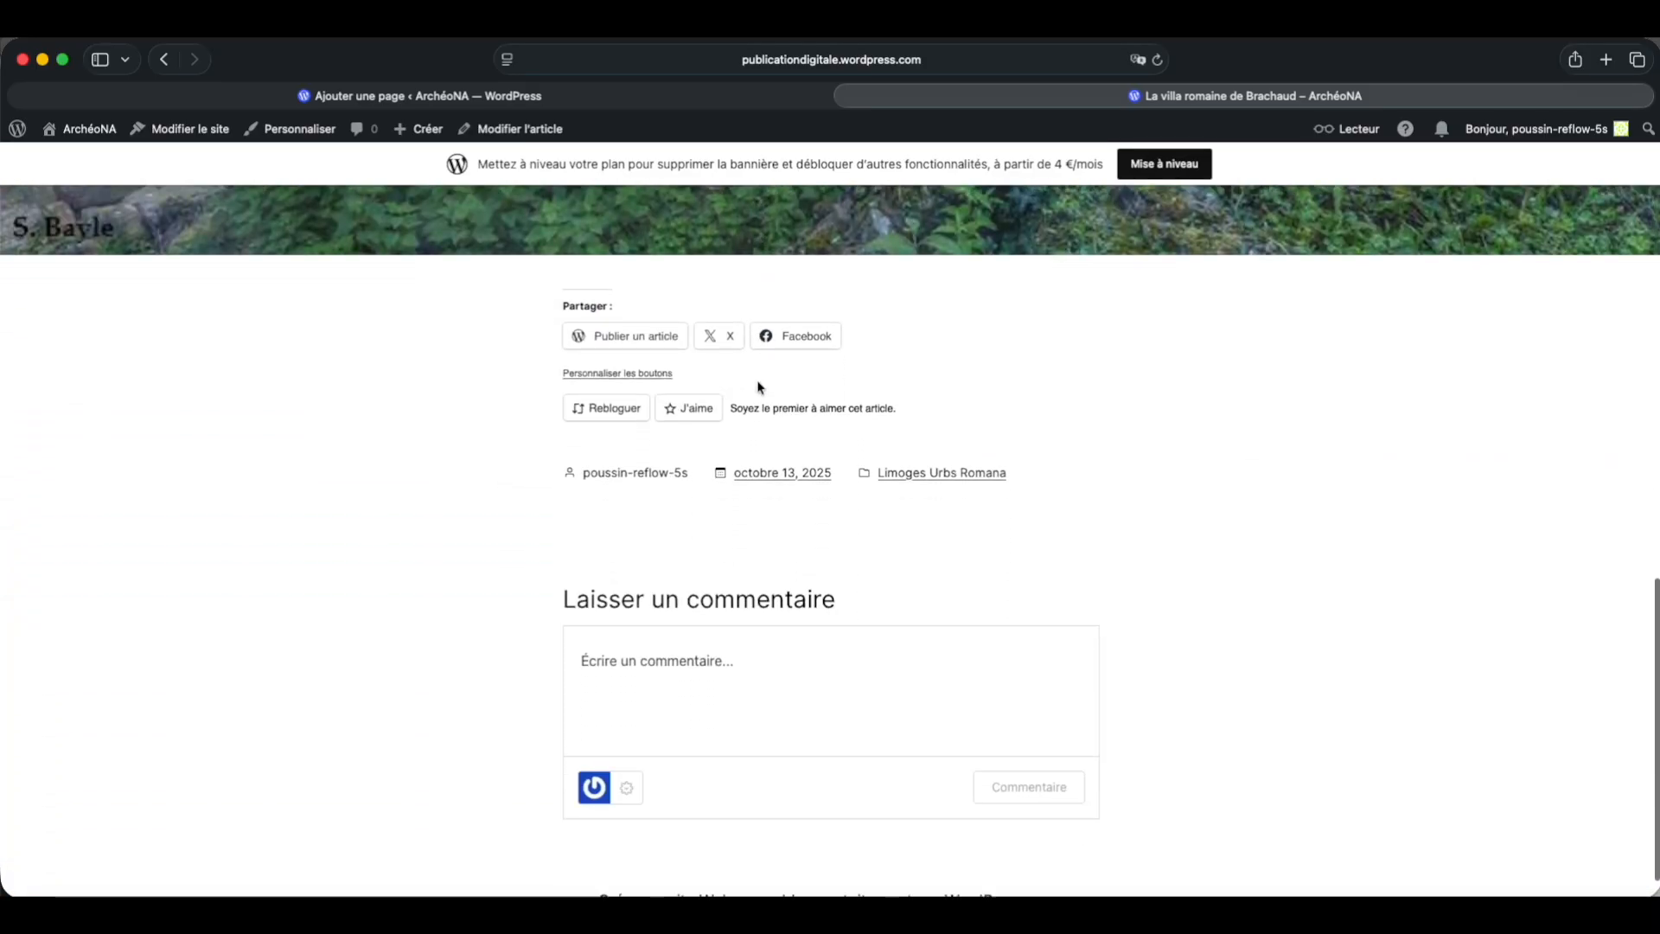
scroll(760, 387, up, 15)
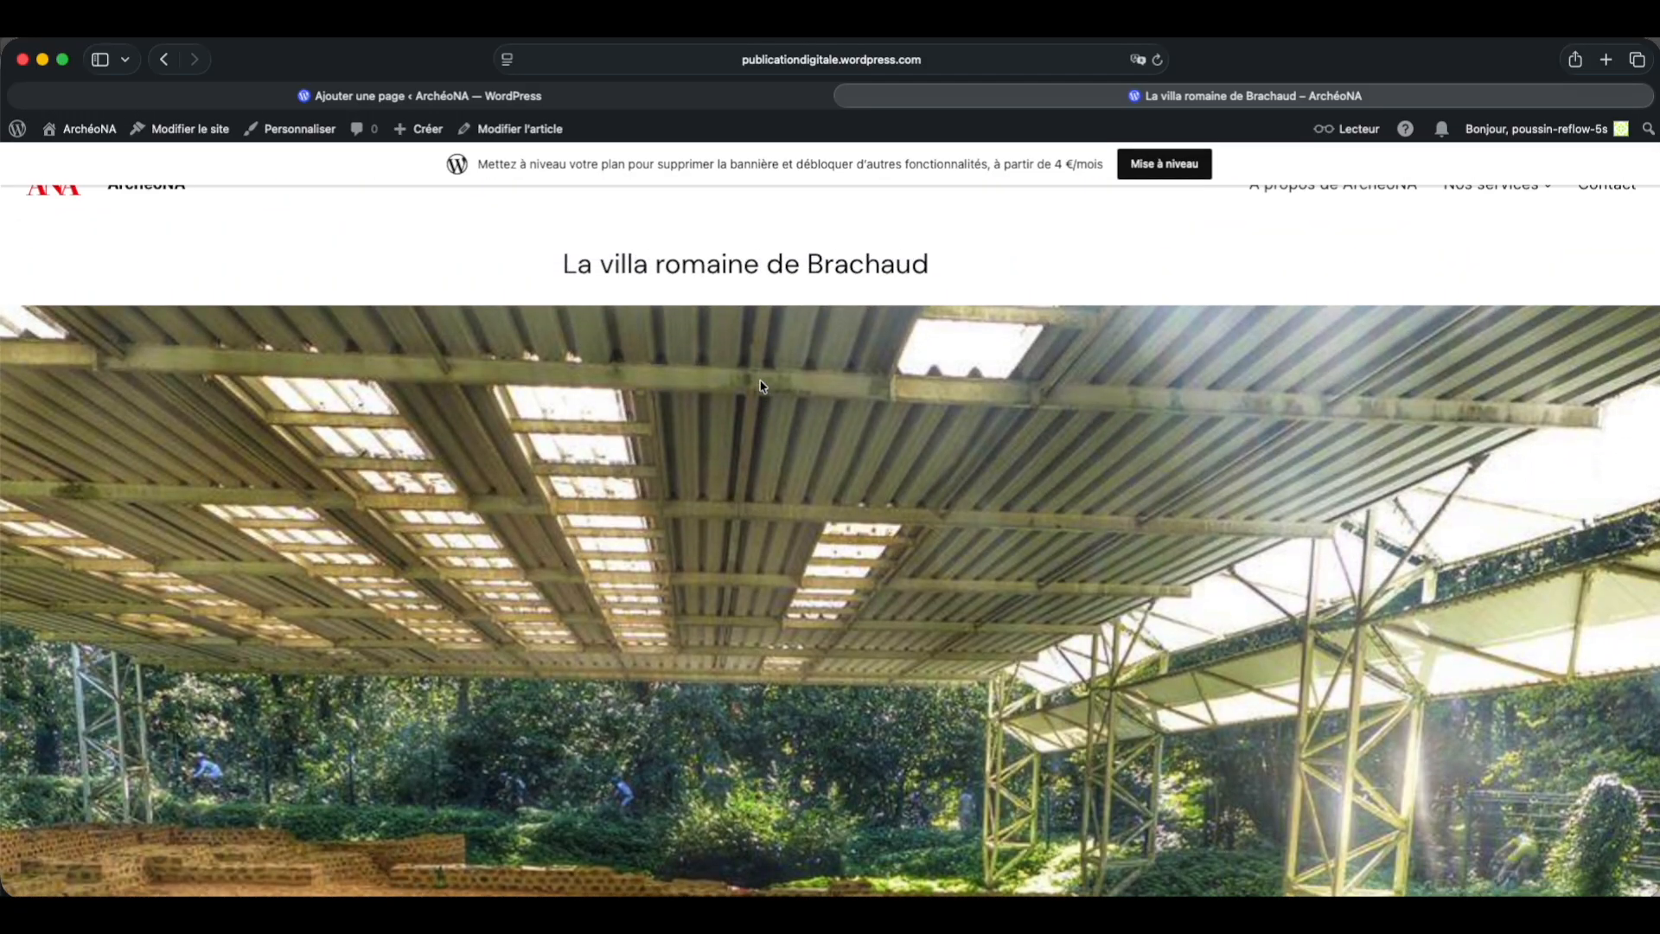